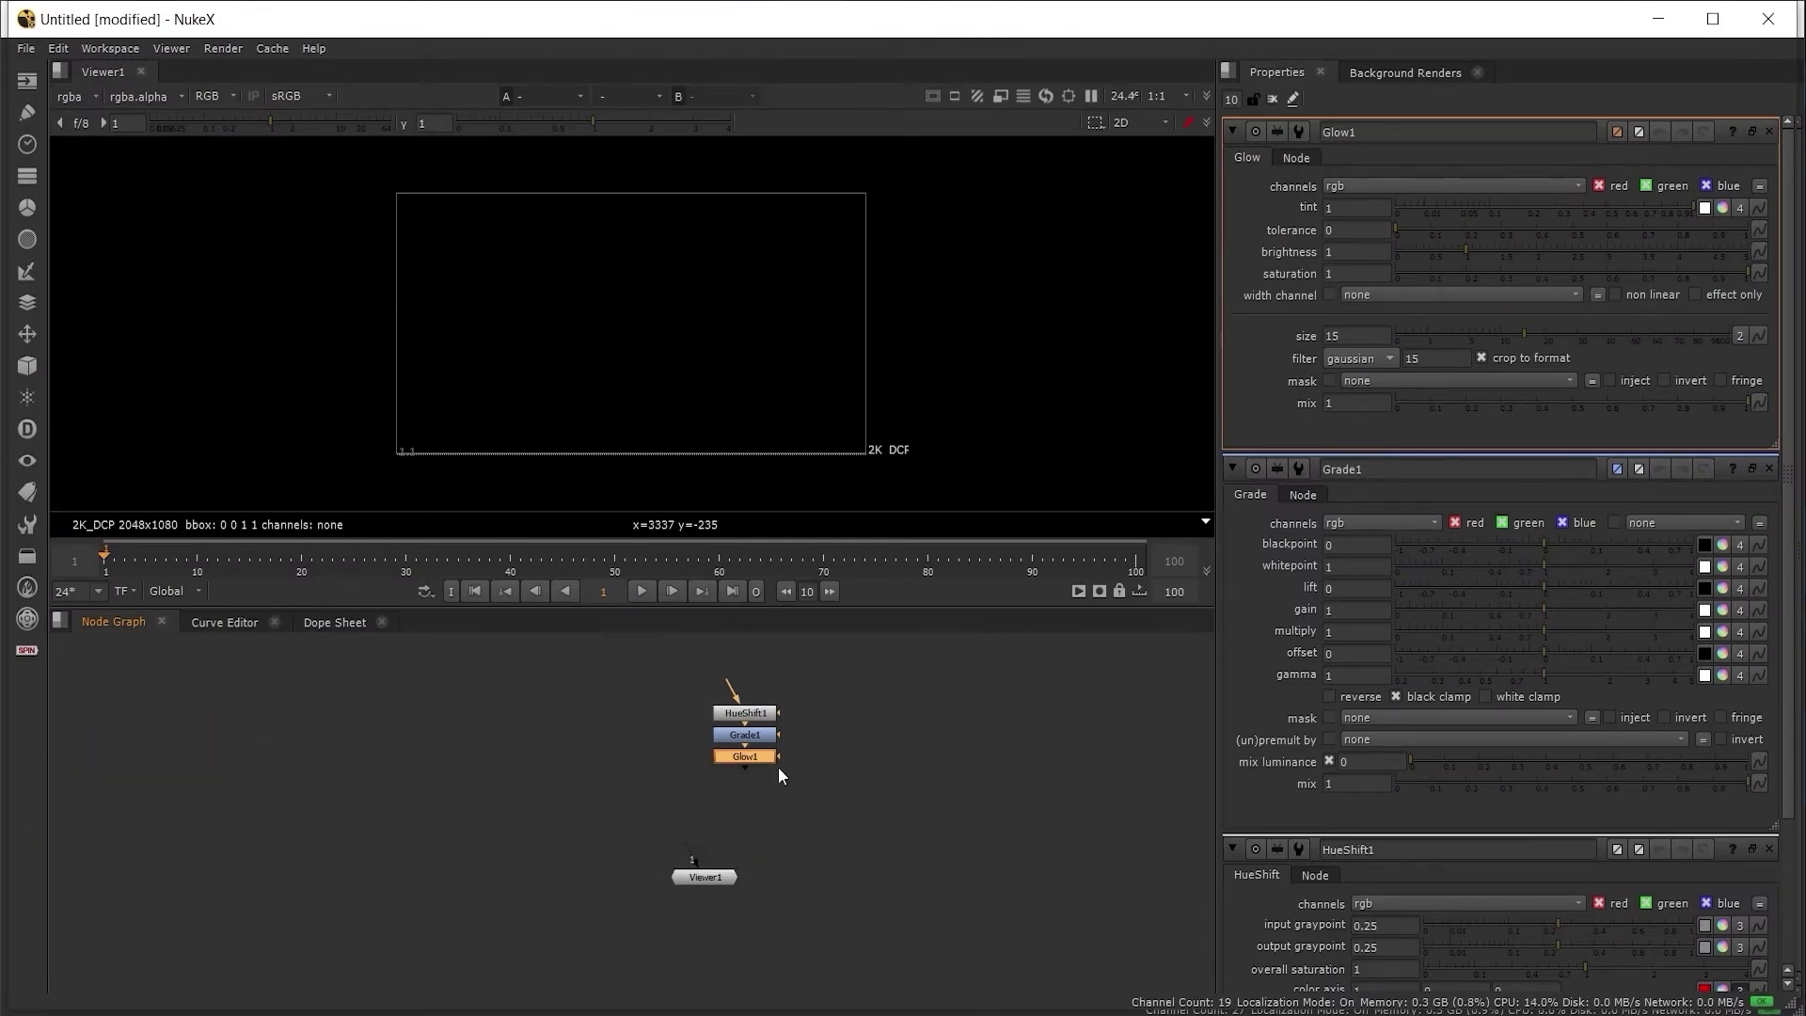
# - Collect the HueShift1, Grade1 and Glow1 nodes into a LiveGroup and place it above the Viewer node
pyautogui.moveTo(824, 666); pyautogui.dragTo(606, 820)
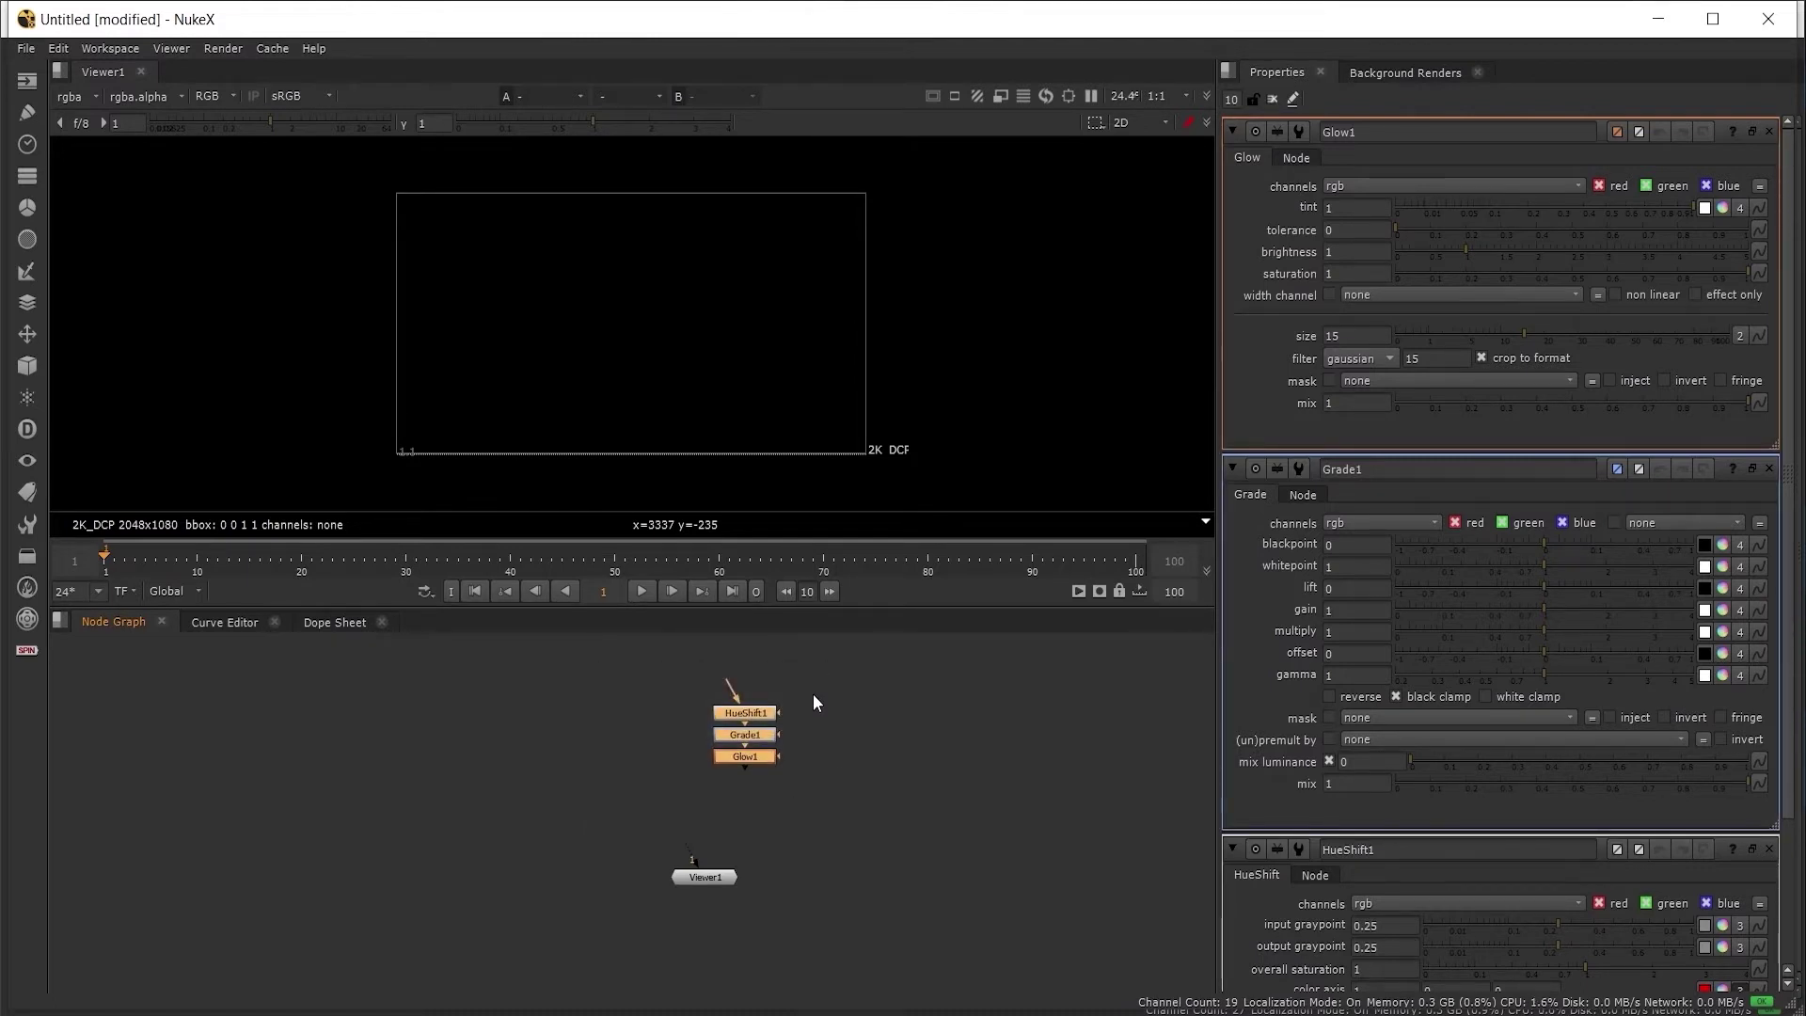
pyautogui.press('Tab')
pyautogui.write('live')
pyautogui.press('Return')
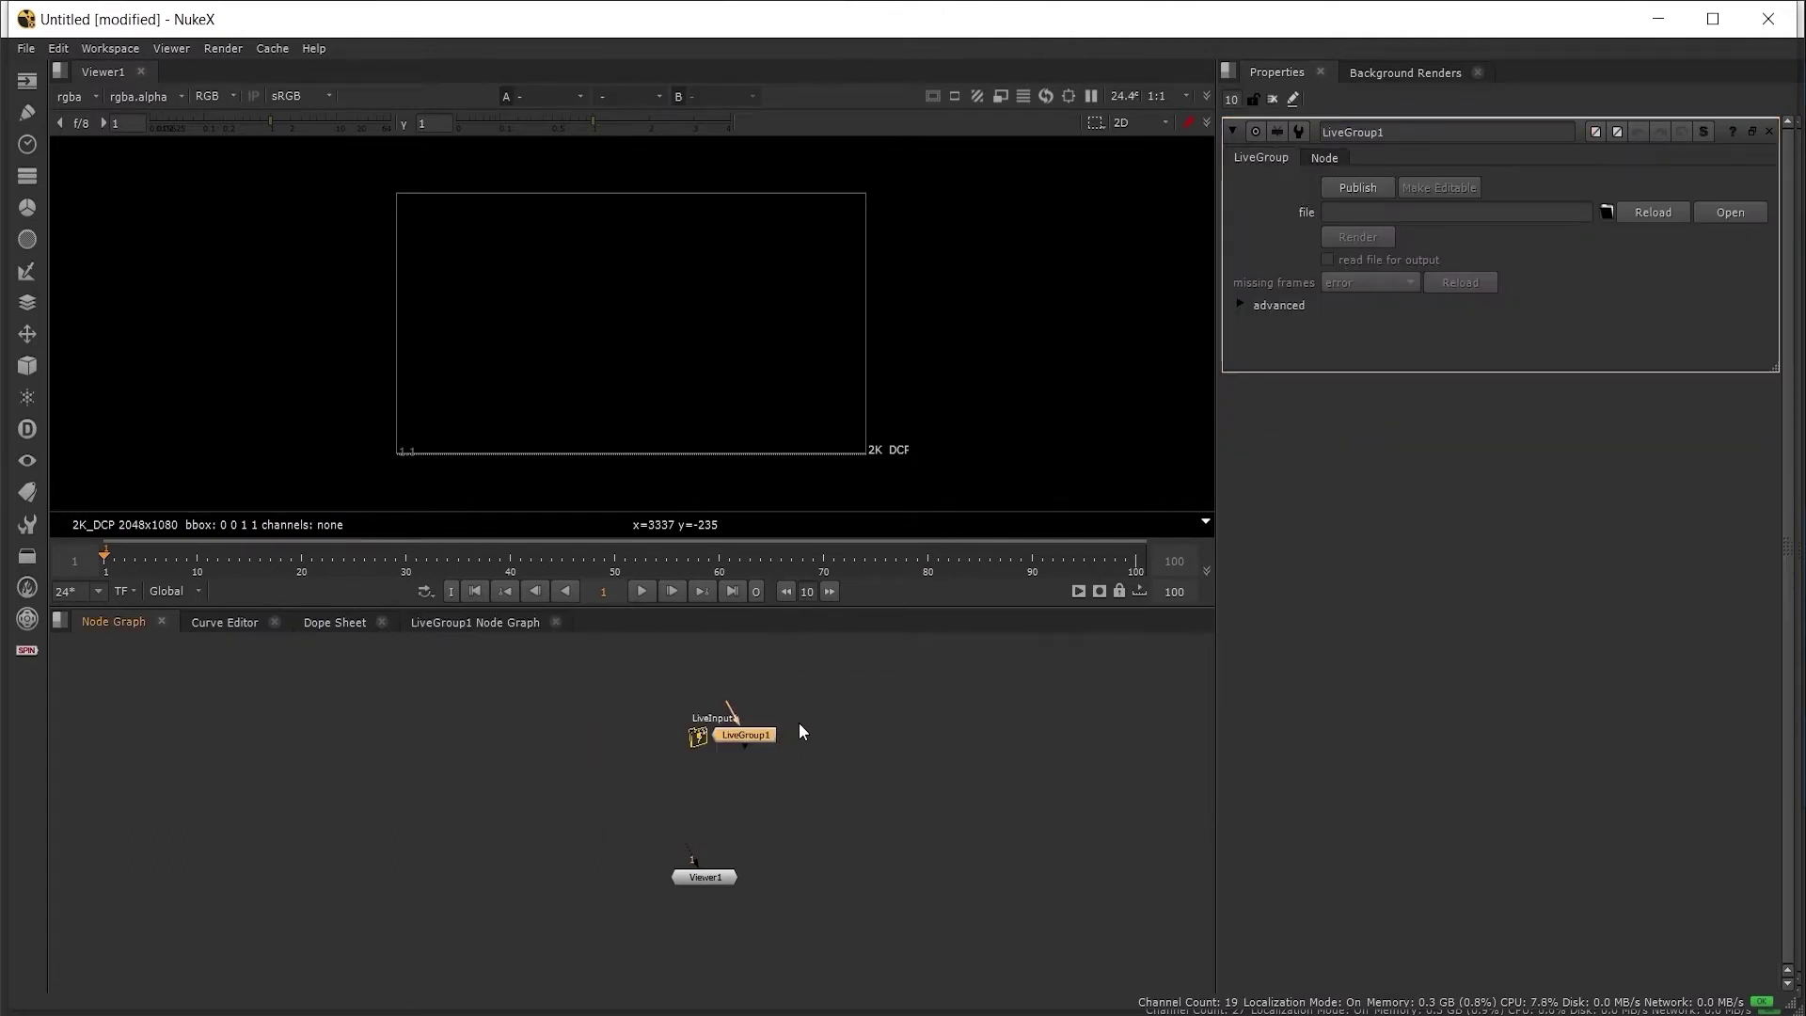
pyautogui.moveTo(743, 745); pyautogui.dragTo(708, 742)
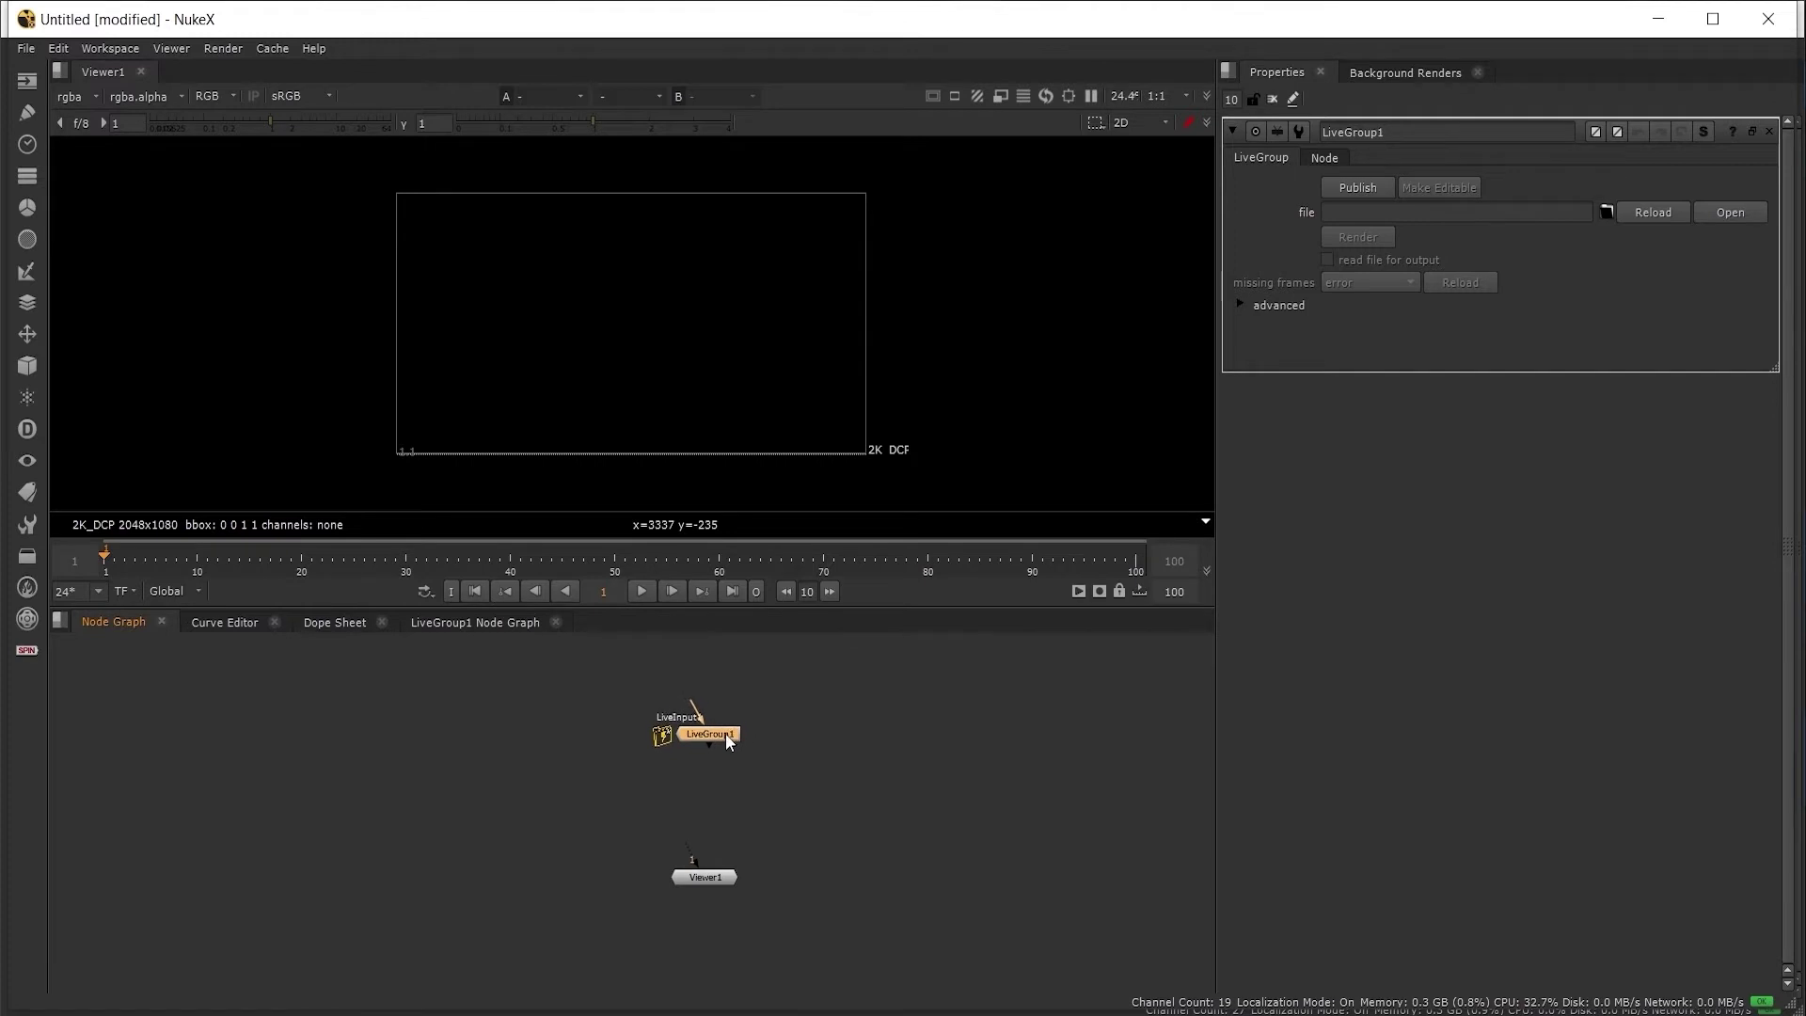
# - Inside LiveGroup1, expose HueShift1's saturation along axis, hue rotation and brightness as custom parameters on the LiveGroup
pyautogui.click(475, 623)
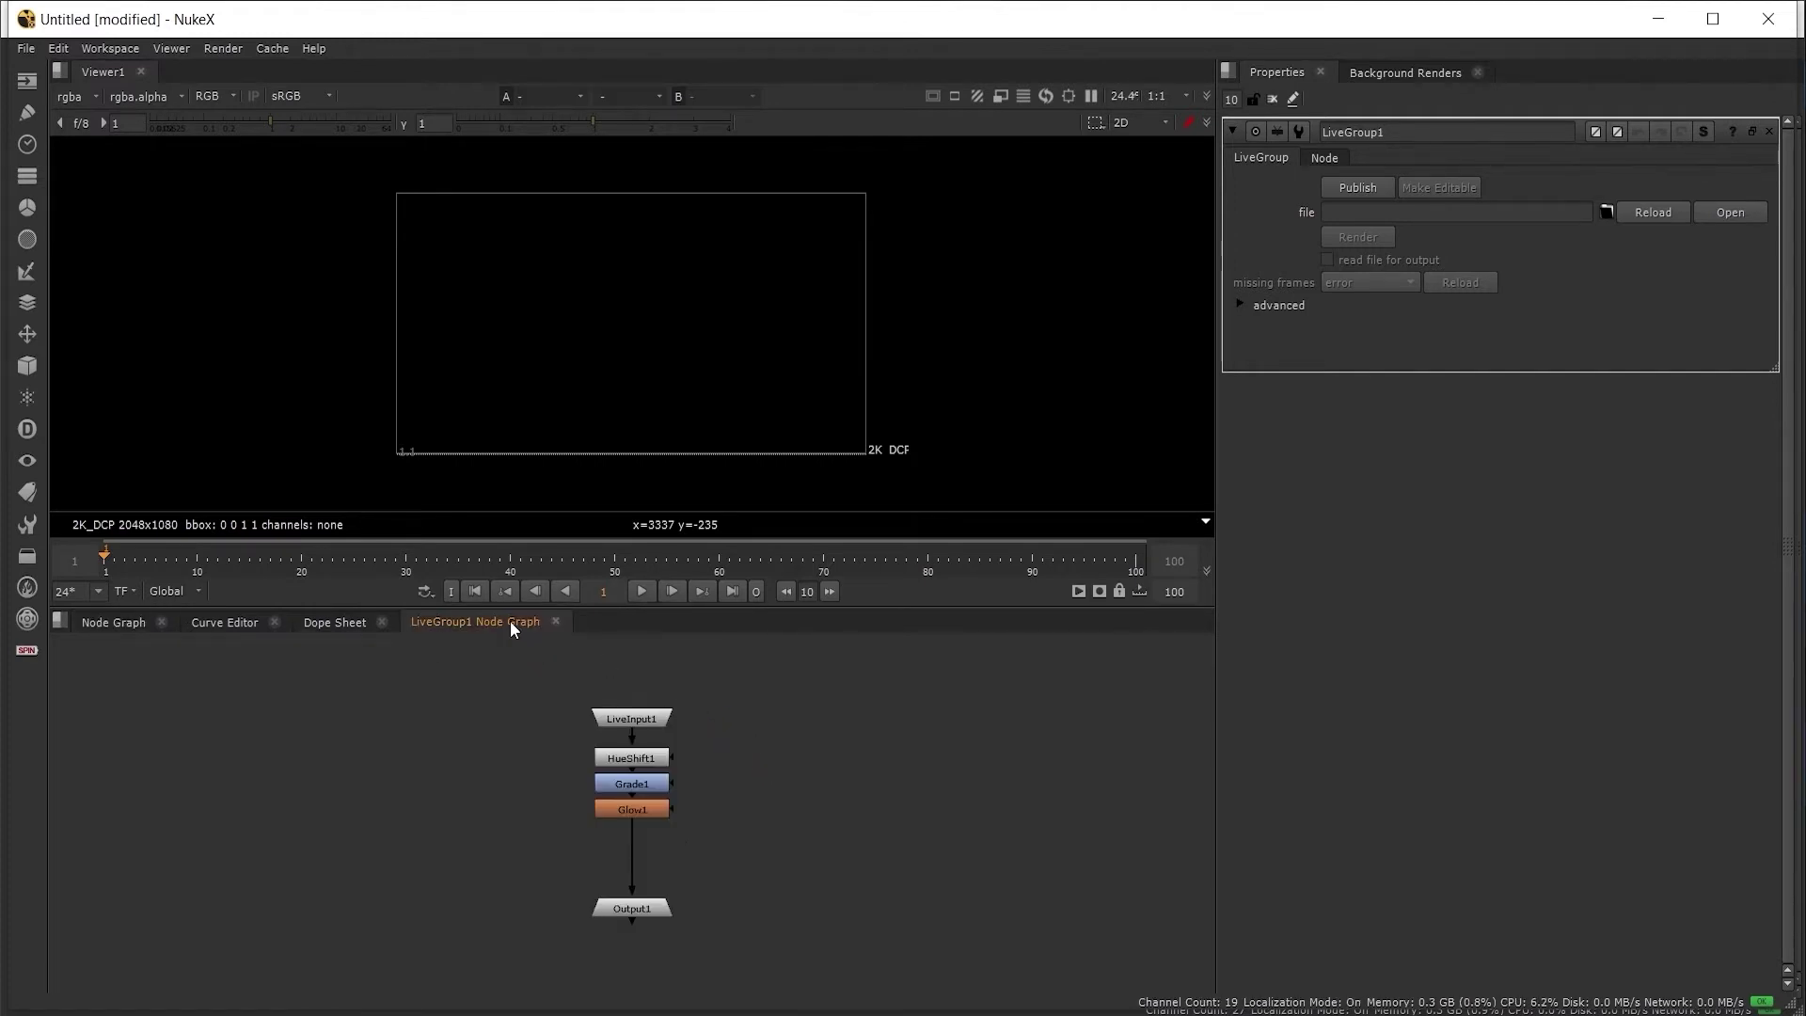
pyautogui.moveTo(651, 721); pyautogui.dragTo(810, 933)
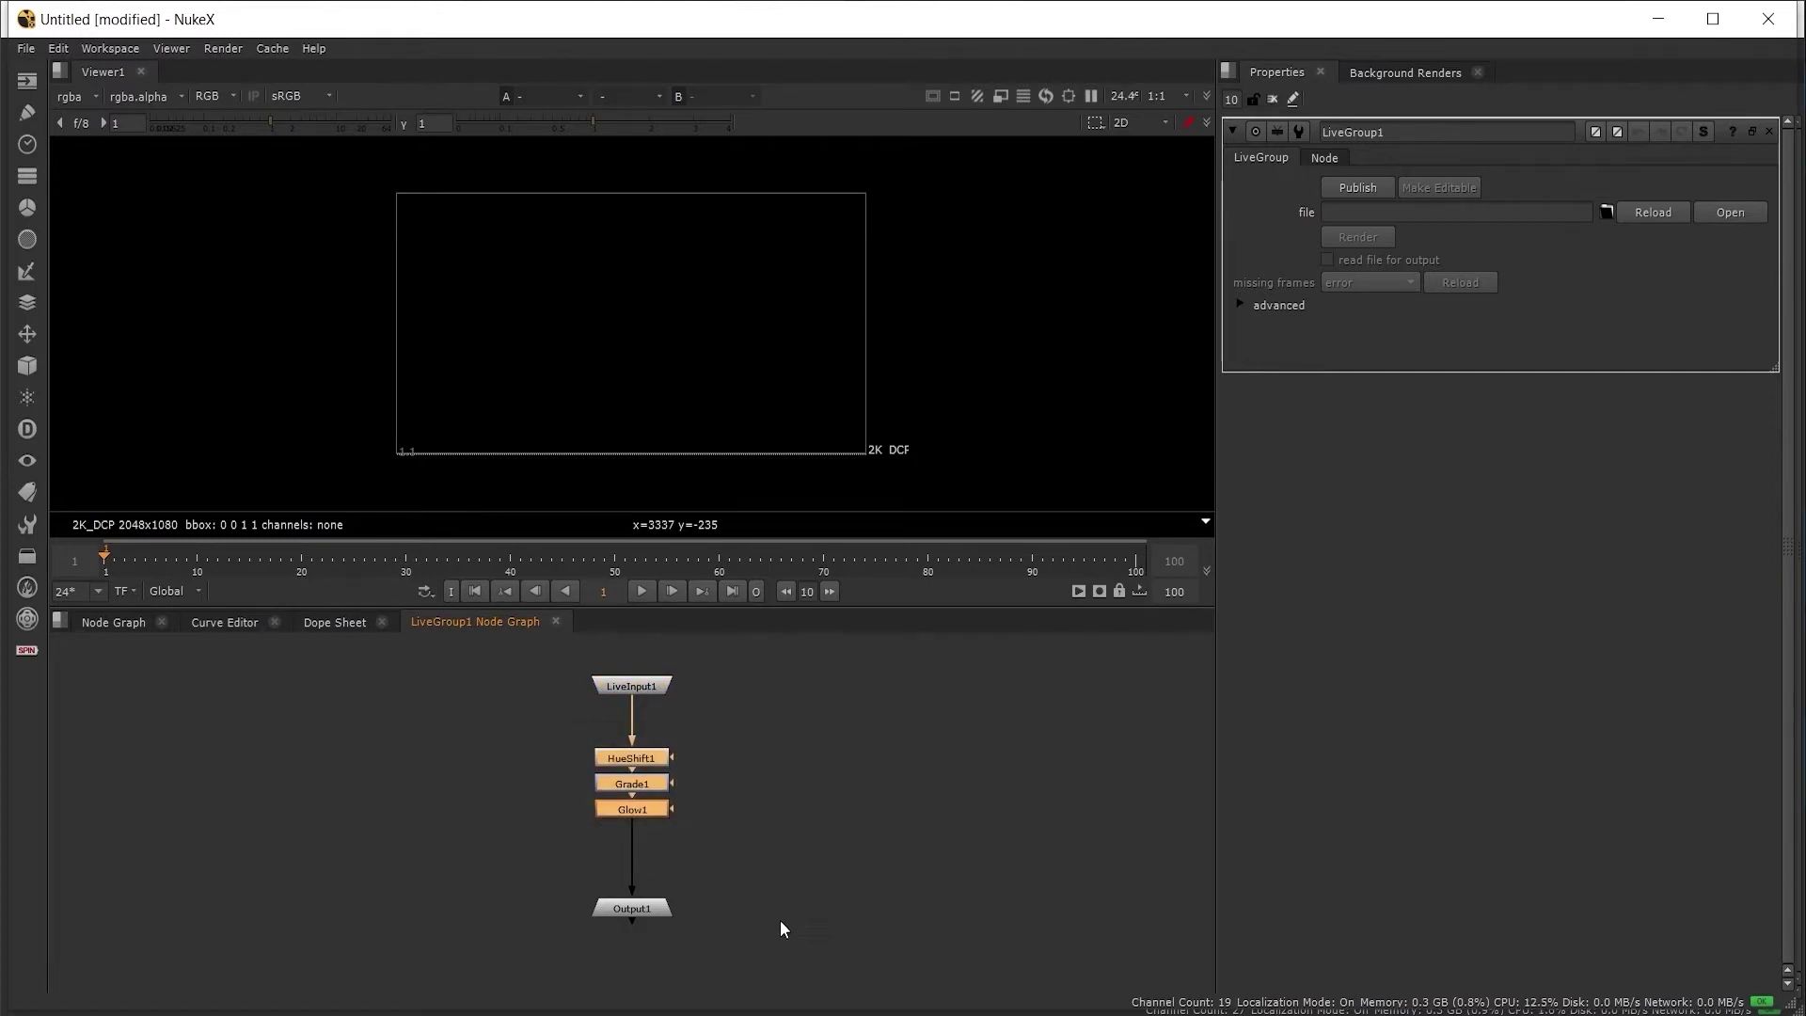
pyautogui.click(654, 914)
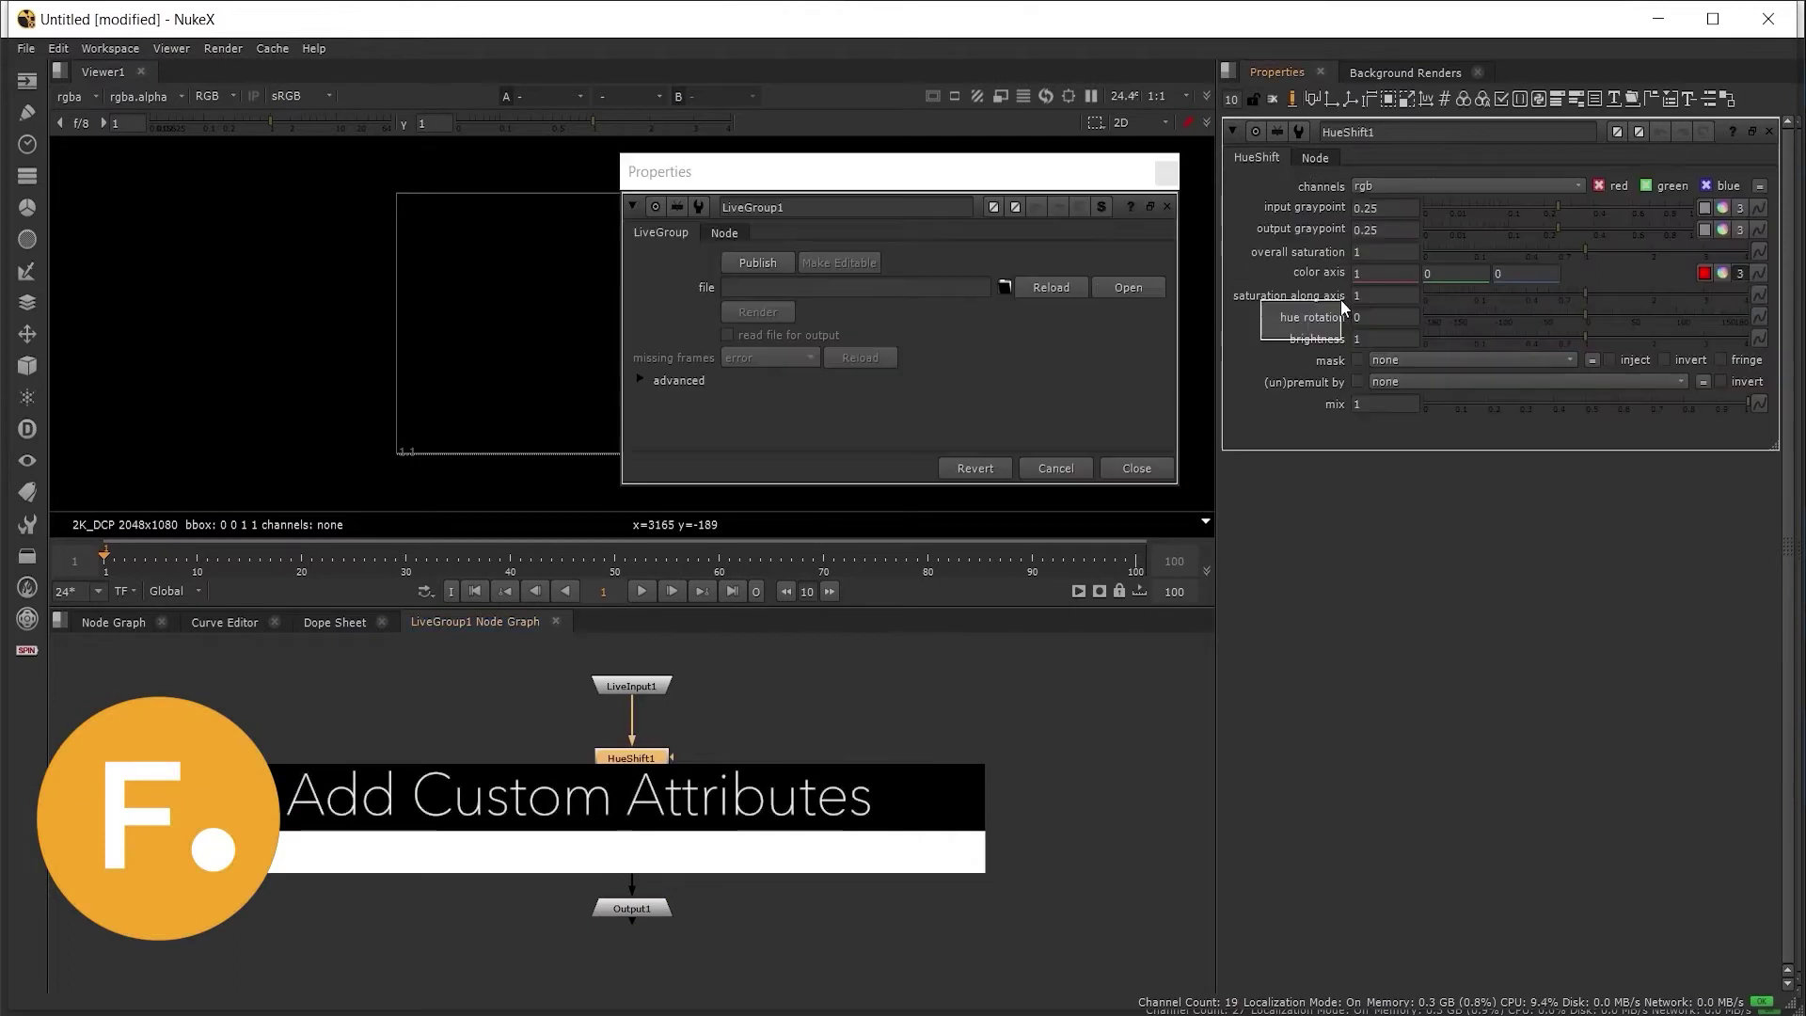
pyautogui.moveTo(1340, 299); pyautogui.dragTo(1346, 295)
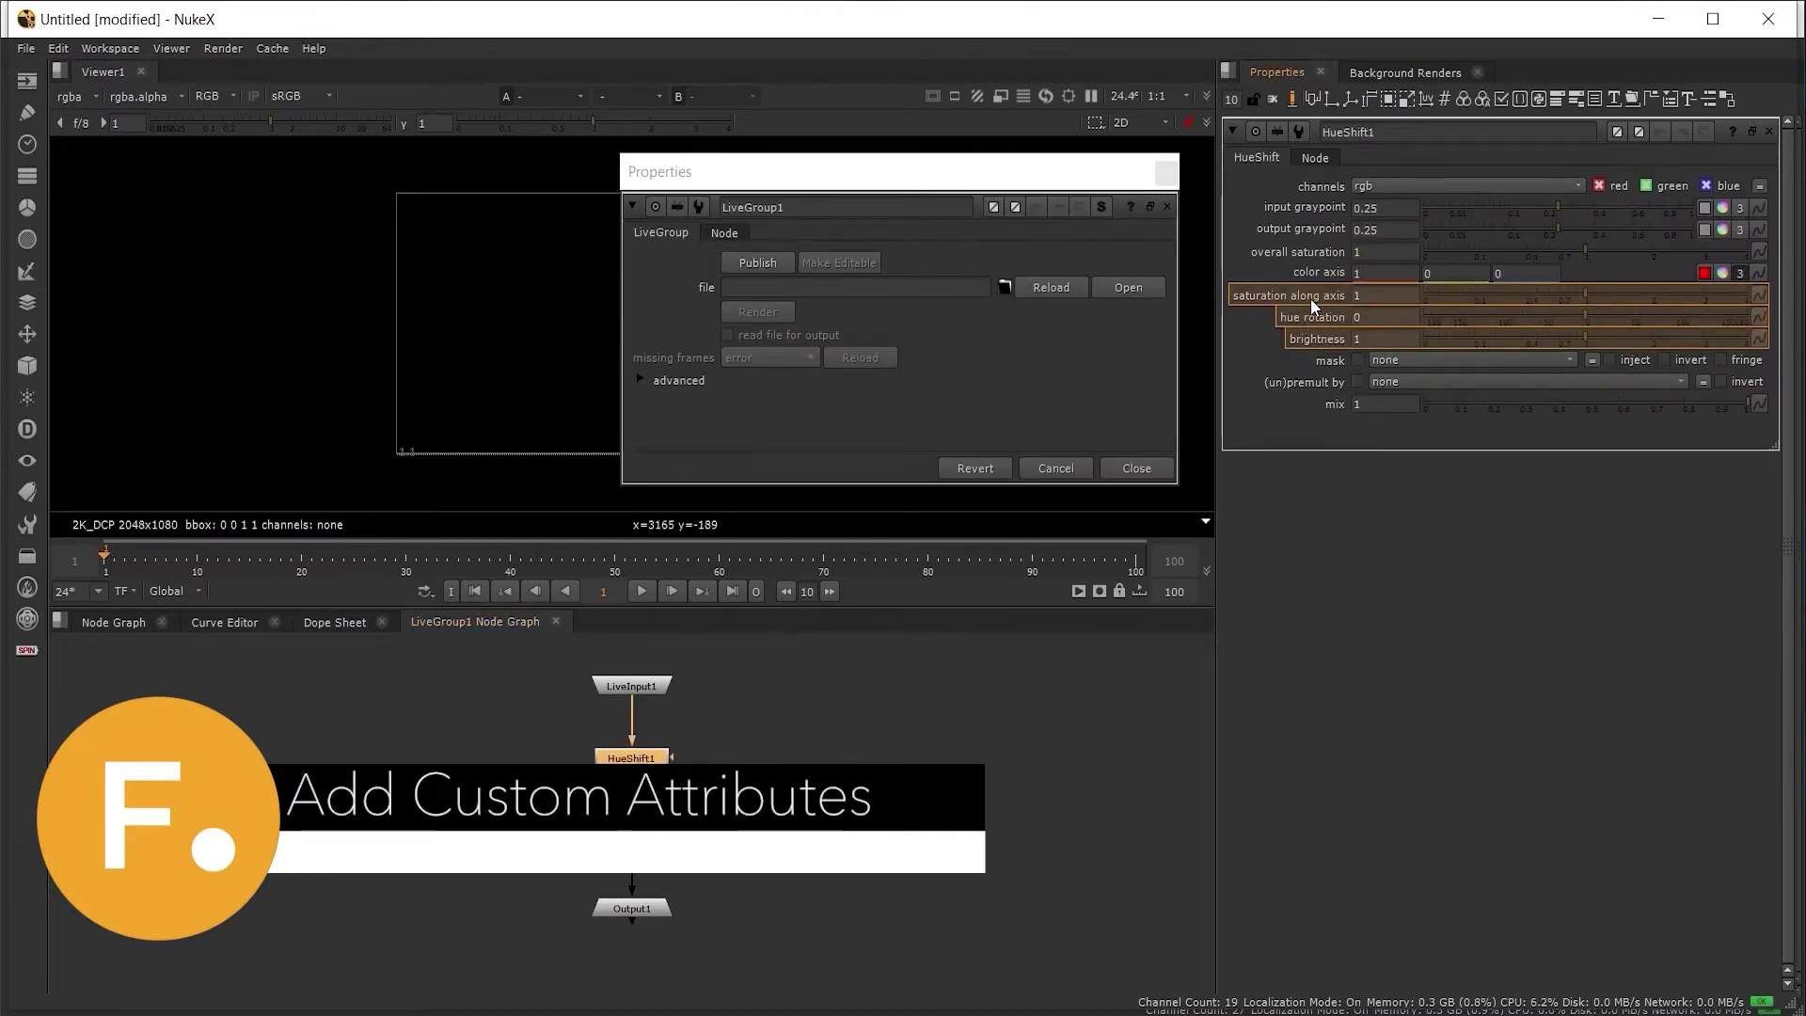
pyautogui.moveTo(1301, 296); pyautogui.dragTo(853, 328)
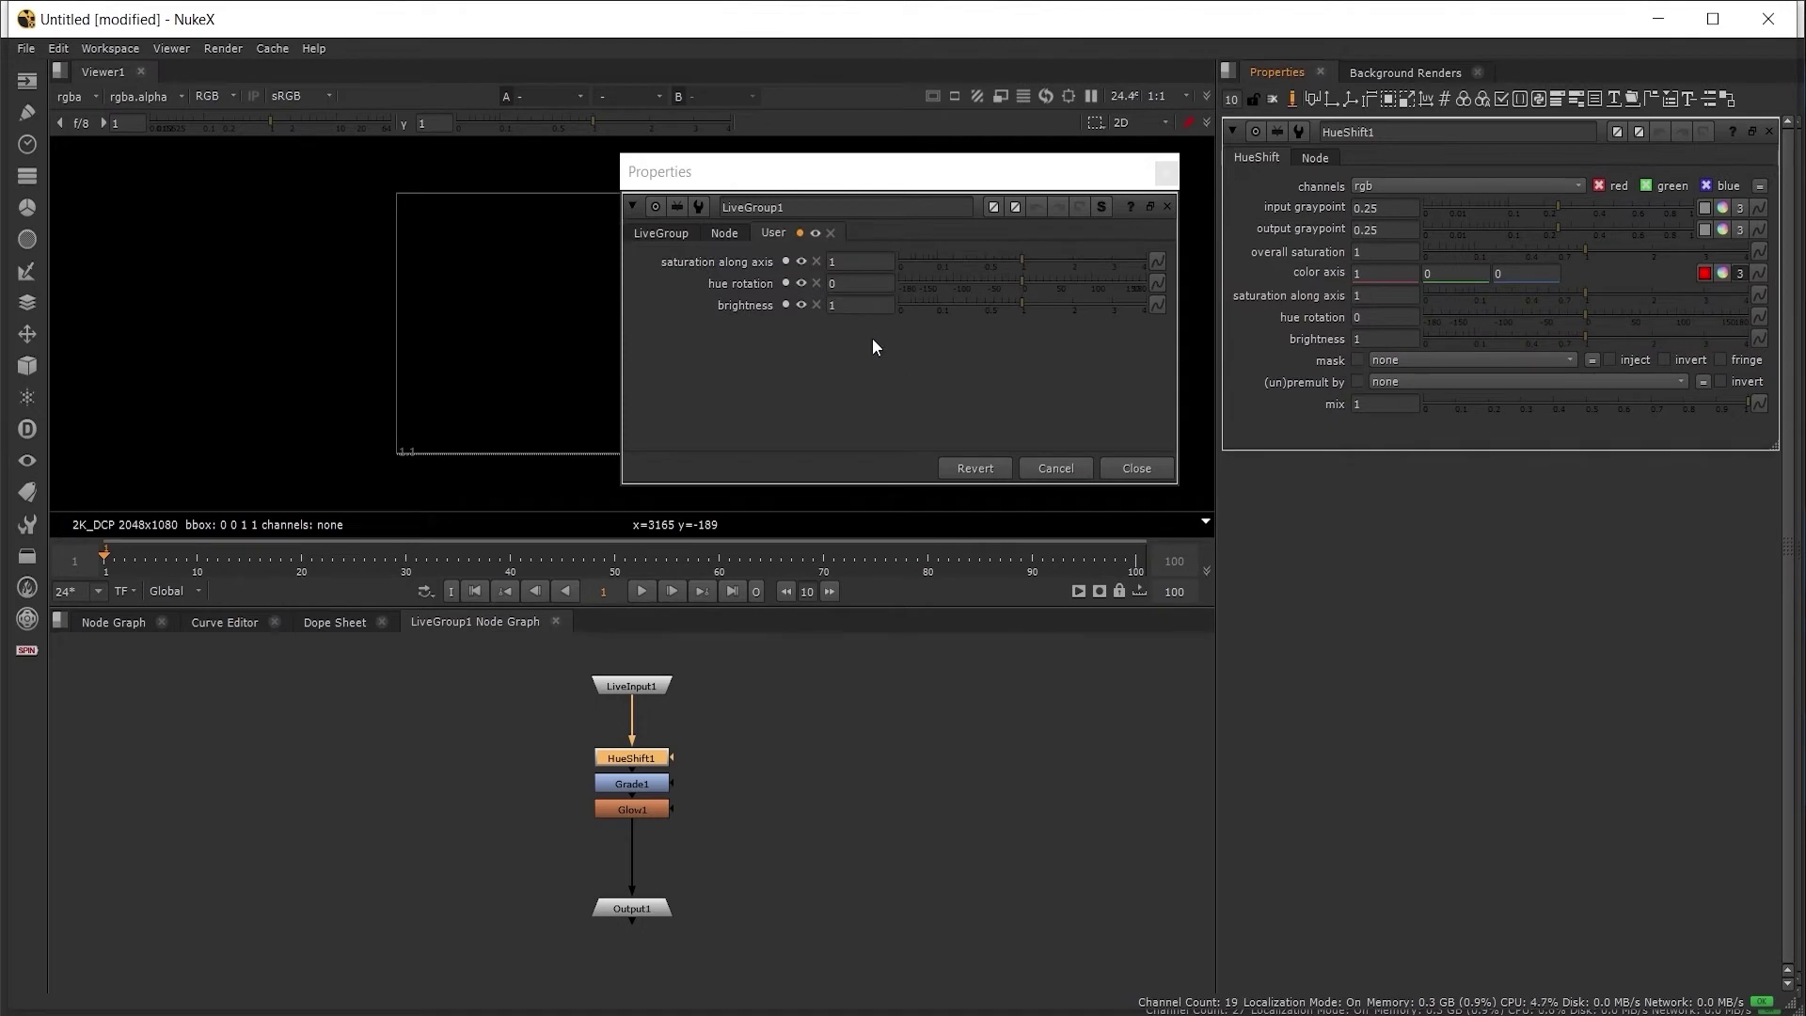
# - Label LiveGroup1's custom parameter tab Treatment
pyautogui.click(799, 233)
pyautogui.press('Tab')
pyautogui.write('Treatme')
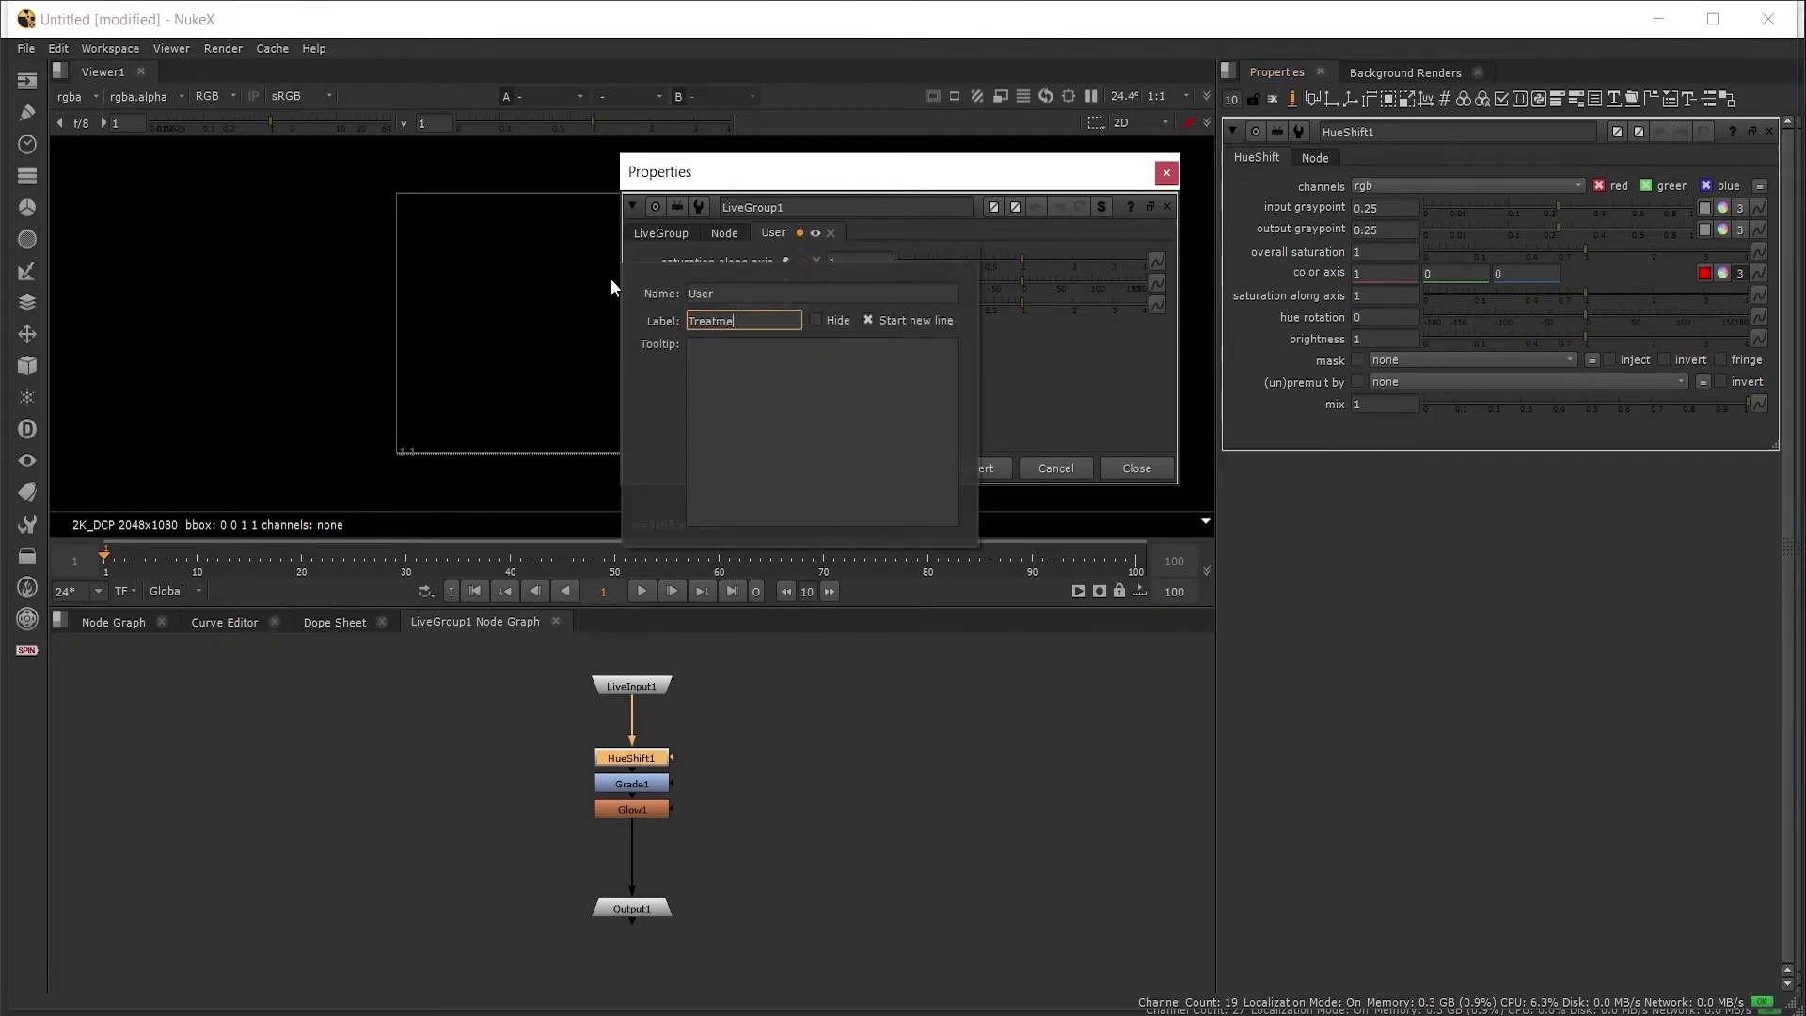
pyautogui.write('nt')
pyautogui.press('Return')
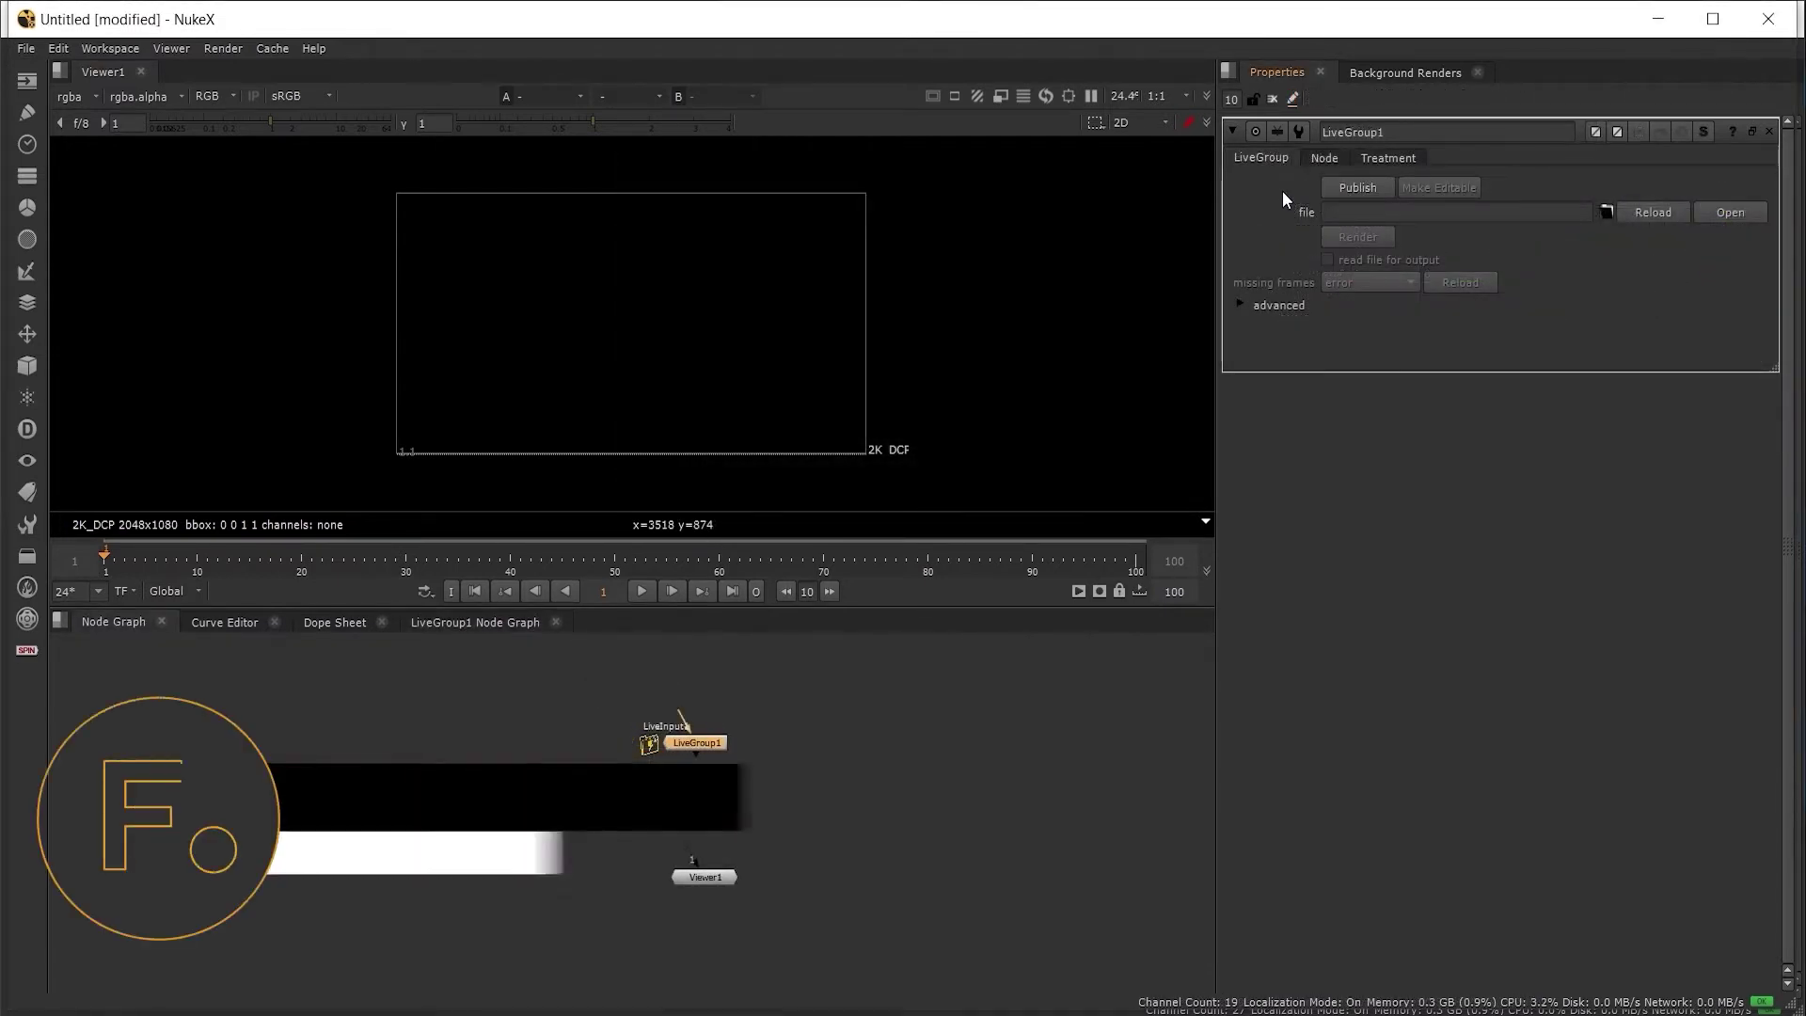
# - Publish LiveGroup1 to the 04 Tools/Treatments folder as overallTreatment_v001.nk
pyautogui.click(1358, 188)
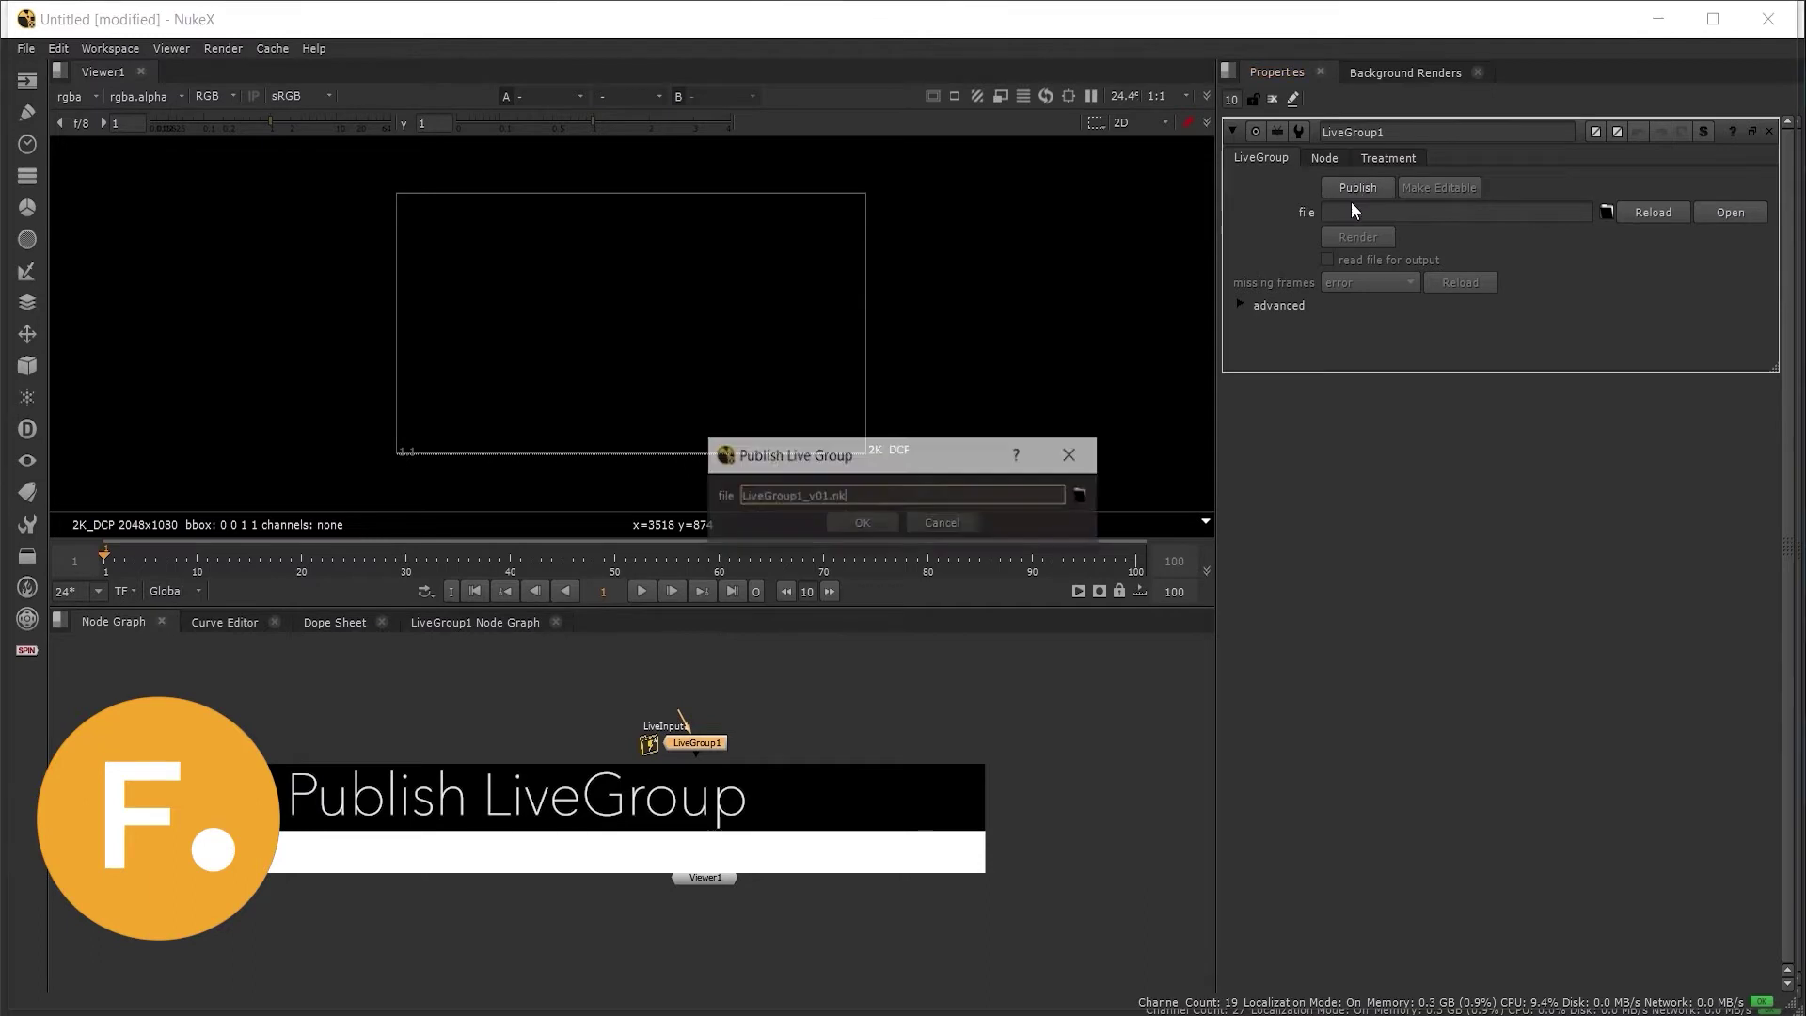
pyautogui.click(1084, 499)
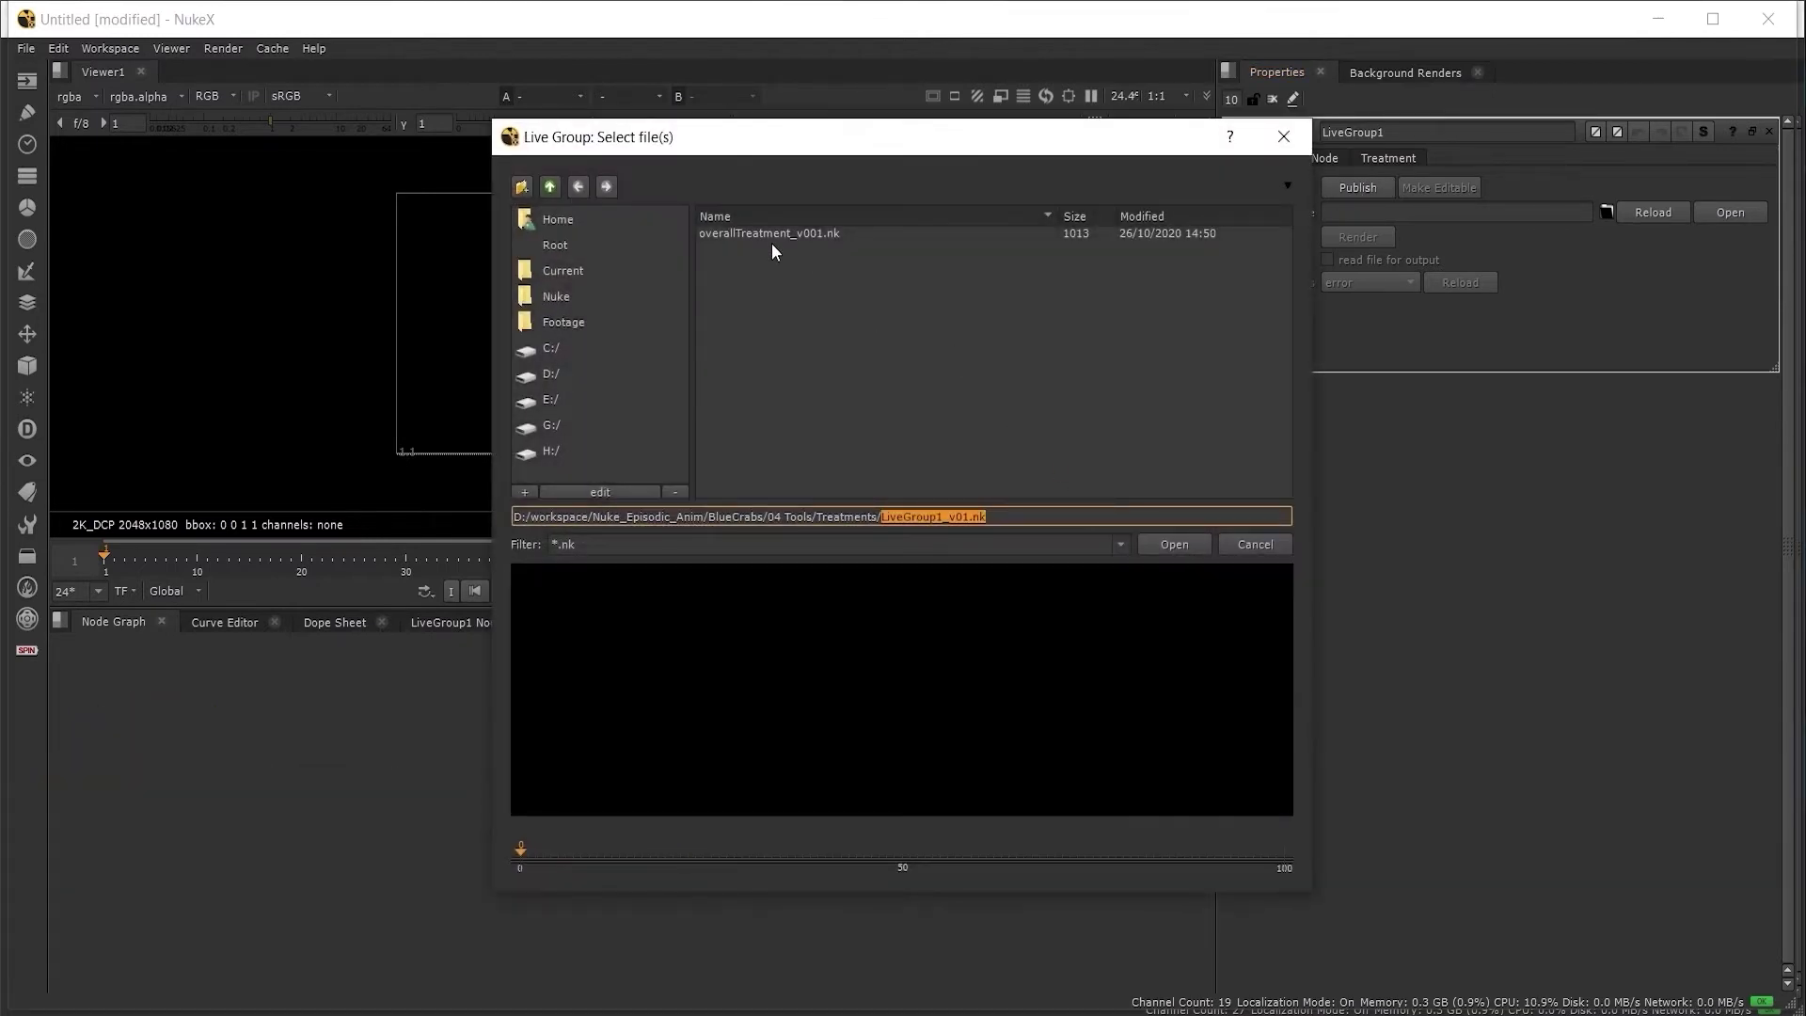
pyautogui.click(775, 251)
pyautogui.click(770, 238)
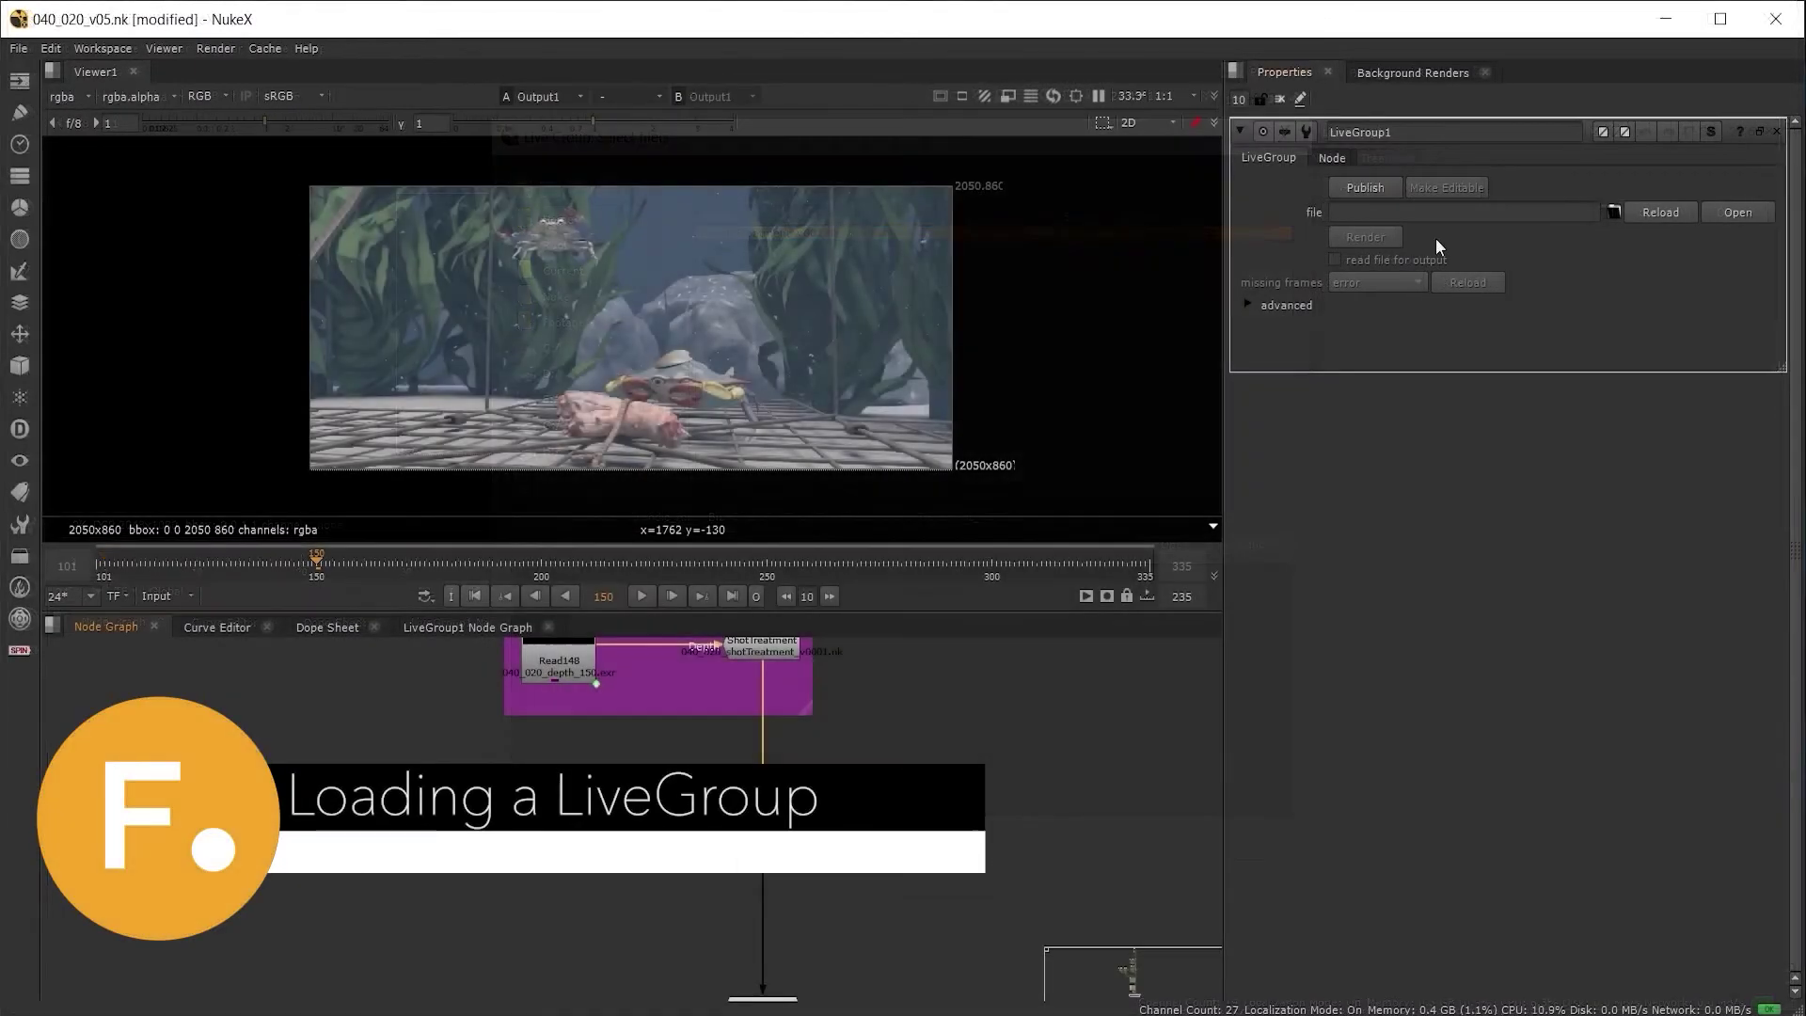
# - Load overallTreatment_v001.nk from the 04 Tools folder into LiveGroup1 of the shot script and show its Treatment parameters
pyautogui.click(1613, 213)
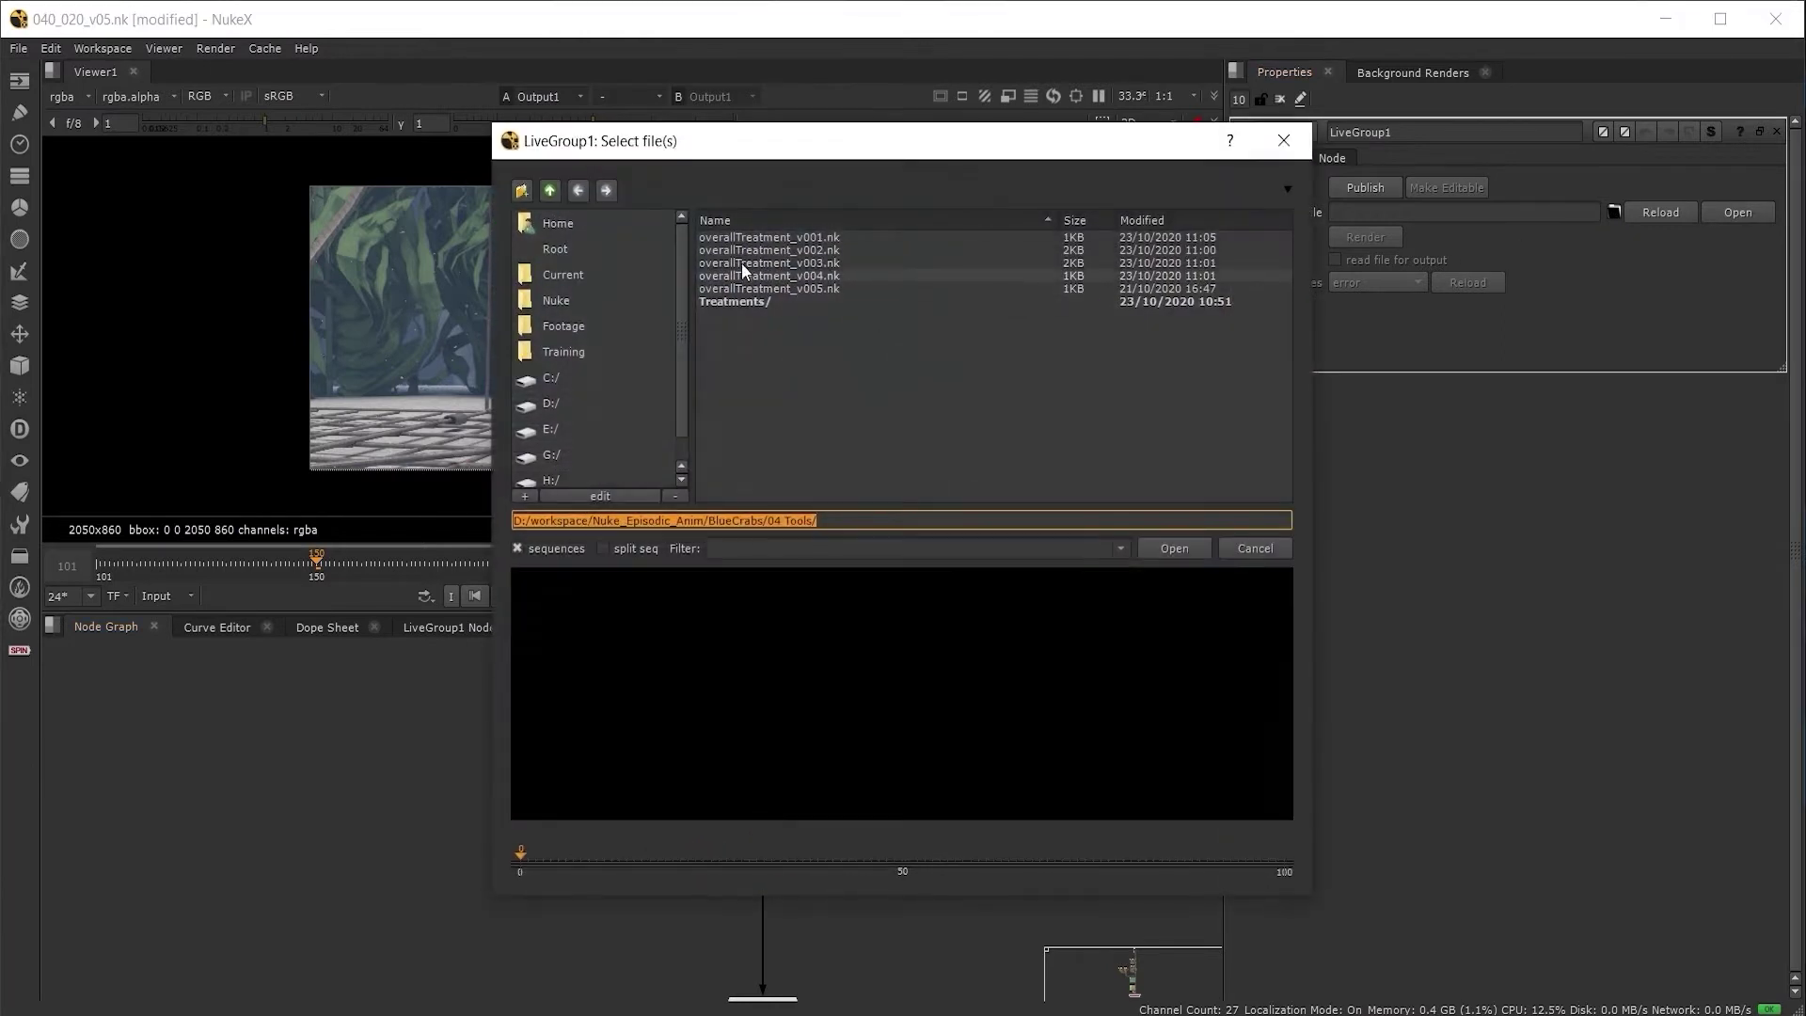
pyautogui.click(802, 238)
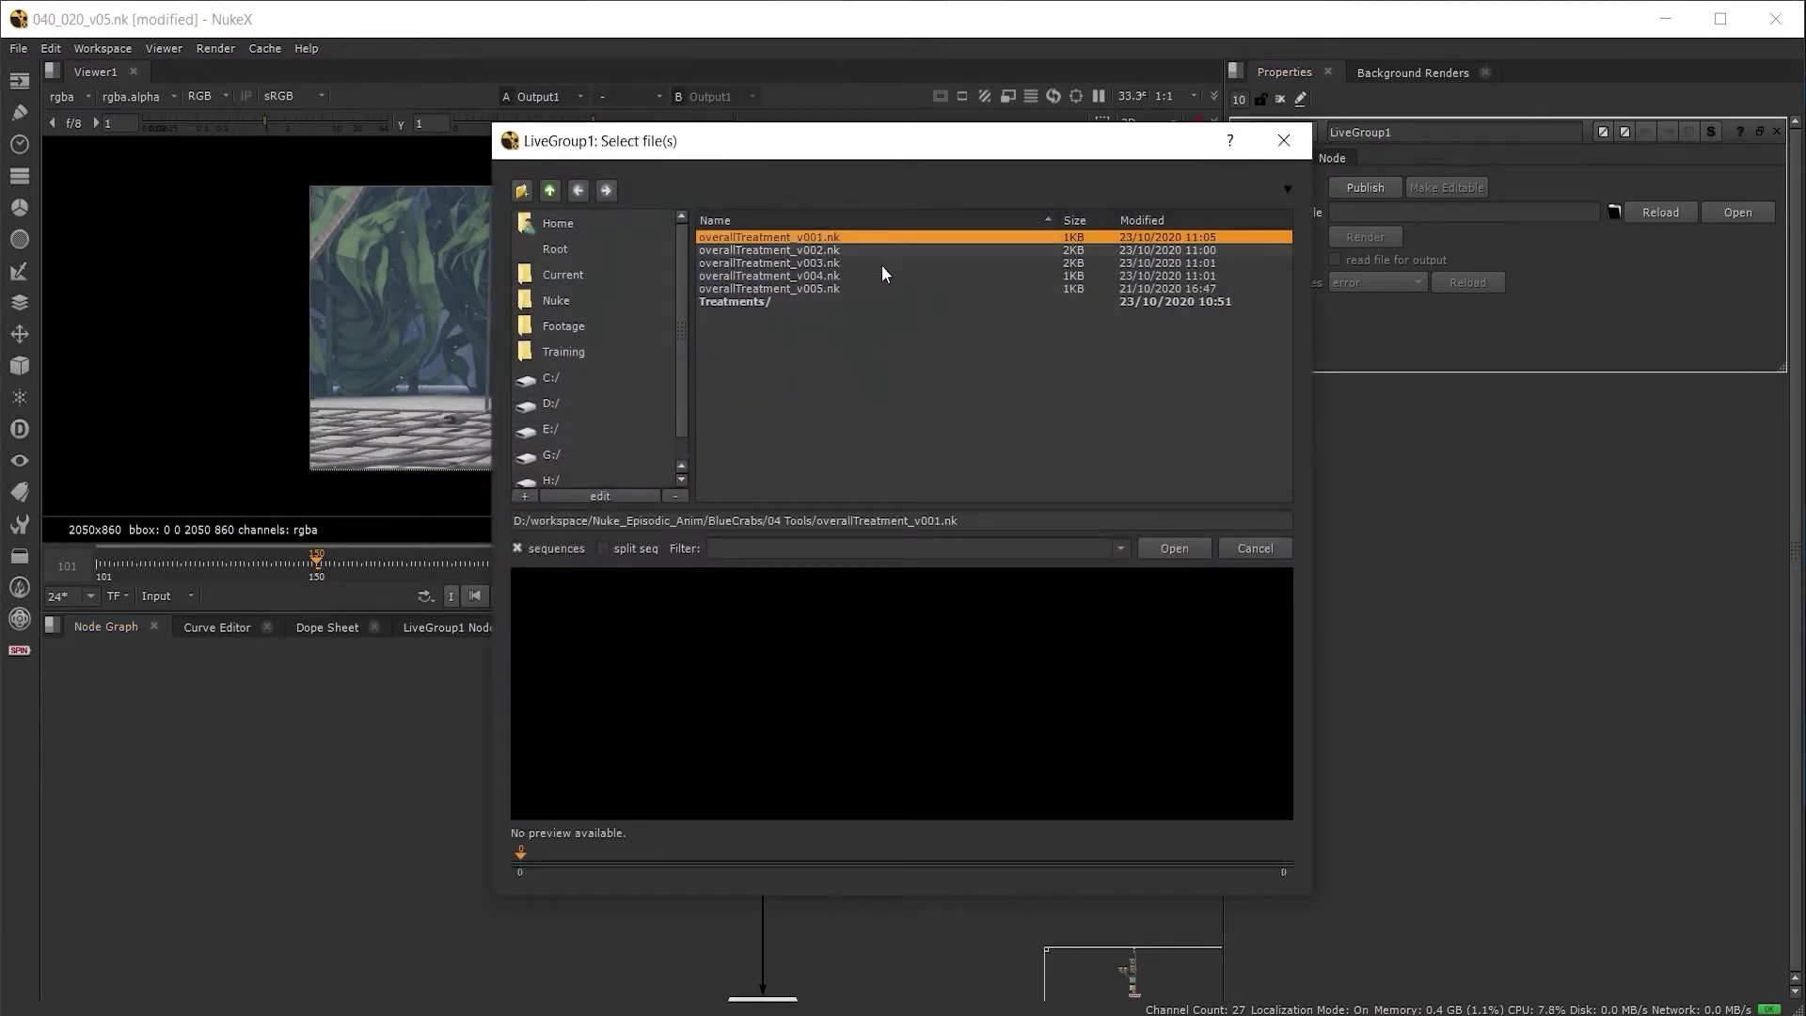
pyautogui.click(1183, 552)
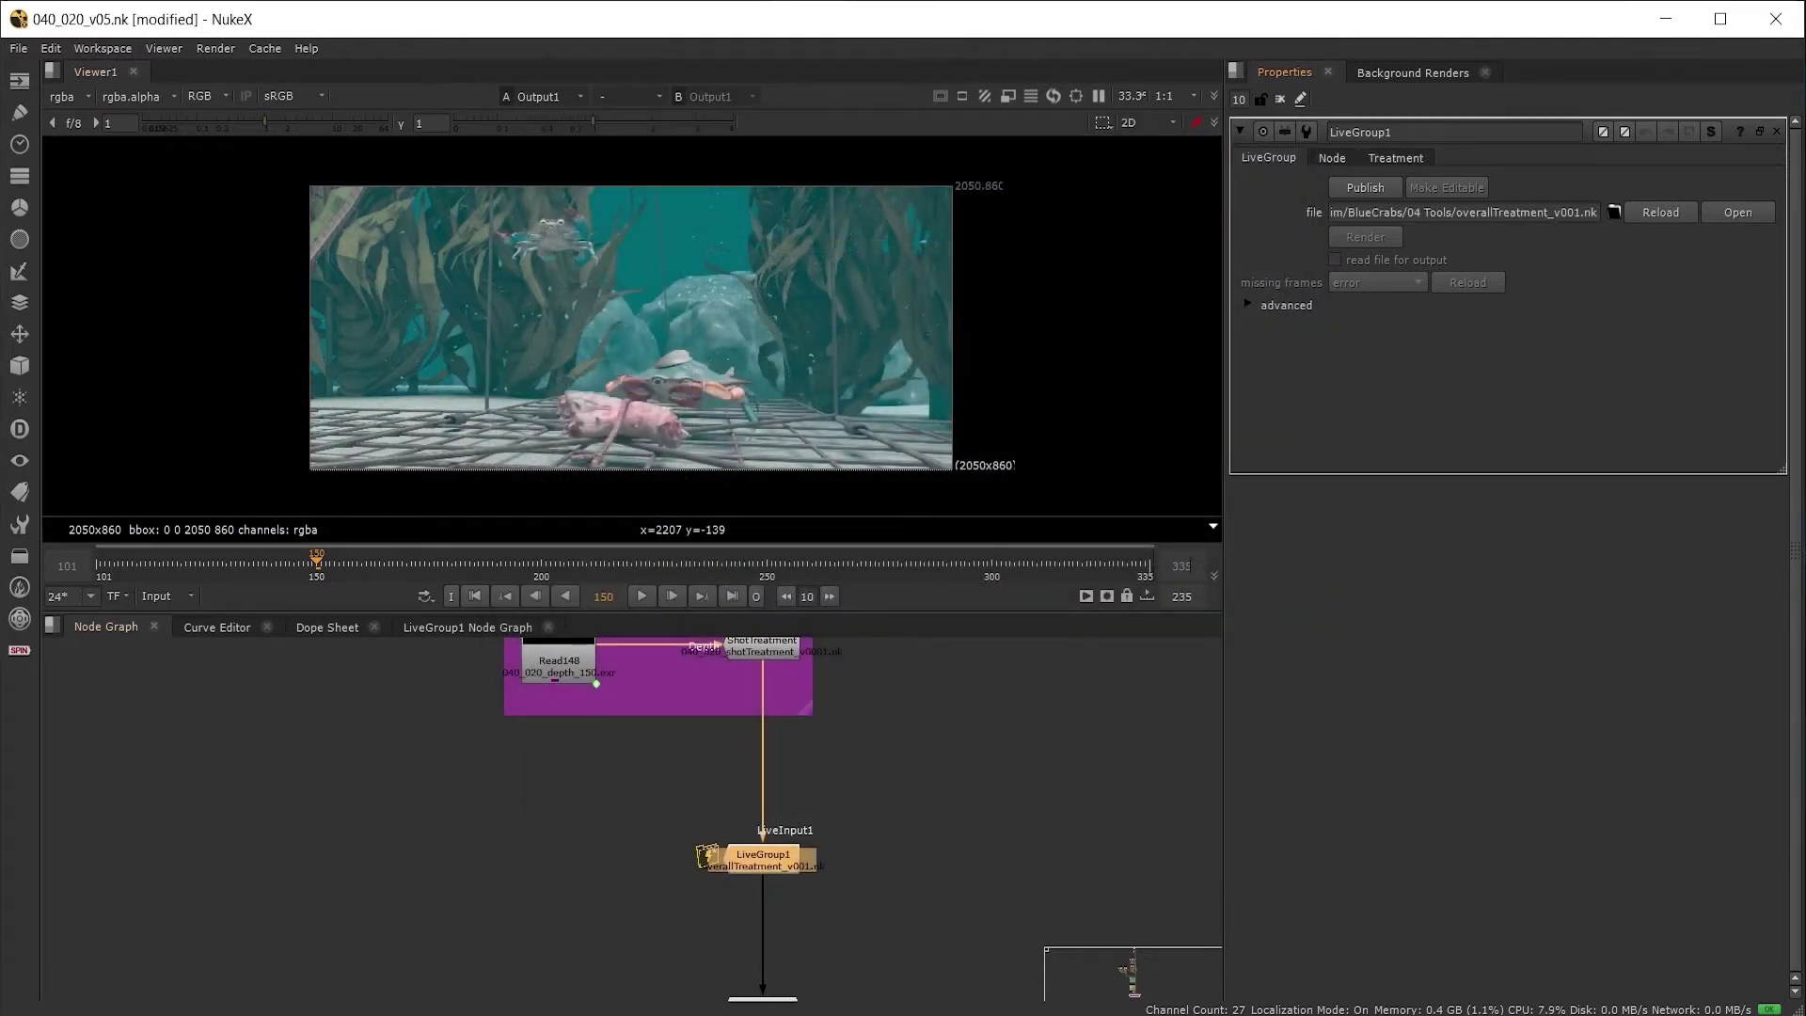
pyautogui.click(1402, 160)
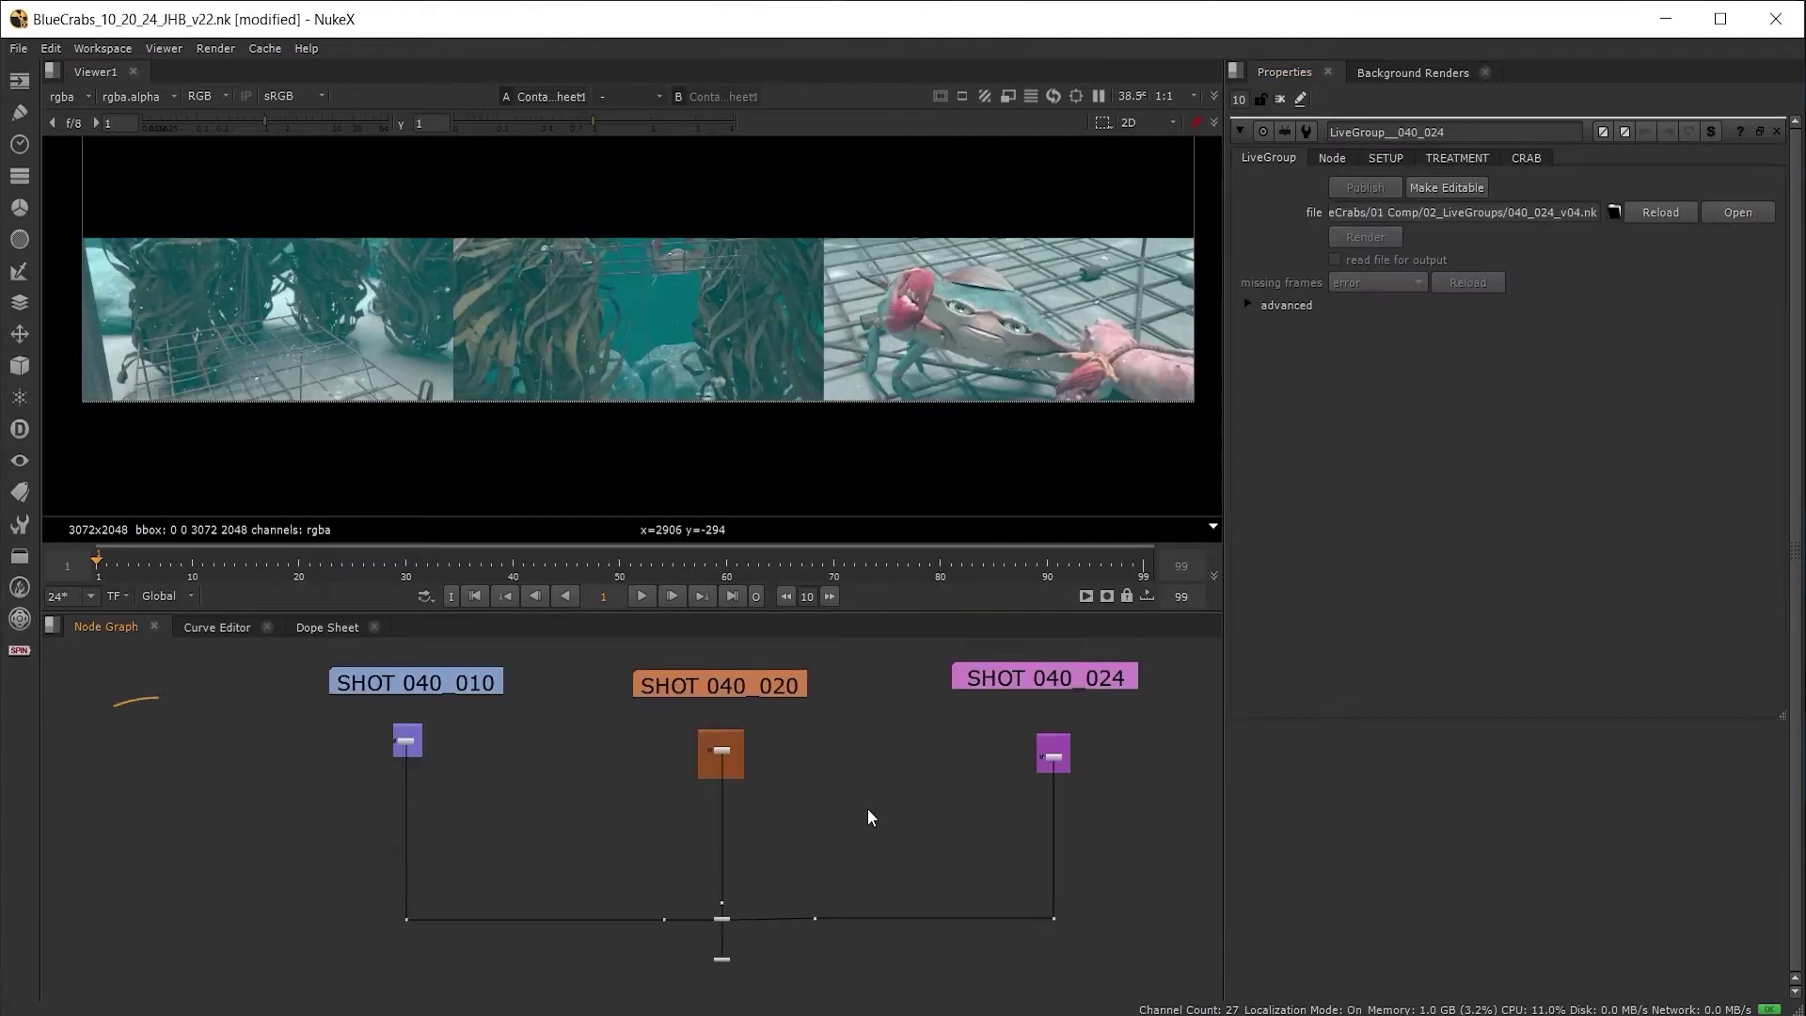
# - Examine how the LiveGroups of shots 040_010, 040_020 and 040_024 feed the contact sheet in the node graph
pyautogui.scroll(-2, 630, 800)
pyautogui.scroll(5, 693, 893)
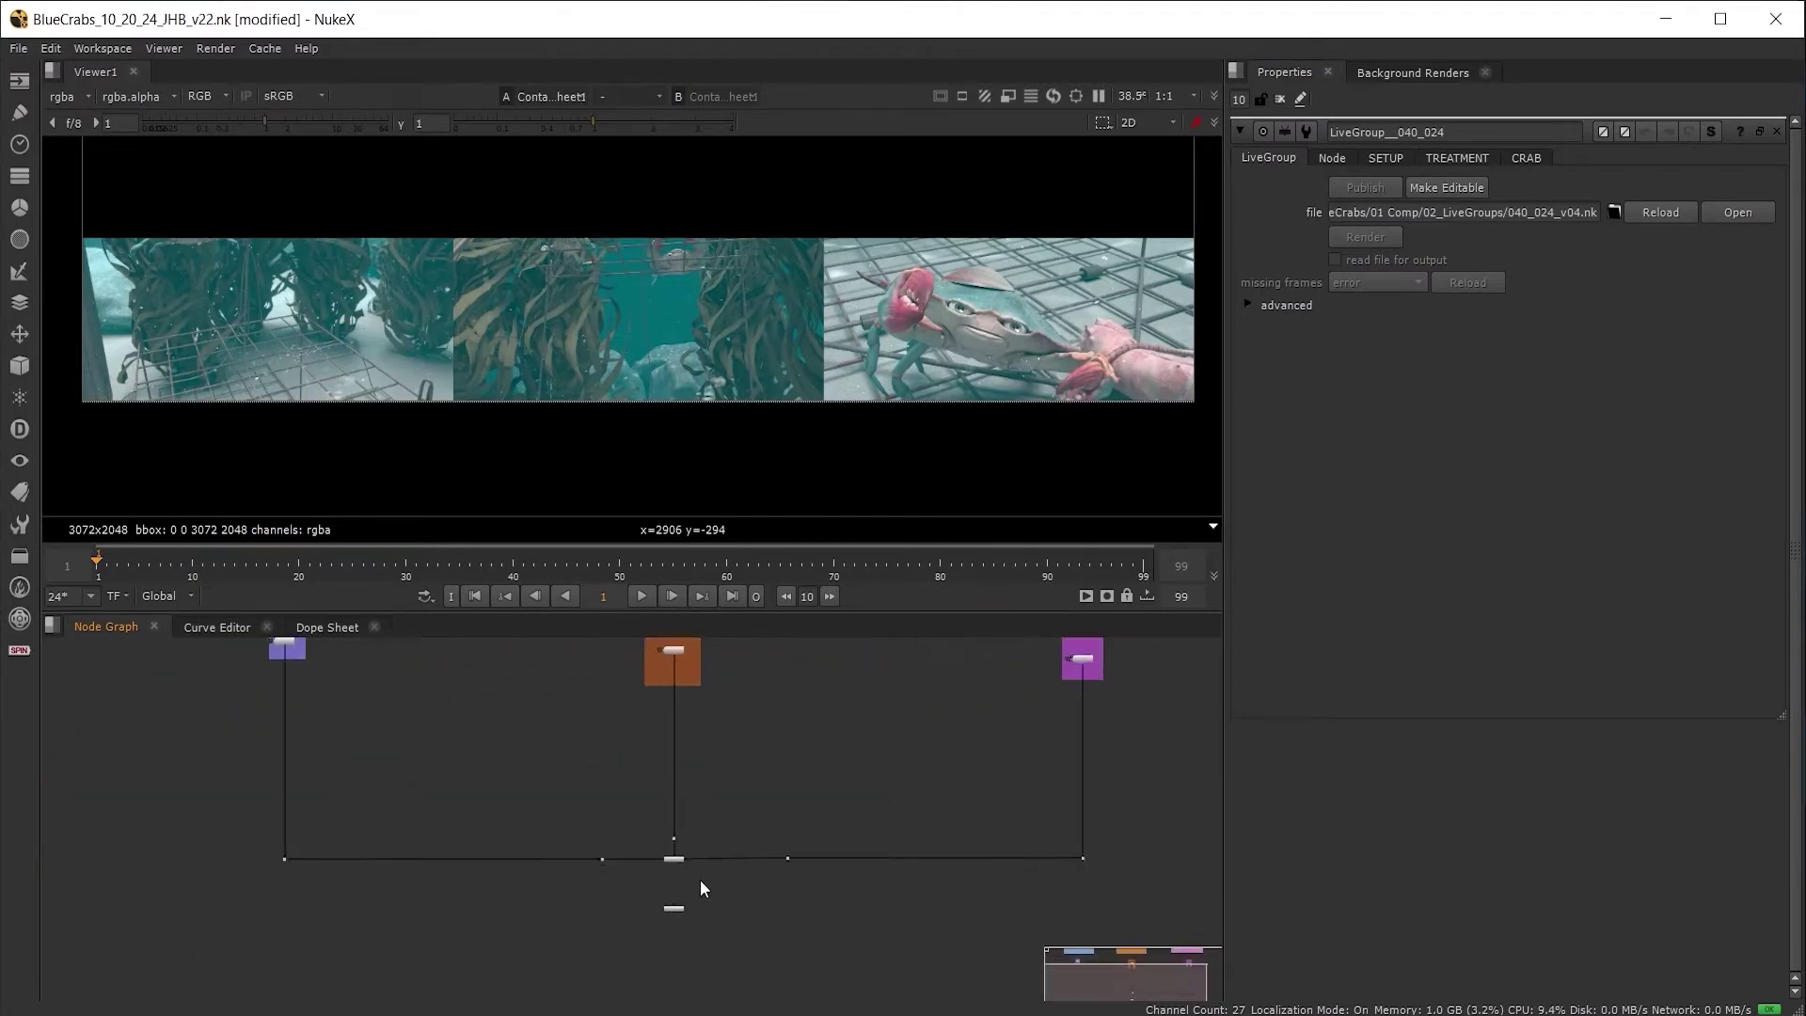
pyautogui.click(662, 819)
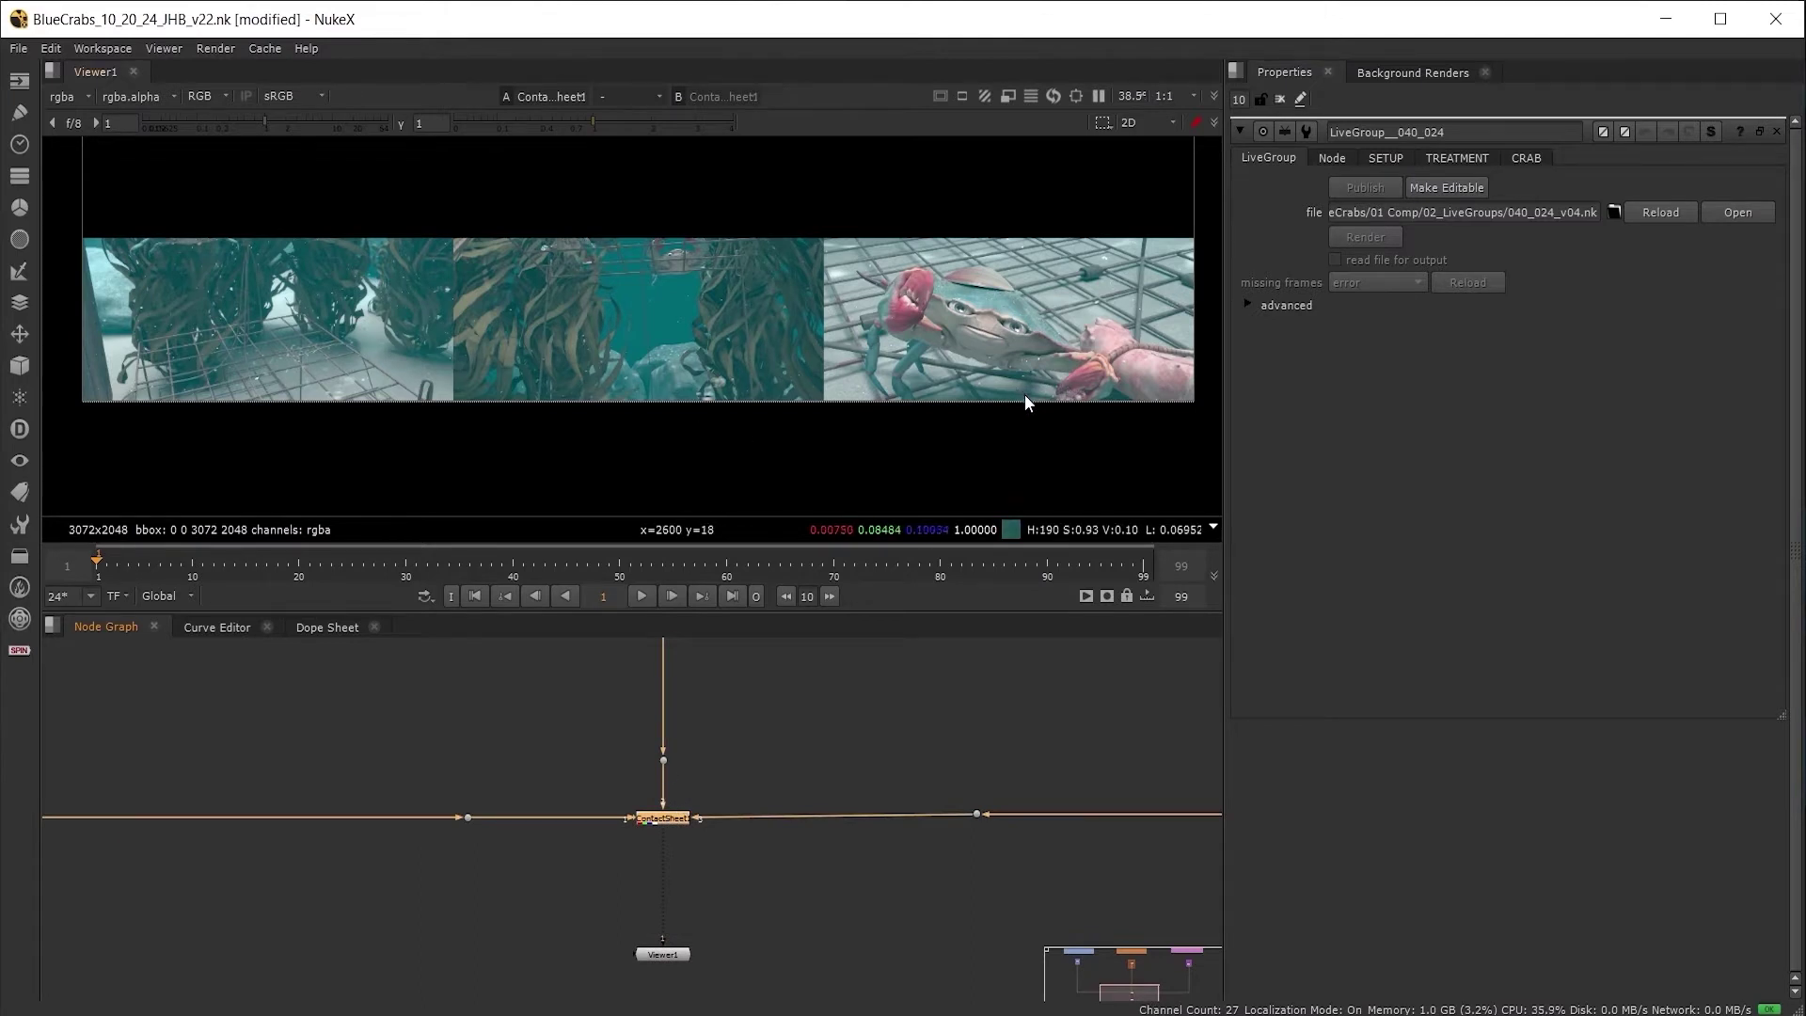
pyautogui.click(837, 768)
pyautogui.scroll(-2, 830, 728)
pyautogui.moveTo(828, 730); pyautogui.dragTo(840, 880, button='middle')
pyautogui.press('f')
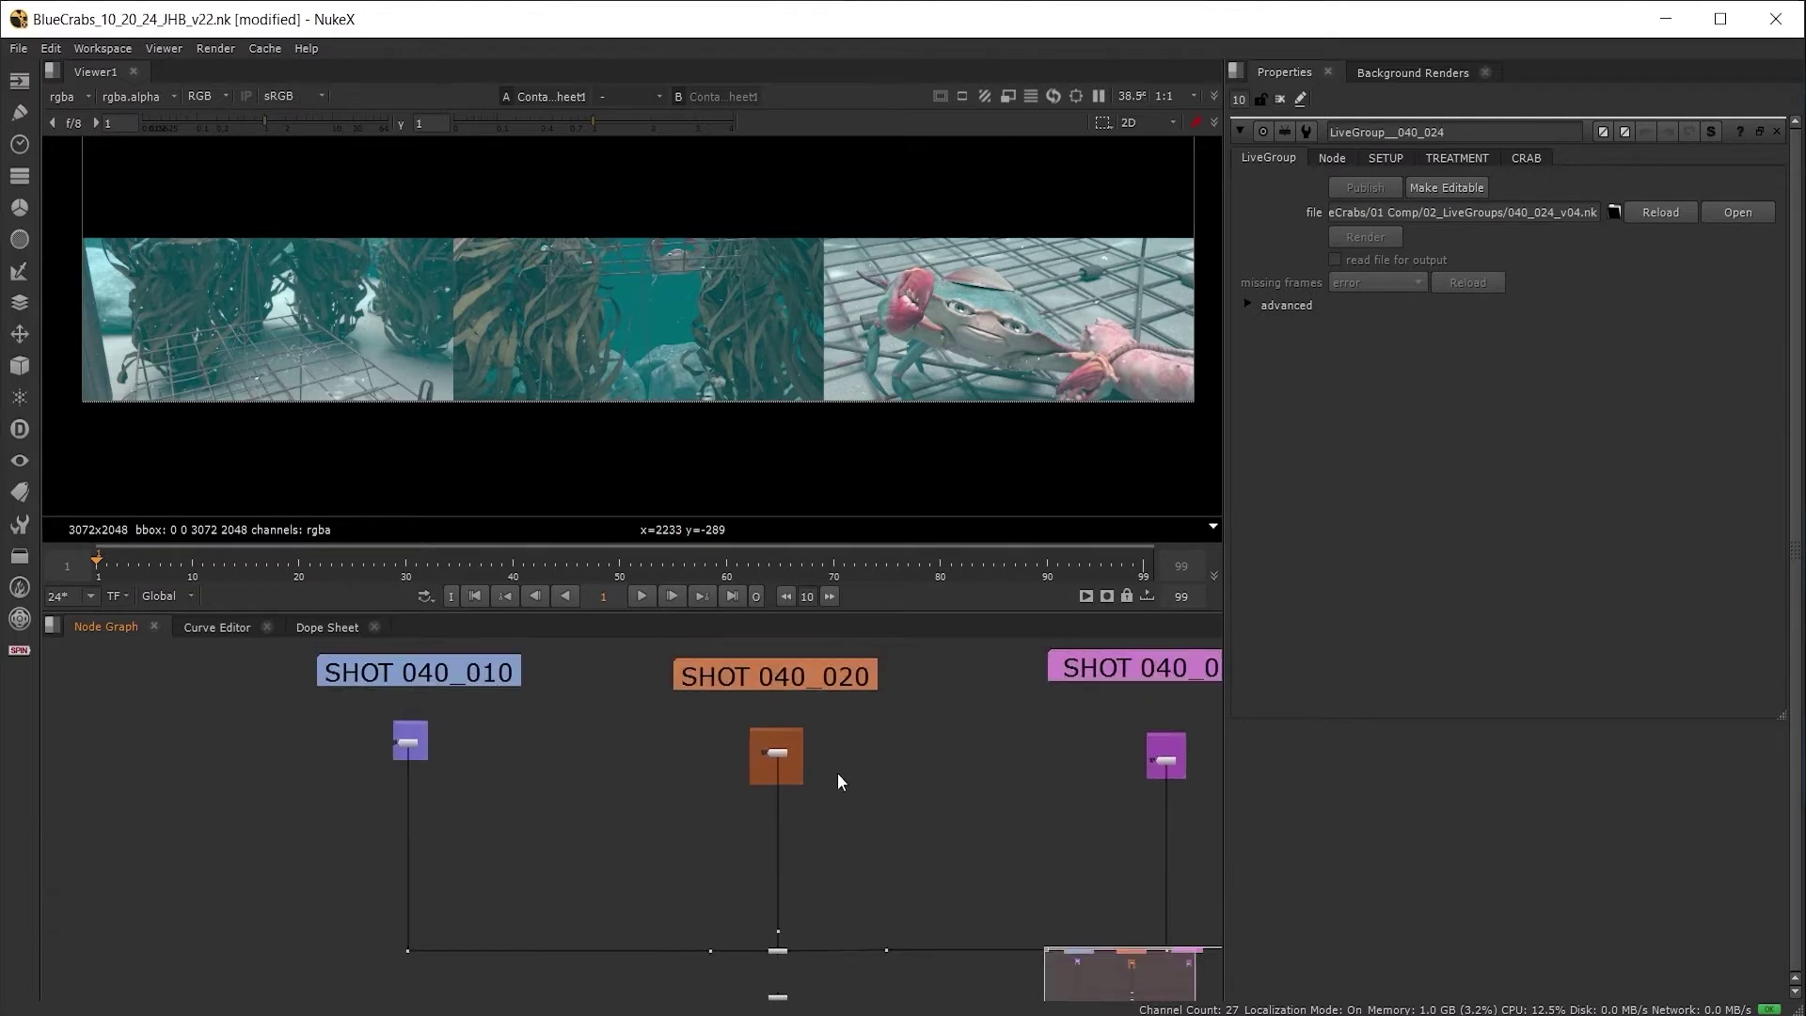
# - Step the LiveGroups of all three shots down two versions and back up two to compare their looks
pyautogui.moveTo(402, 733); pyautogui.dragTo(1166, 785)
pyautogui.hotkey('alt', 'Down')
pyautogui.hotkey('alt', 'Down')
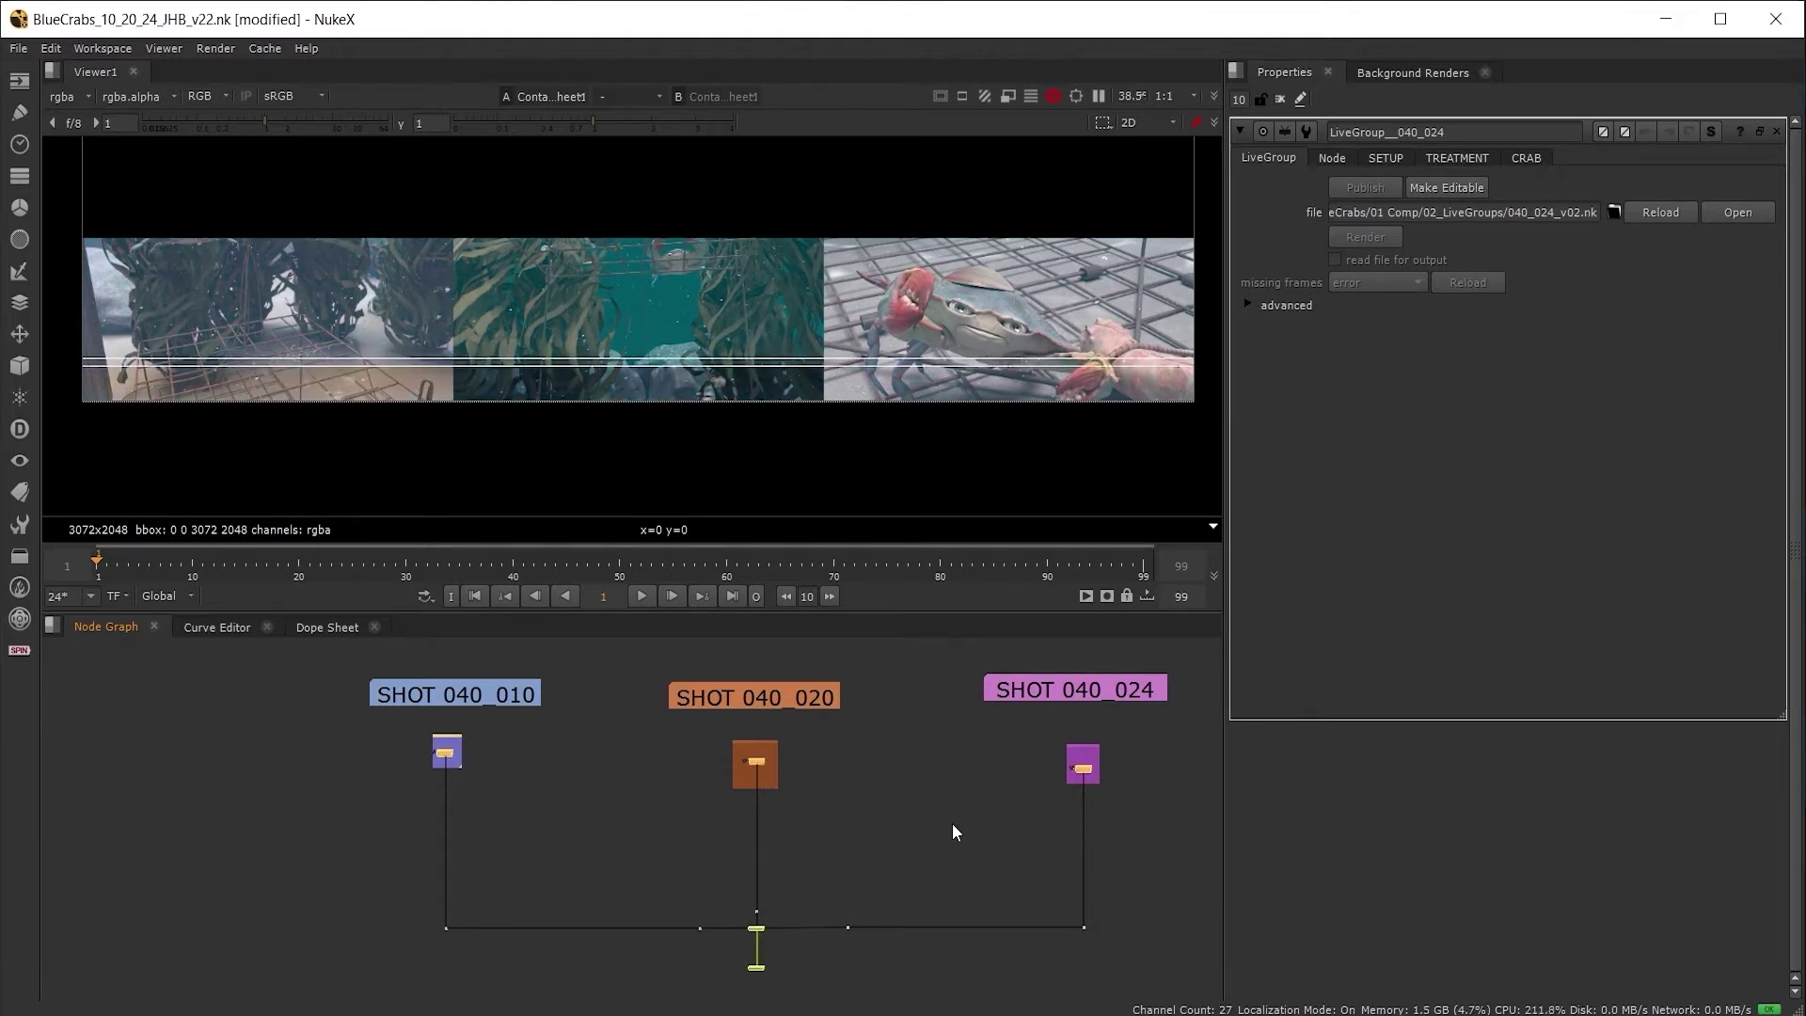
pyautogui.hotkey('alt', 'Up')
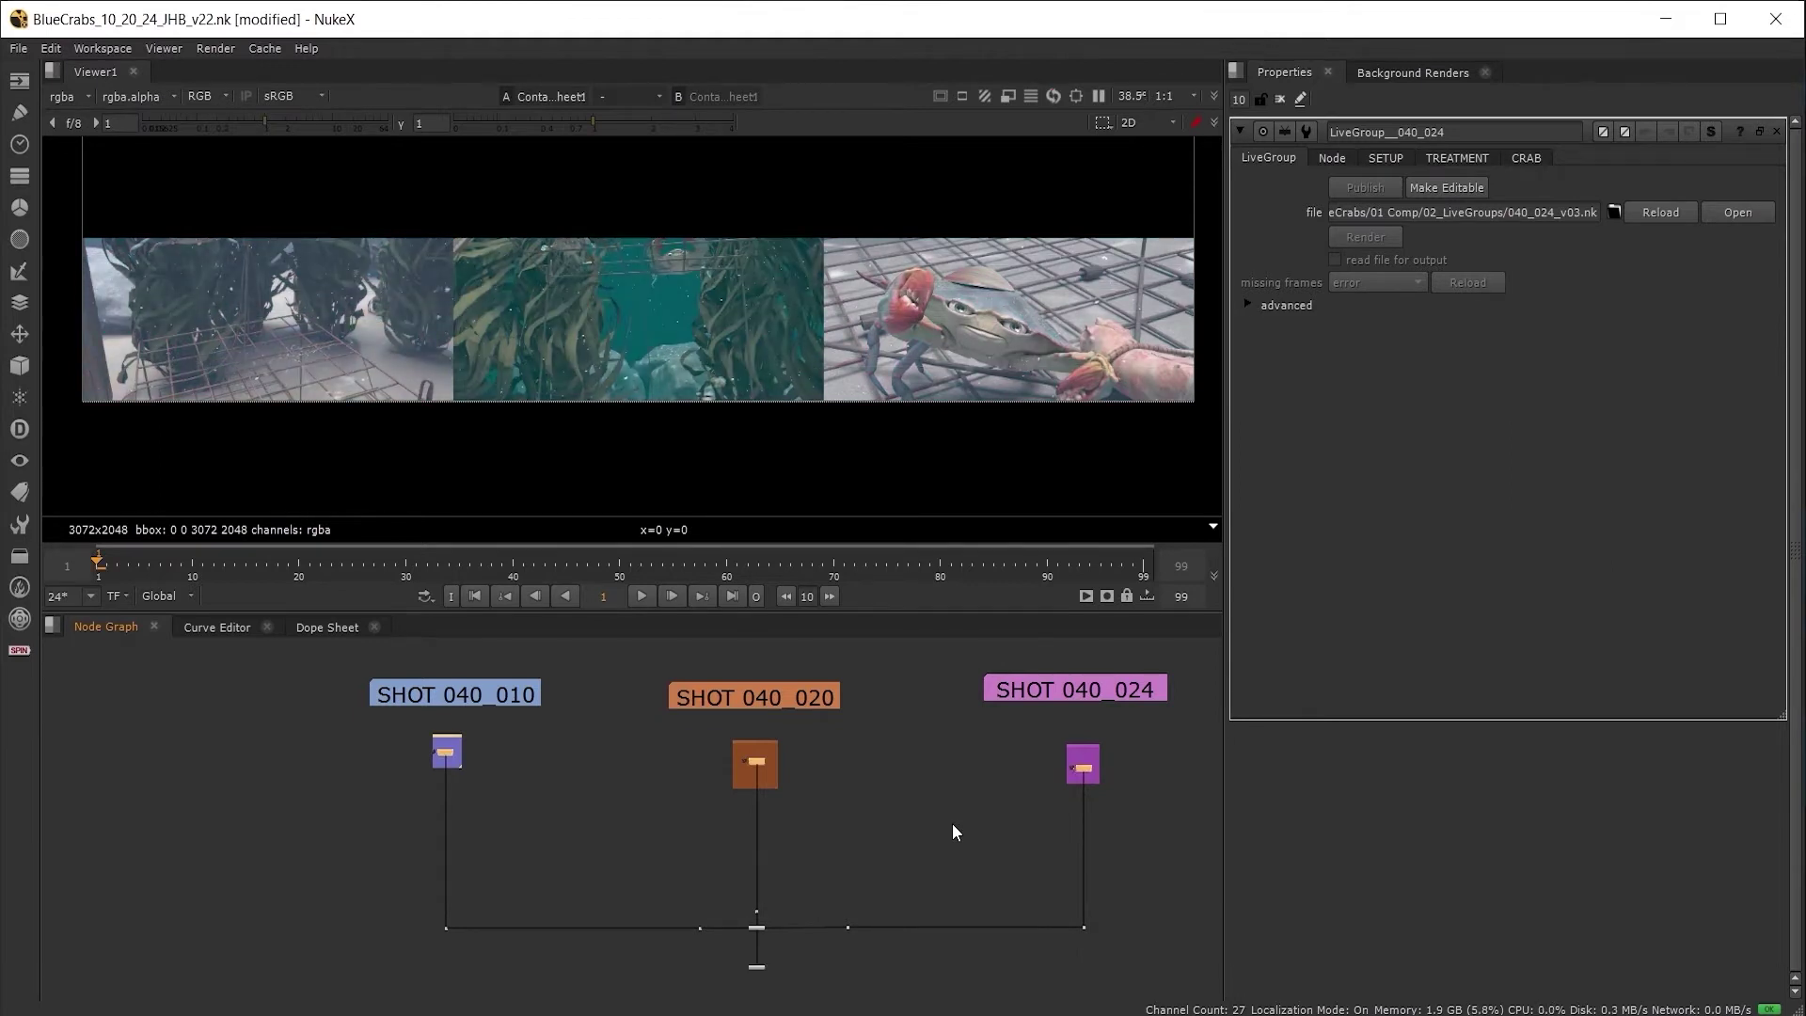
pyautogui.hotkey('alt', 'Up')
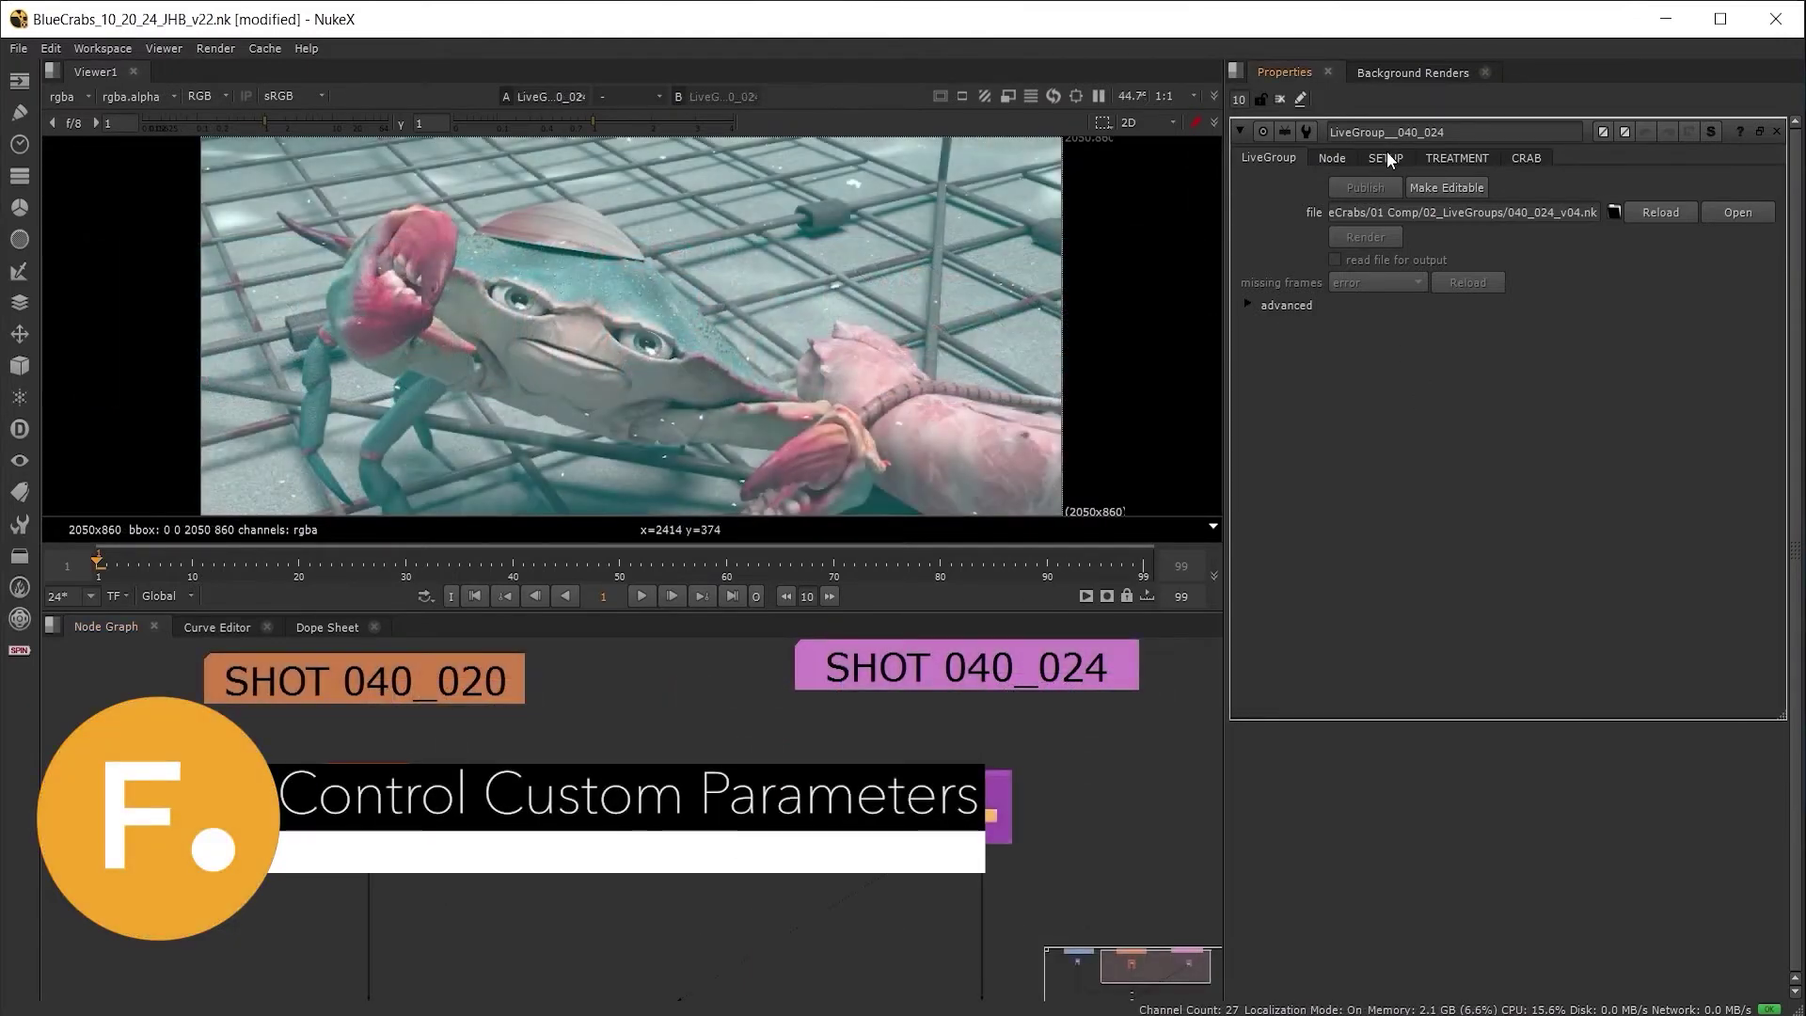
# - Review the custom SETUP, TREATMENT and CRAB parameters of the shot 040_024 LiveGroup
pyautogui.click(1387, 156)
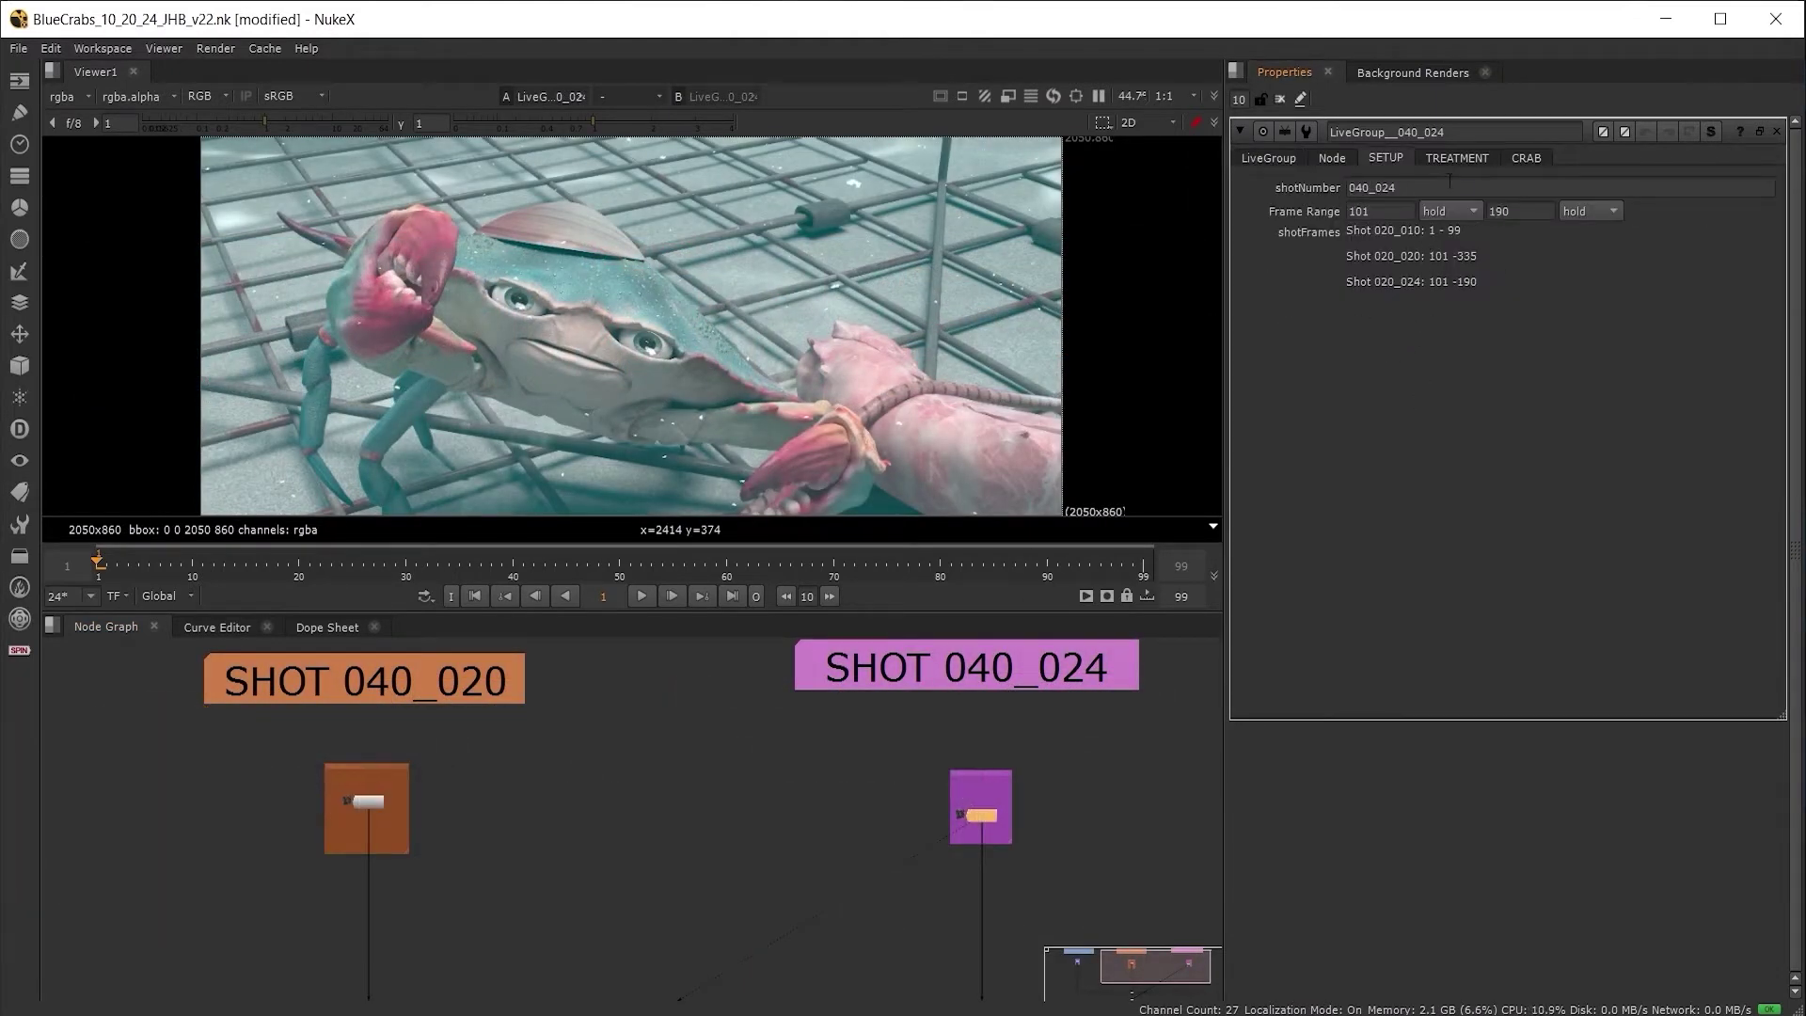
pyautogui.click(1456, 159)
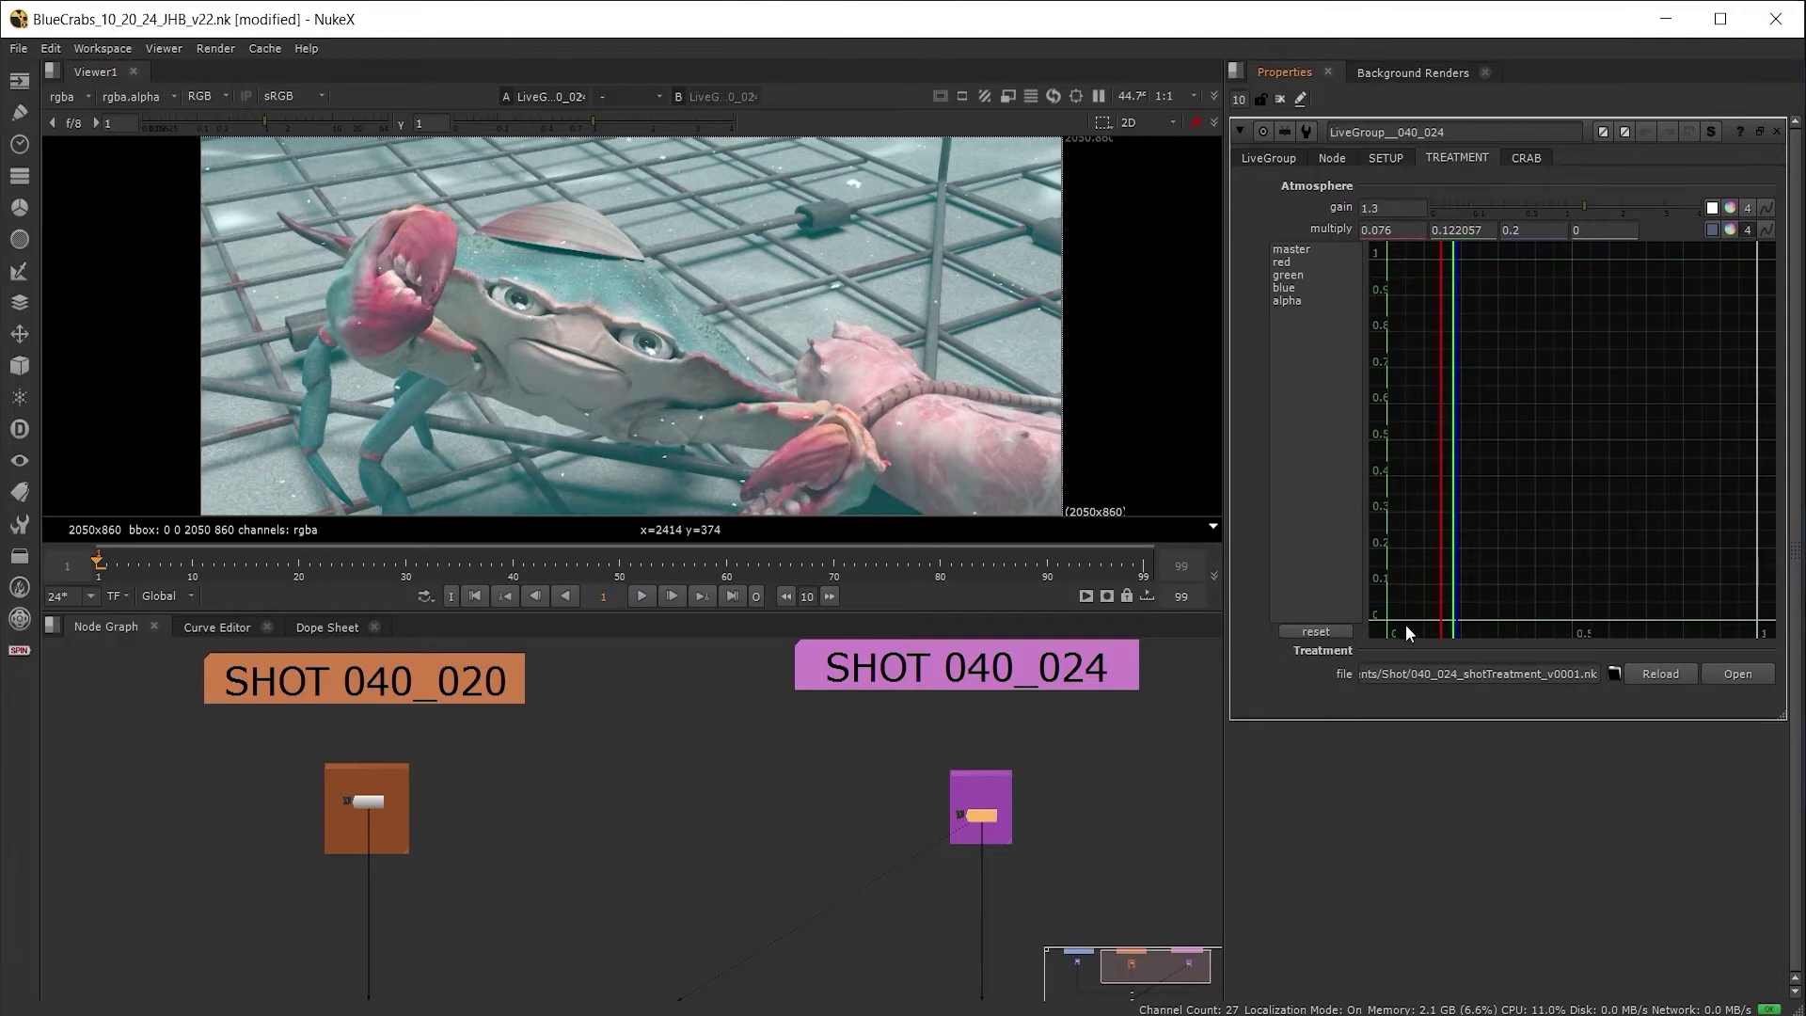
pyautogui.click(1524, 156)
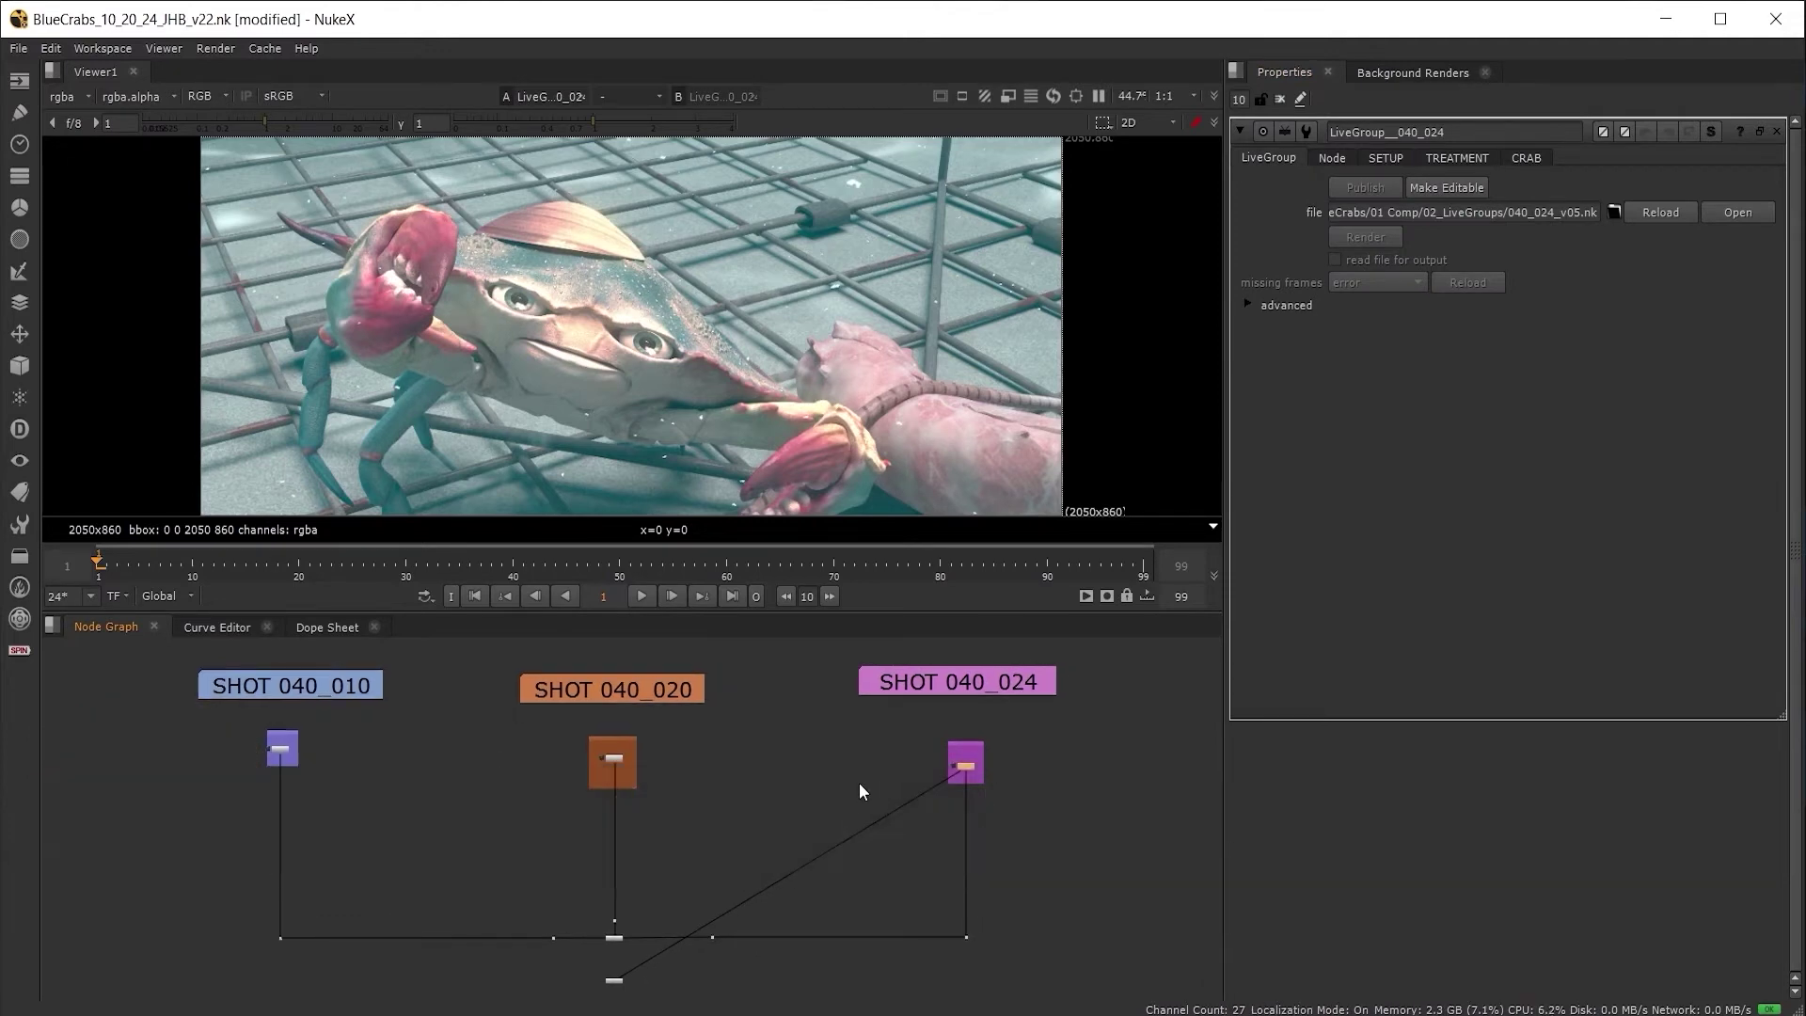
# - Open the internal node graph of the shot 040_024 LiveGroup and examine its node sections
pyautogui.scroll(3, 958, 784)
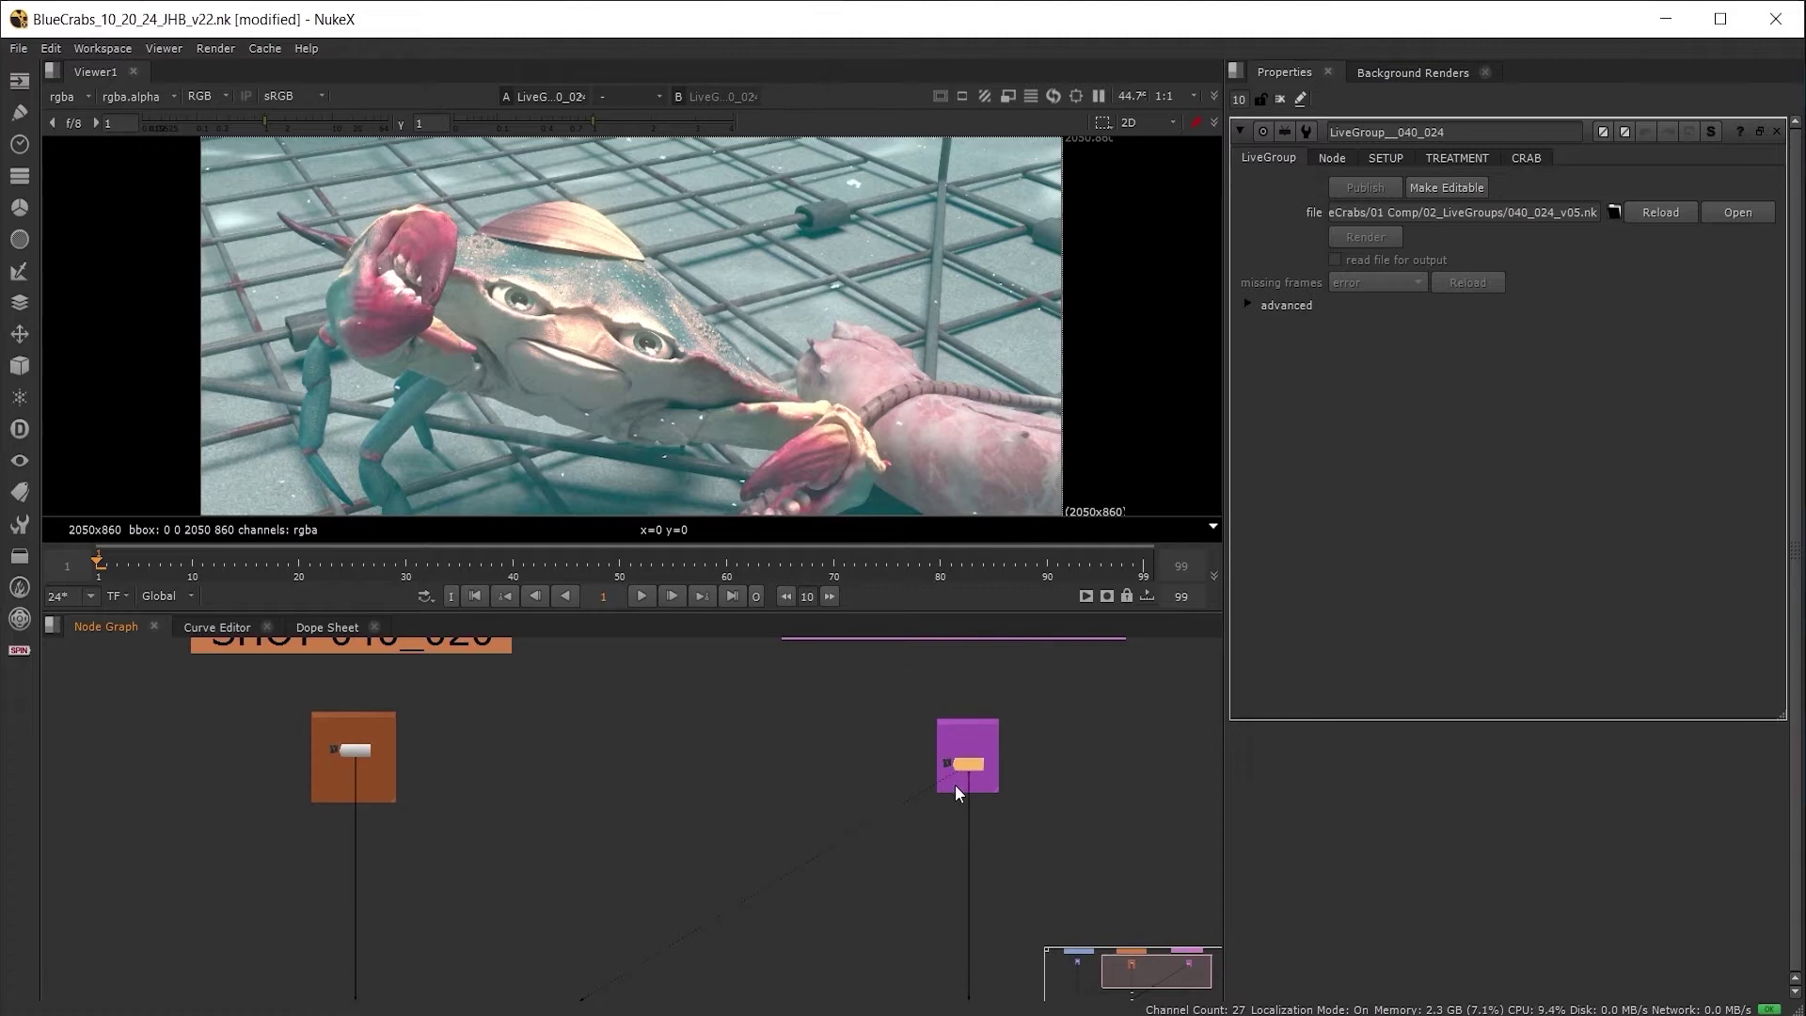
pyautogui.hotkey('ctrl', 'Return')
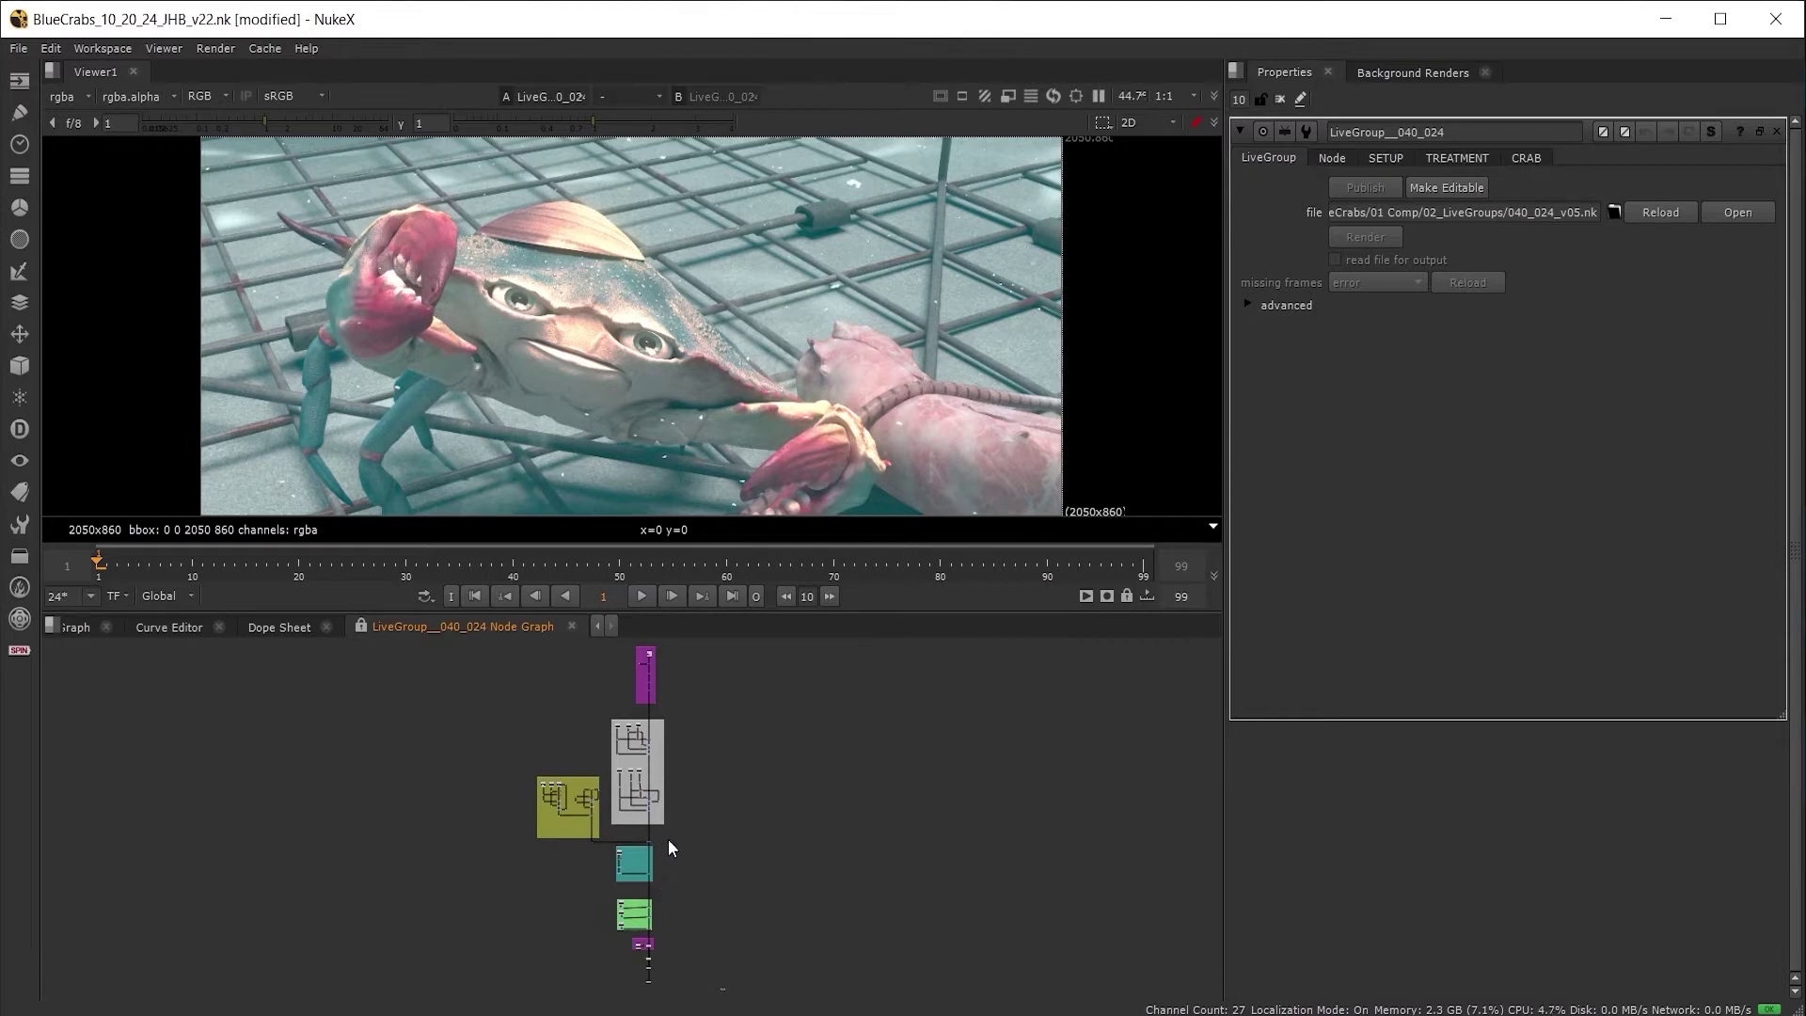
pyautogui.scroll(5, 666, 833)
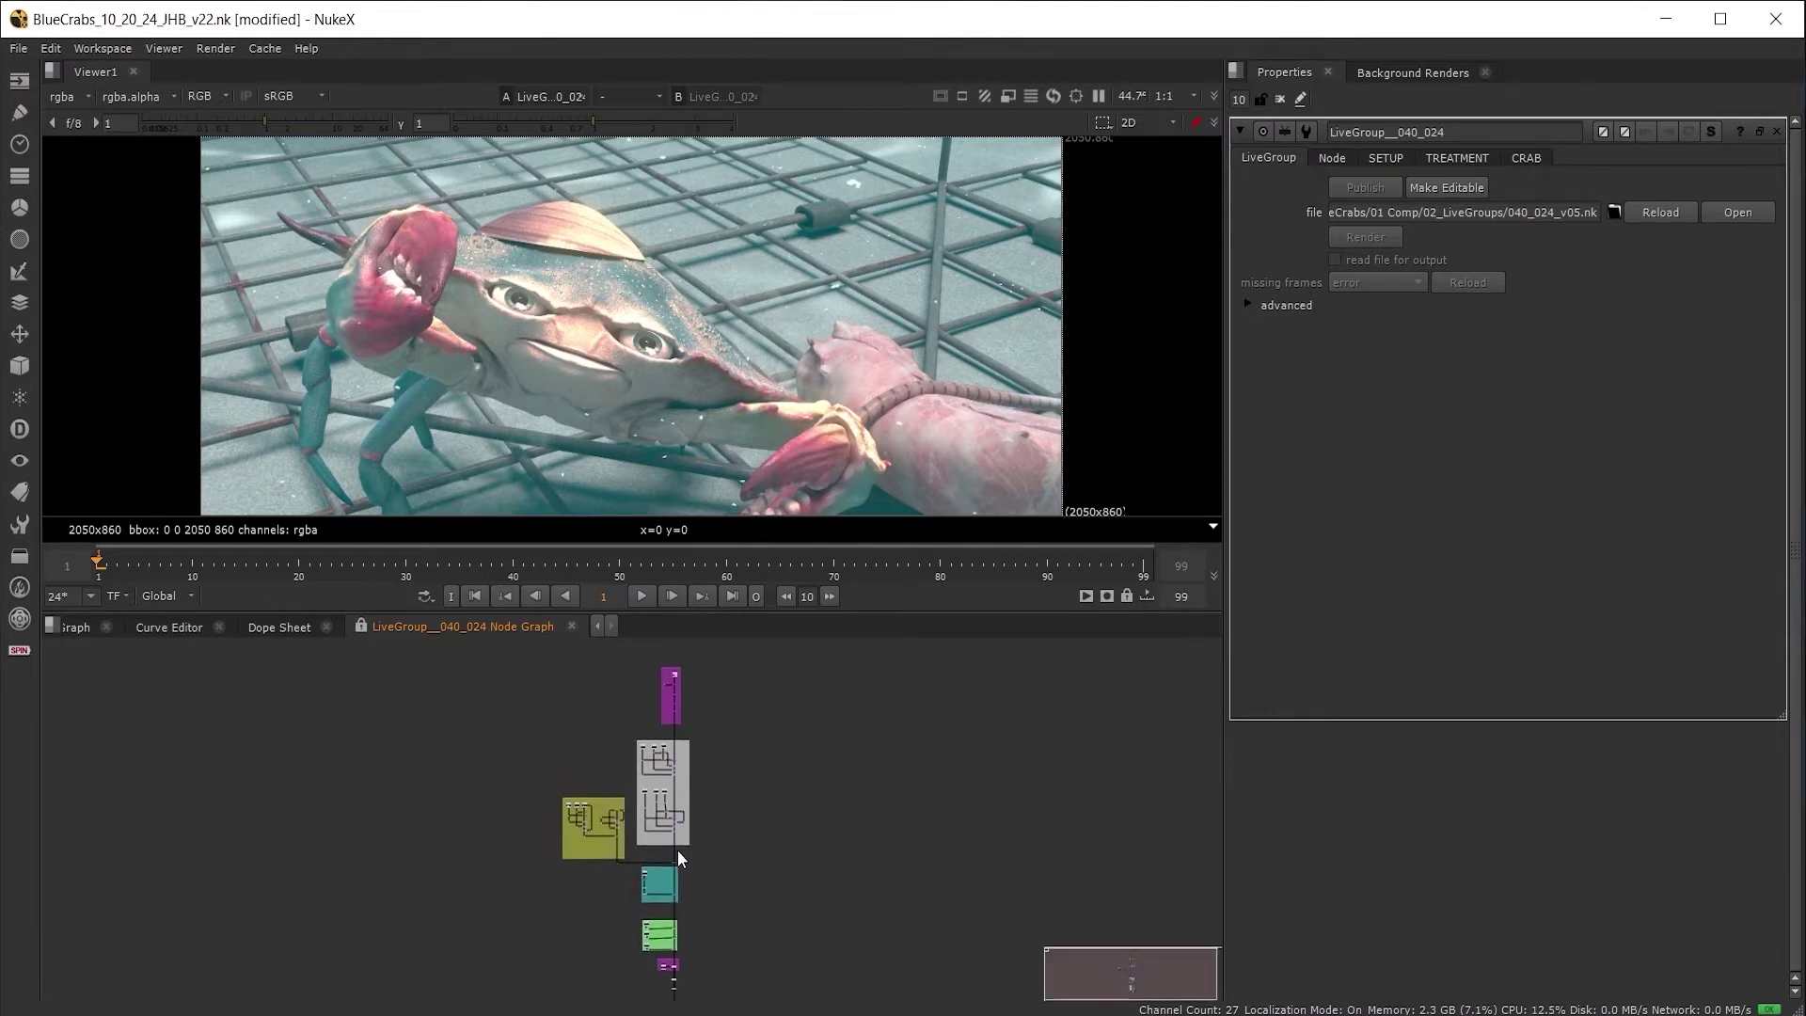
pyautogui.scroll(5, 715, 828)
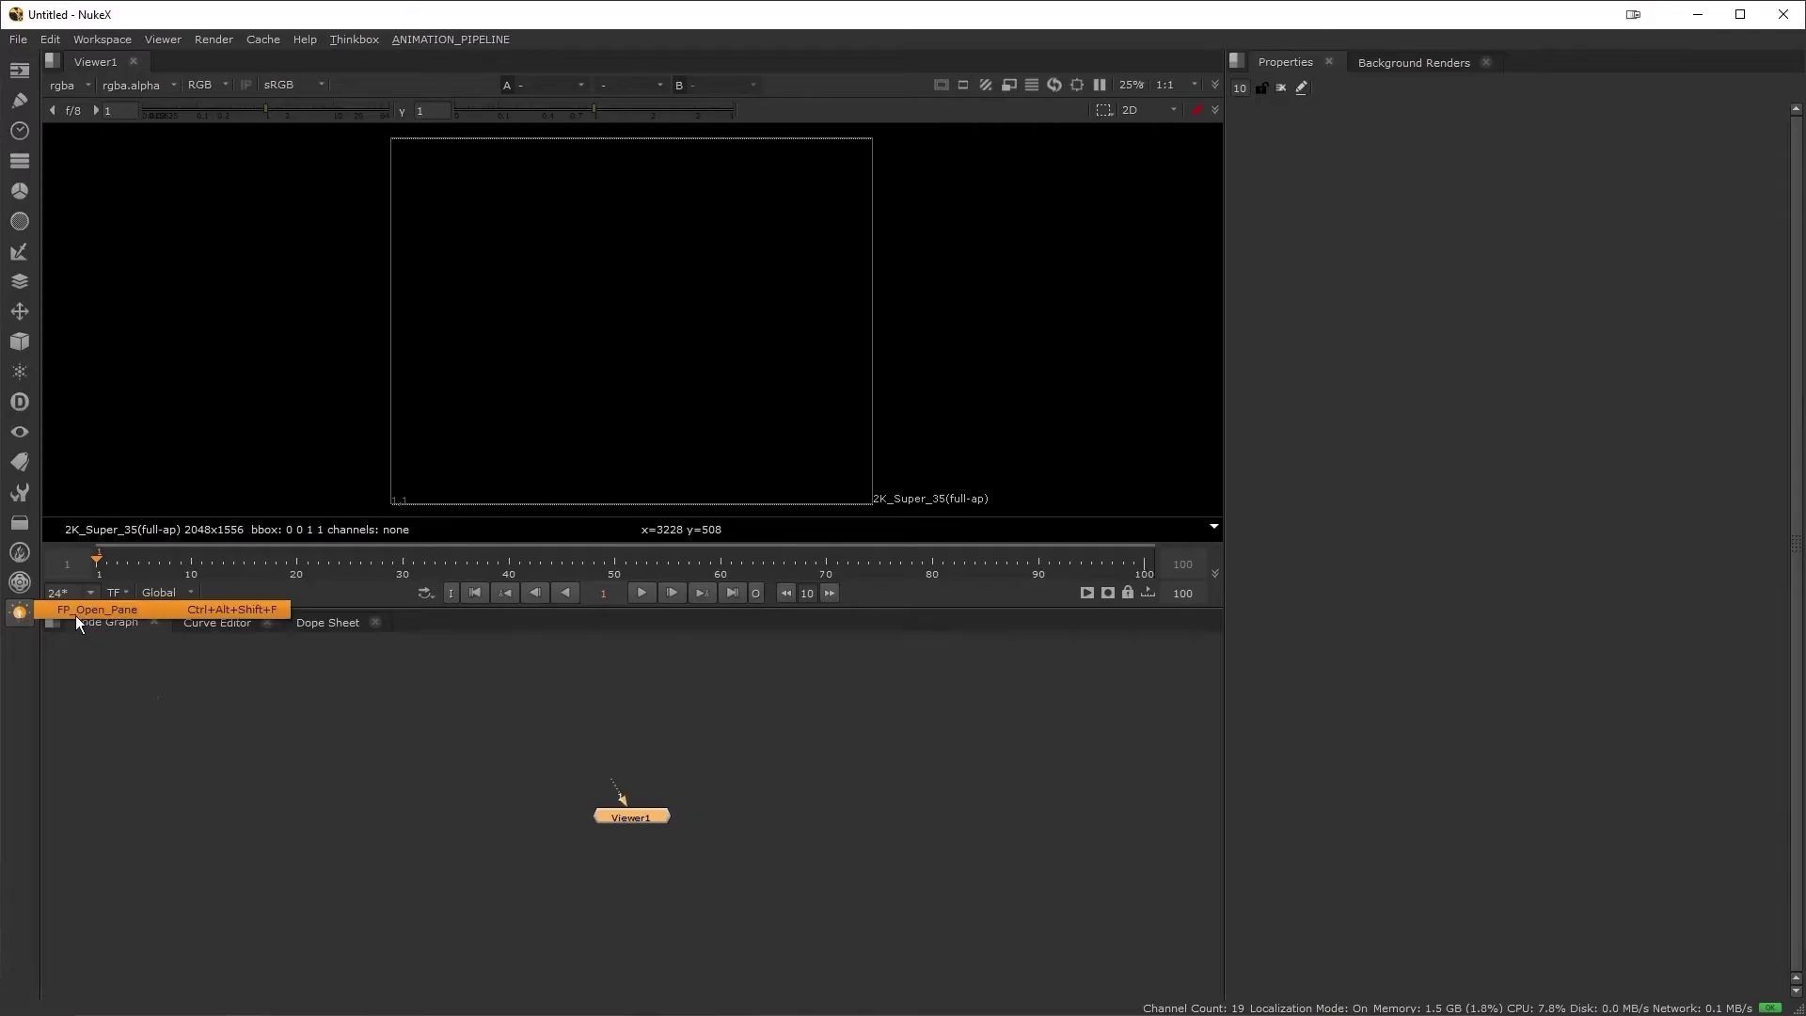
# - Open the FP_Pipeline pane and switch the show to 2020_Lilly_&_Tiger and back to 2020_Blues_Crabs
pyautogui.click(79, 614)
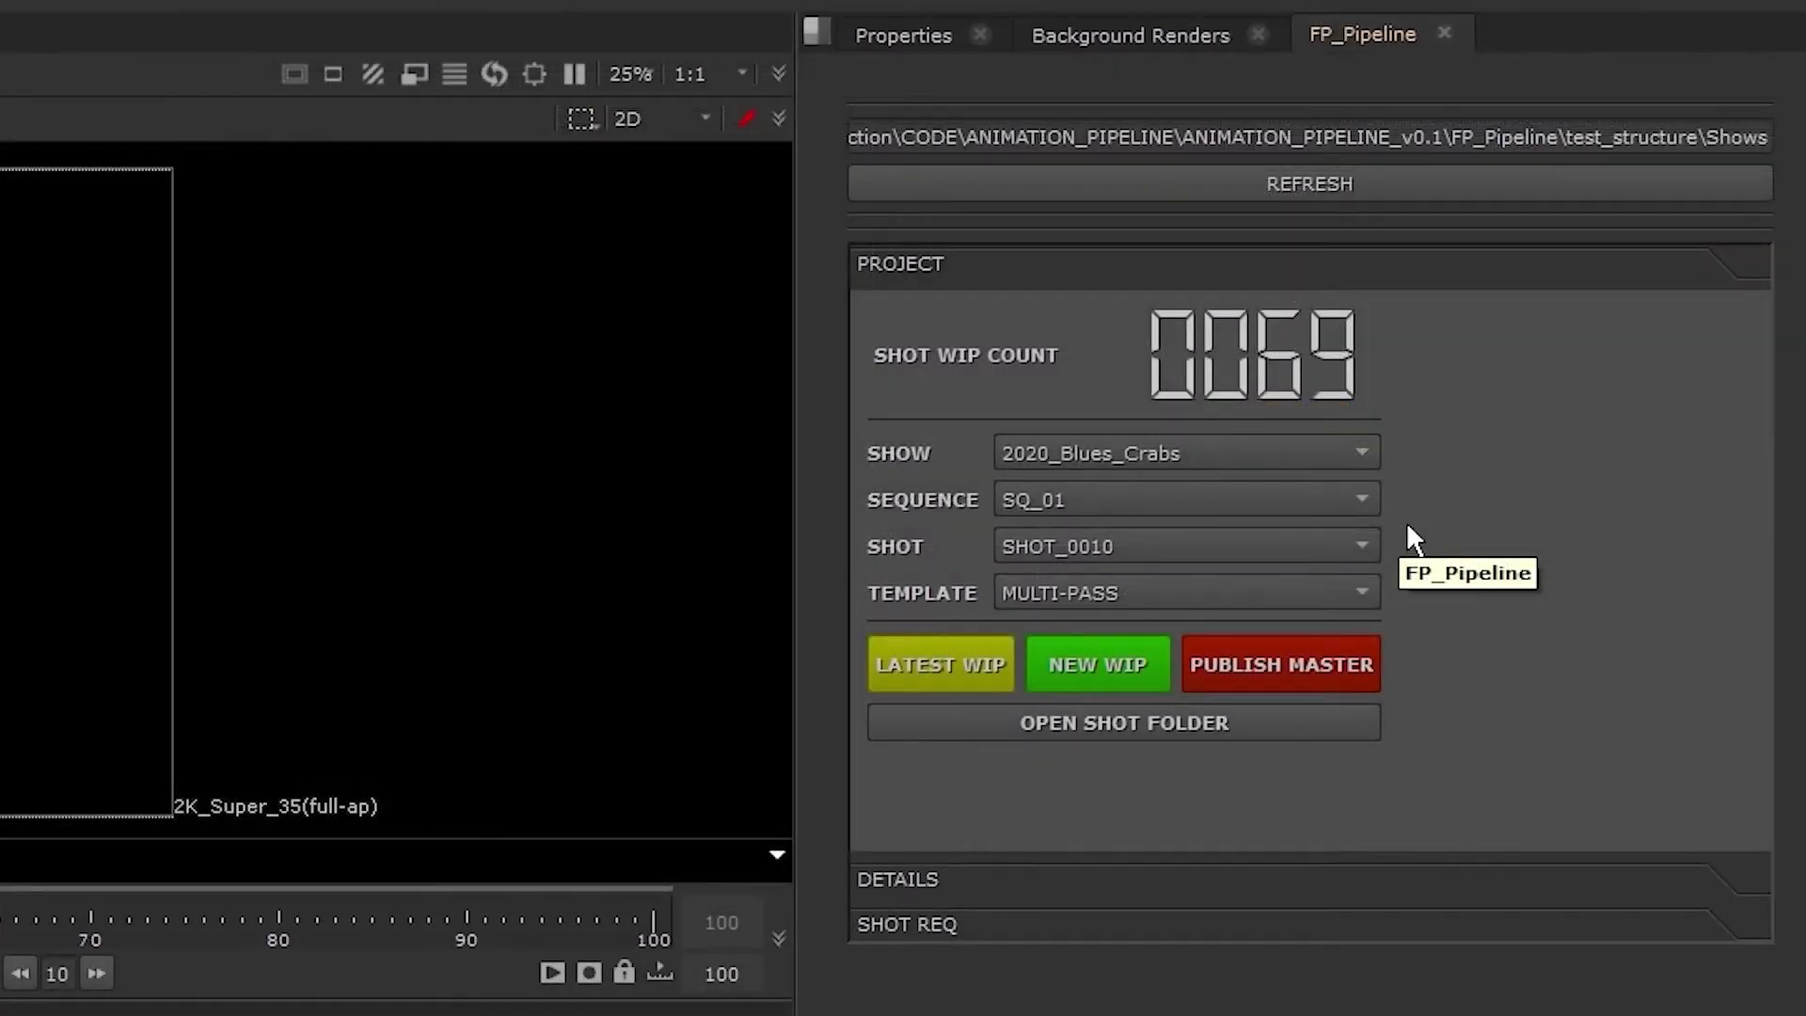
pyautogui.click(1223, 454)
pyautogui.click(1195, 481)
pyautogui.click(1172, 448)
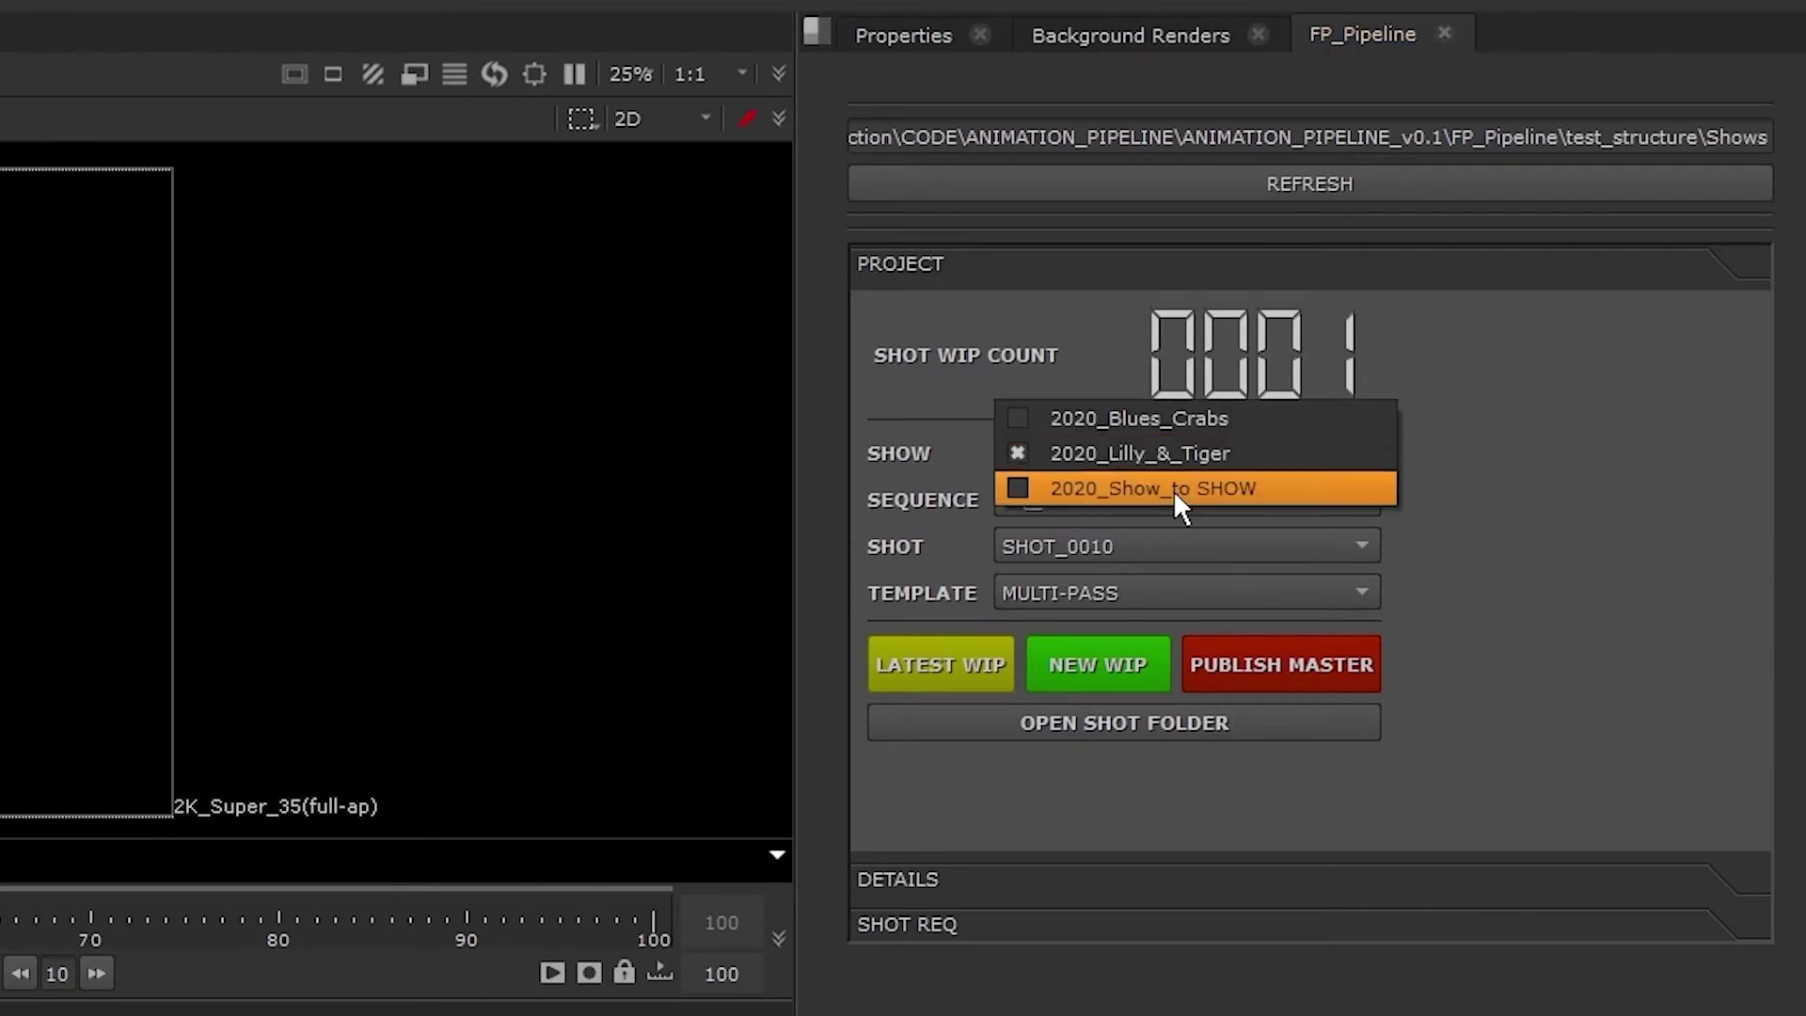
pyautogui.click(1142, 417)
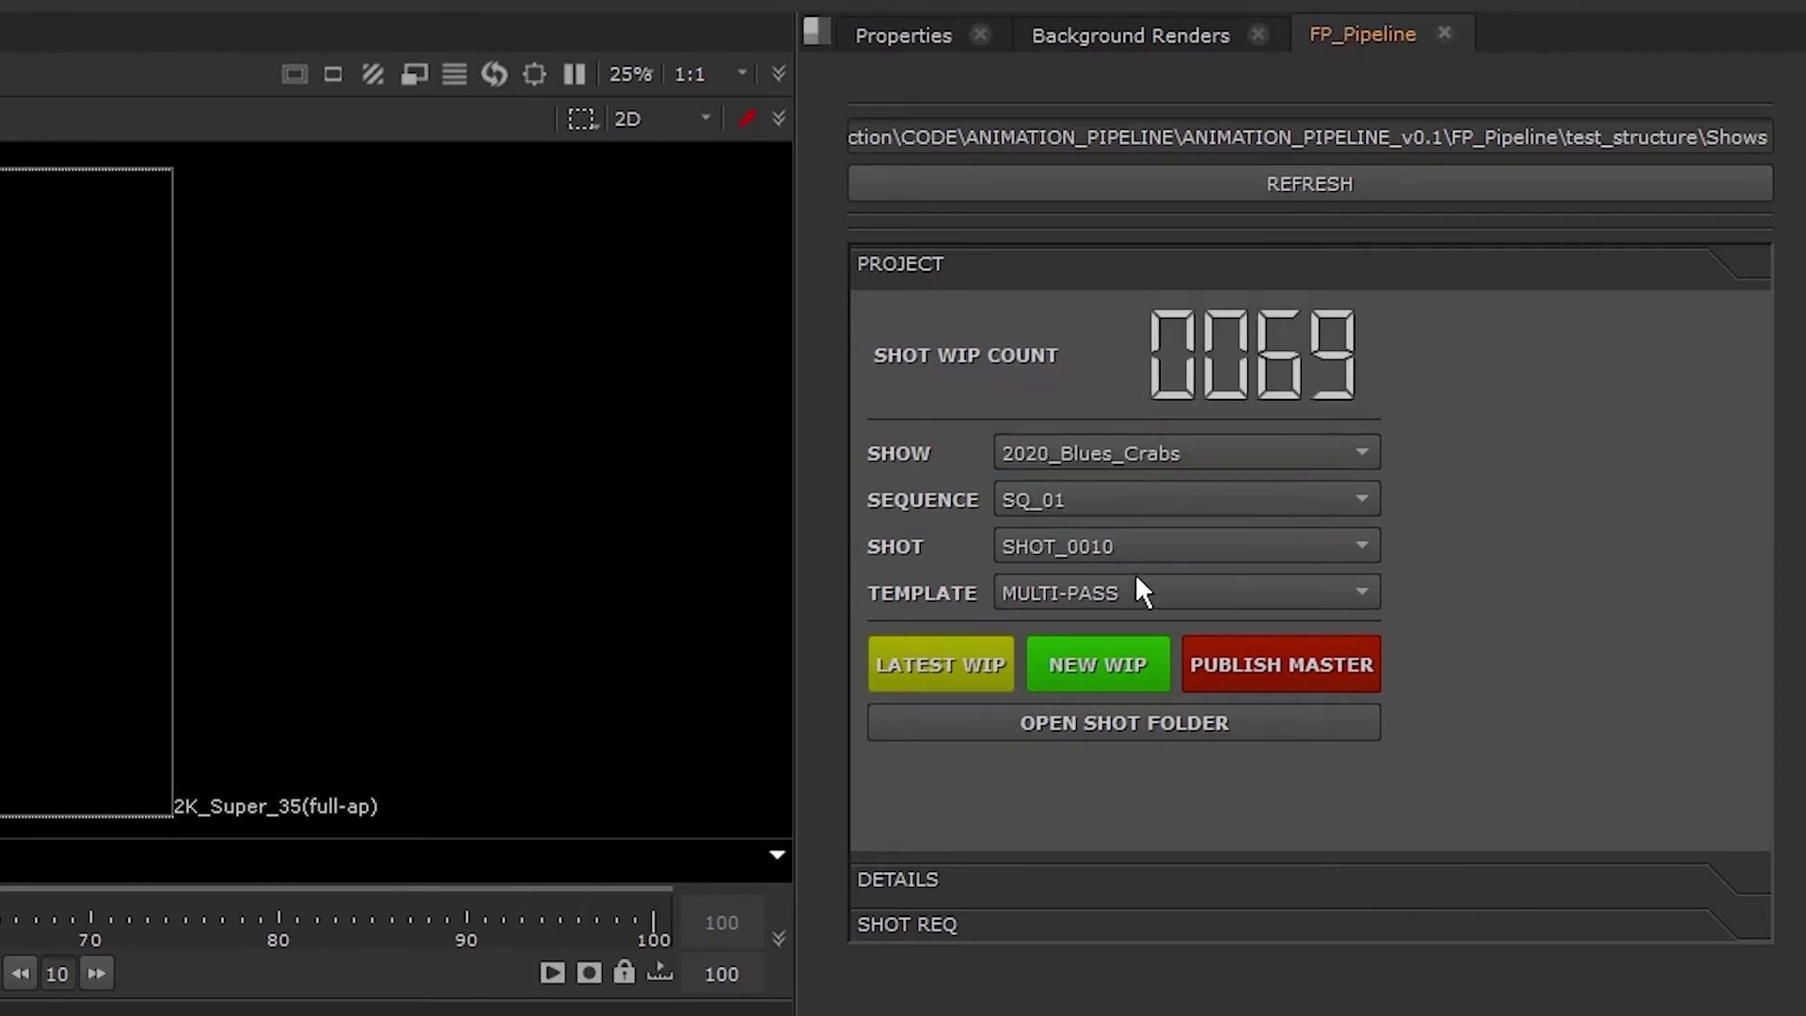
# - Switch the sequence of 2020_Blues_Crabs to SQ_02, to SQ_03 and back to SQ_01
pyautogui.click(1095, 499)
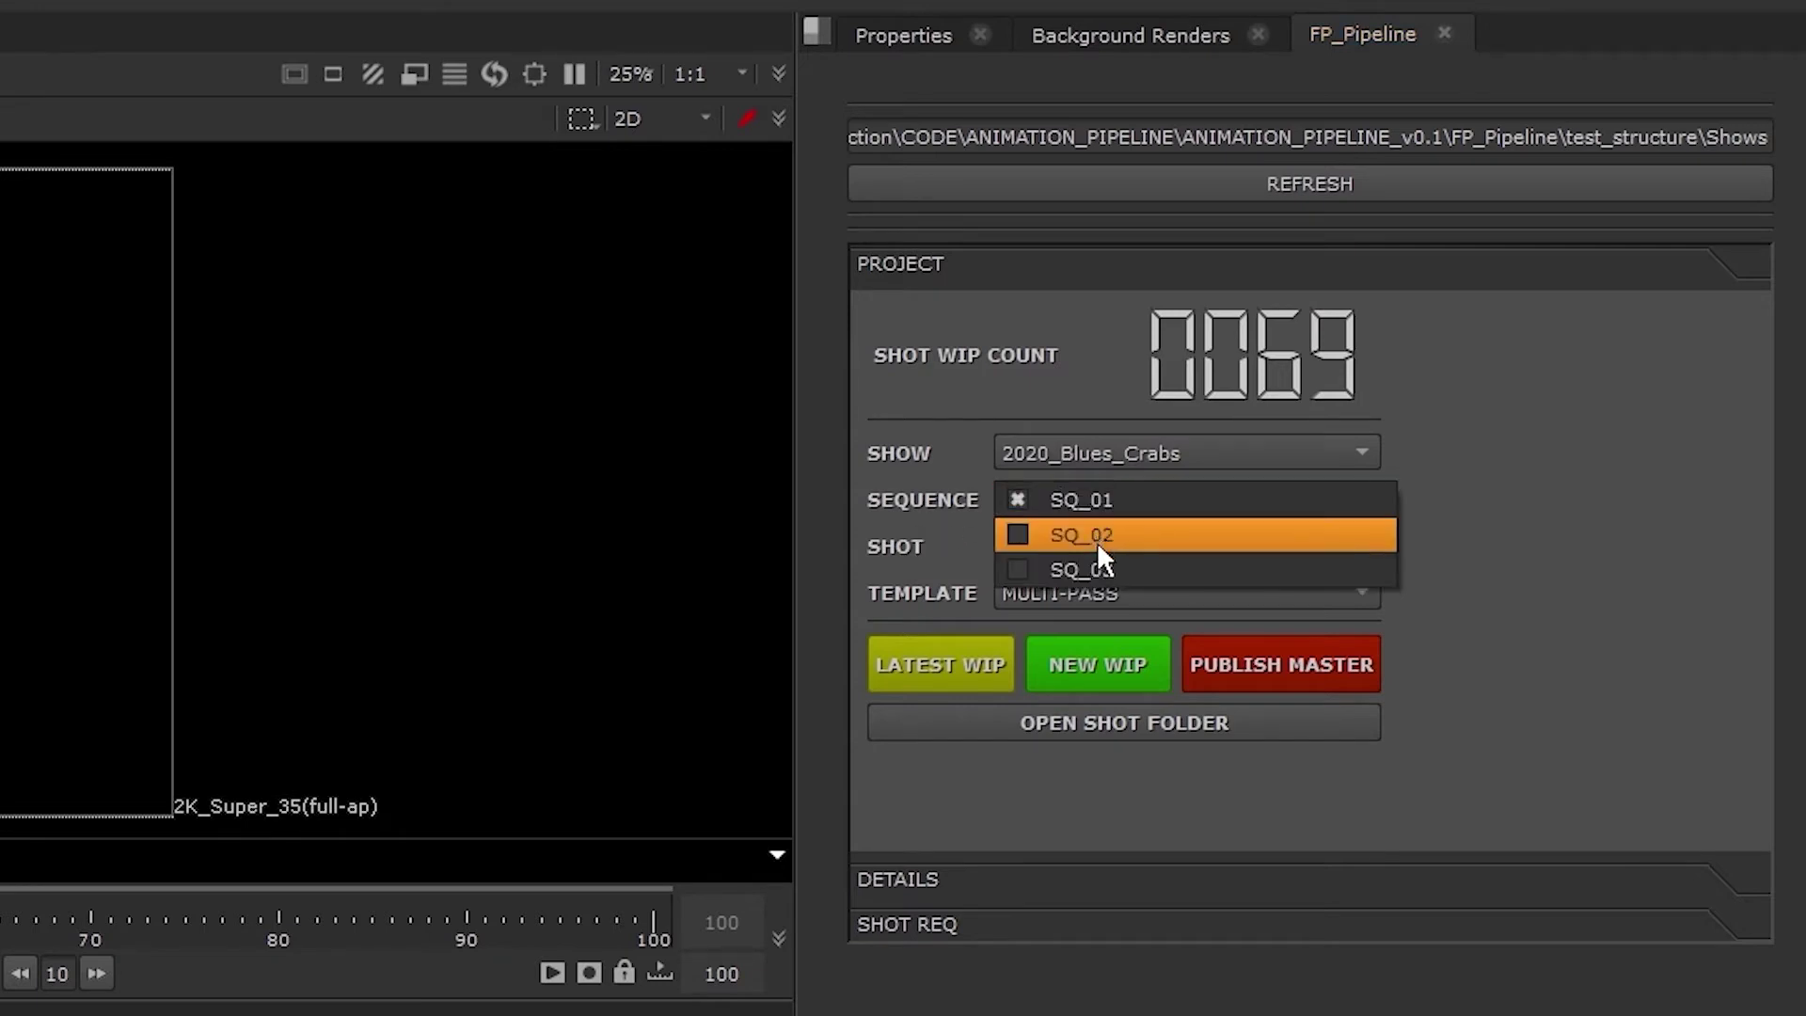
pyautogui.click(1080, 540)
pyautogui.click(1076, 506)
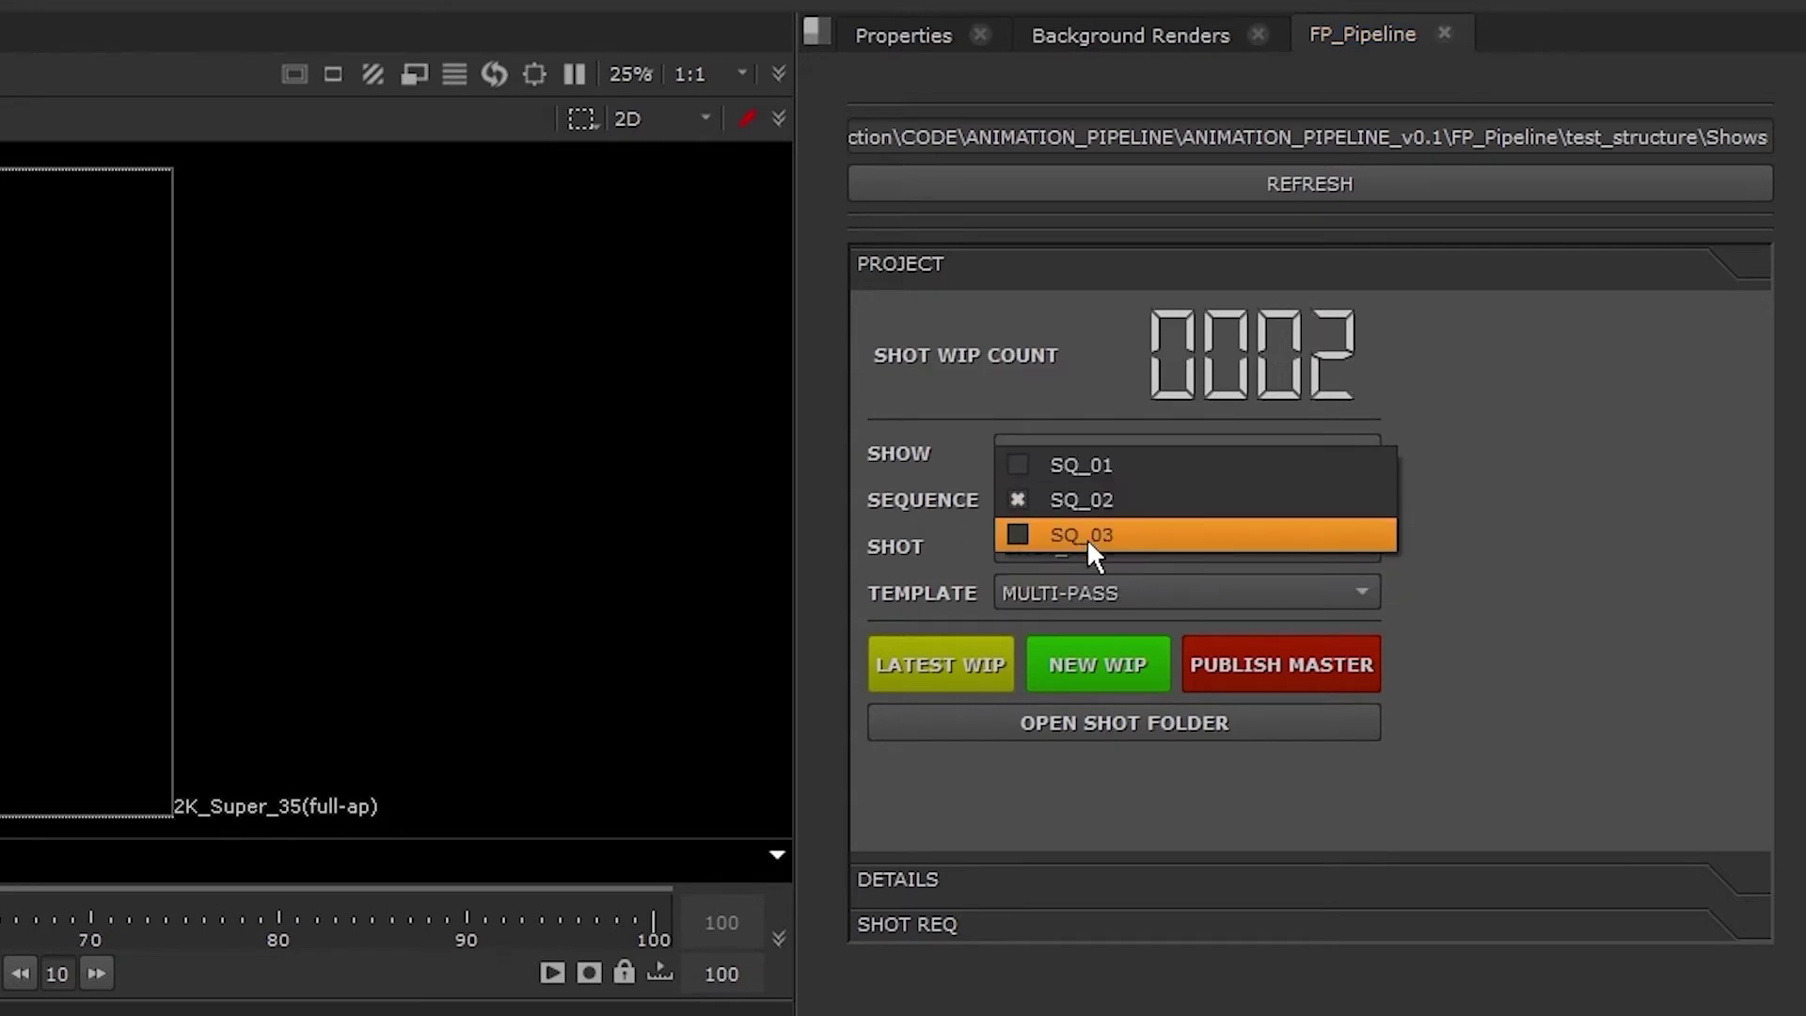
pyautogui.click(1086, 538)
pyautogui.click(1071, 510)
pyautogui.click(1061, 432)
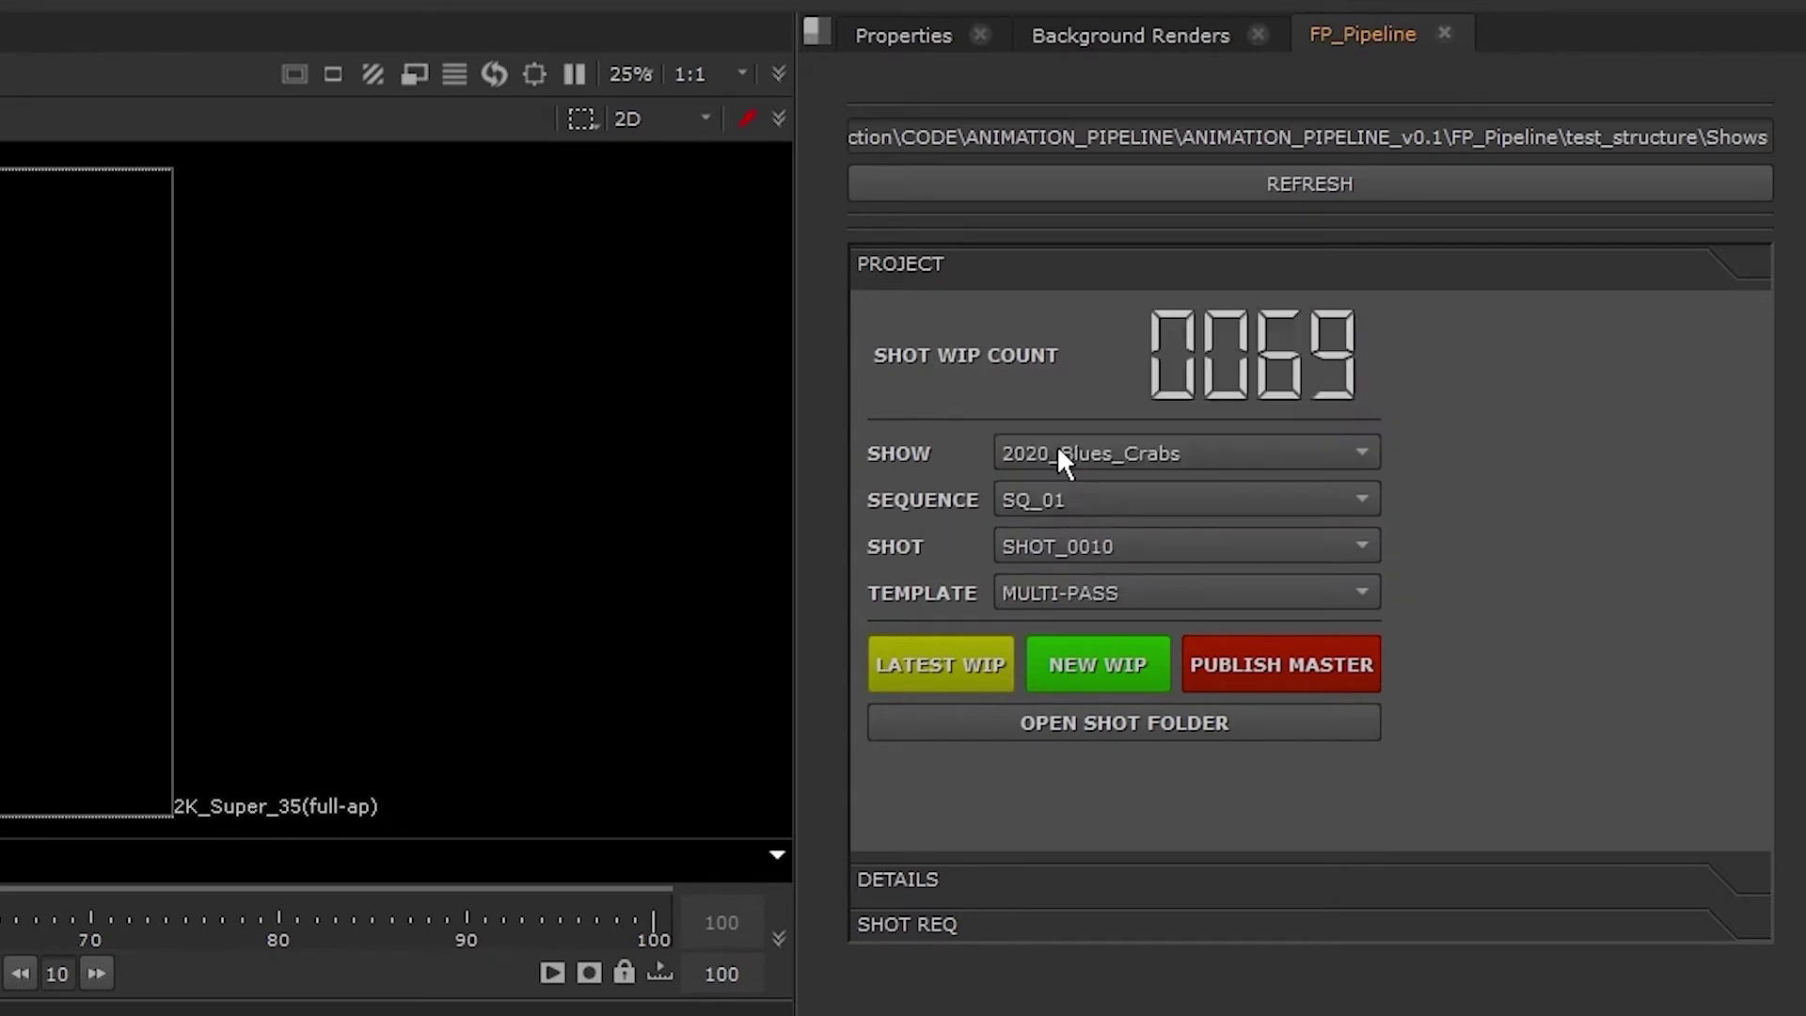
# - Browse the available shots and templates for SQ_01 and load the latest WIP of SHOT_0010
pyautogui.click(1082, 544)
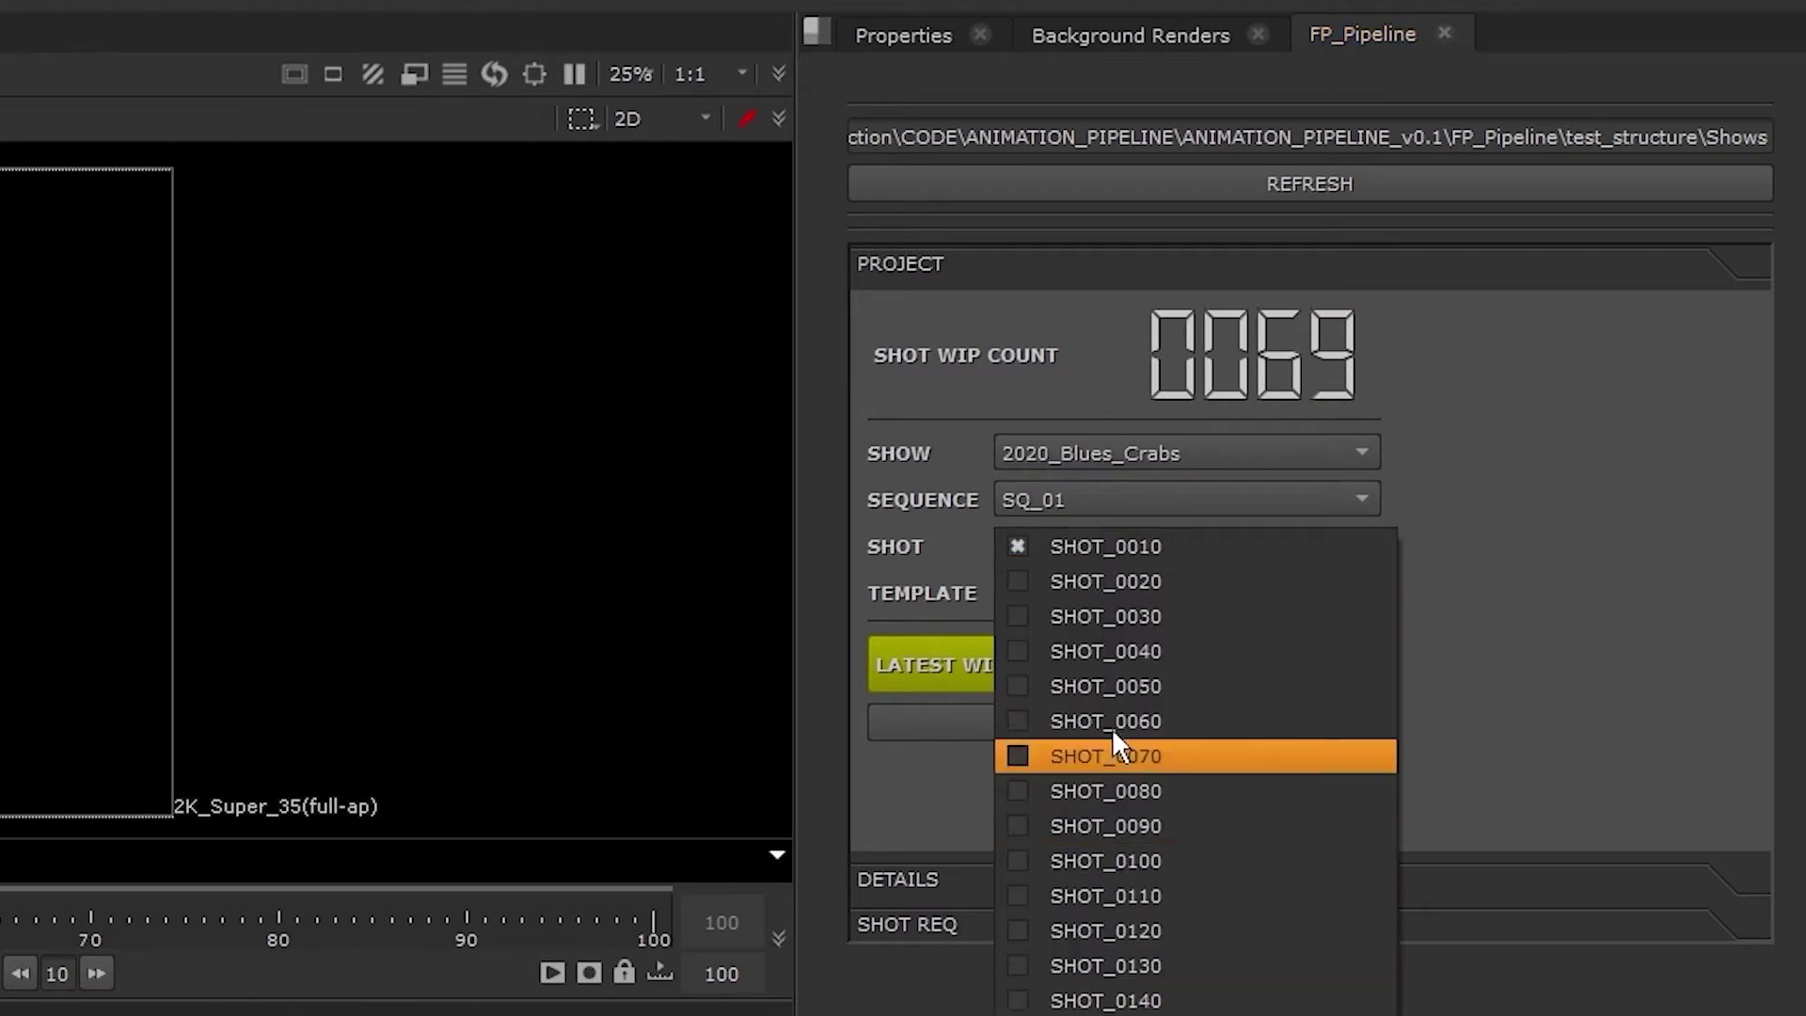
pyautogui.click(1531, 633)
pyautogui.click(1193, 594)
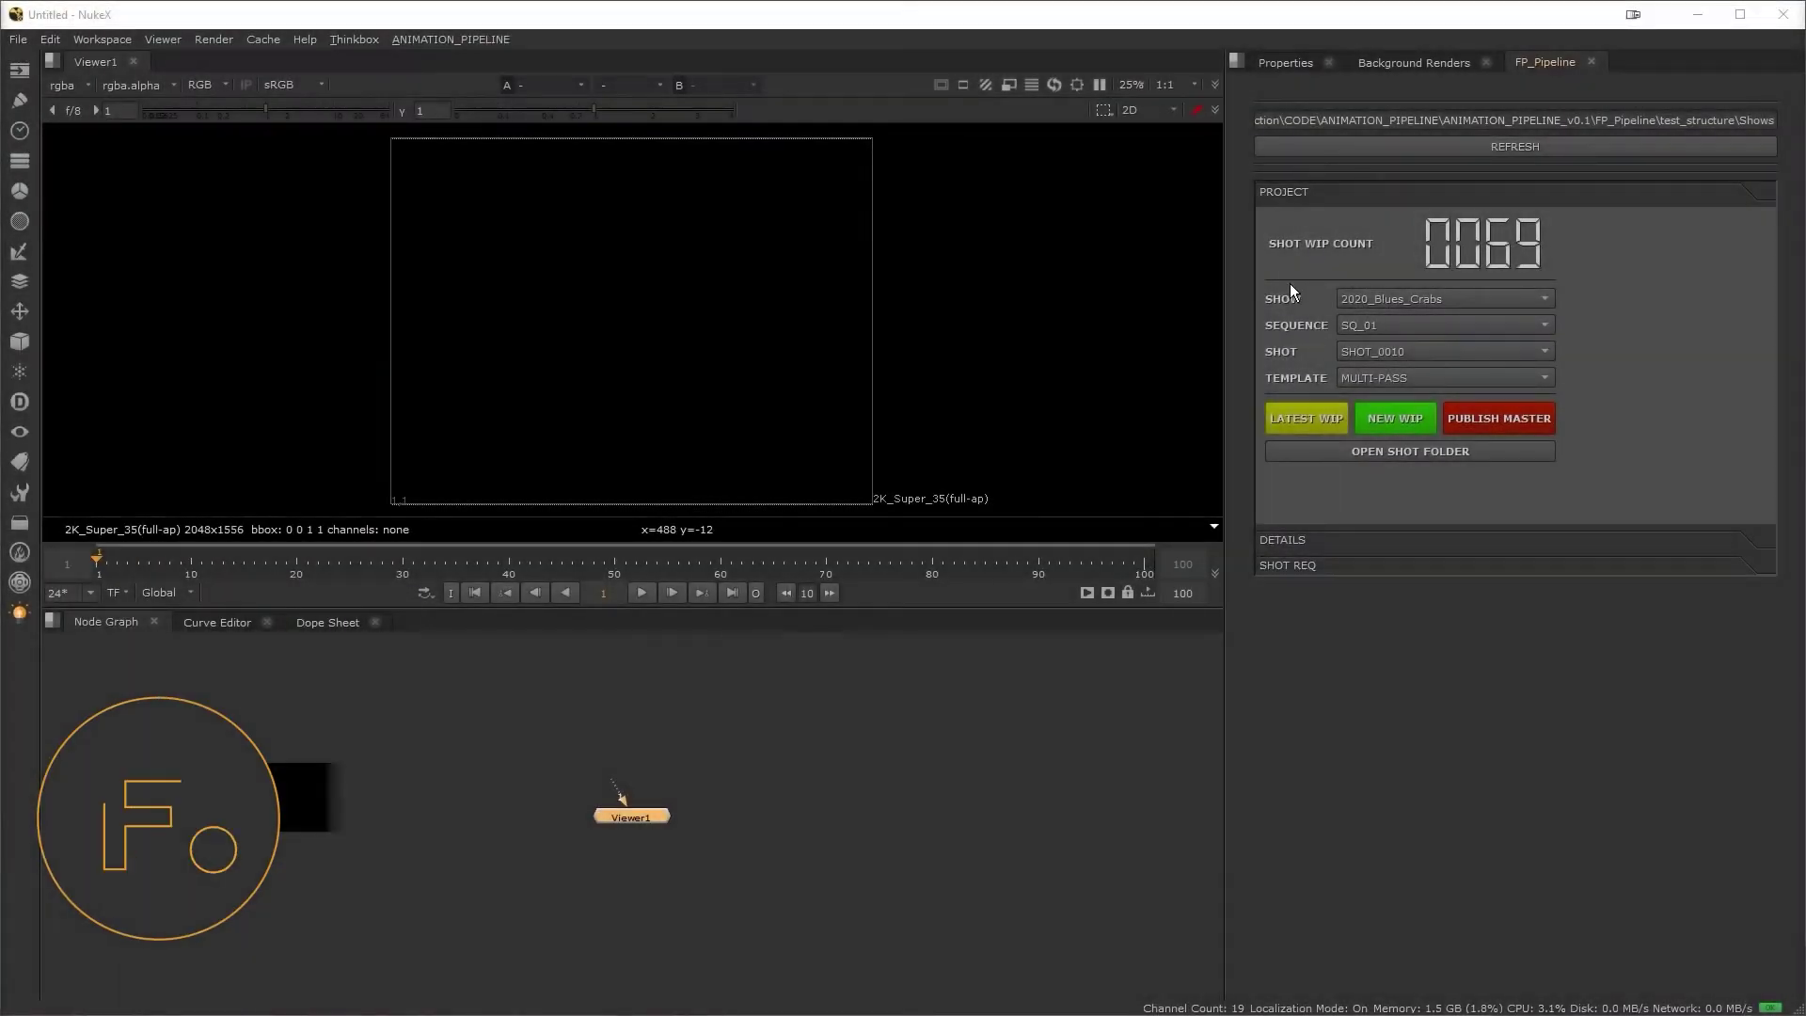
pyautogui.click(1302, 418)
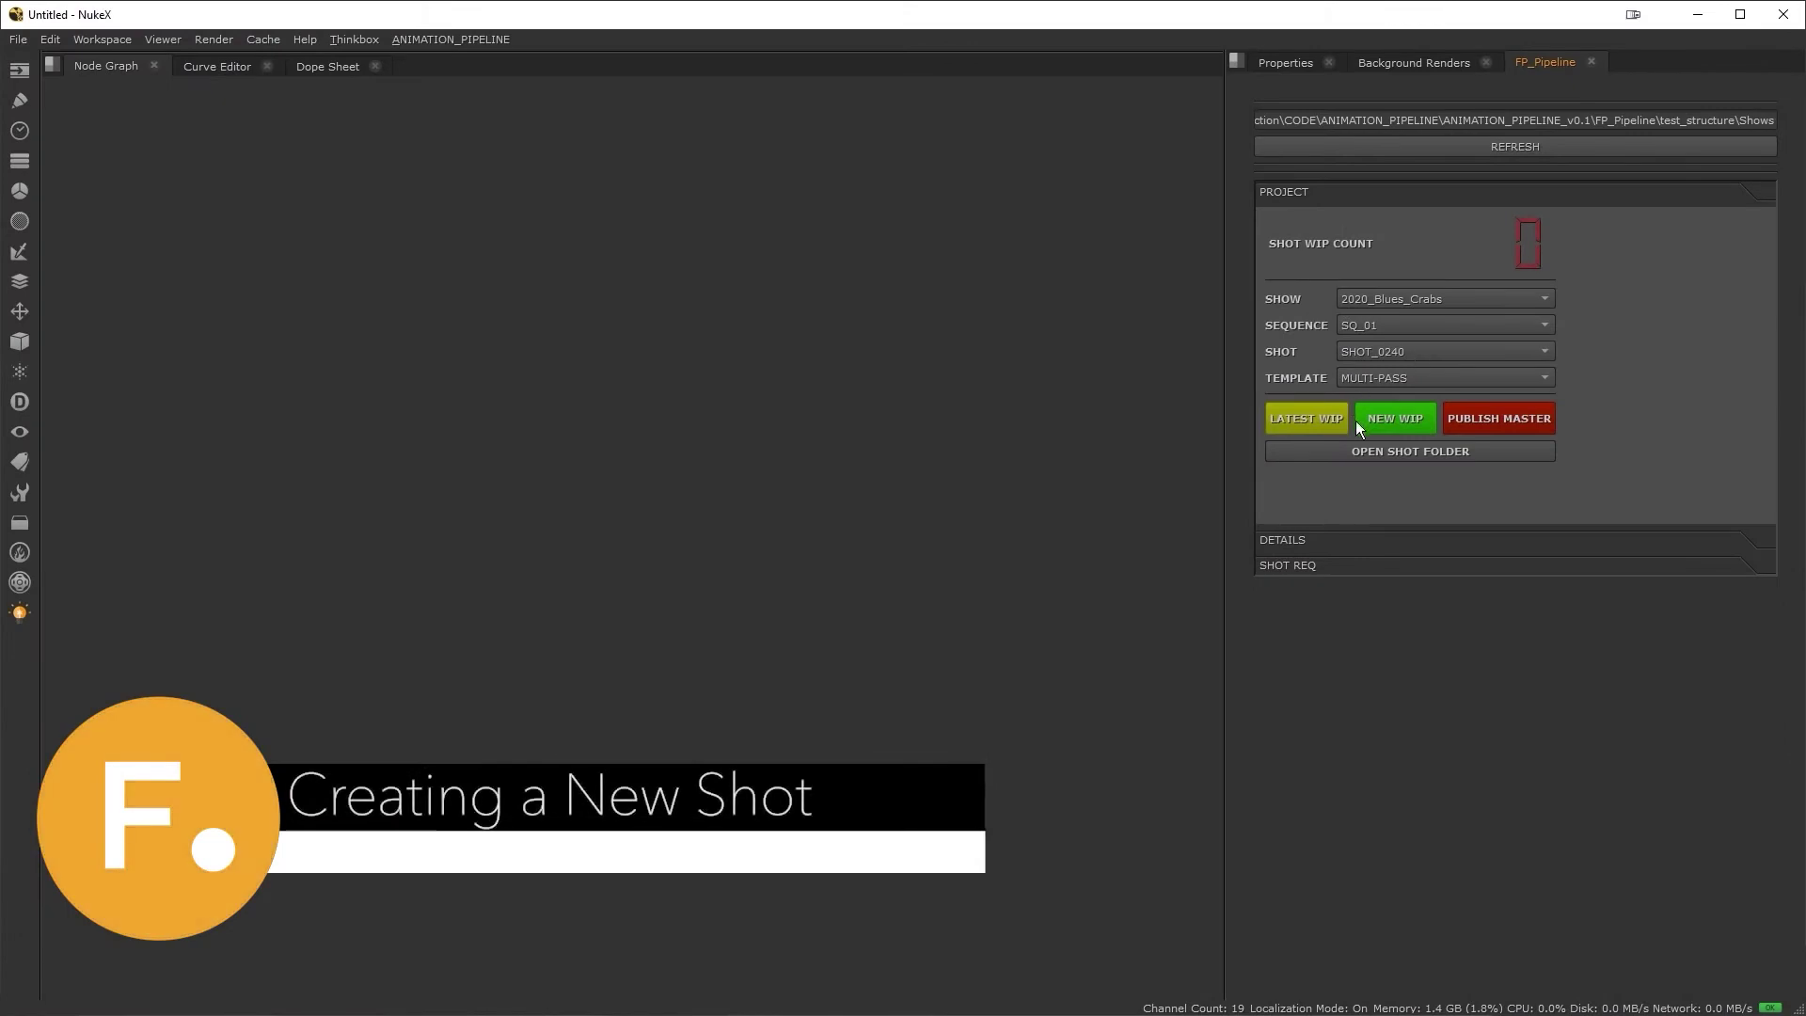
# - Create a new WIP of SHOT_0240 from the MULTI-PASS template and inspect its nodes down to the Write section
pyautogui.click(1387, 426)
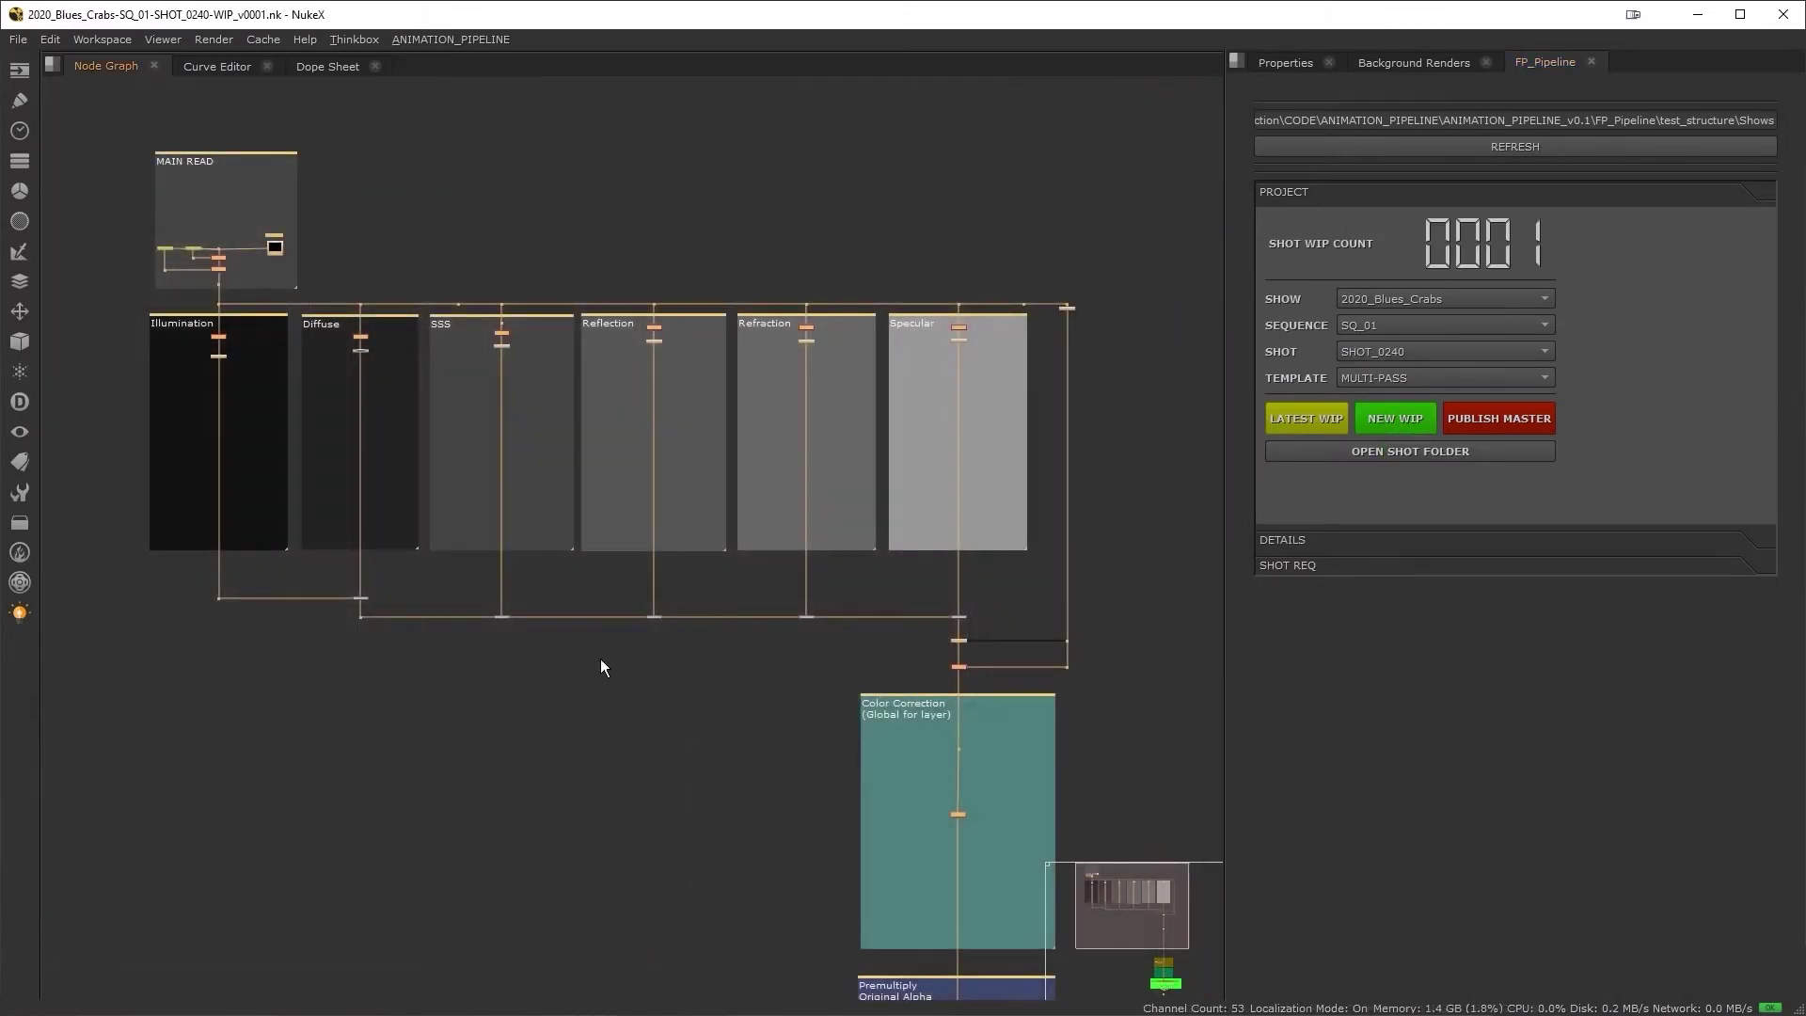
pyautogui.moveTo(110, 124); pyautogui.dragTo(1124, 678)
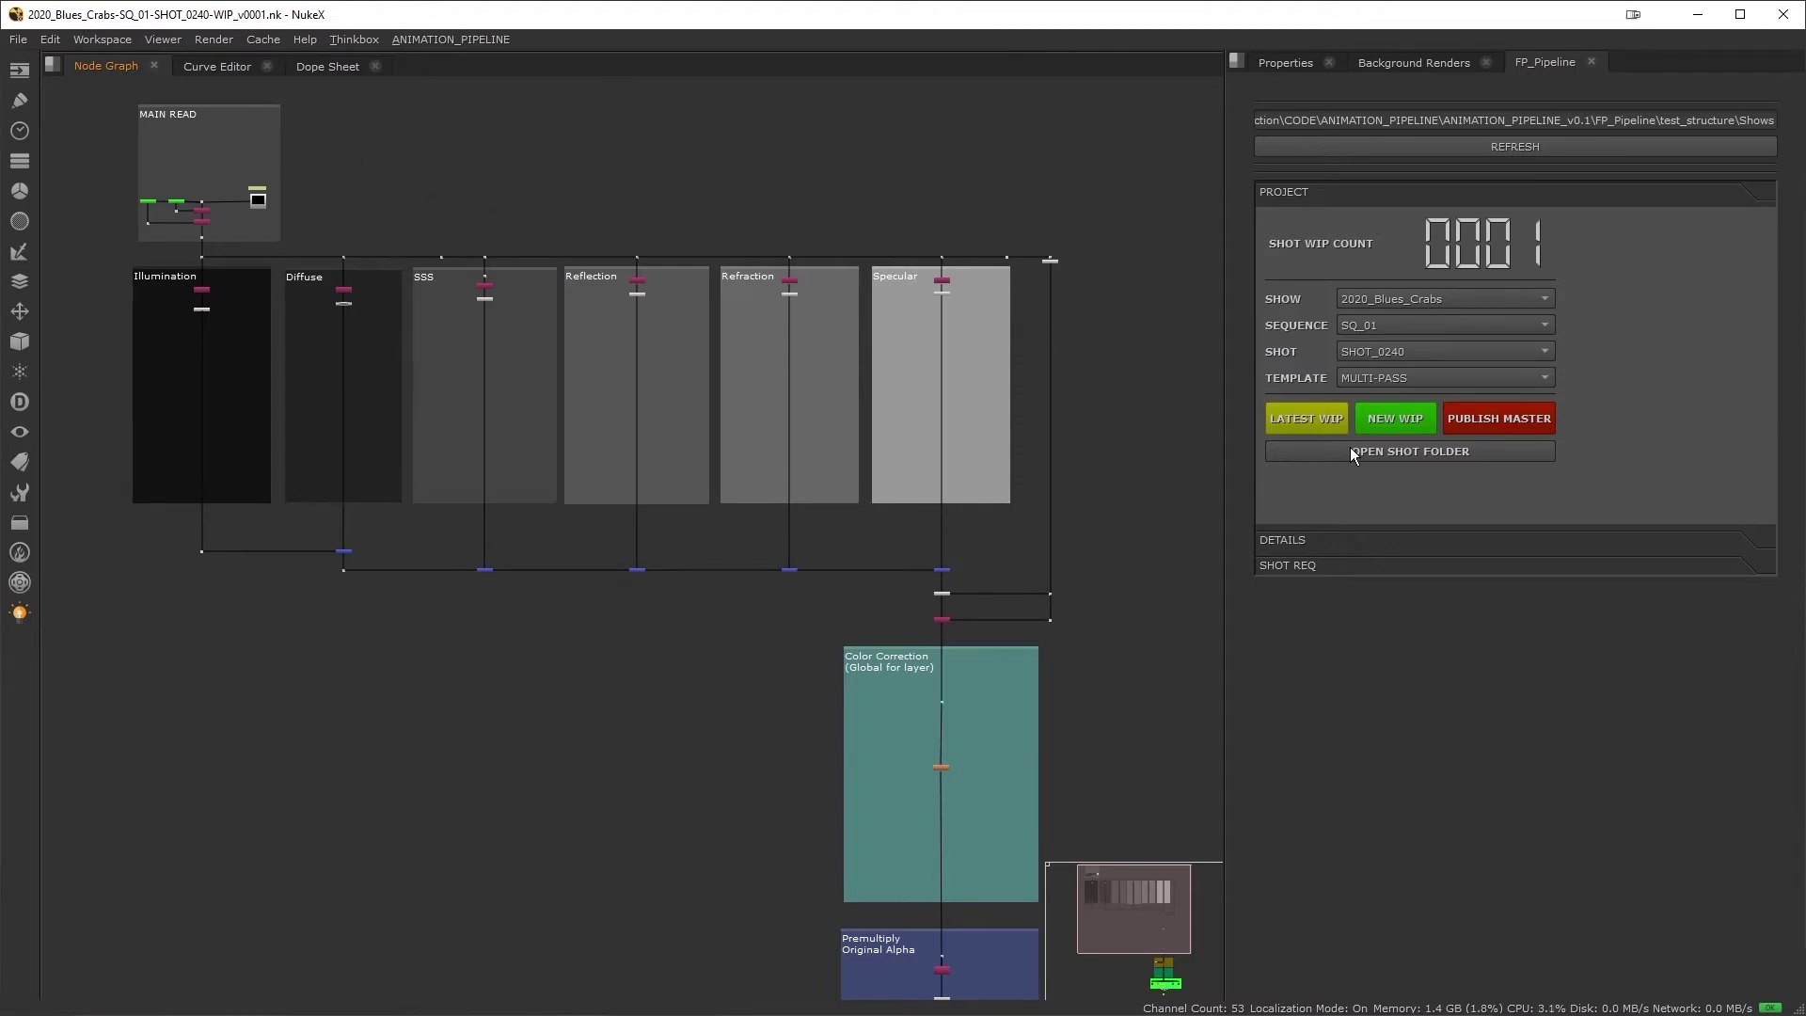
pyautogui.scroll(-10, 822, 841)
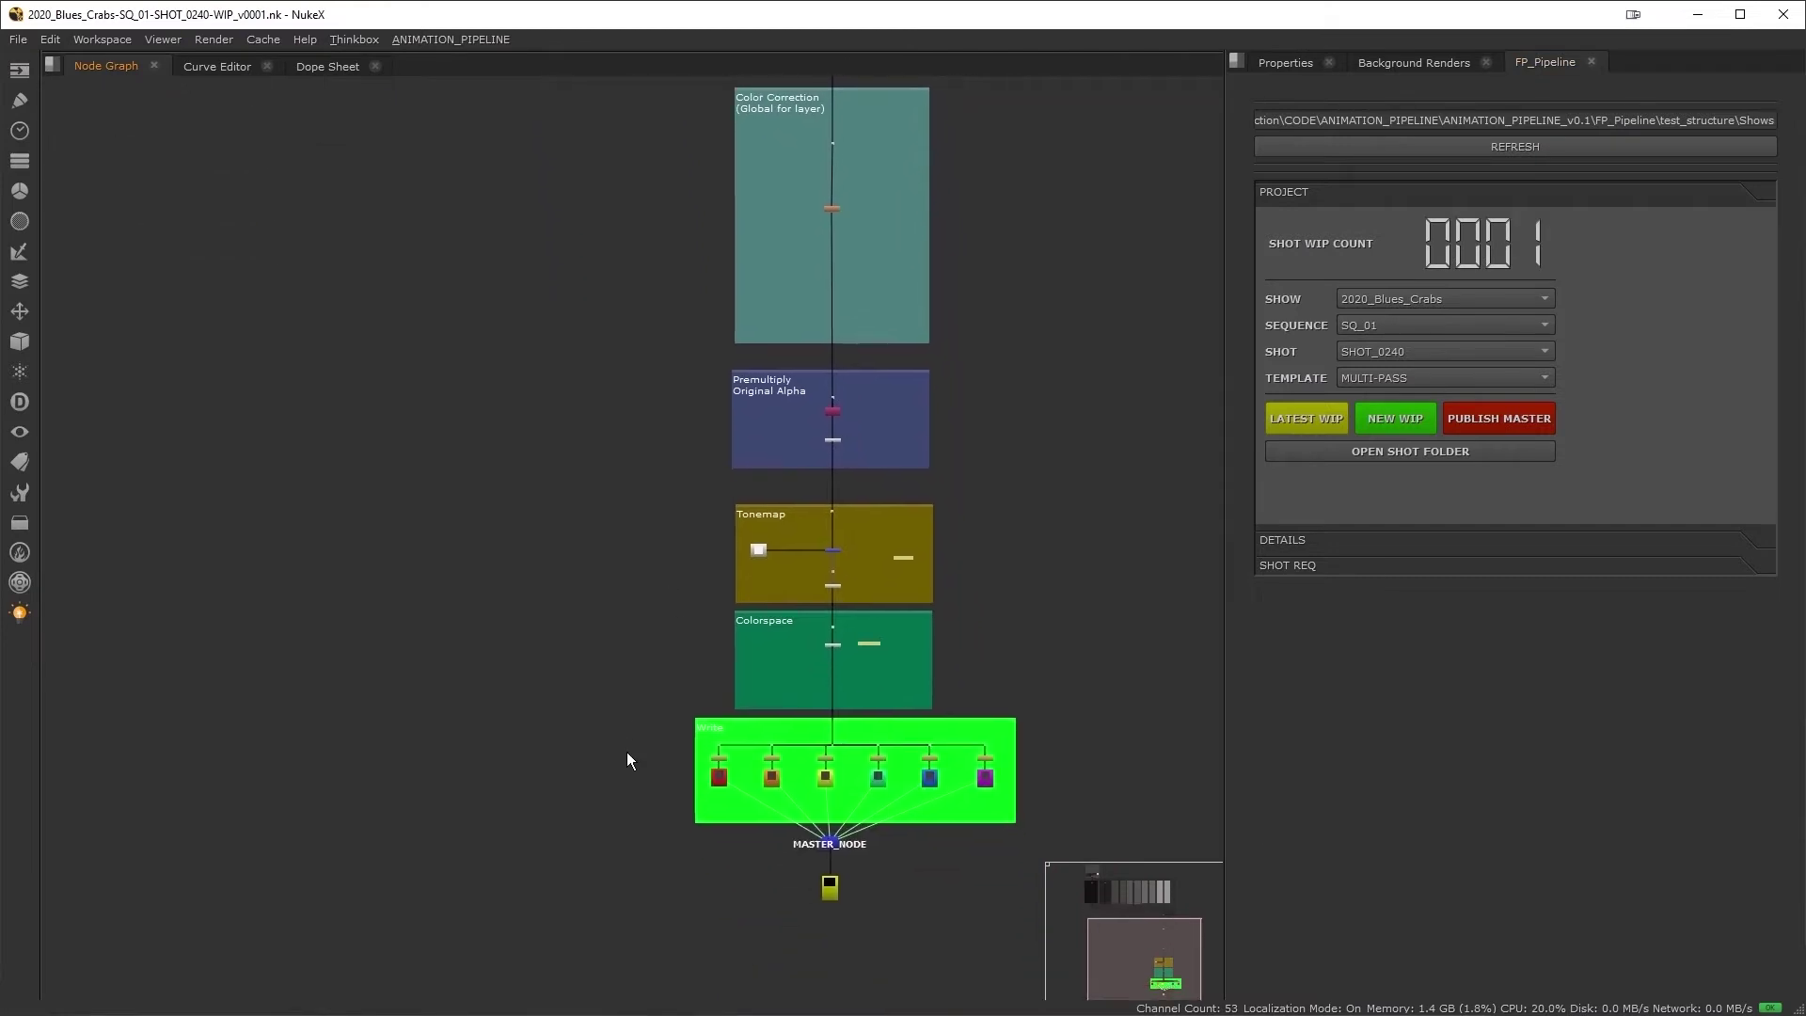
pyautogui.scroll(2, 866, 824)
pyautogui.scroll(6, 866, 824)
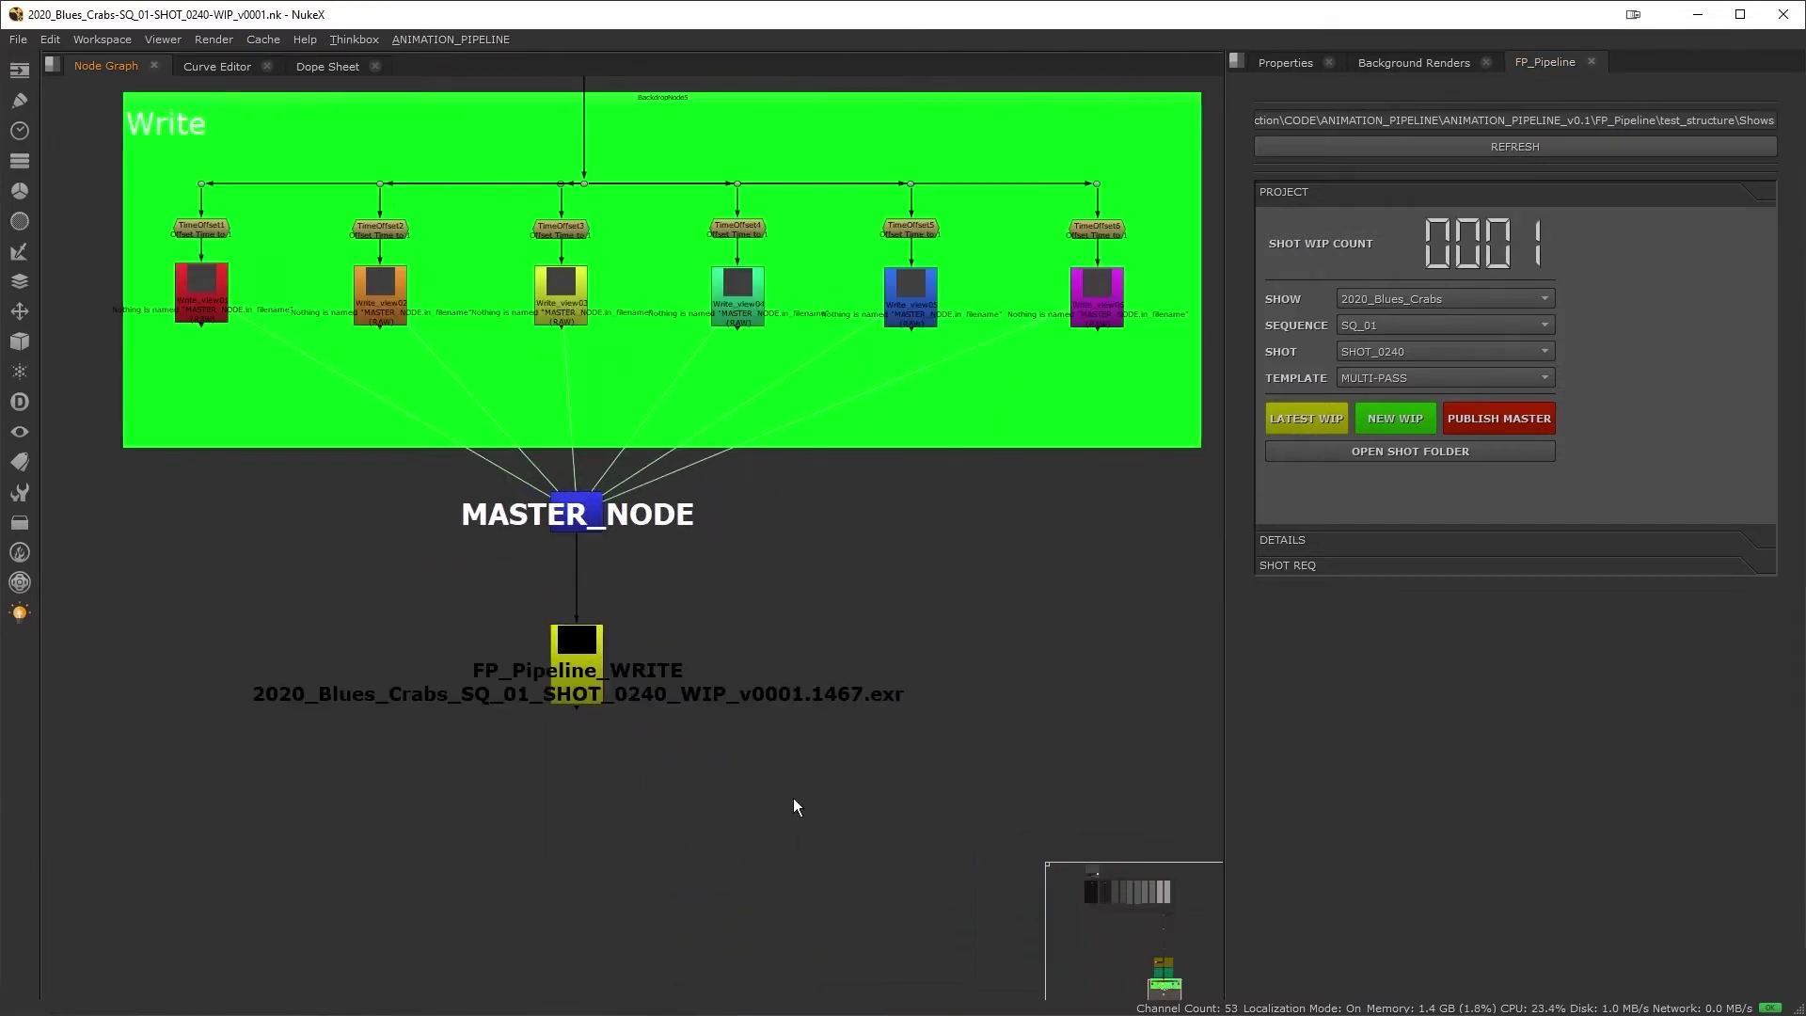
# - Inspect the FP_Pipeline_WRITE node and the MASTER_NODE above it, and create another new WIP of SHOT_0240
pyautogui.click(573, 664)
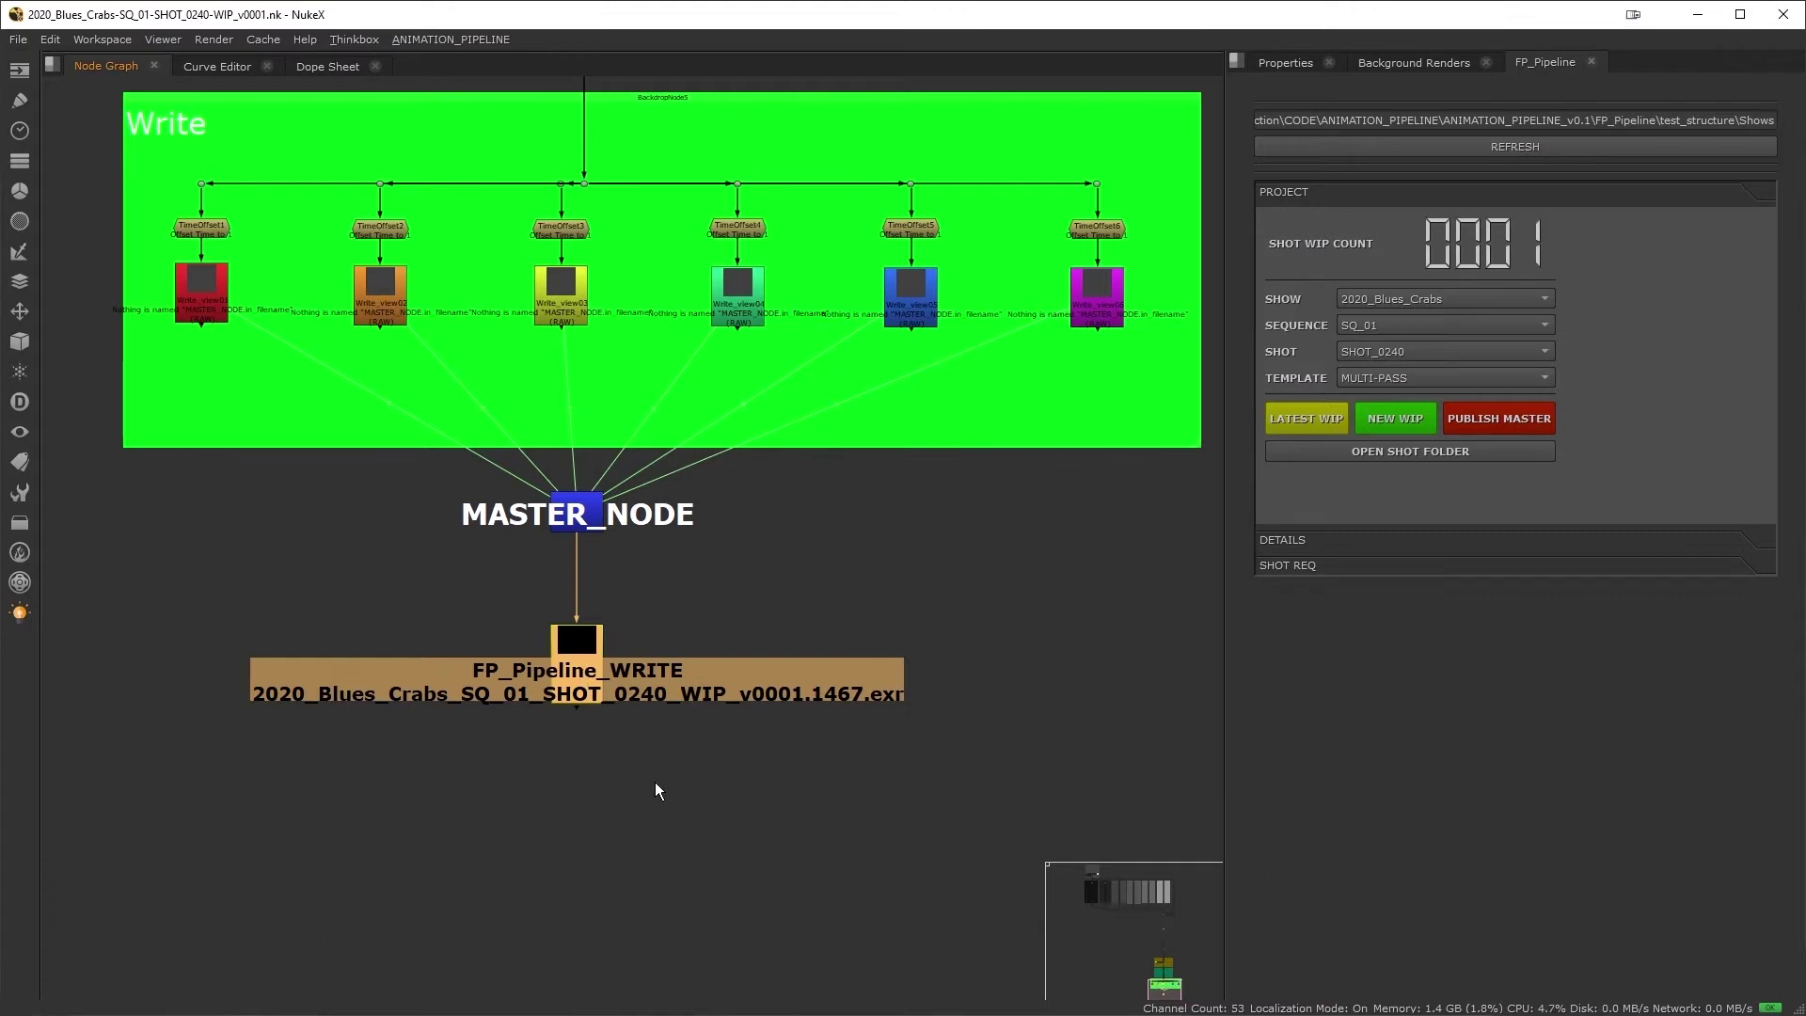
pyautogui.moveTo(652, 778); pyautogui.dragTo(677, 811, button='middle')
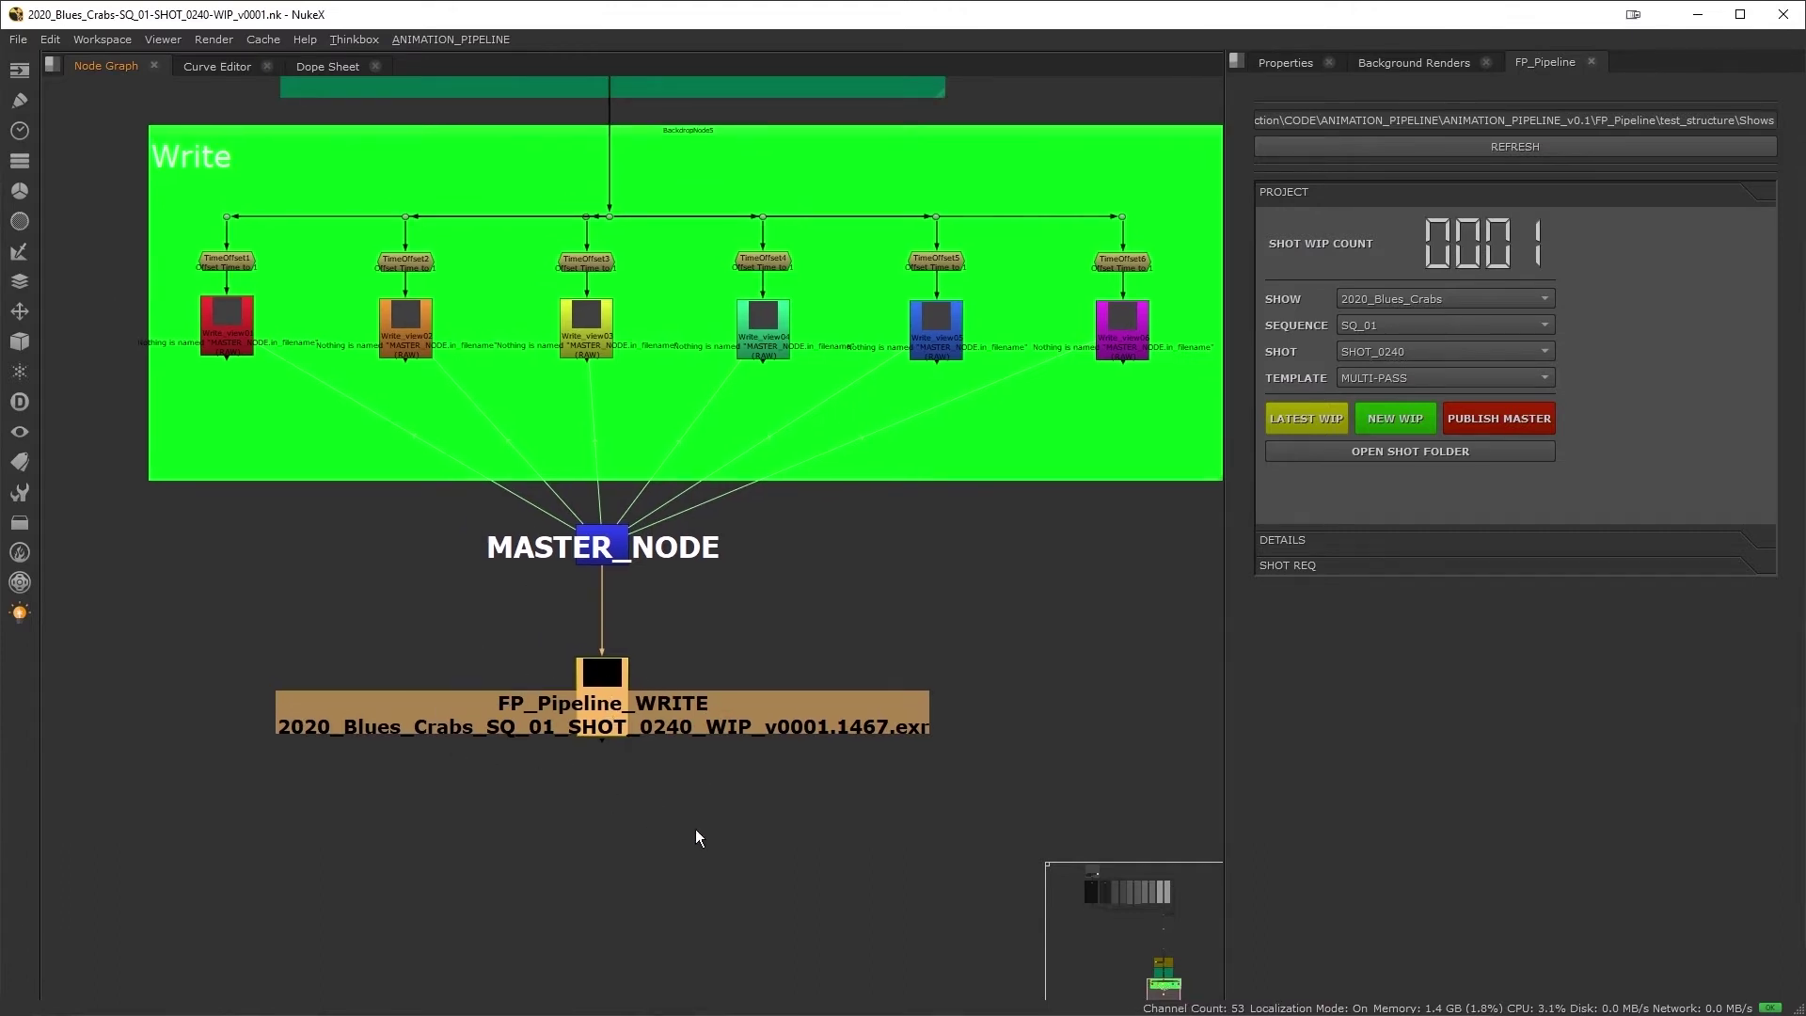
pyautogui.press('Up')
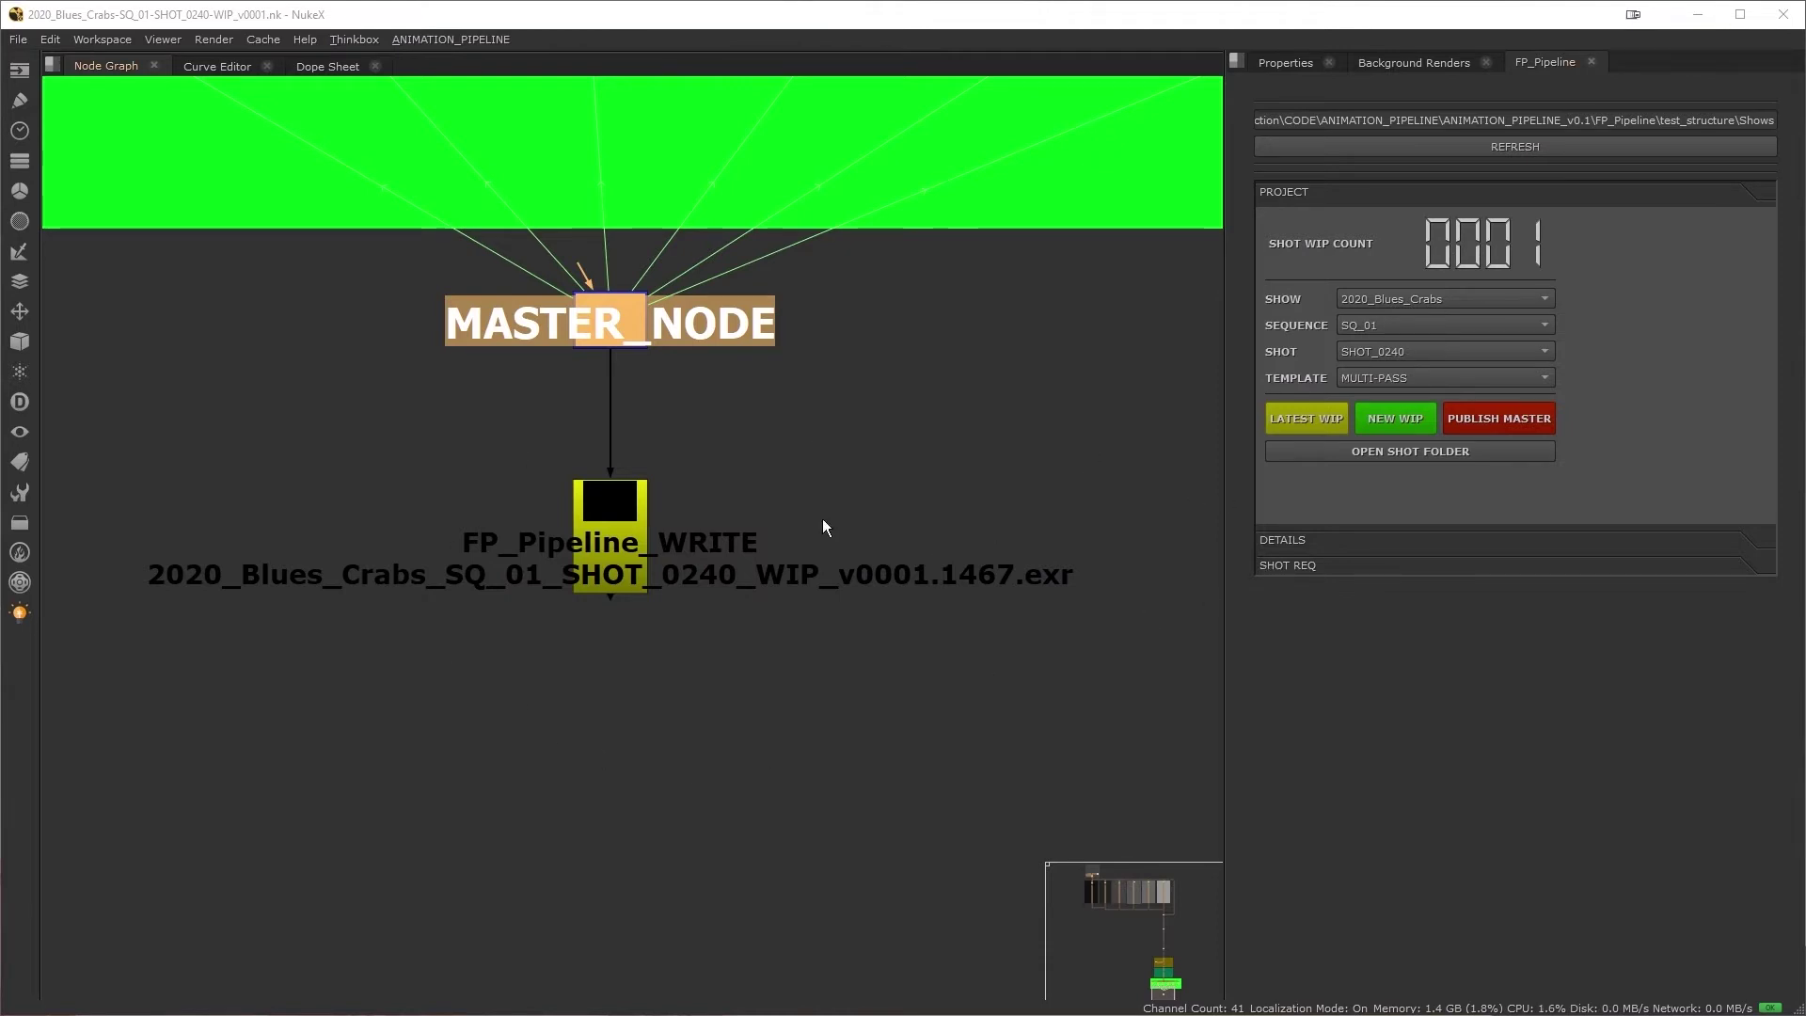
pyautogui.click(1397, 419)
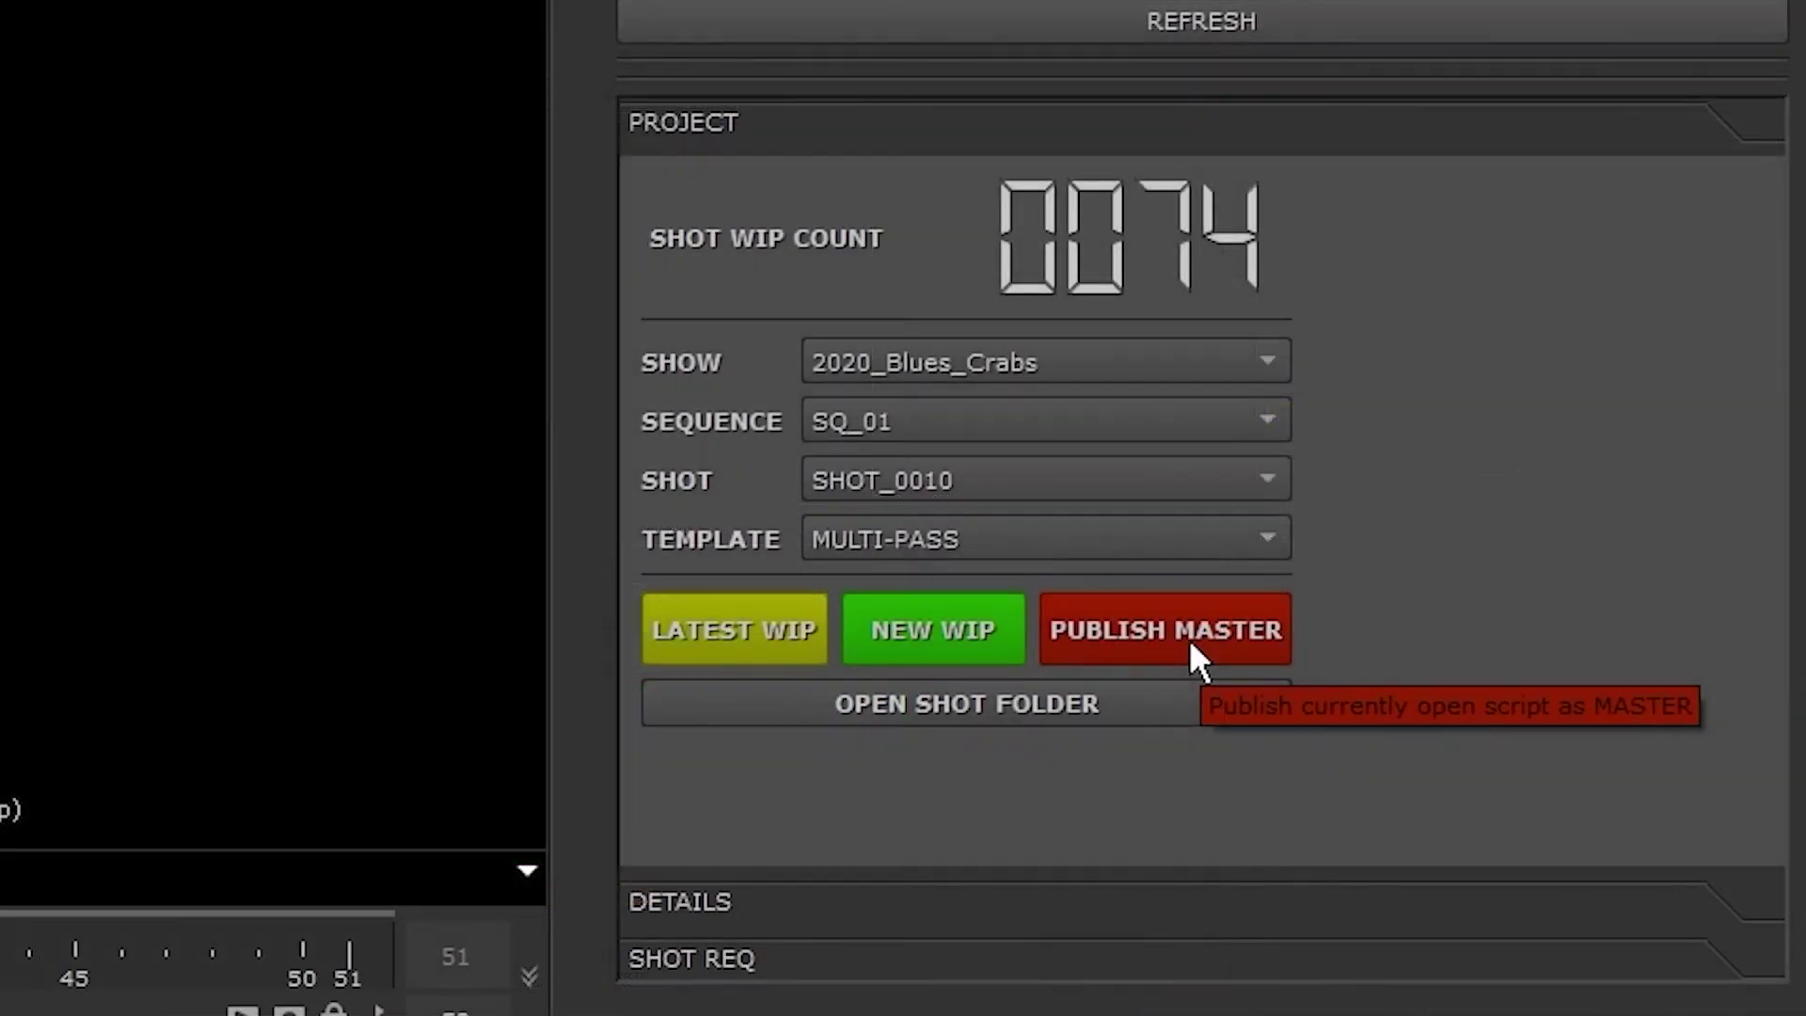
# - Publish the open SHOT_0010 script as master and check the vMASTER file and the WIP folder in the shot's directory
pyautogui.click(1190, 640)
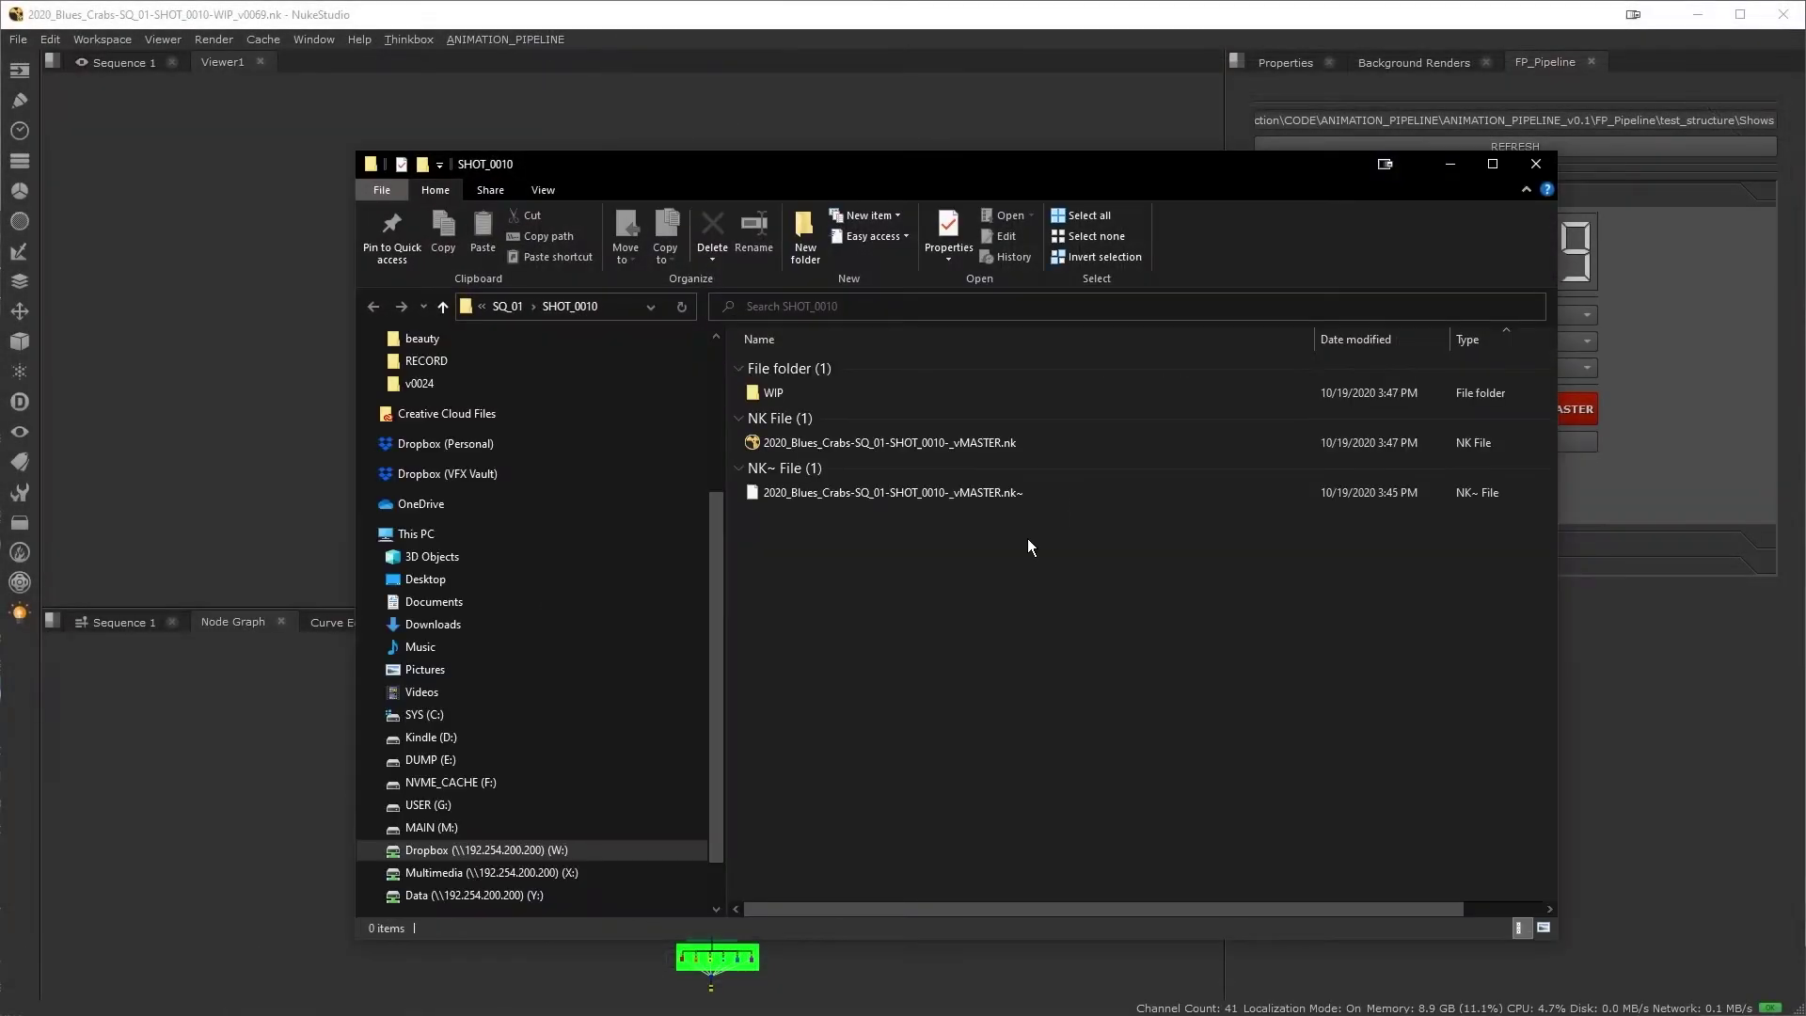
pyautogui.click(939, 444)
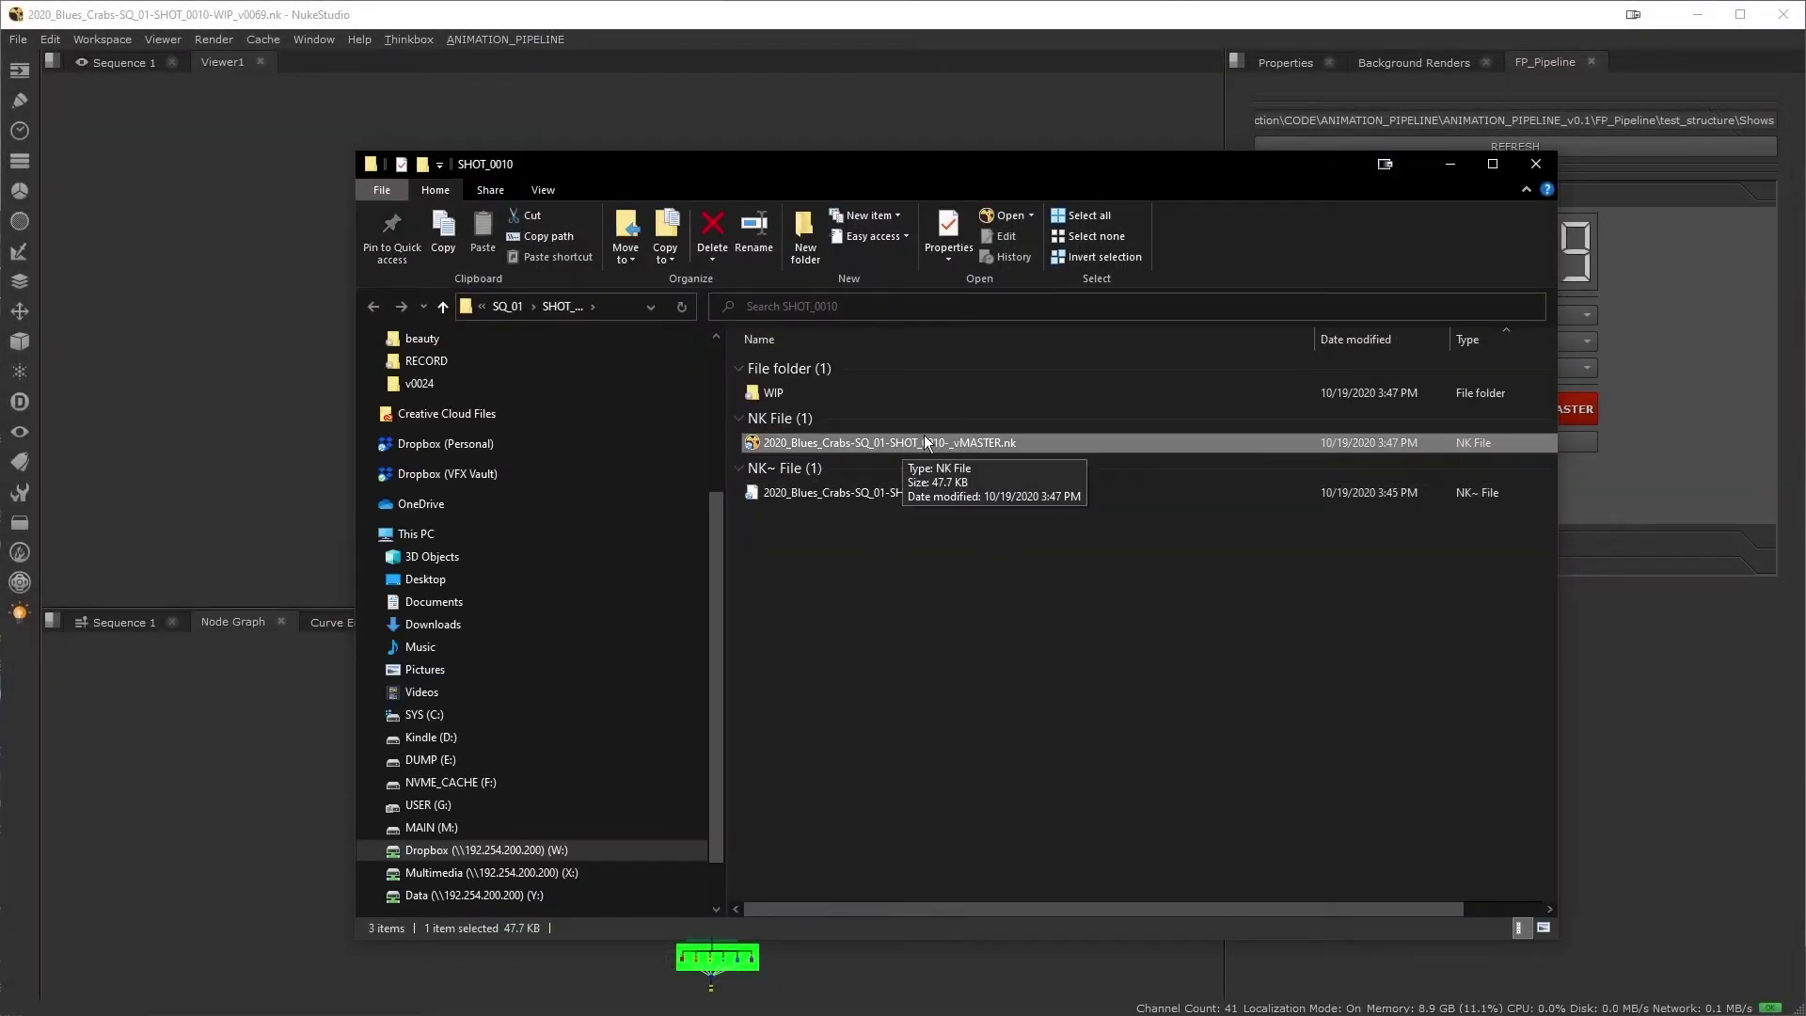
pyautogui.doubleClick(792, 394)
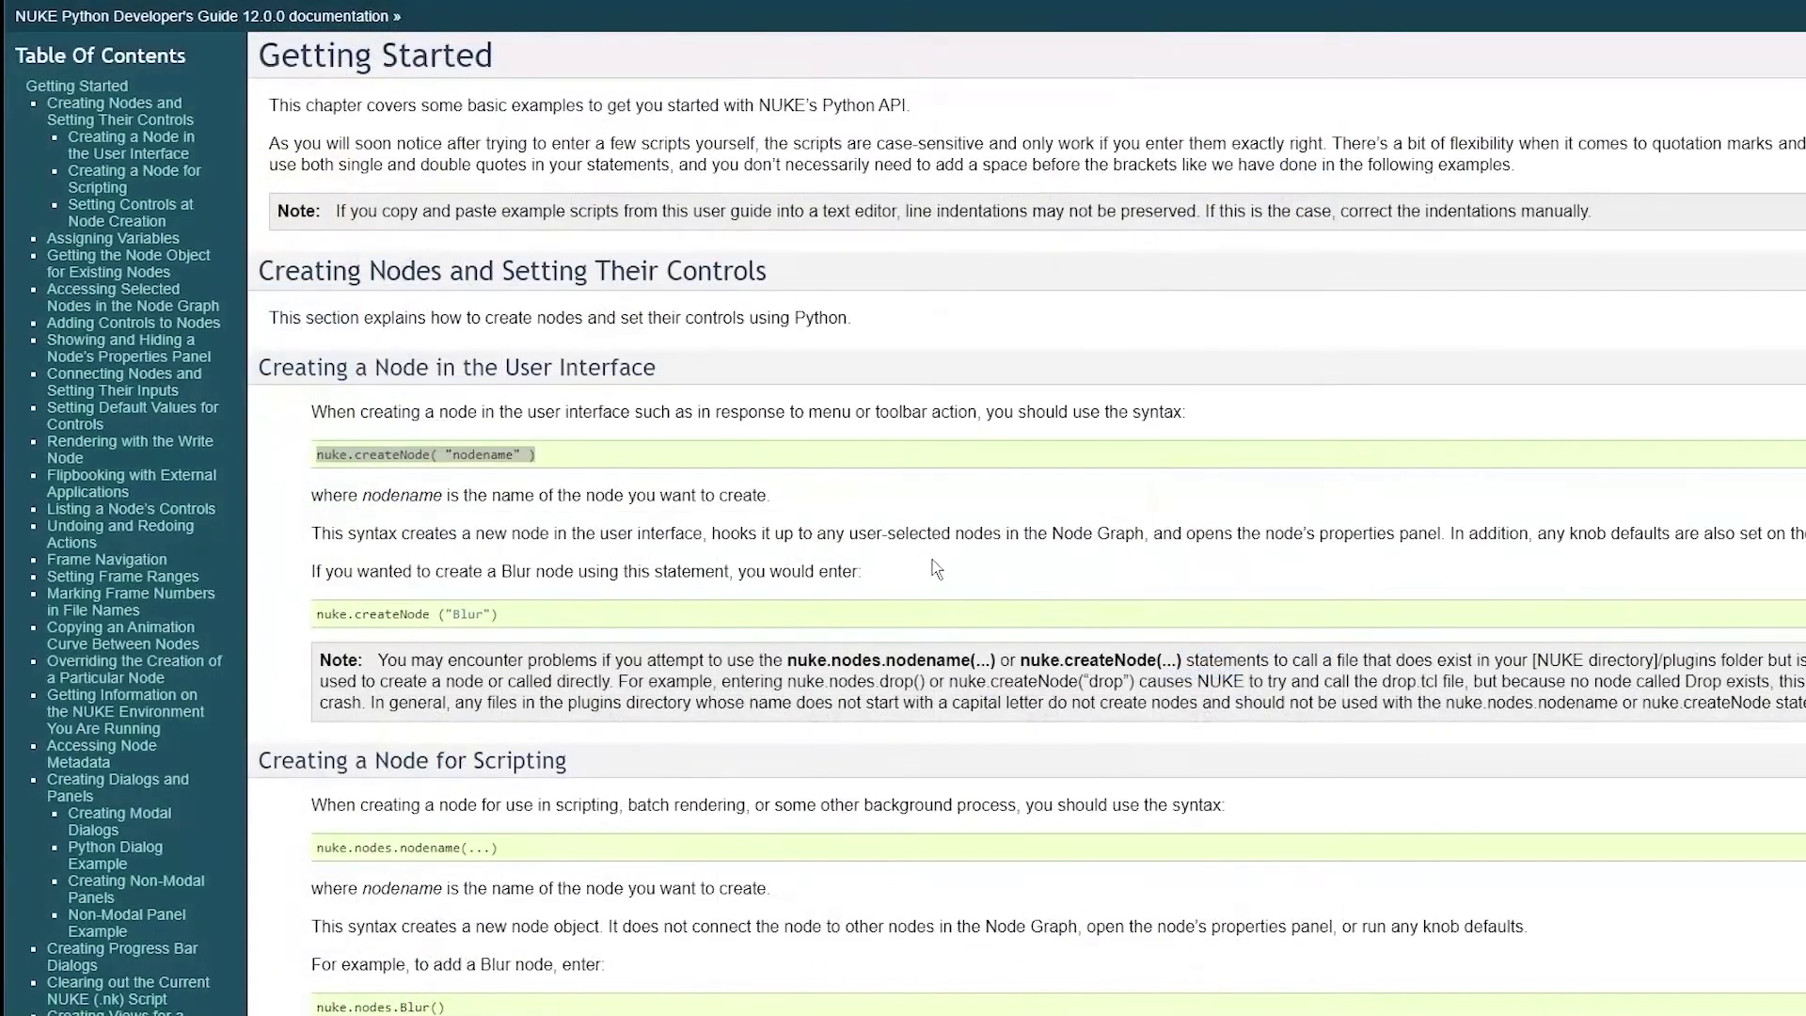
# - Switch to the NUKE Python Developer's Guide and read the Getting Started chapter on creating nodes
pyautogui.scroll(-1, 931, 568)
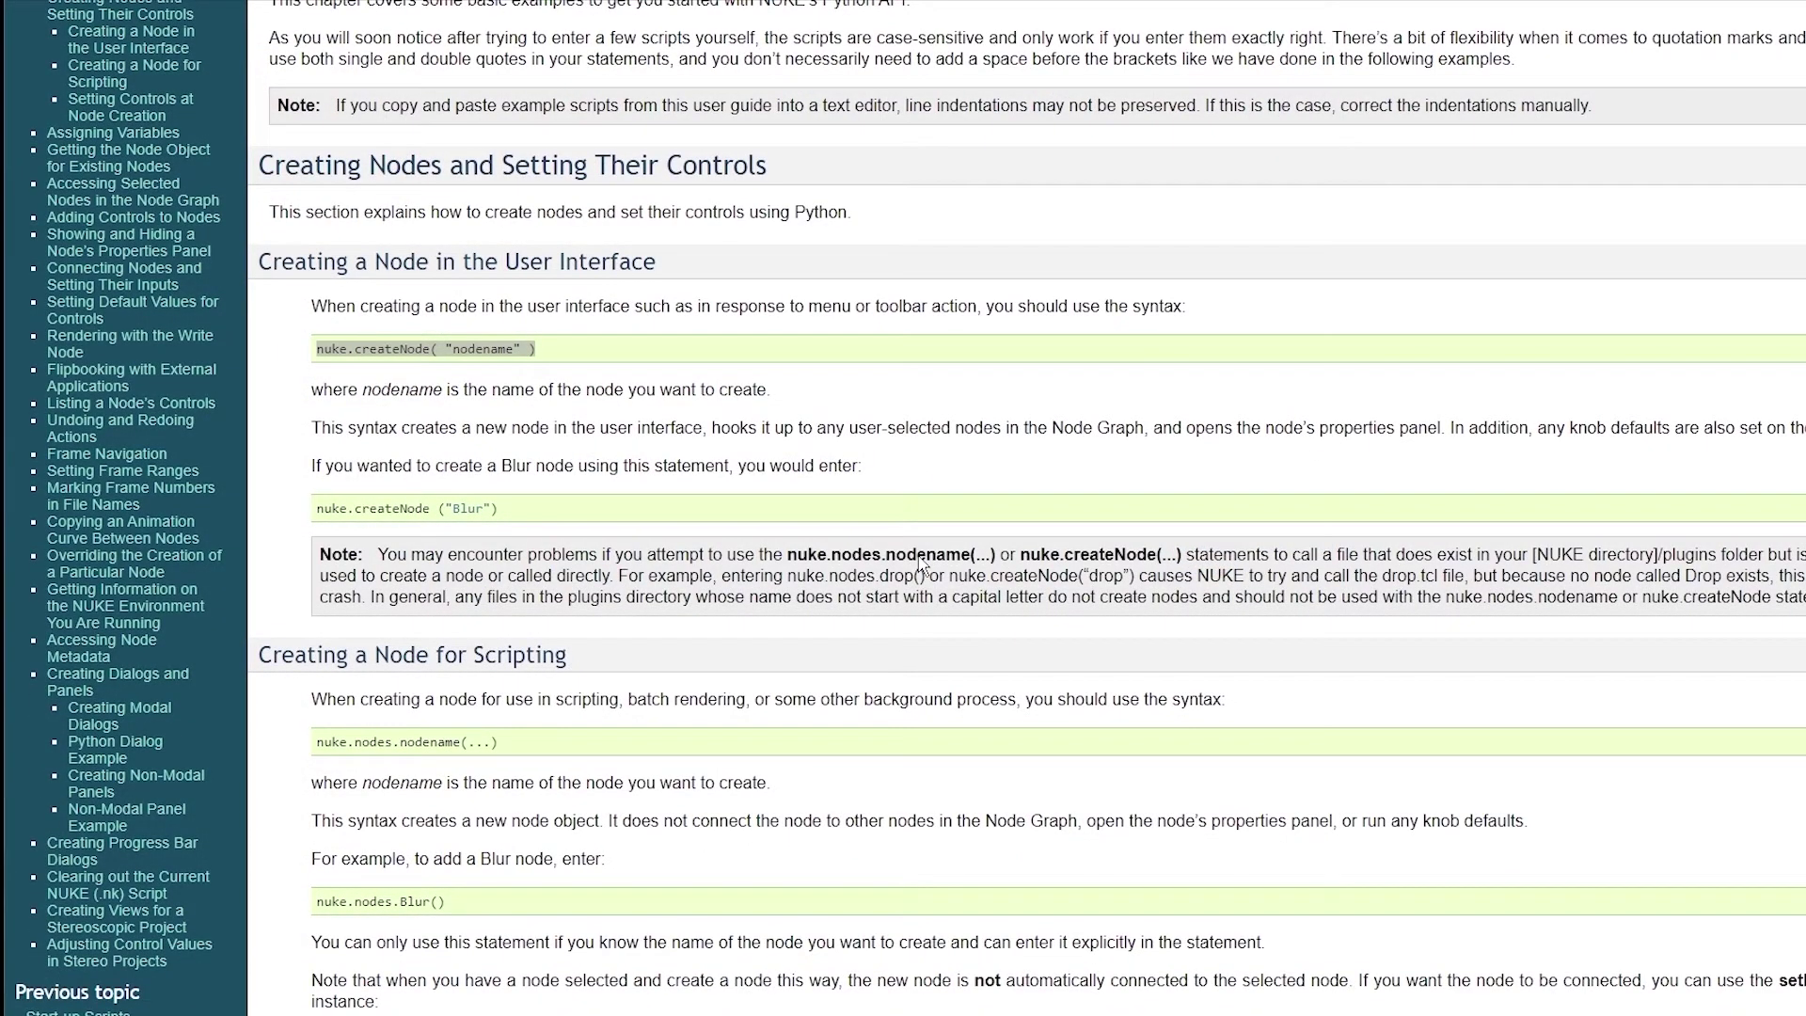
pyautogui.scroll(1, 920, 562)
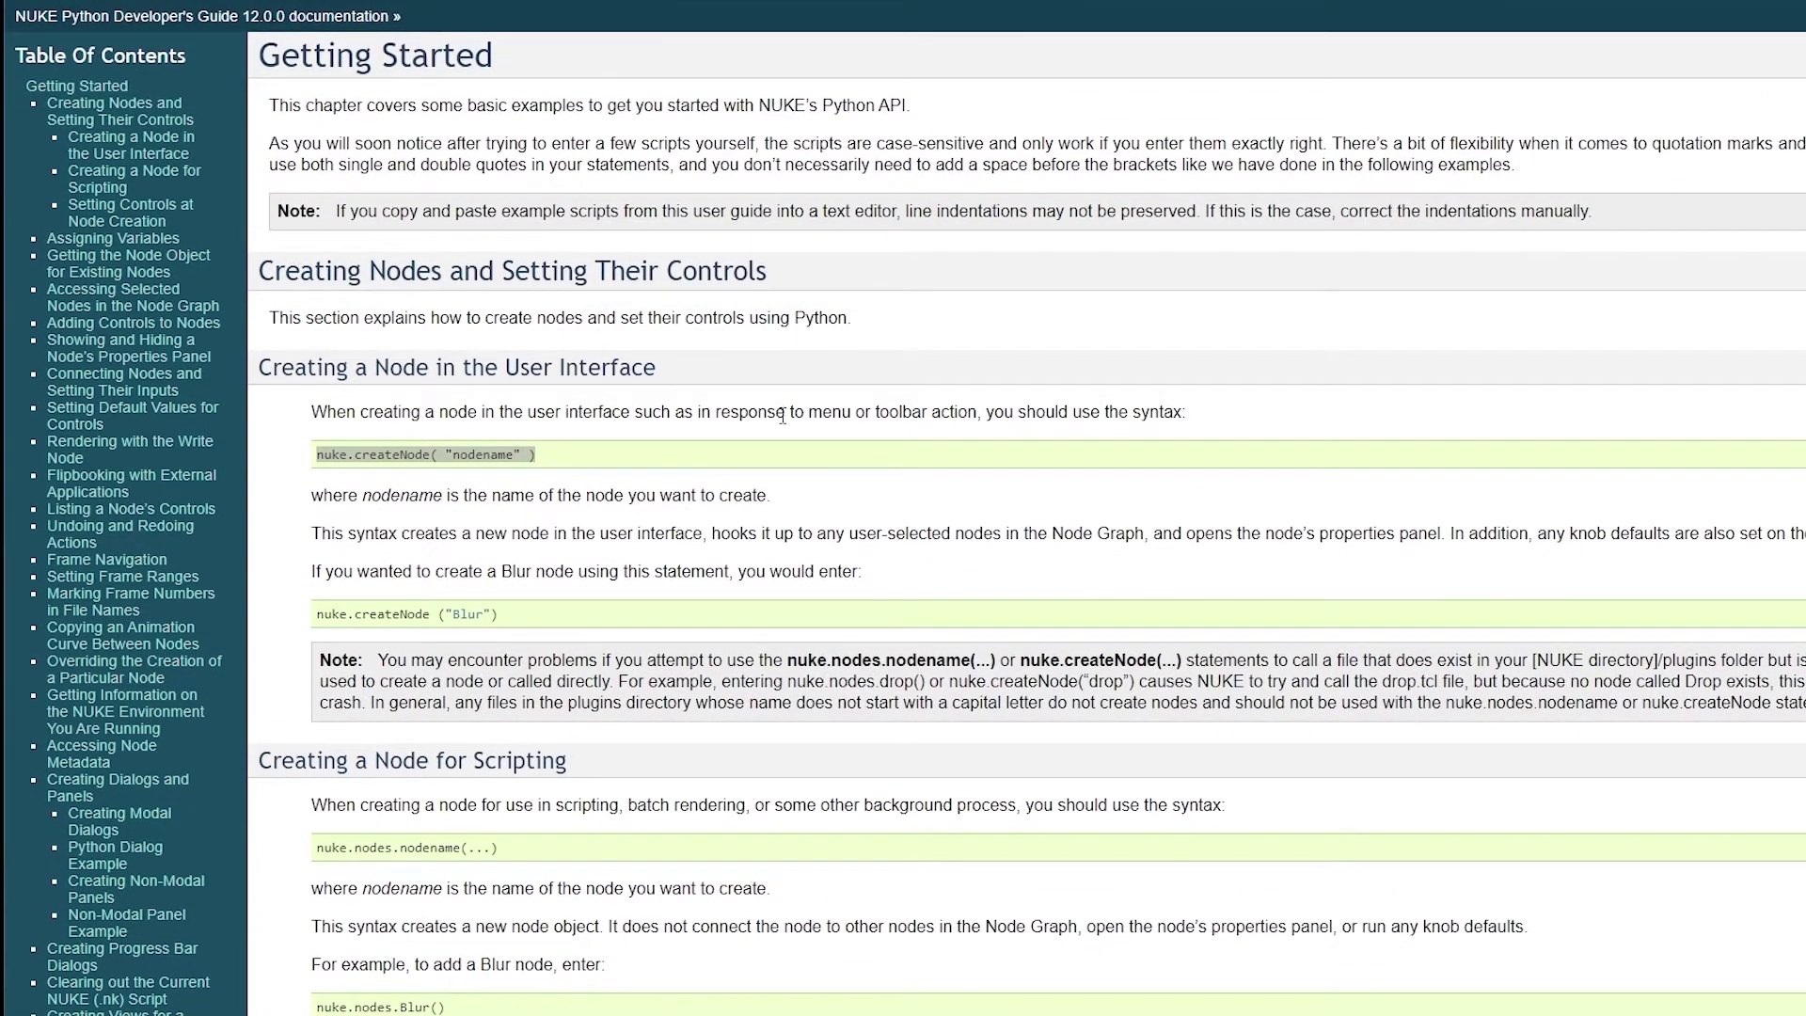
pyautogui.scroll(-4, 789, 441)
pyautogui.scroll(5, 809, 428)
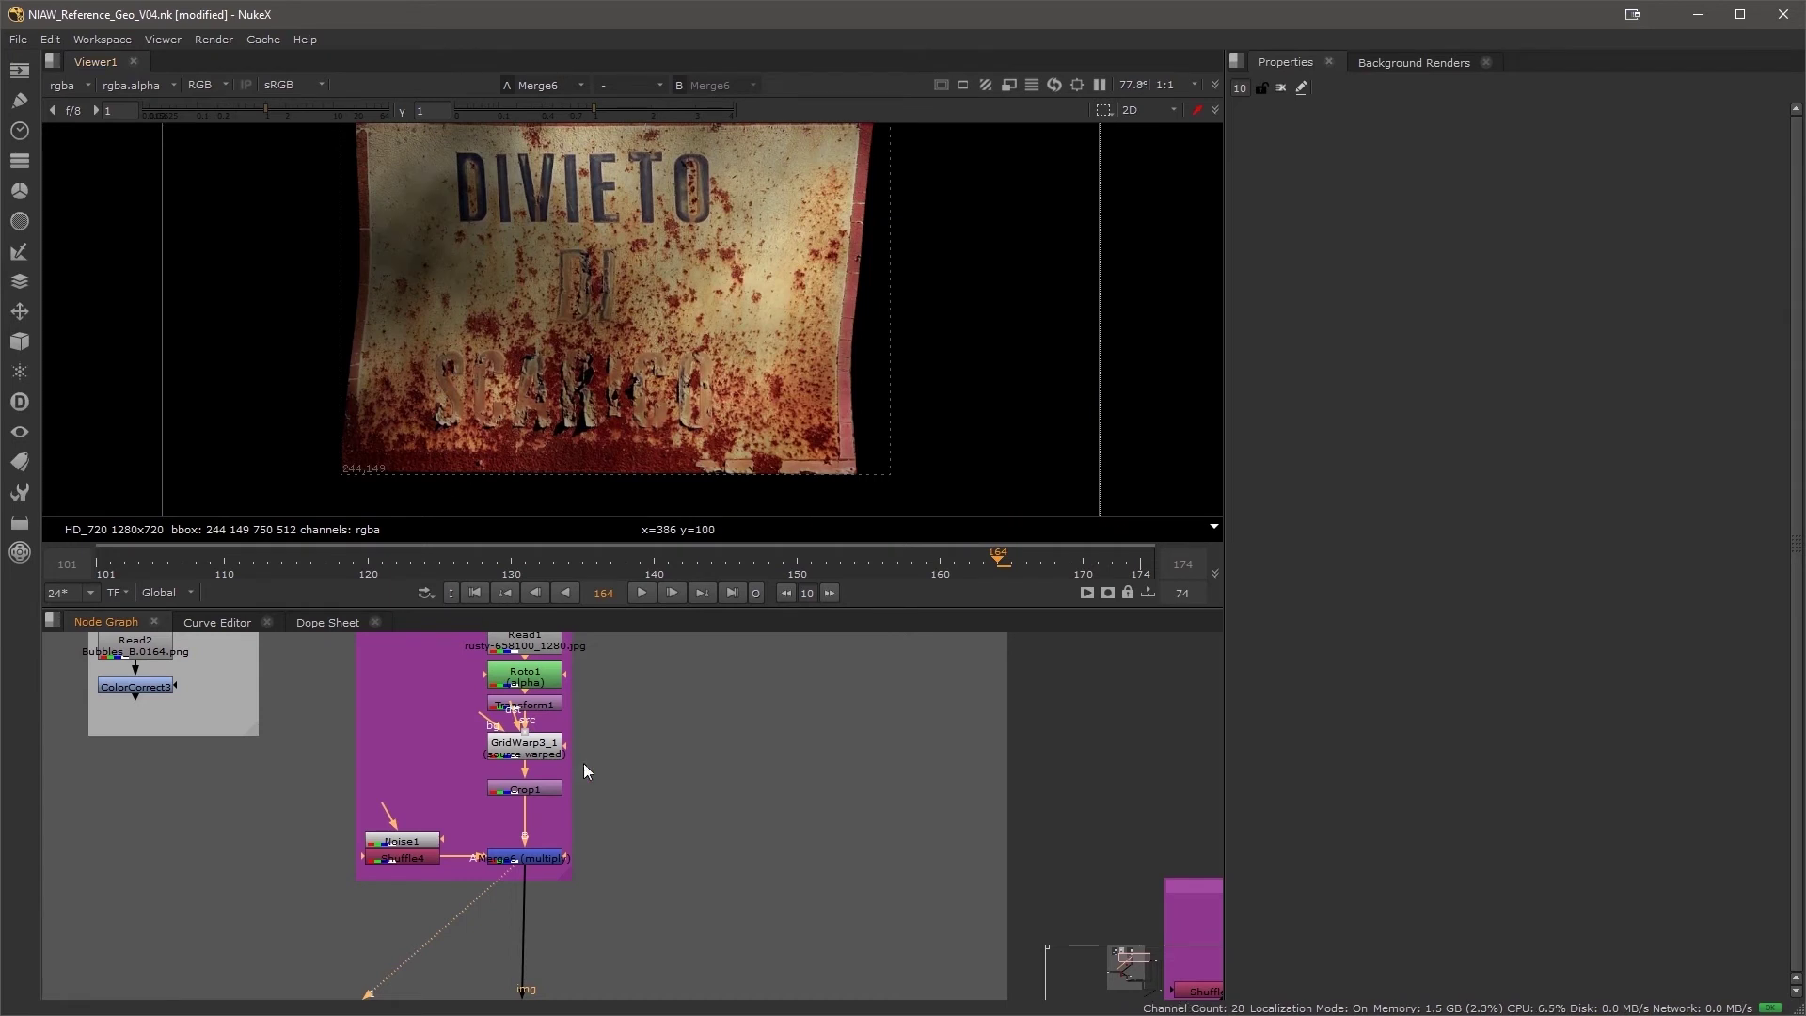
# - Follow the rusty sign's node branch down to Card2 and display the card in the 3D viewer
pyautogui.moveTo(663, 933); pyautogui.dragTo(694, 802, button='middle')
pyautogui.moveTo(623, 894); pyautogui.dragTo(664, 854, button='middle')
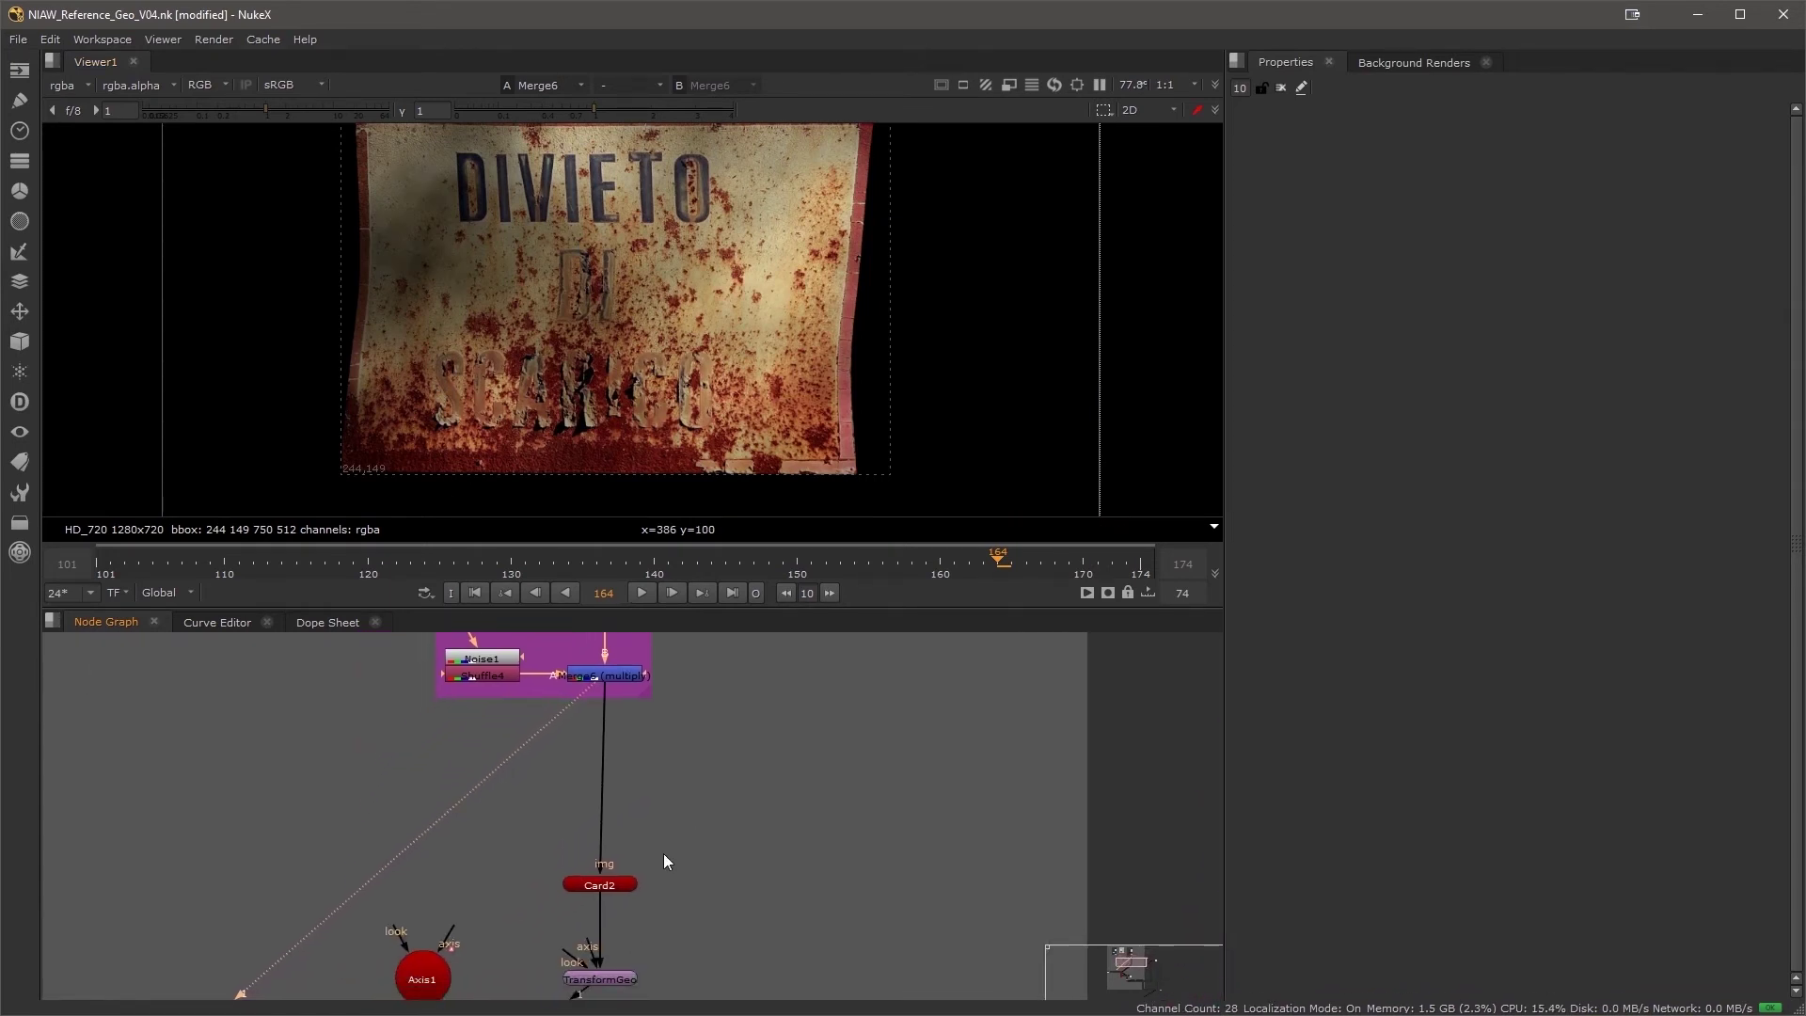
pyautogui.scroll(3, 645, 849)
pyautogui.press('1')
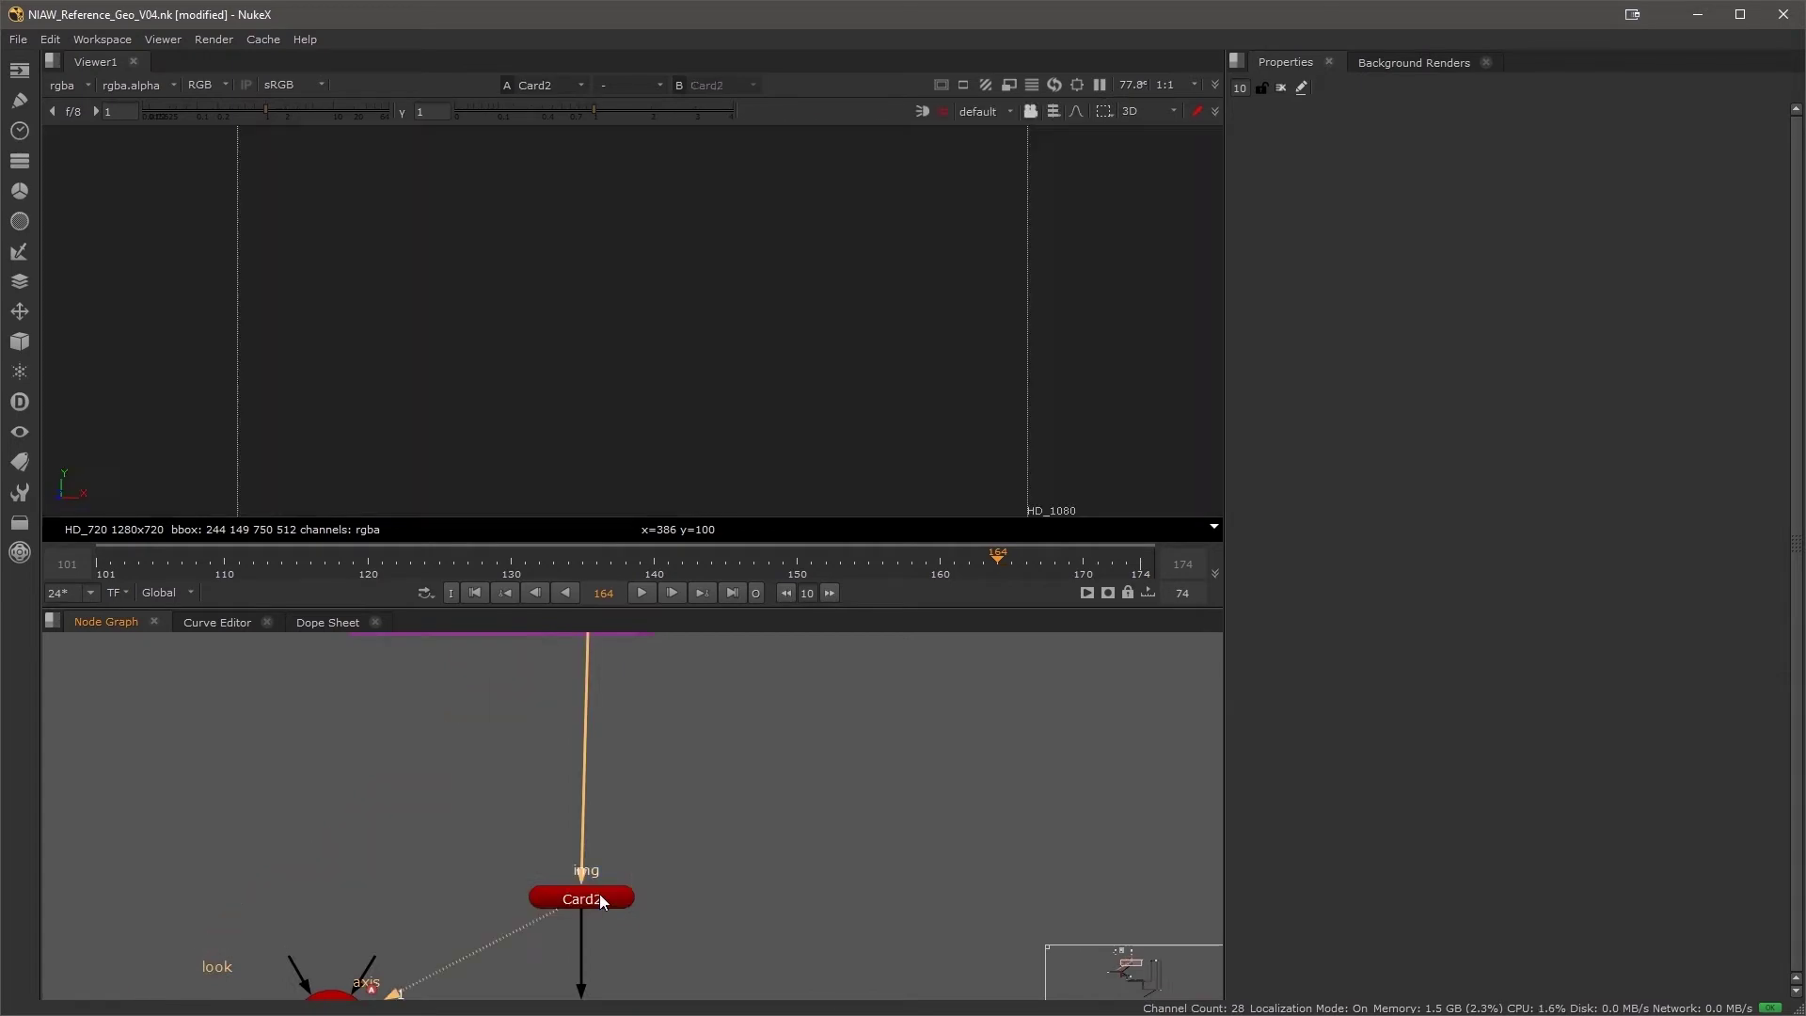
pyautogui.keyDown('ctrl'); pyautogui.moveTo(923, 343); pyautogui.dragTo(799, 395); pyautogui.keyUp('ctrl')
# - Connect the axis input of the TransformGeo node under Card2 to Axis1 and display the node in the viewer
pyautogui.moveTo(640, 925); pyautogui.dragTo(736, 767, button='middle')
pyautogui.click(673, 883)
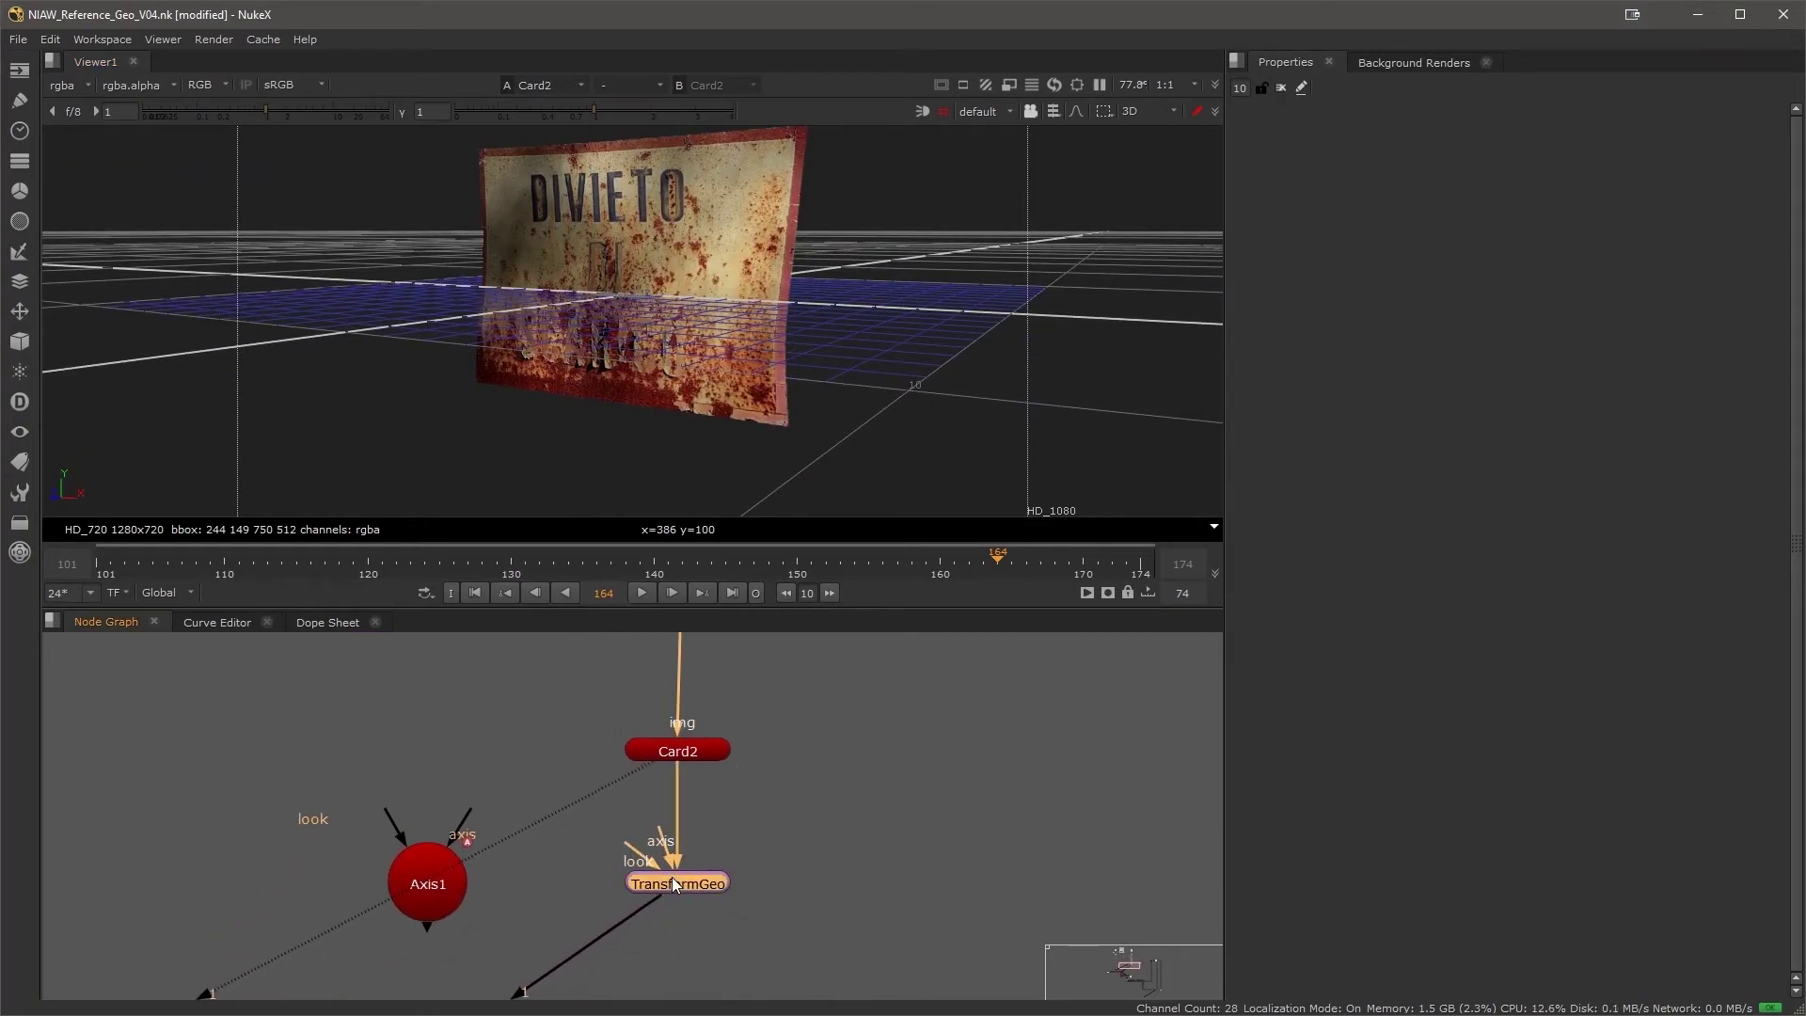
pyautogui.moveTo(538, 813); pyautogui.dragTo(429, 895)
pyautogui.press('1')
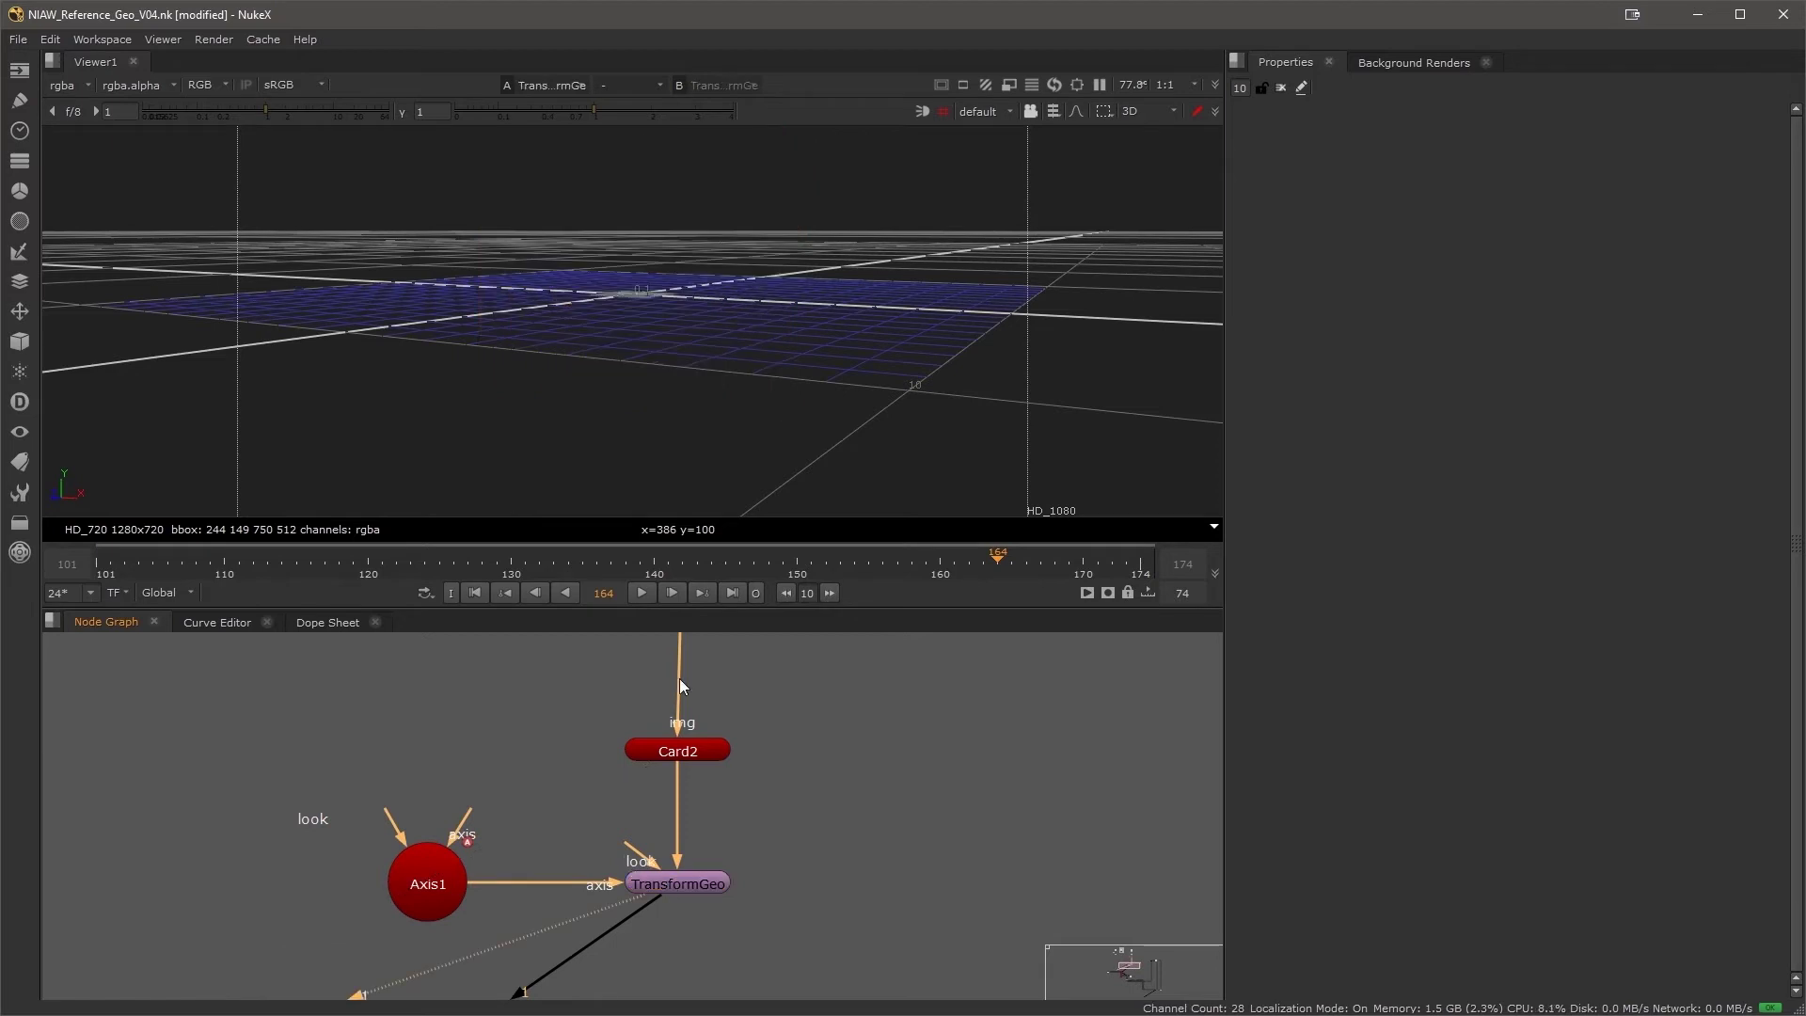
# - Rotate the sign about its X axis with the transform node below Card2 and scrub through its swinging animation
pyautogui.moveTo(483, 560); pyautogui.dragTo(410, 556)
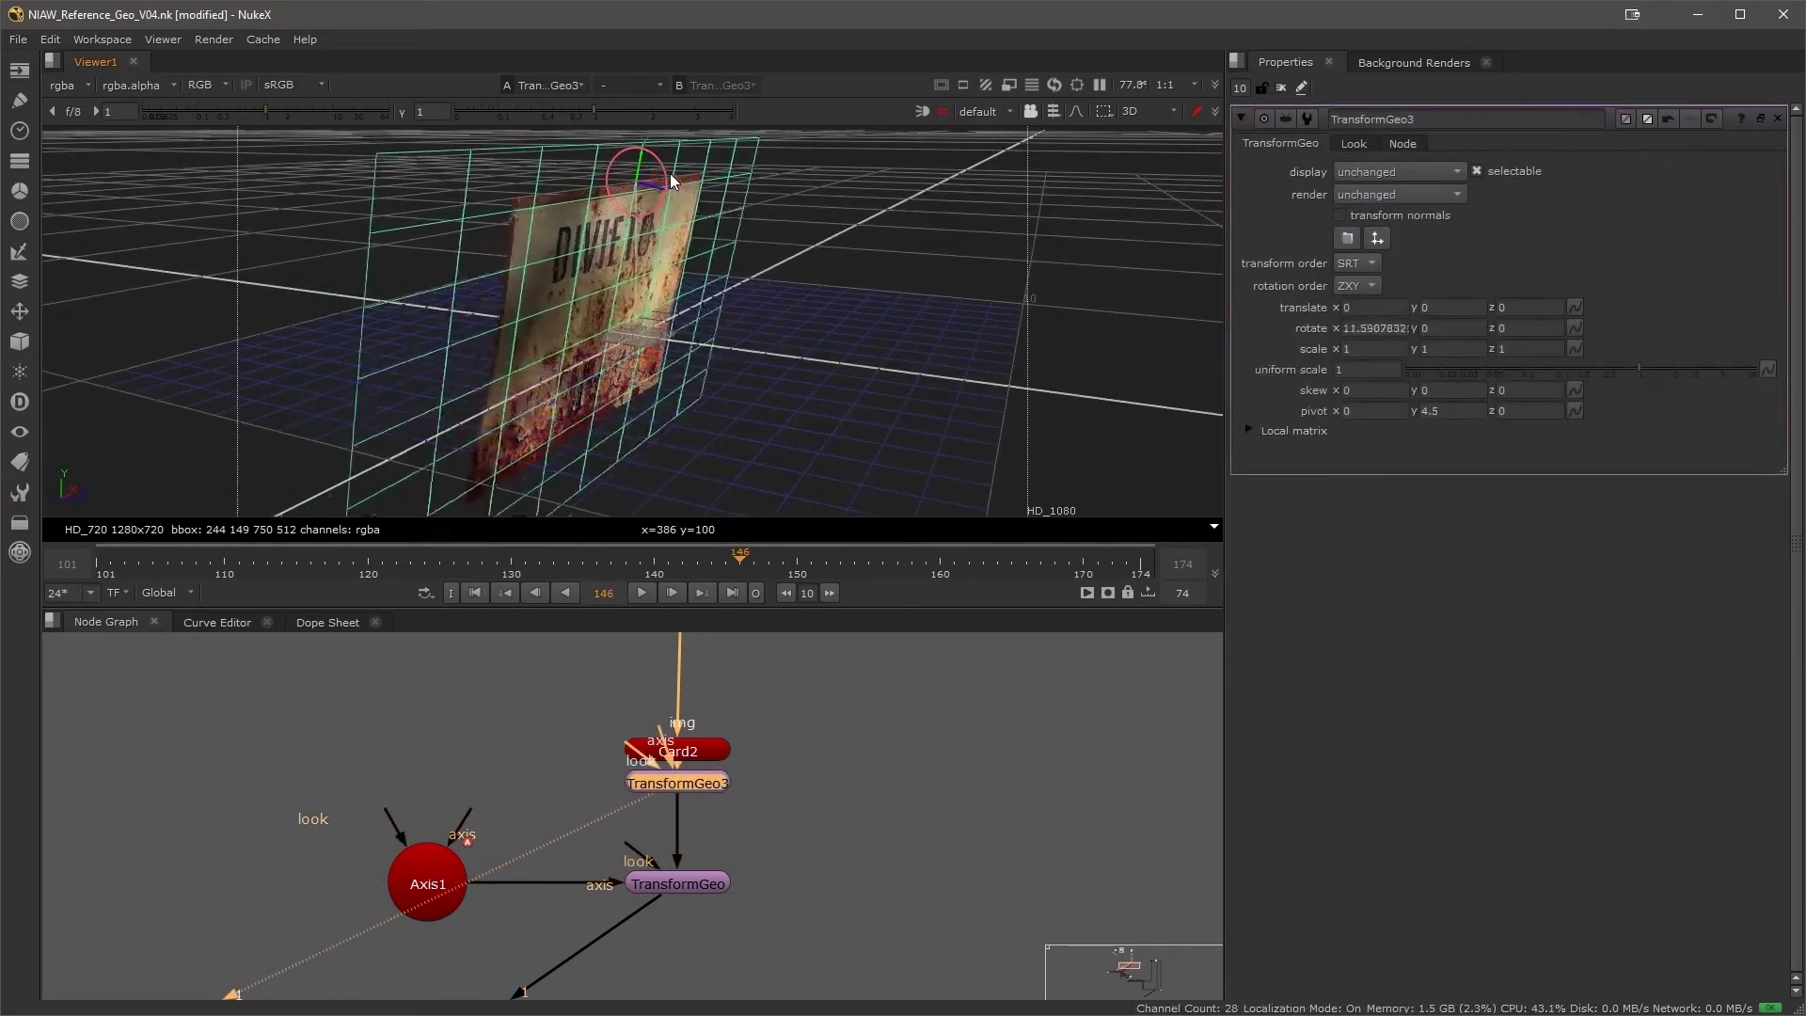
pyautogui.moveTo(670, 173)
pyautogui.mouseDown()
pyautogui.moveTo(663, 149)
pyautogui.moveTo(675, 179)
pyautogui.mouseUp()
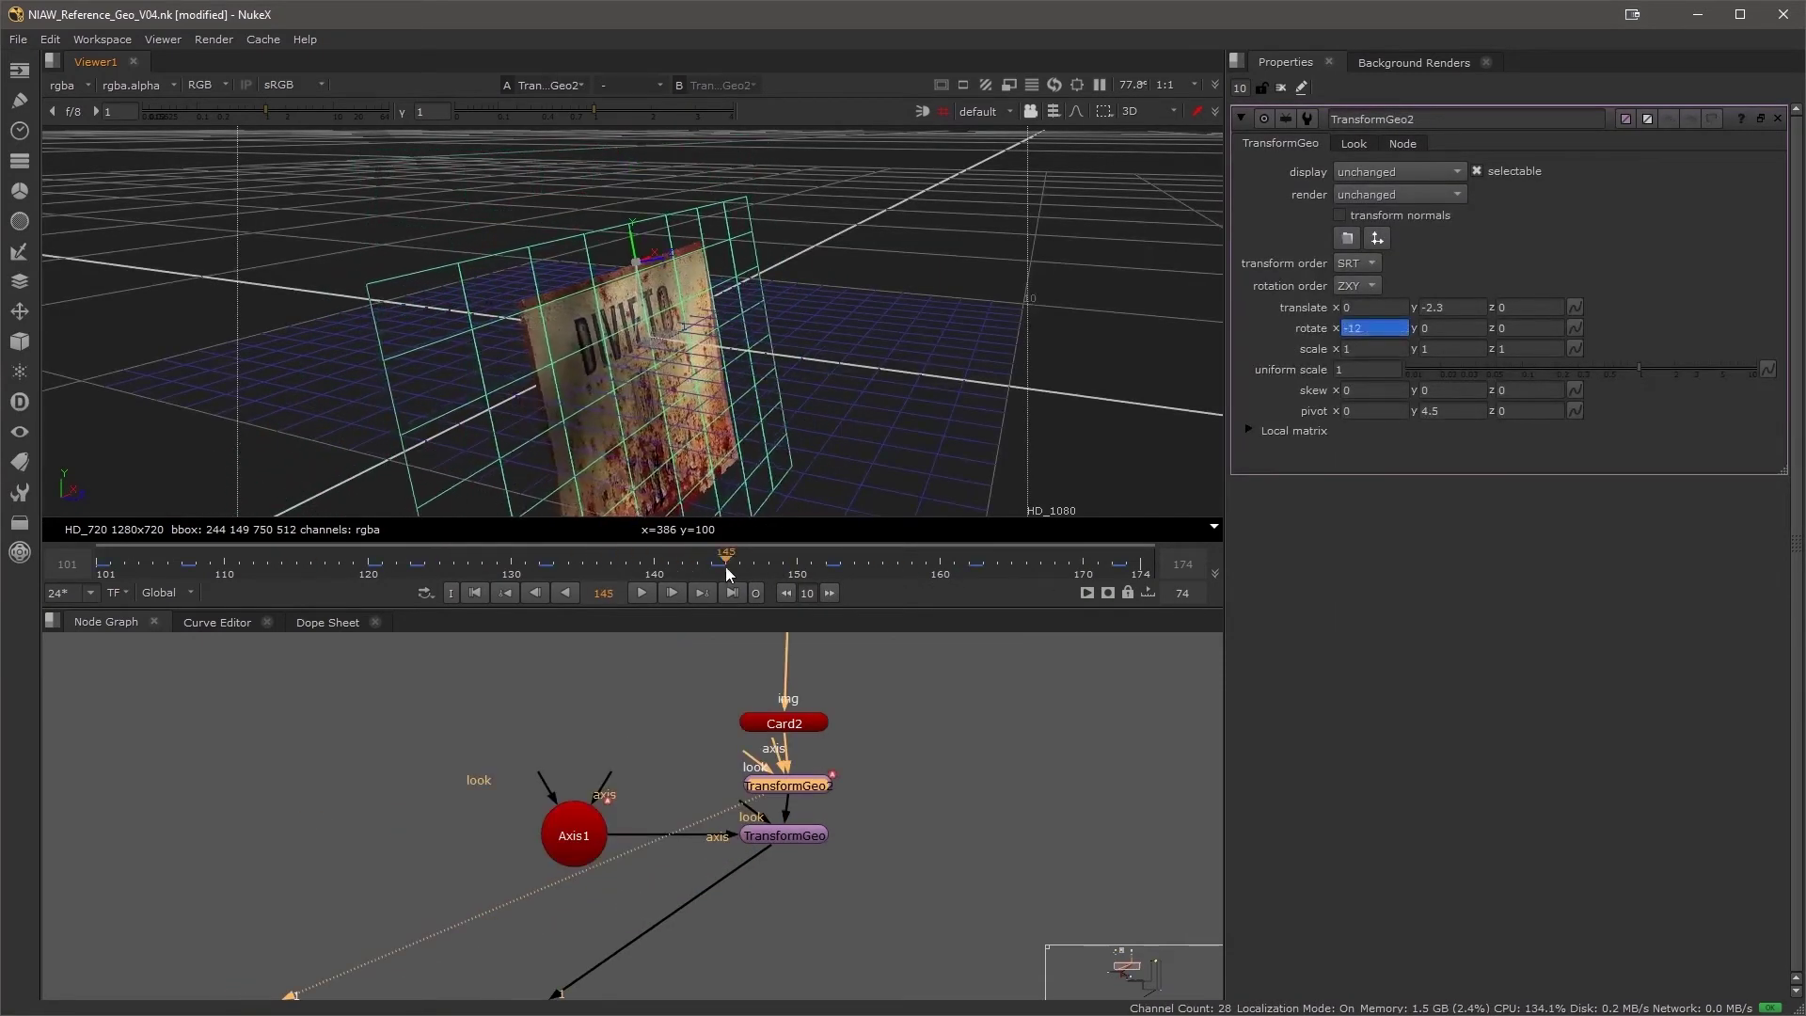
pyautogui.moveTo(727, 573); pyautogui.dragTo(1025, 570)
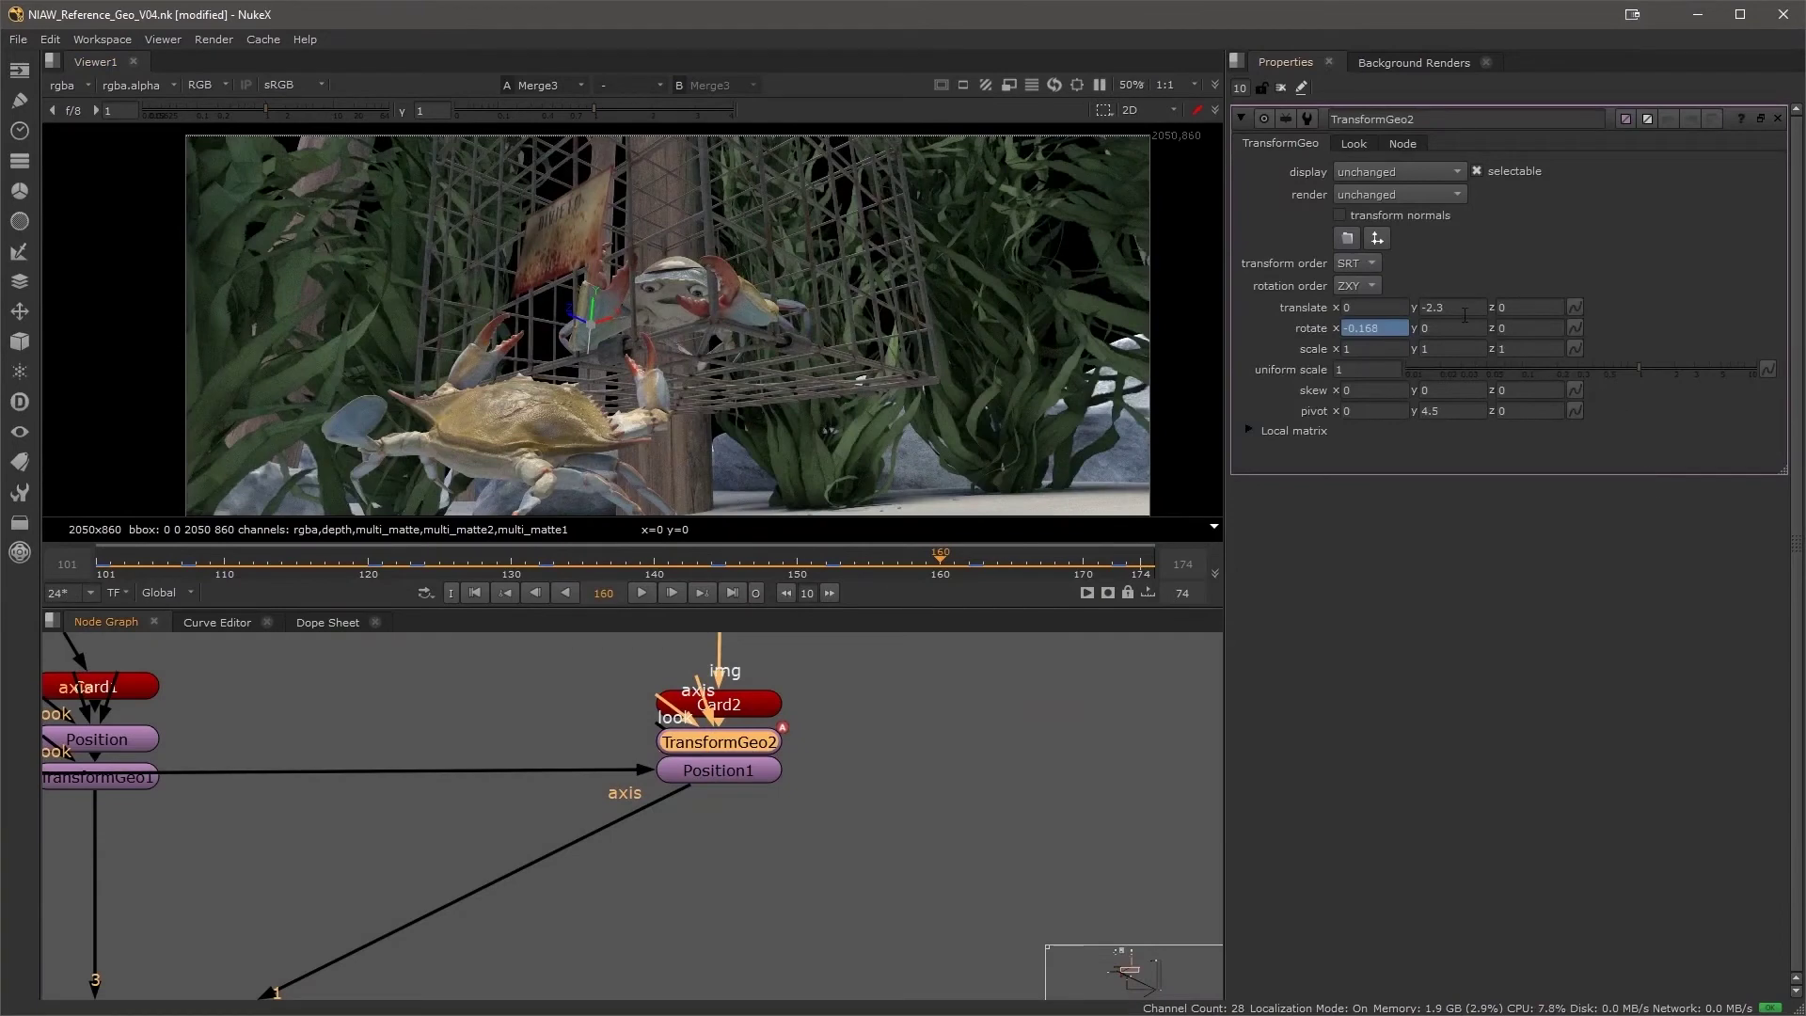
# - Lower the translate Y value of TransformGeo2 in several increments to shift the sign on the crab trap
pyautogui.click(1426, 306)
pyautogui.press('Down')
pyautogui.press('Down')
pyautogui.press('Down')
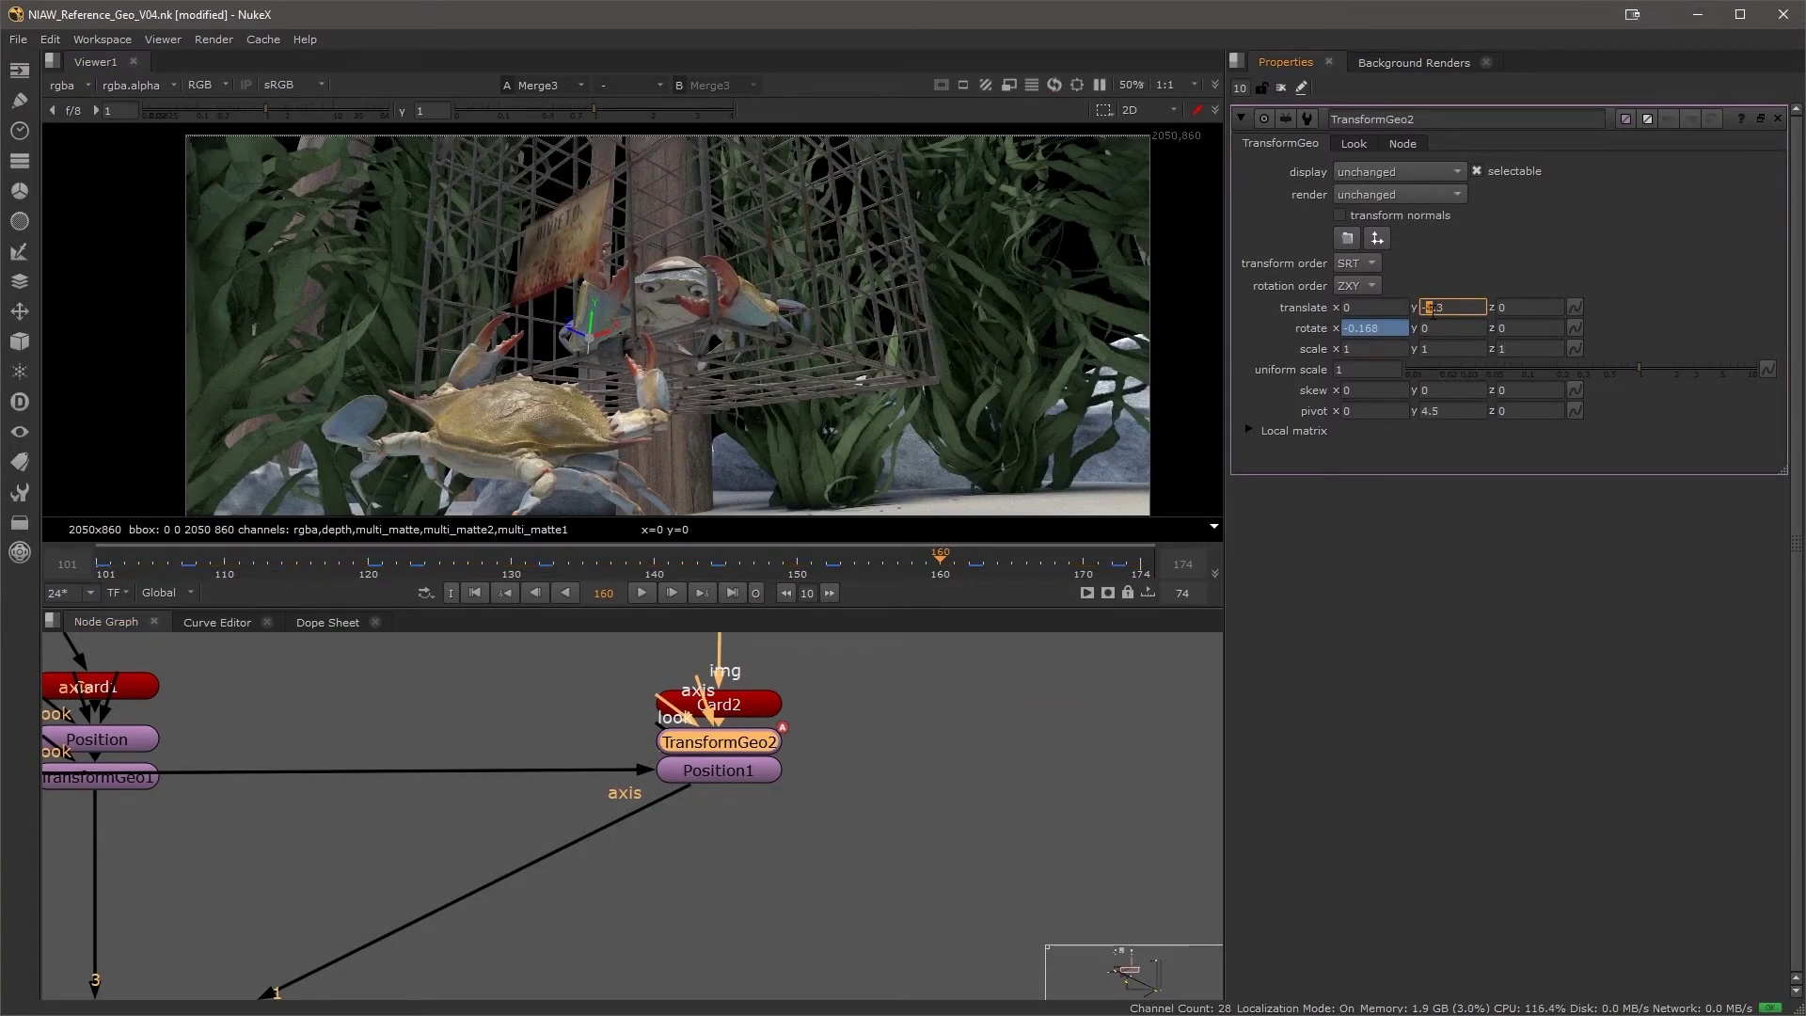
pyautogui.press('Down')
pyautogui.press('Down')
pyautogui.press('Down')
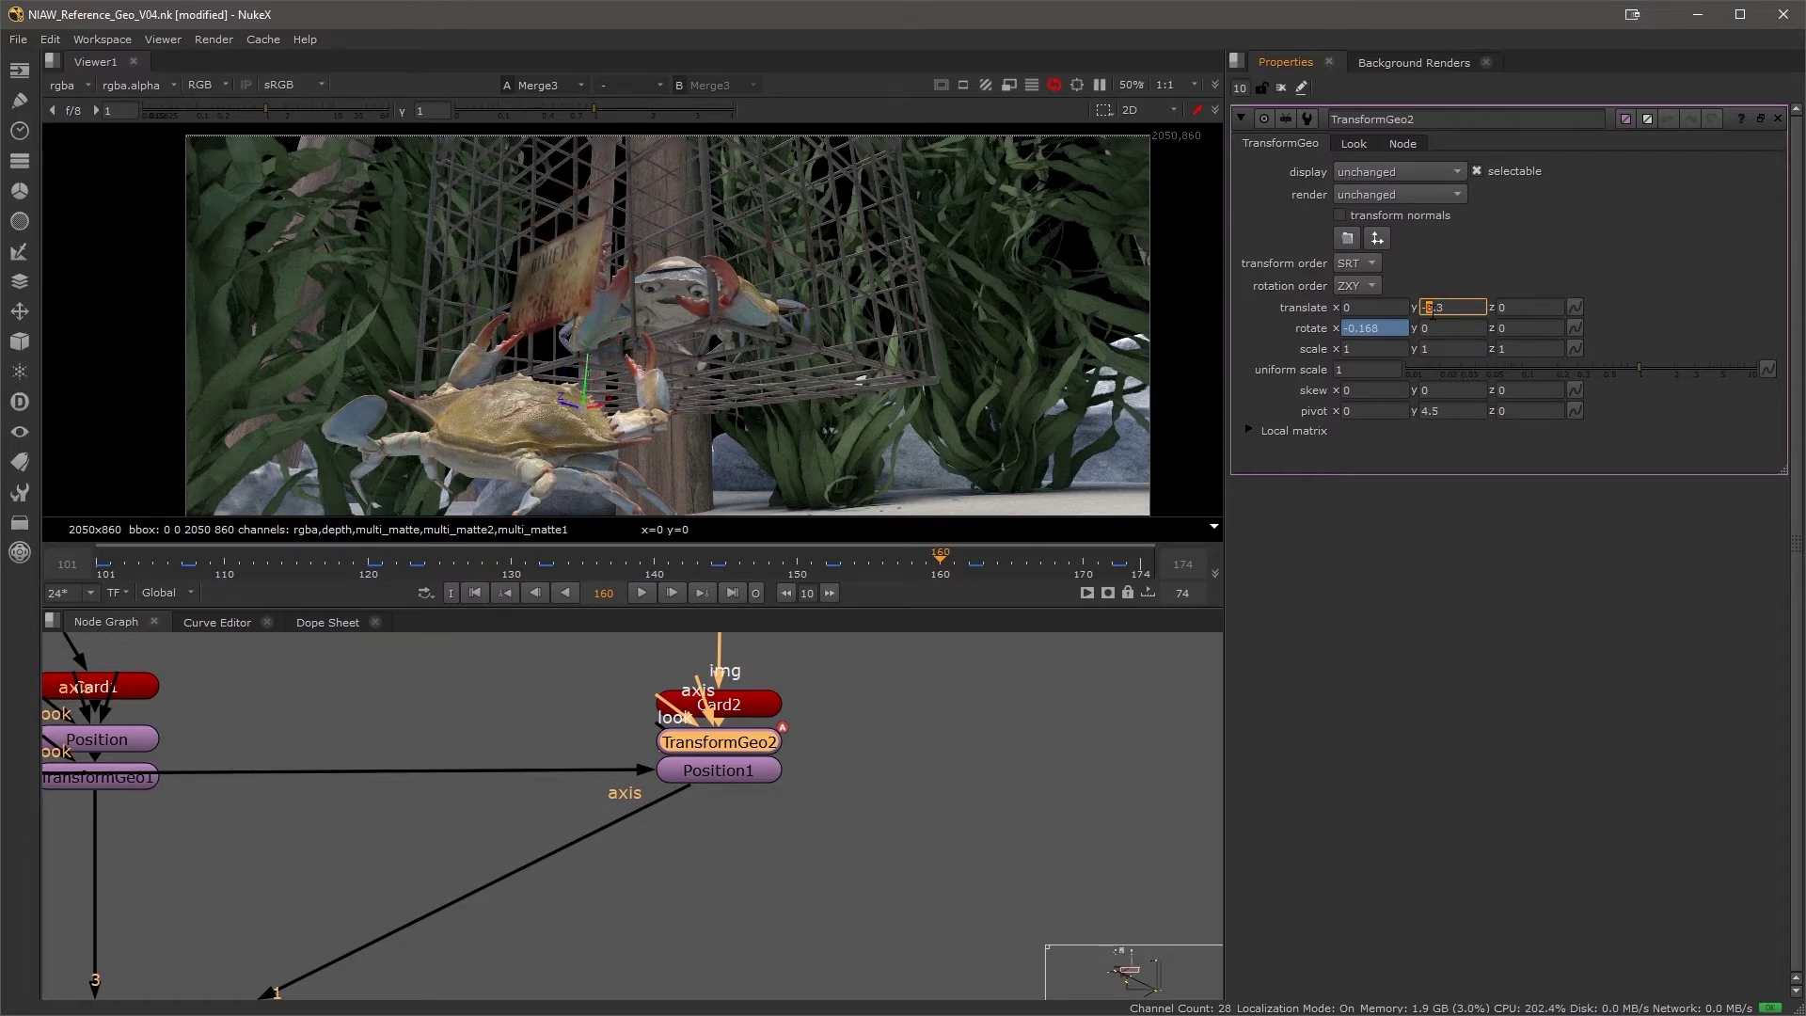
pyautogui.press('Down')
pyautogui.press('Down')
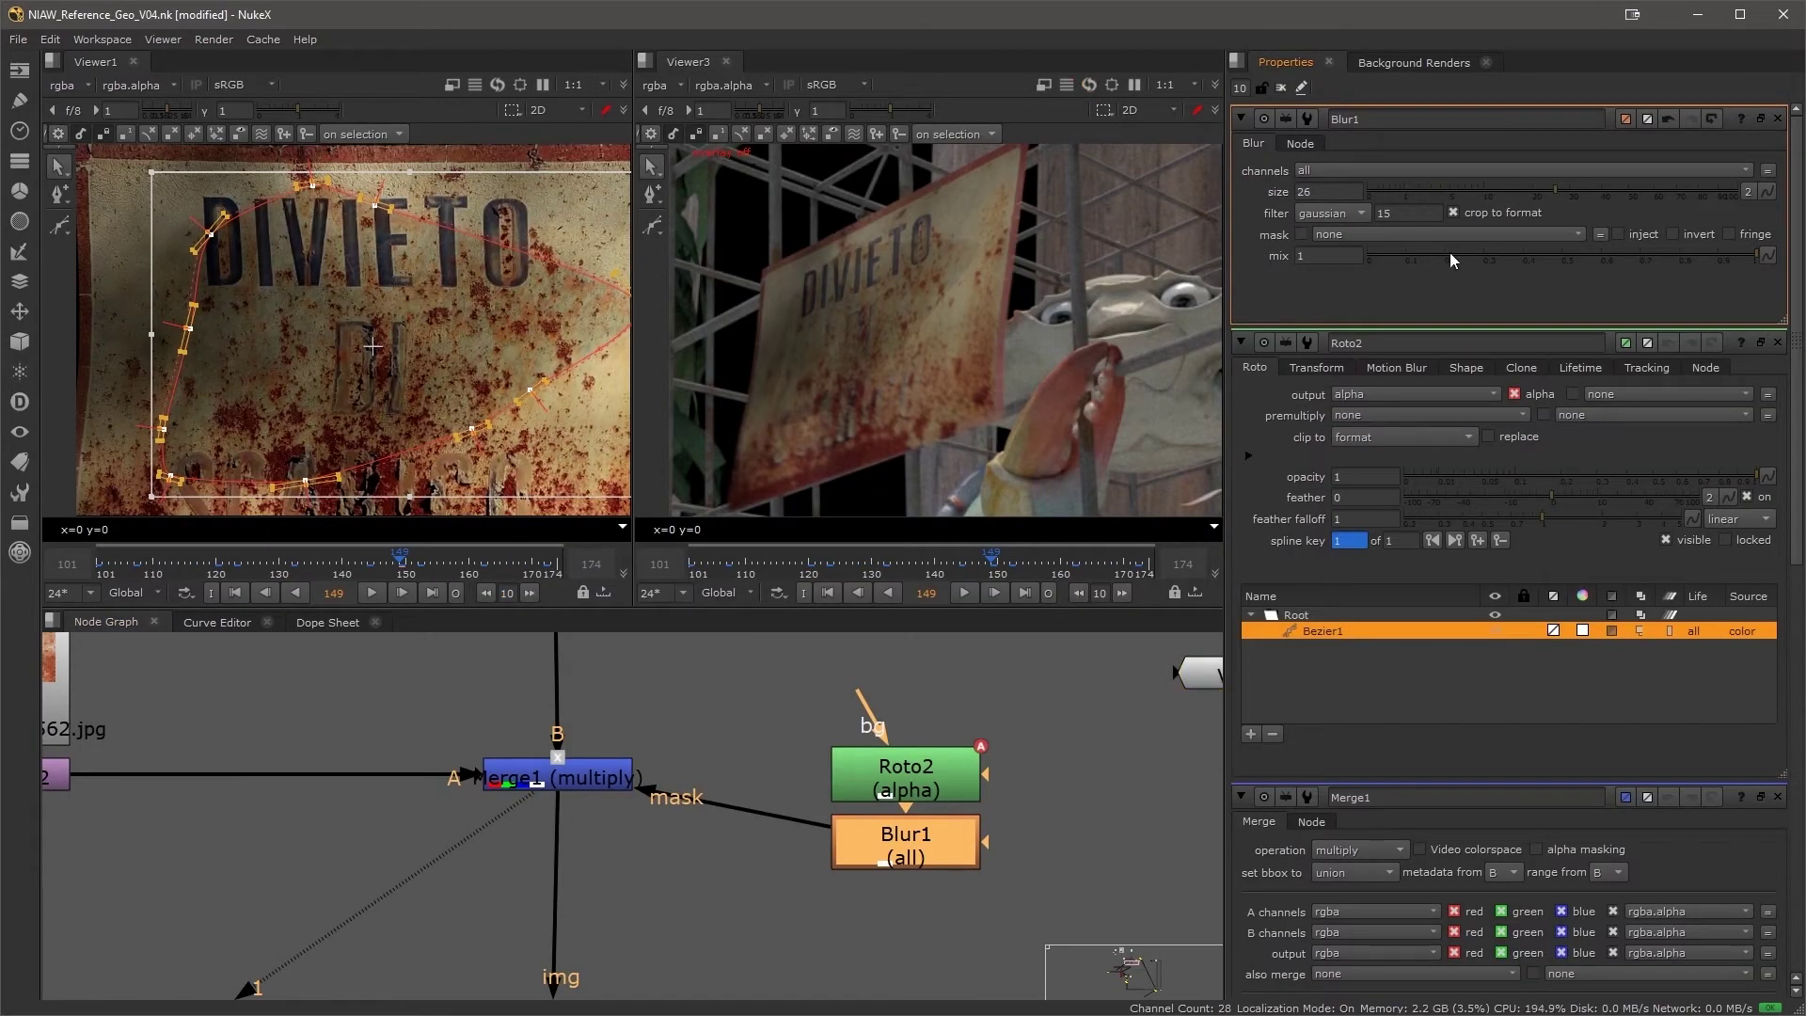
# - Review the sign's mask nodes and the Scene1 setup with the sign and trap geometry in the viewer
pyautogui.moveTo(530, 760); pyautogui.dragTo(850, 759, button='middle')
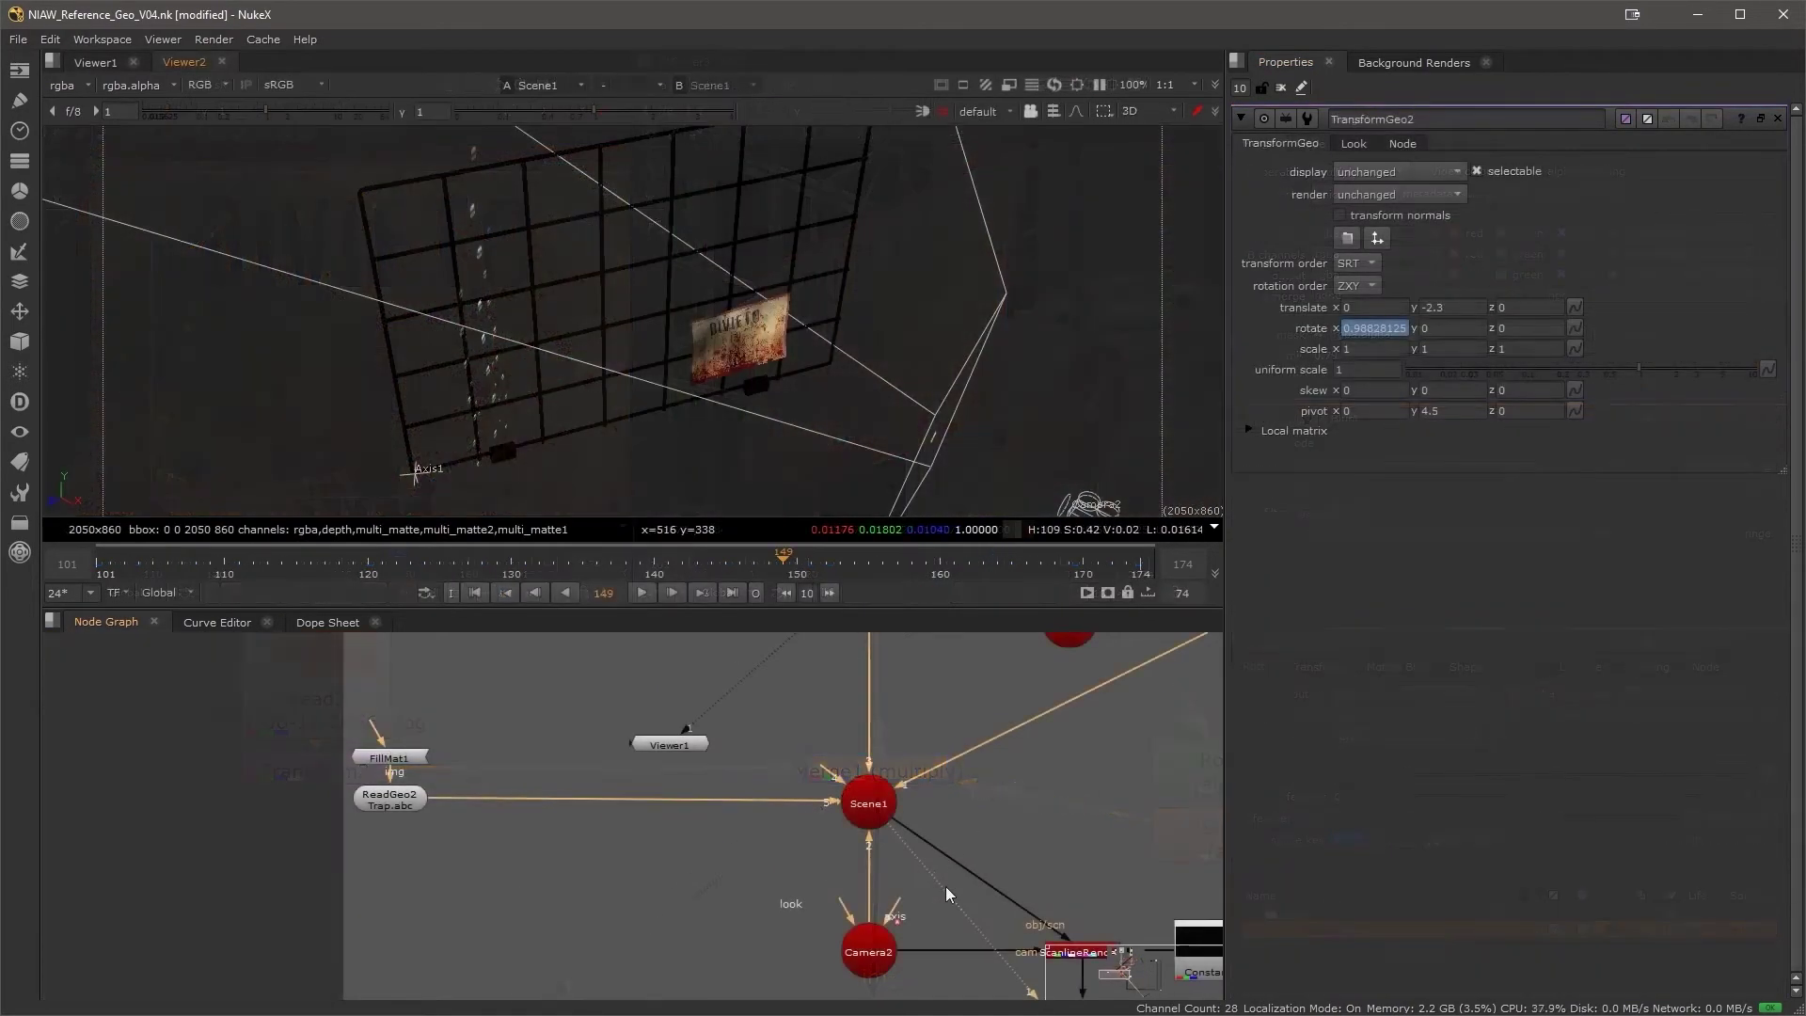
pyautogui.click(697, 832)
pyautogui.press('1')
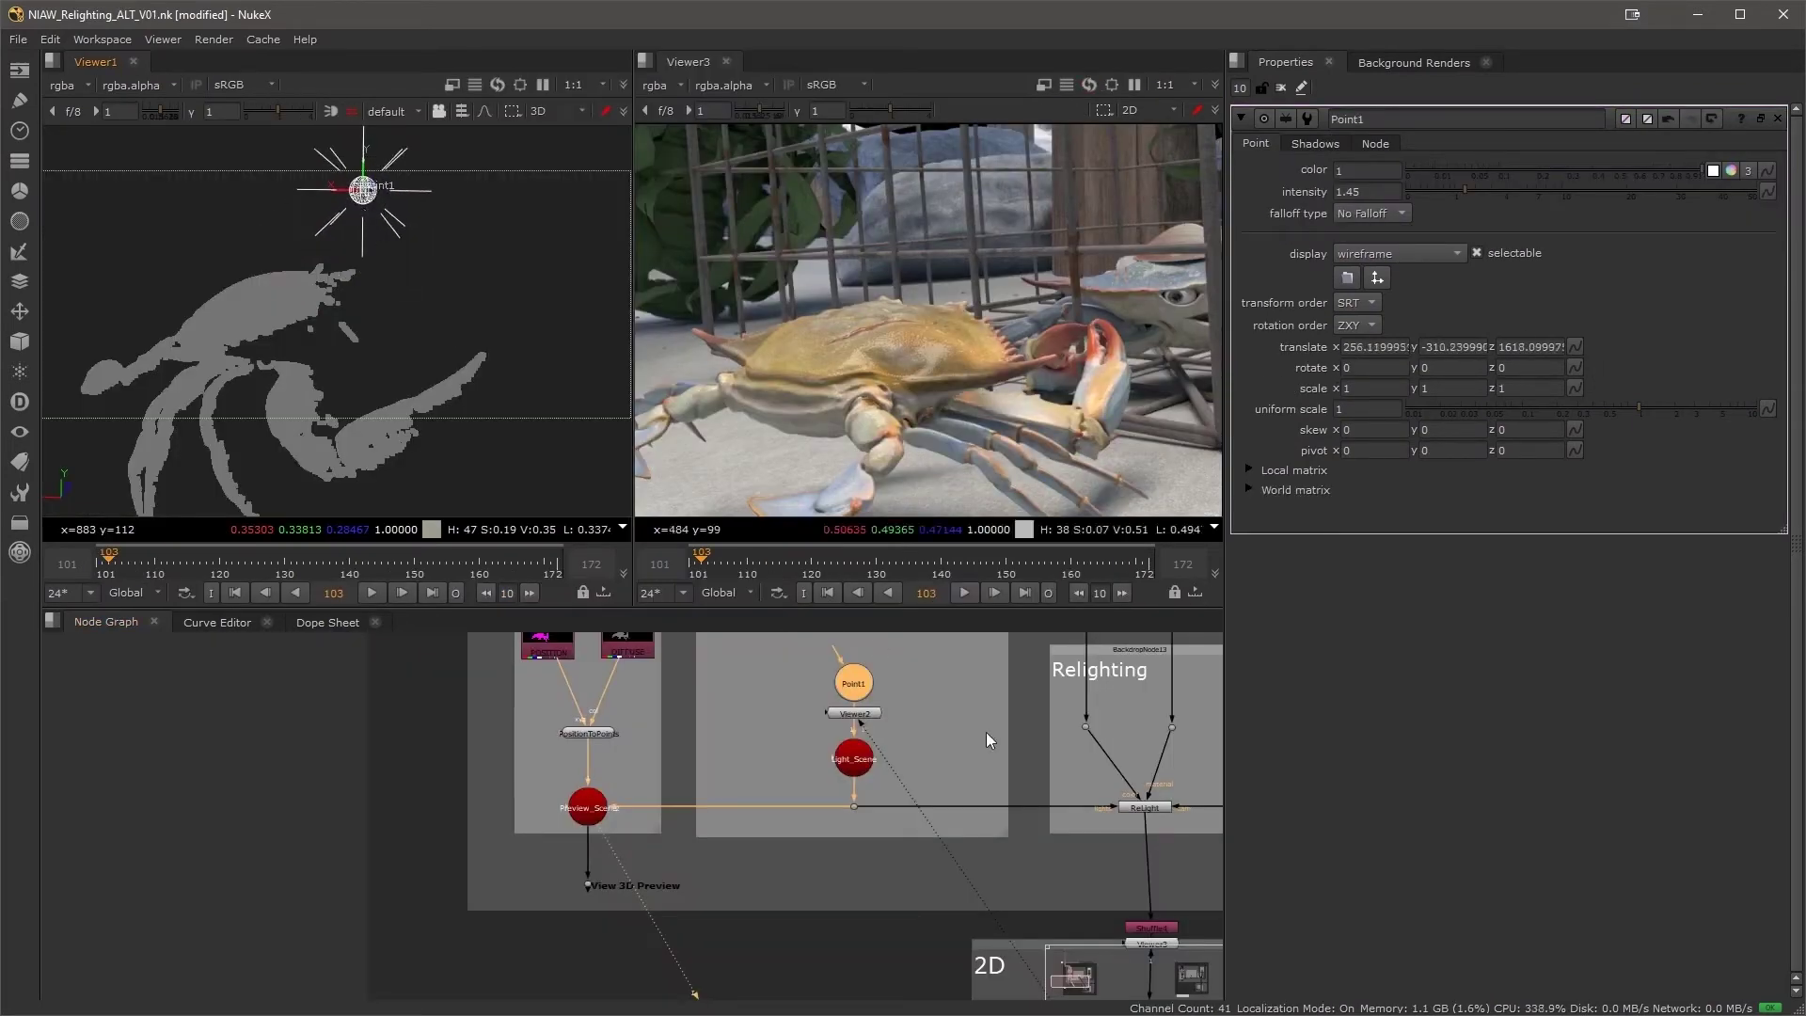
# - Open ColorCorrect6 in the Merge Lighting Over Original BG section and tint its master gain to 0, 1, 0.603876
pyautogui.moveTo(913, 884); pyautogui.dragTo(696, 852, button='middle')
pyautogui.scroll(4, 697, 896)
pyautogui.doubleClick(697, 894)
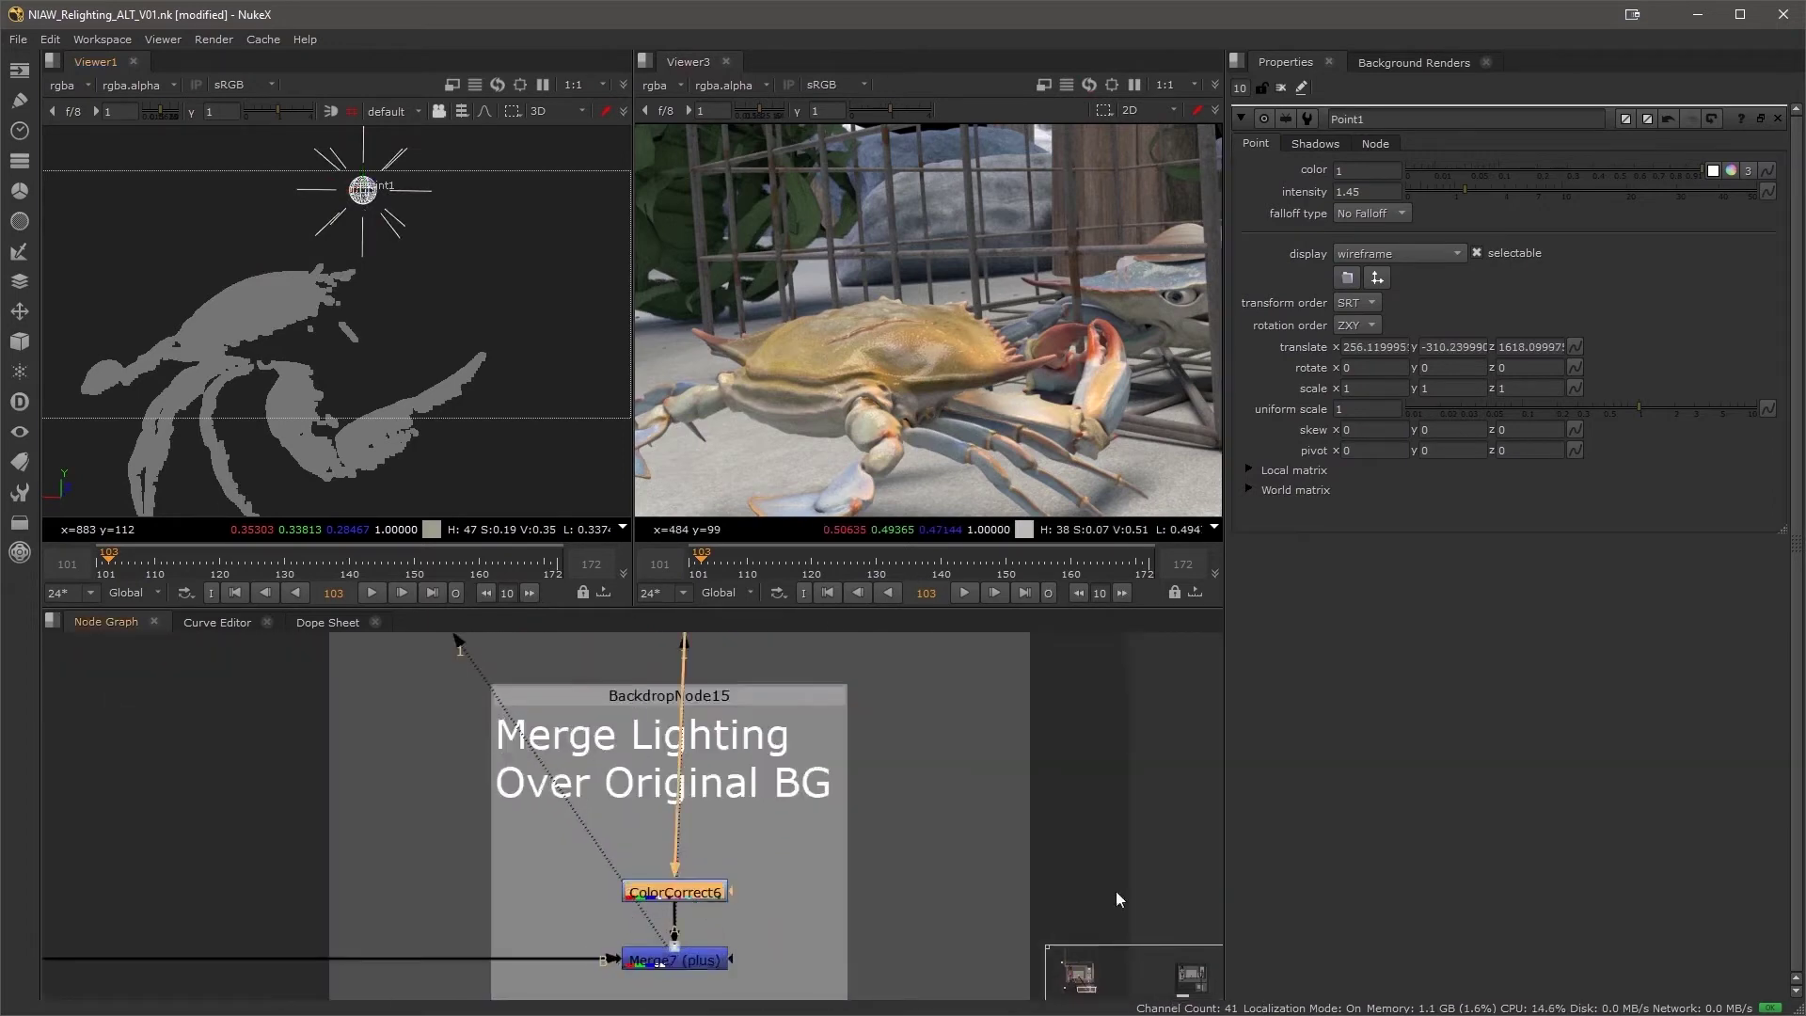
pyautogui.keyDown('ctrl'); pyautogui.moveTo(1130, 399); pyautogui.dragTo(691, 301); pyautogui.keyUp('ctrl')
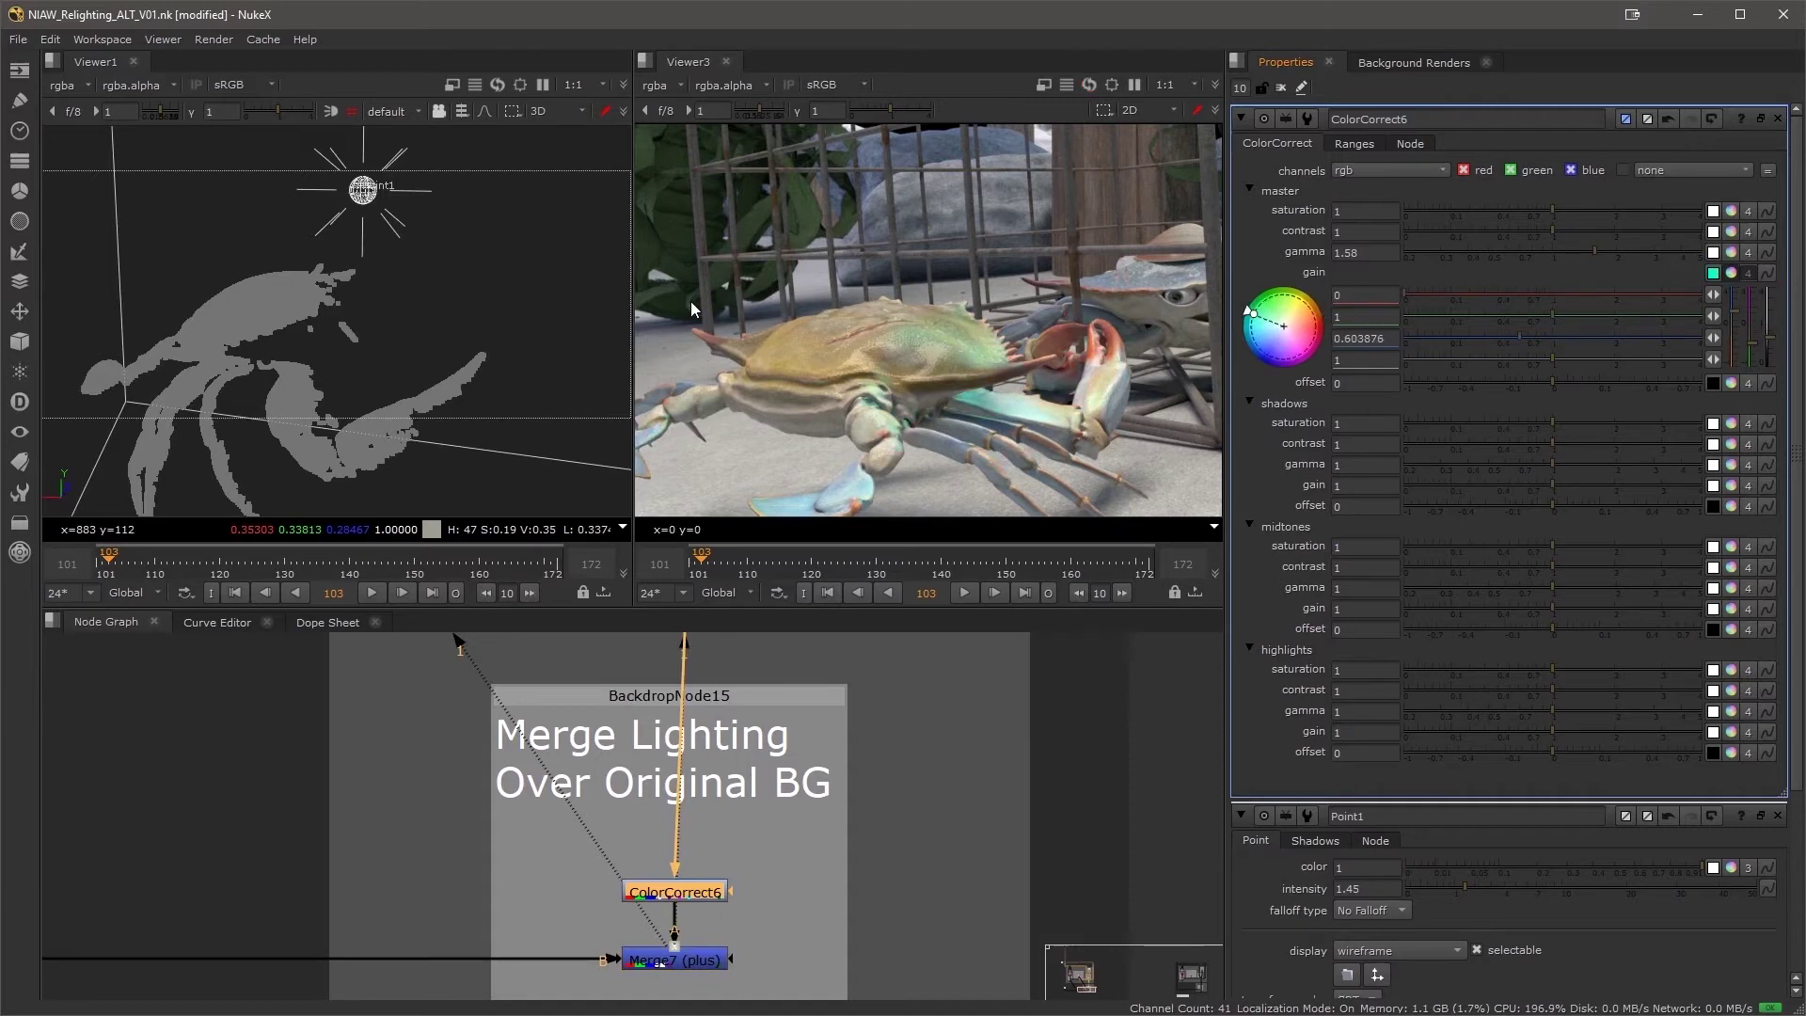
# - Move the Point1 light closer to the crab's point cloud in the 3D viewer
pyautogui.click(362, 191)
pyautogui.moveTo(362, 192); pyautogui.dragTo(424, 231)
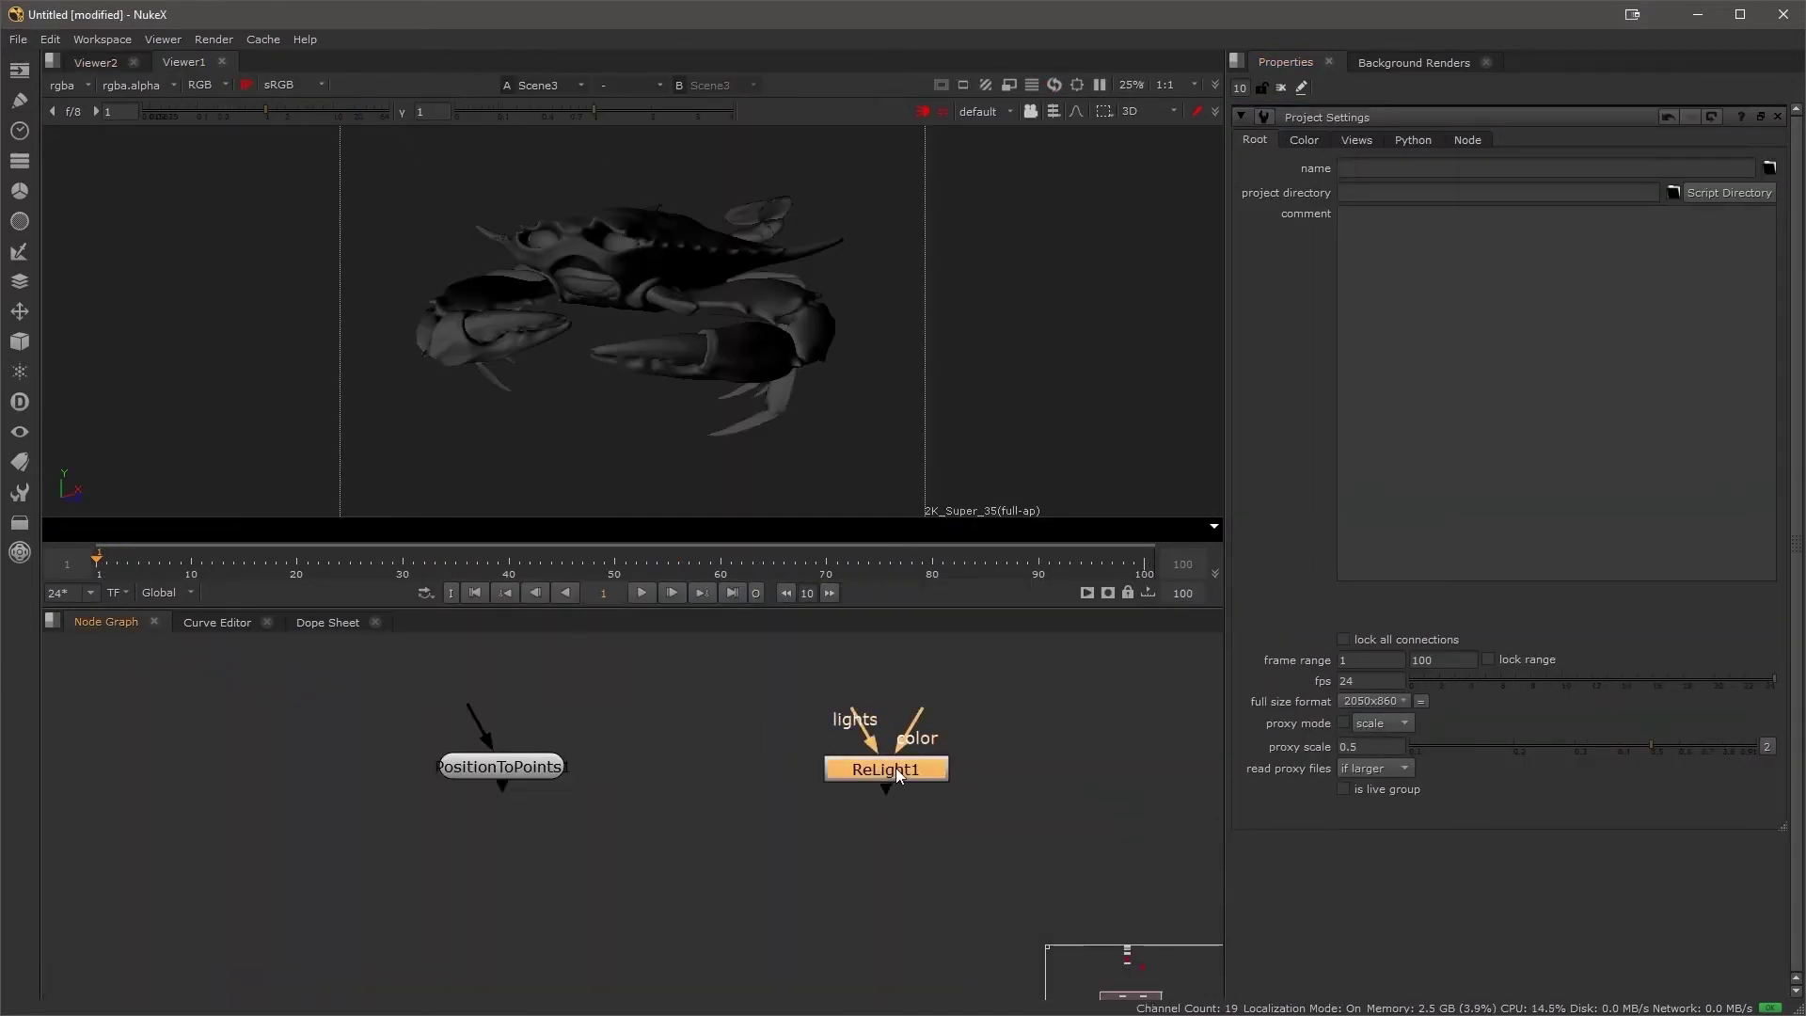
# - Open the properties of the PositionToPoints1 node
pyautogui.click(514, 771)
pyautogui.click(532, 835)
pyautogui.moveTo(617, 734); pyautogui.dragTo(999, 740, button='middle')
pyautogui.scroll(2, 959, 738)
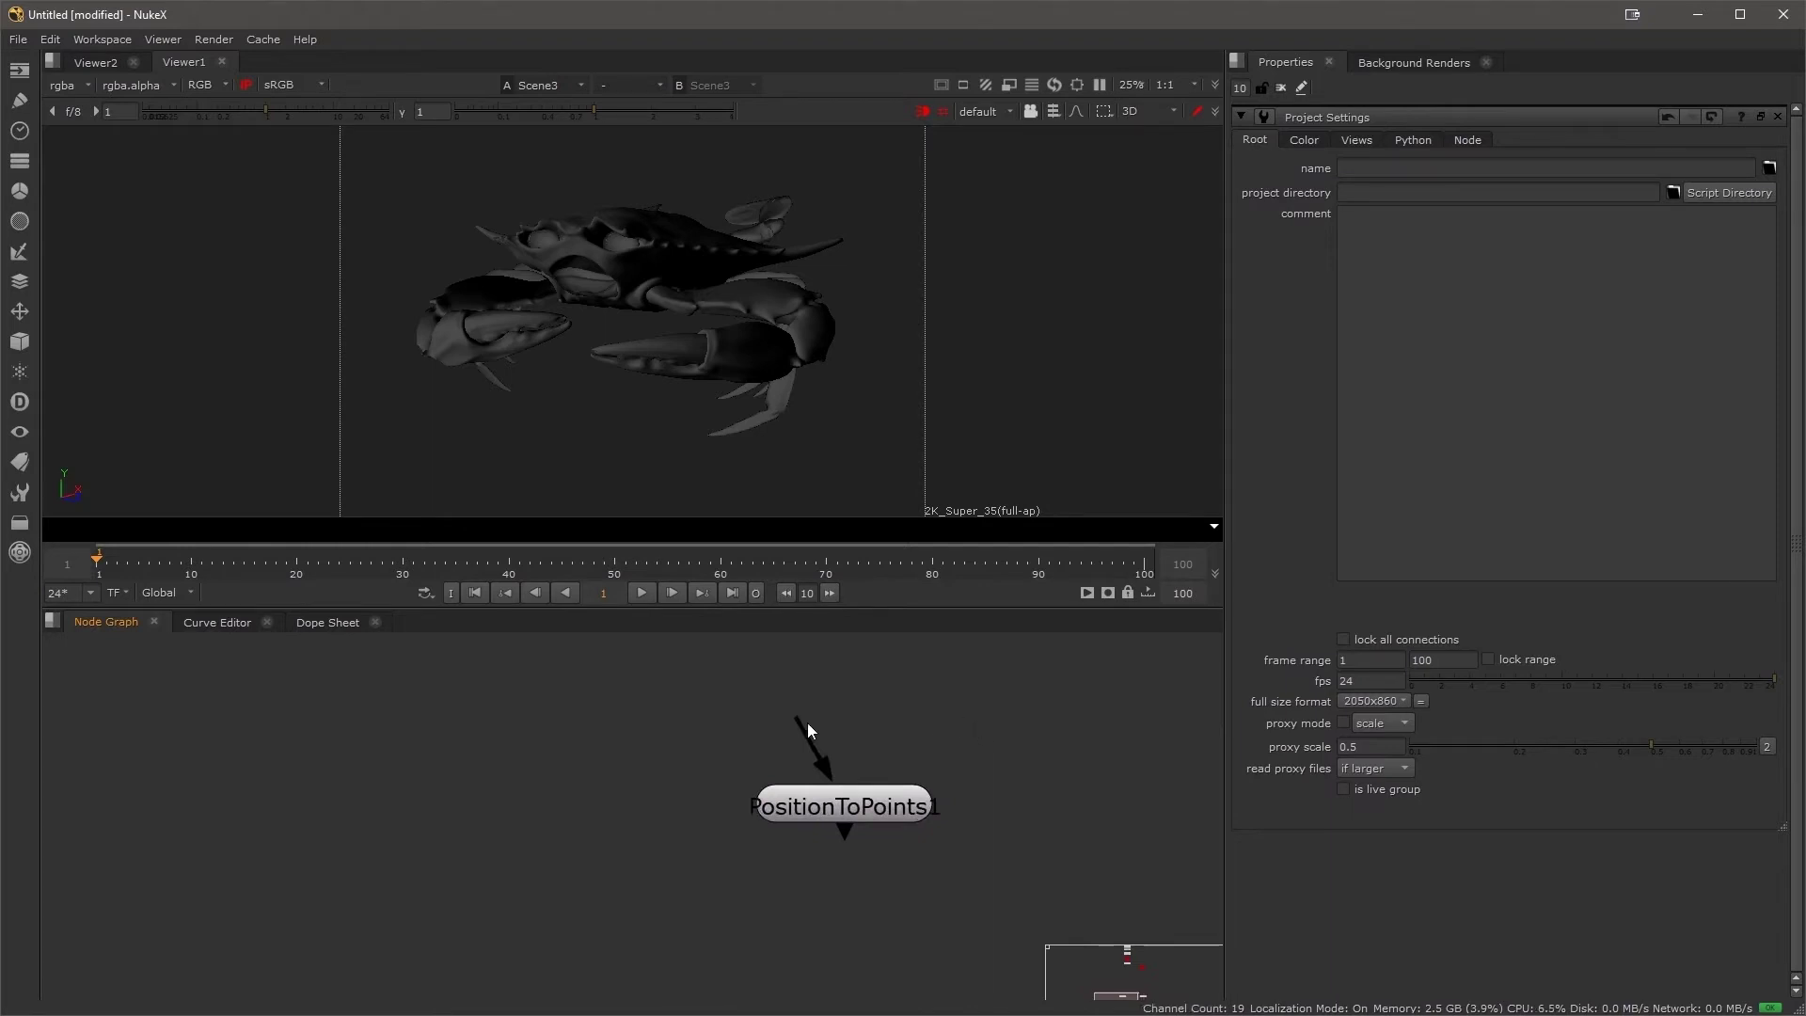
pyautogui.doubleClick(815, 802)
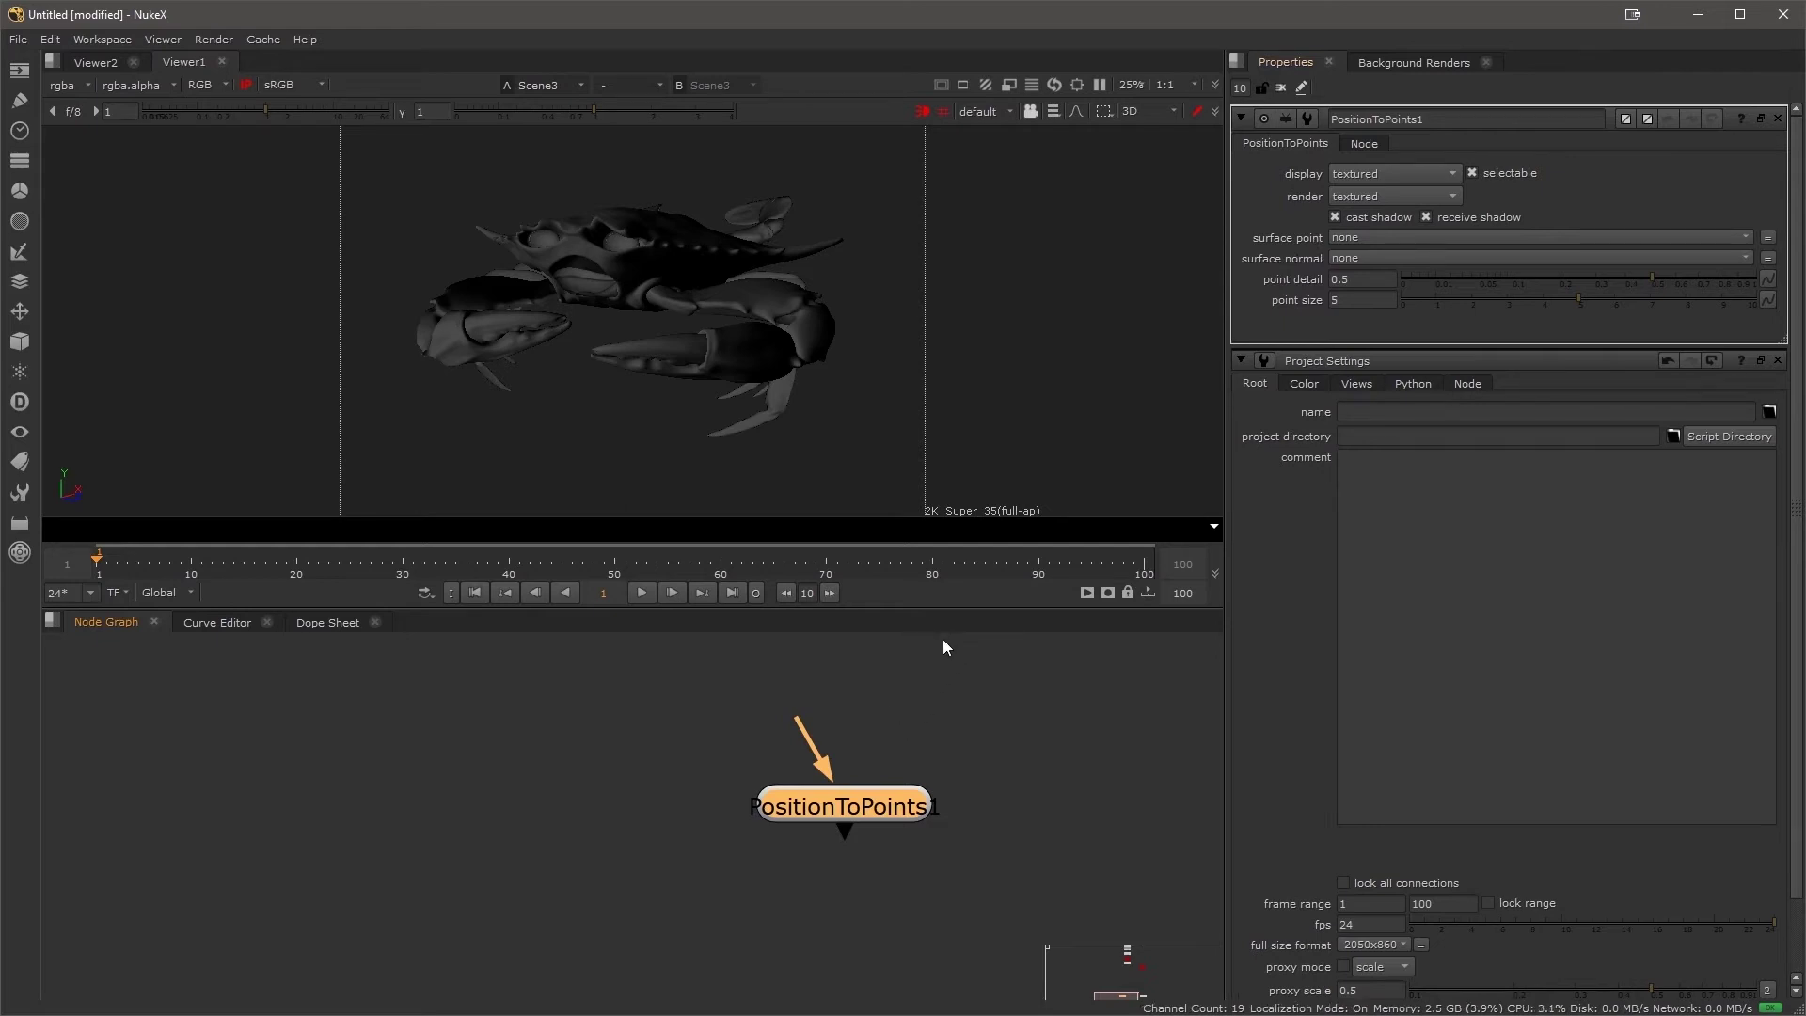
# - Move the Viewer1 node away from Scene3 in the node graph and select the ReadGeo5 crab geometry
pyautogui.keyDown('ctrl'); pyautogui.moveTo(698, 370); pyautogui.dragTo(643, 336); pyautogui.keyUp('ctrl')
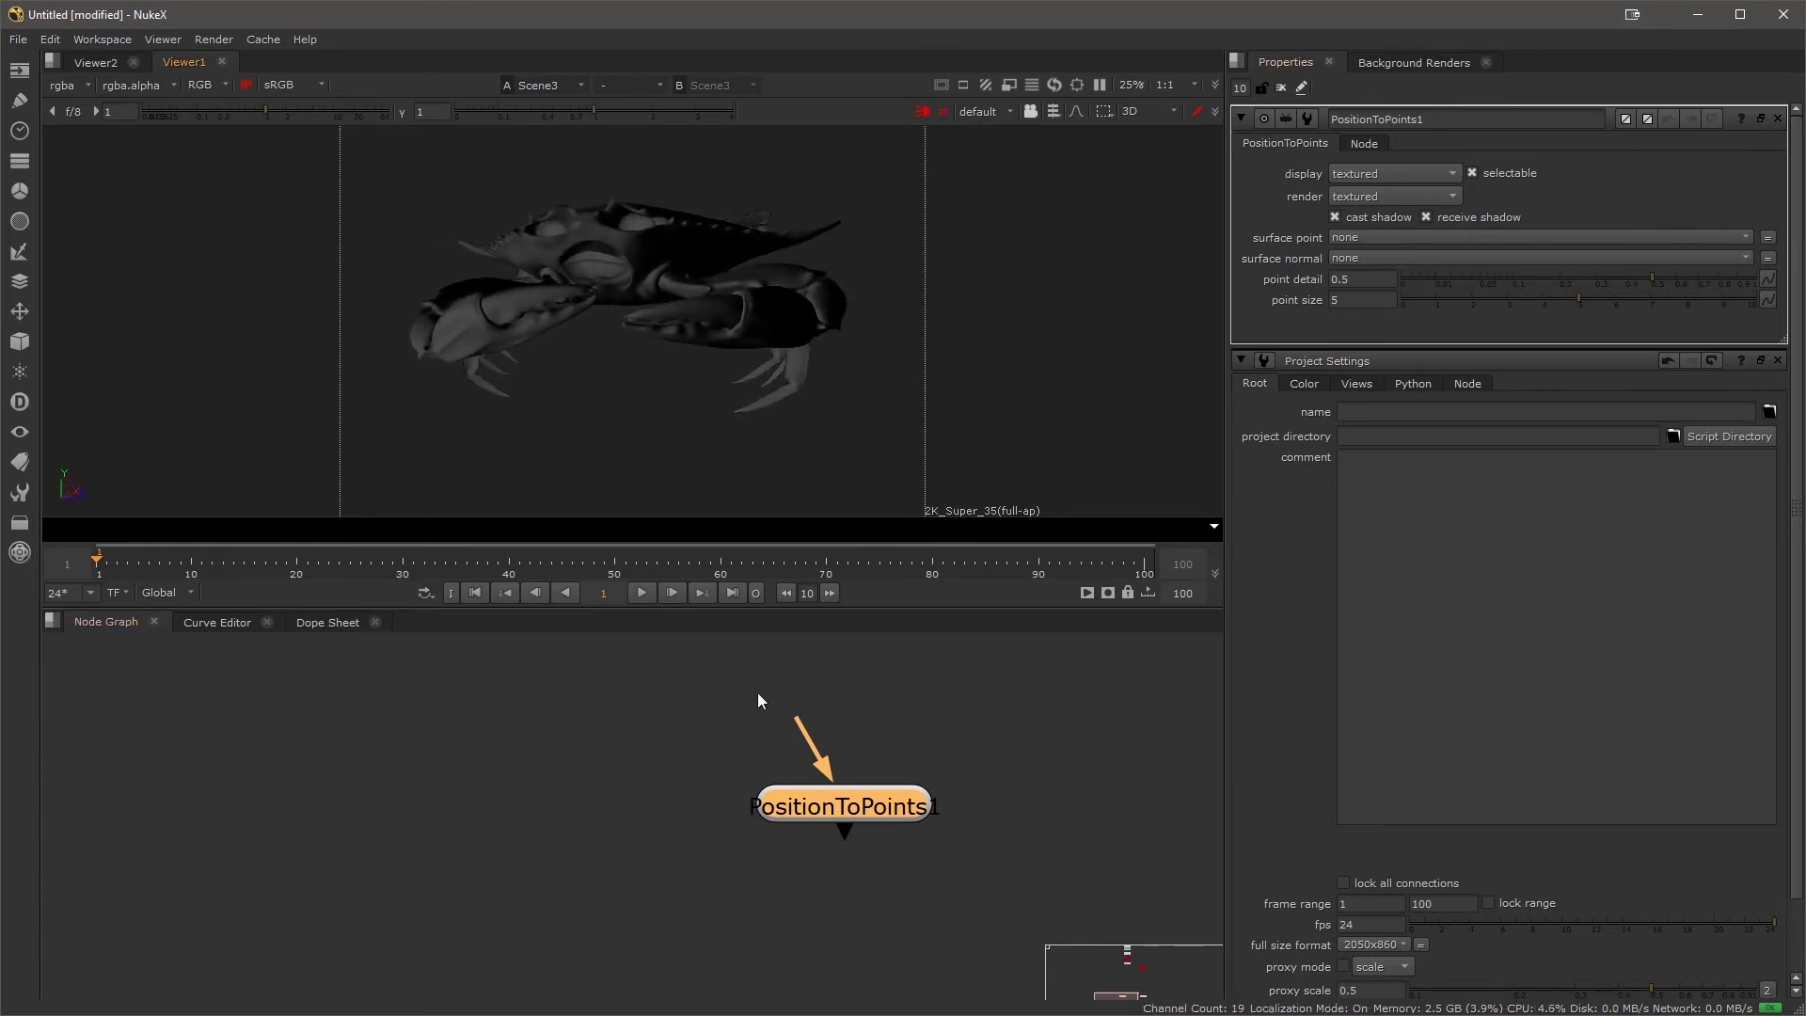
pyautogui.moveTo(713, 673); pyautogui.dragTo(688, 809, button='middle')
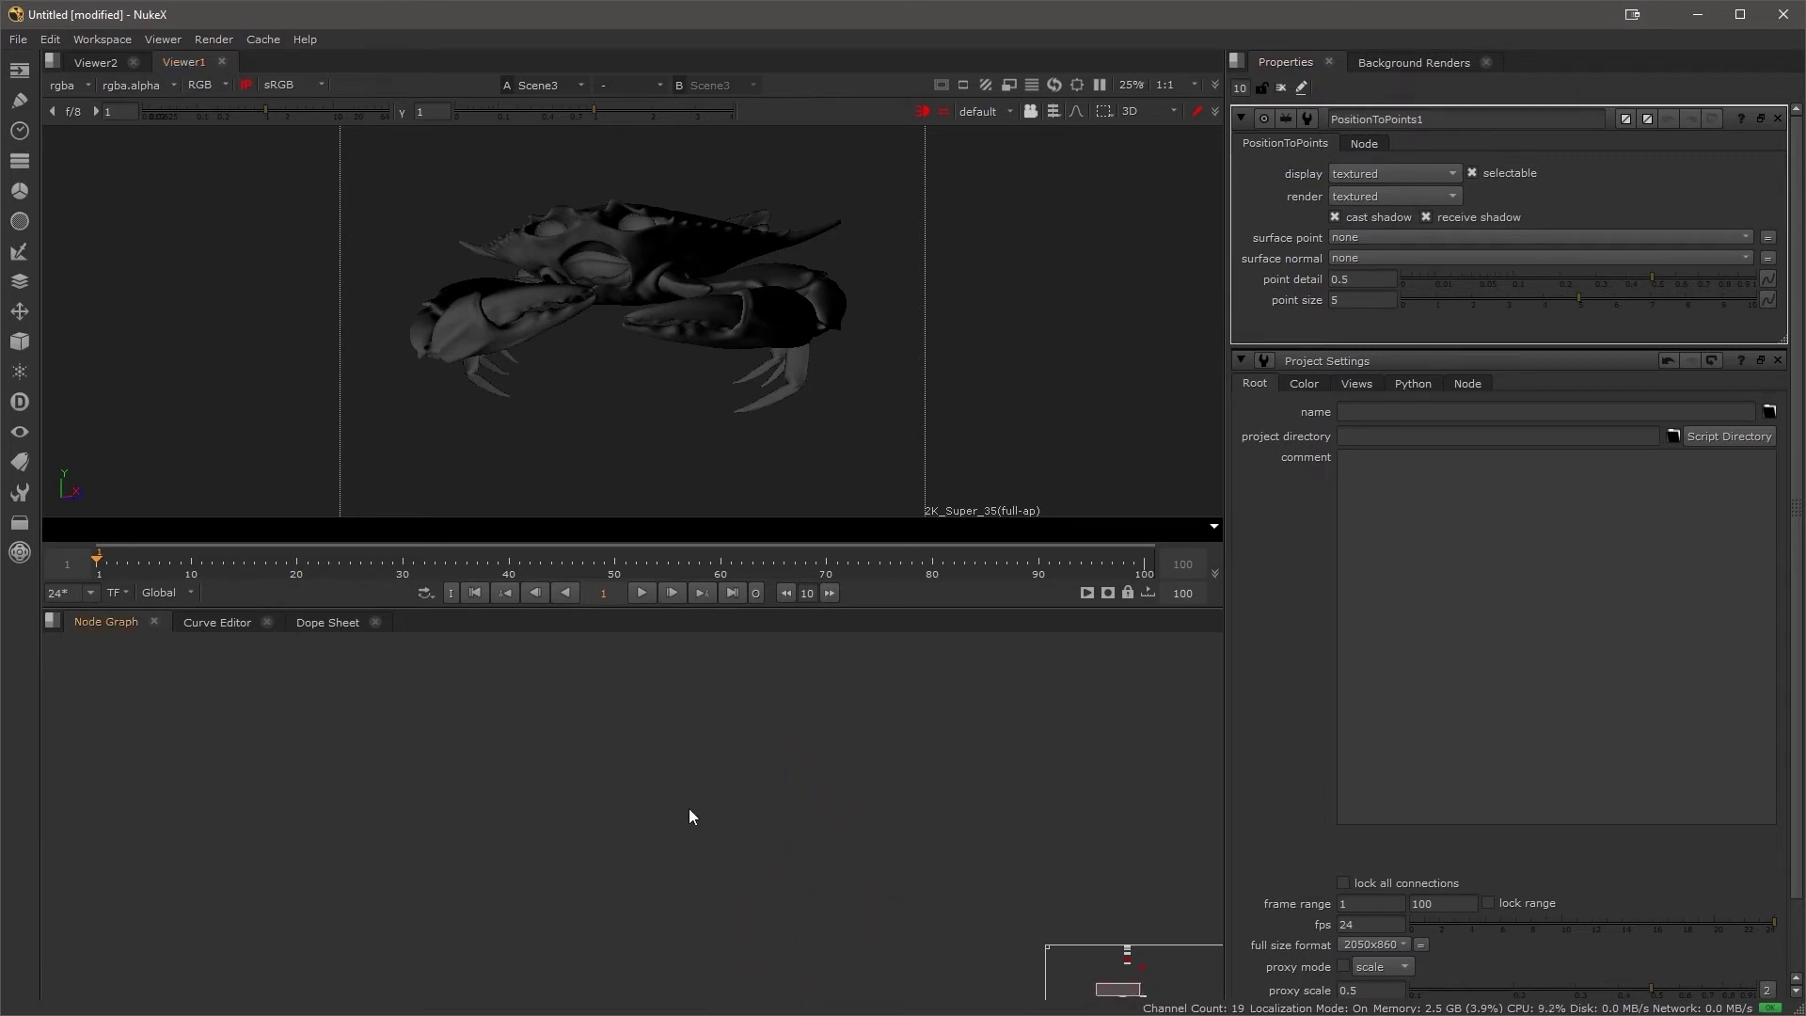
pyautogui.moveTo(720, 689); pyautogui.dragTo(683, 849, button='middle')
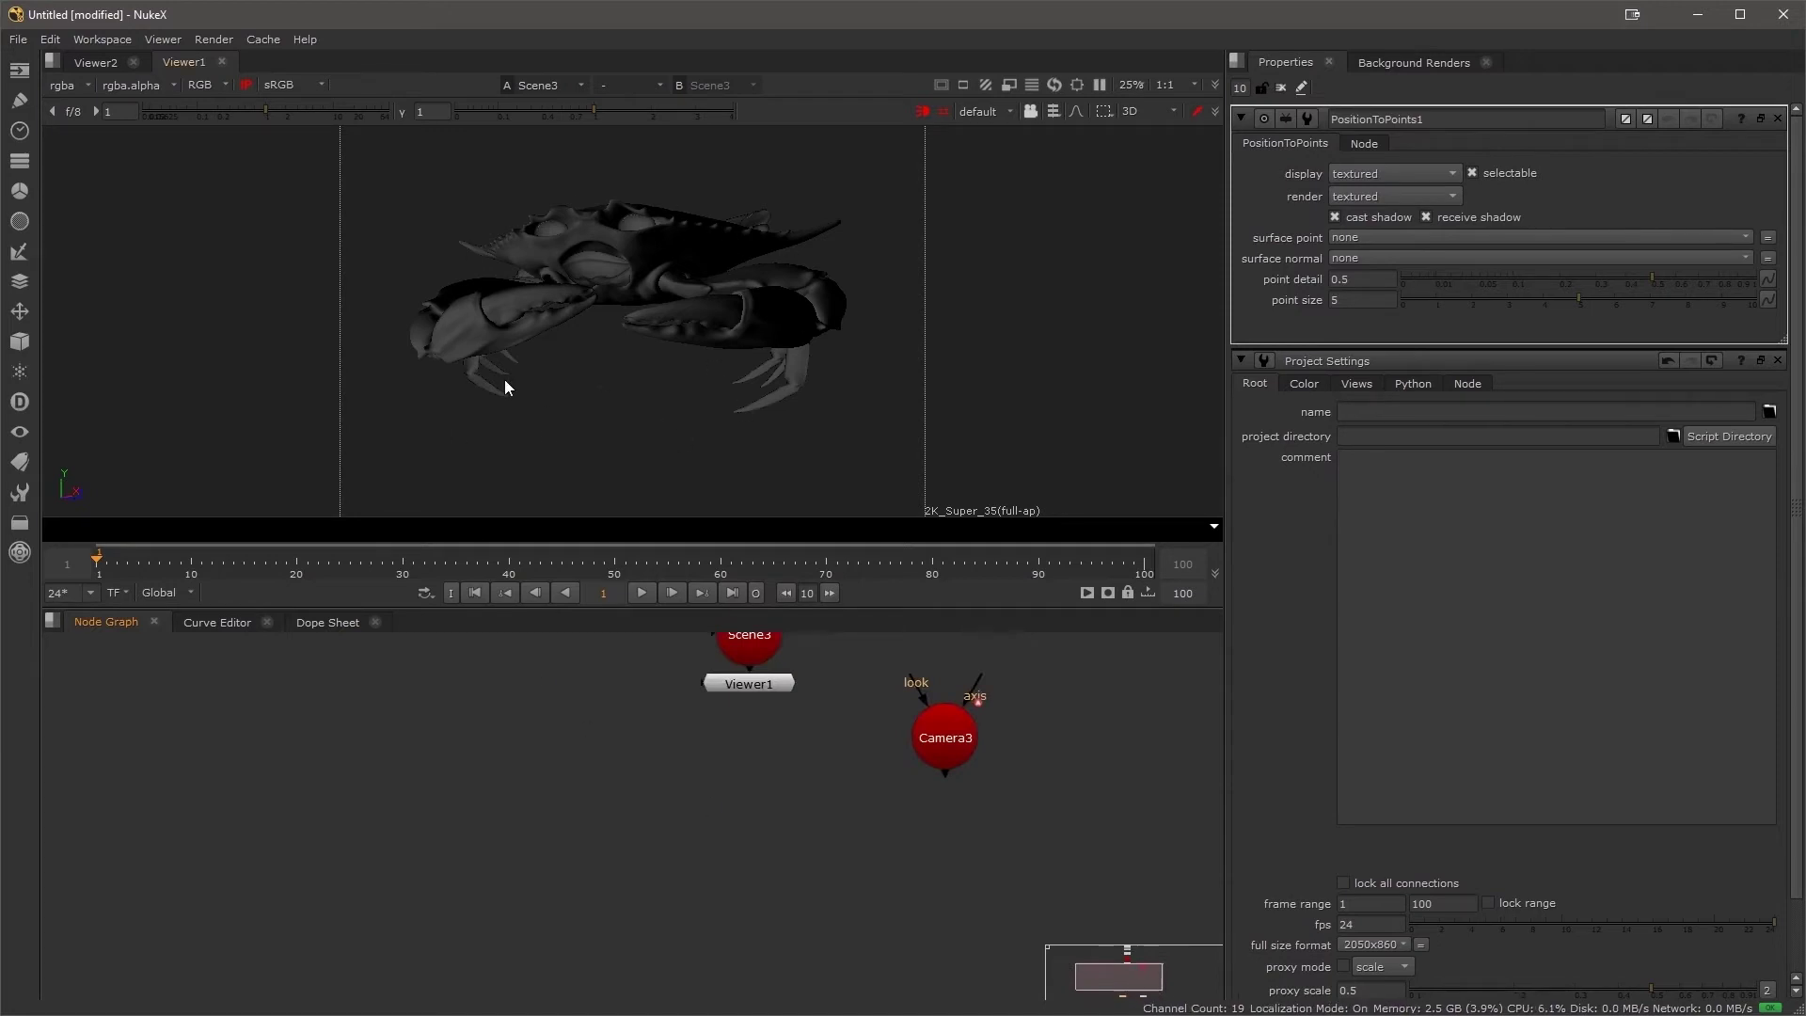
pyautogui.moveTo(758, 695); pyautogui.dragTo(239, 962)
pyautogui.click(710, 694)
pyautogui.moveTo(709, 694); pyautogui.dragTo(533, 939, button='middle')
pyautogui.scroll(3, 649, 866)
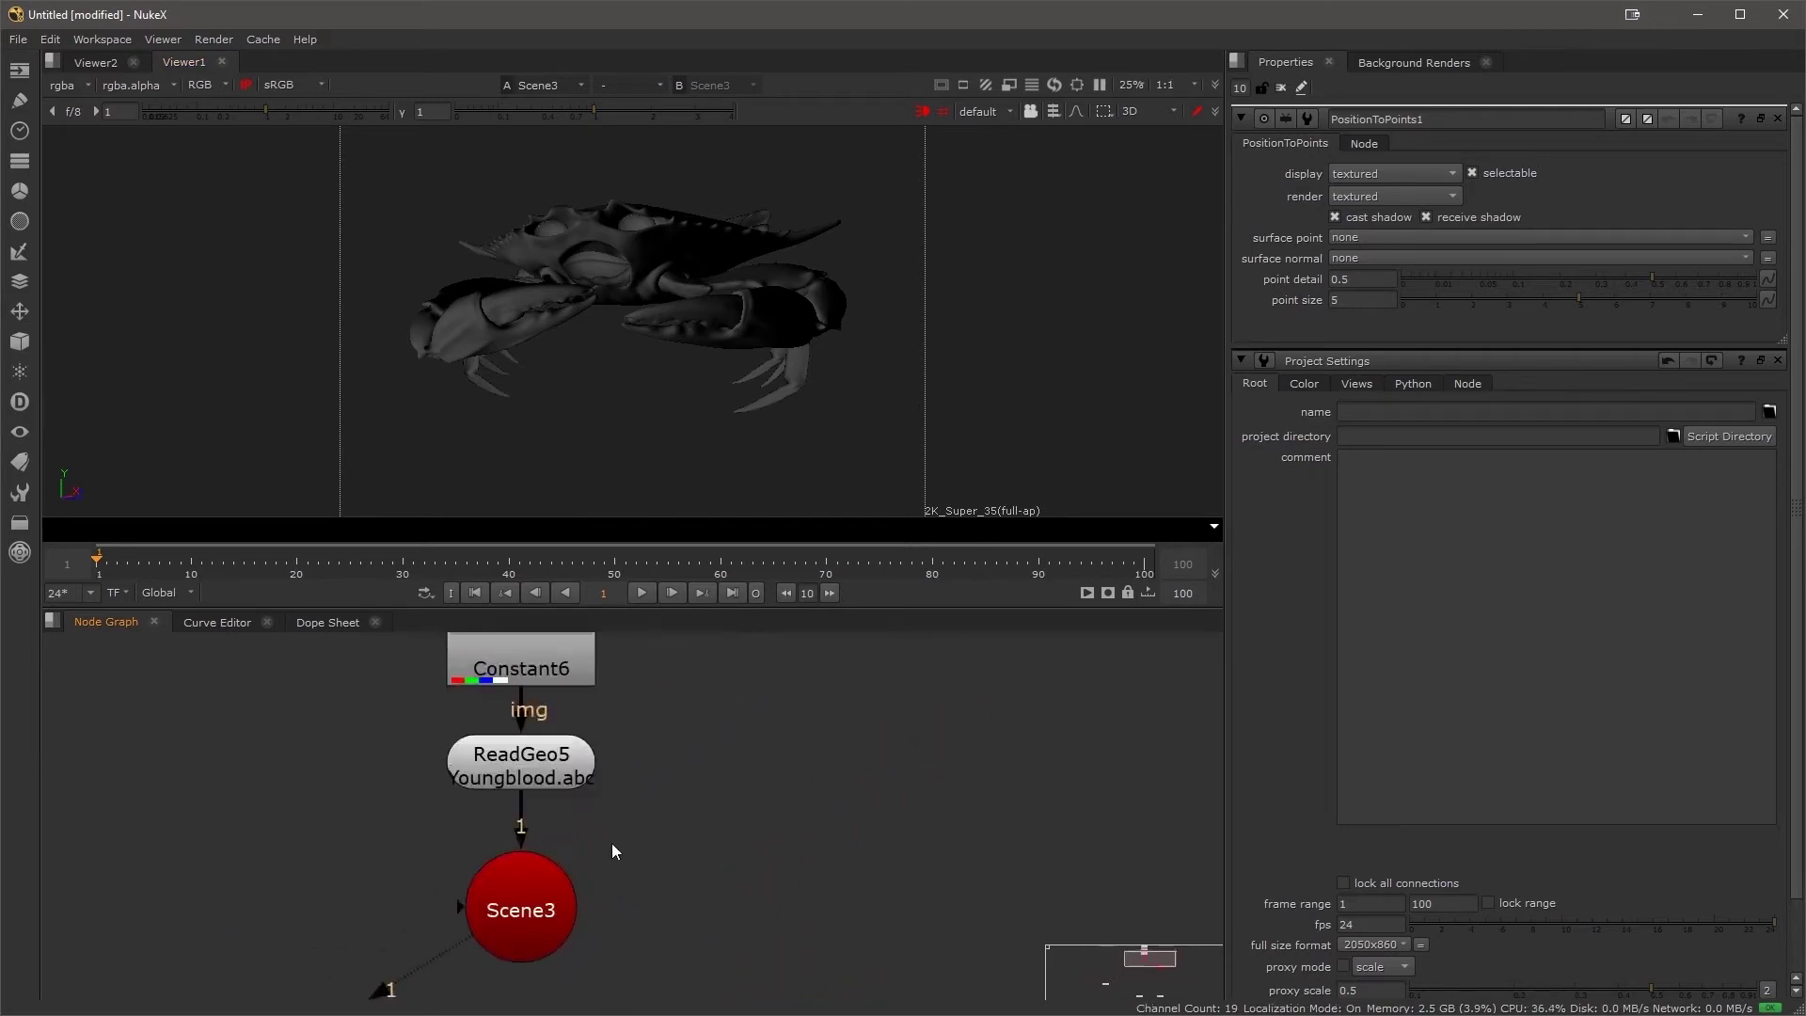
pyautogui.moveTo(617, 847); pyautogui.dragTo(689, 750, button='middle')
pyautogui.click(607, 664)
pyautogui.click(731, 779)
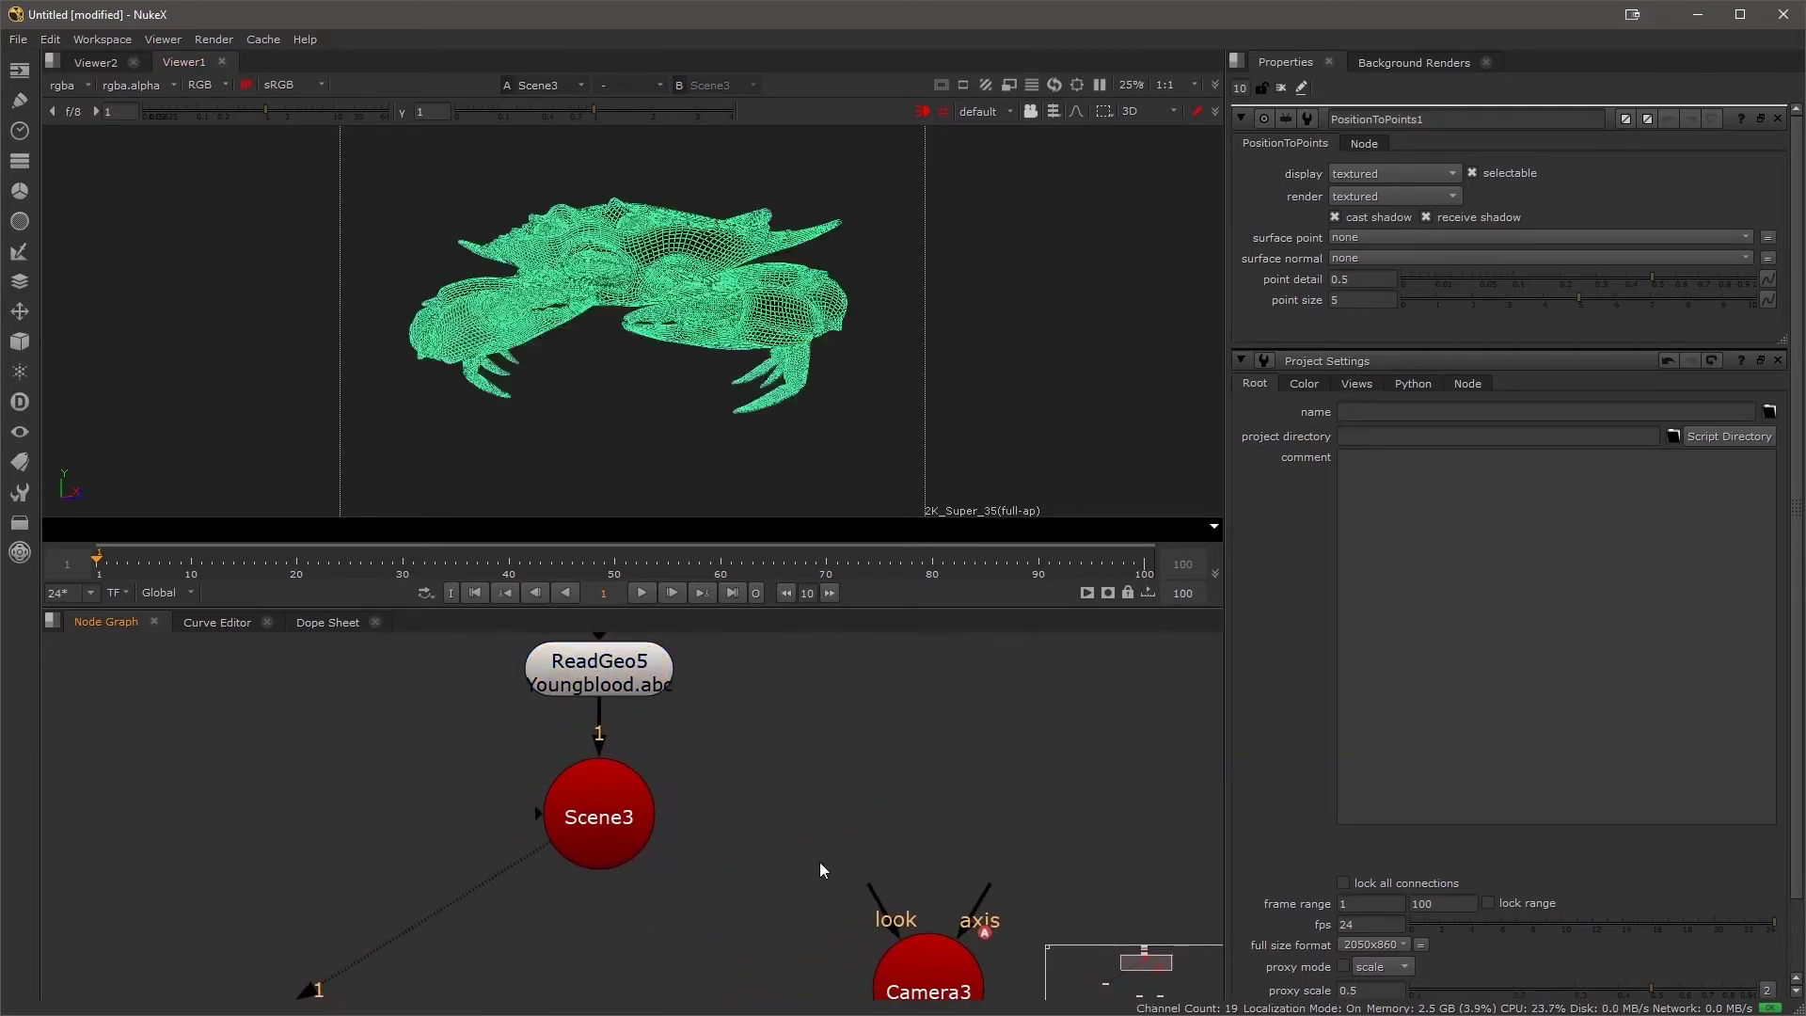
# - Add a ScanlineRender node and connect its obj/scn input to Scene3 and its cam input to Camera3
pyautogui.moveTo(964, 997); pyautogui.dragTo(969, 809, button='middle')
pyautogui.click(935, 811)
pyautogui.click(543, 839)
pyautogui.press('Tab')
pyautogui.write('scan')
pyautogui.press('Return')
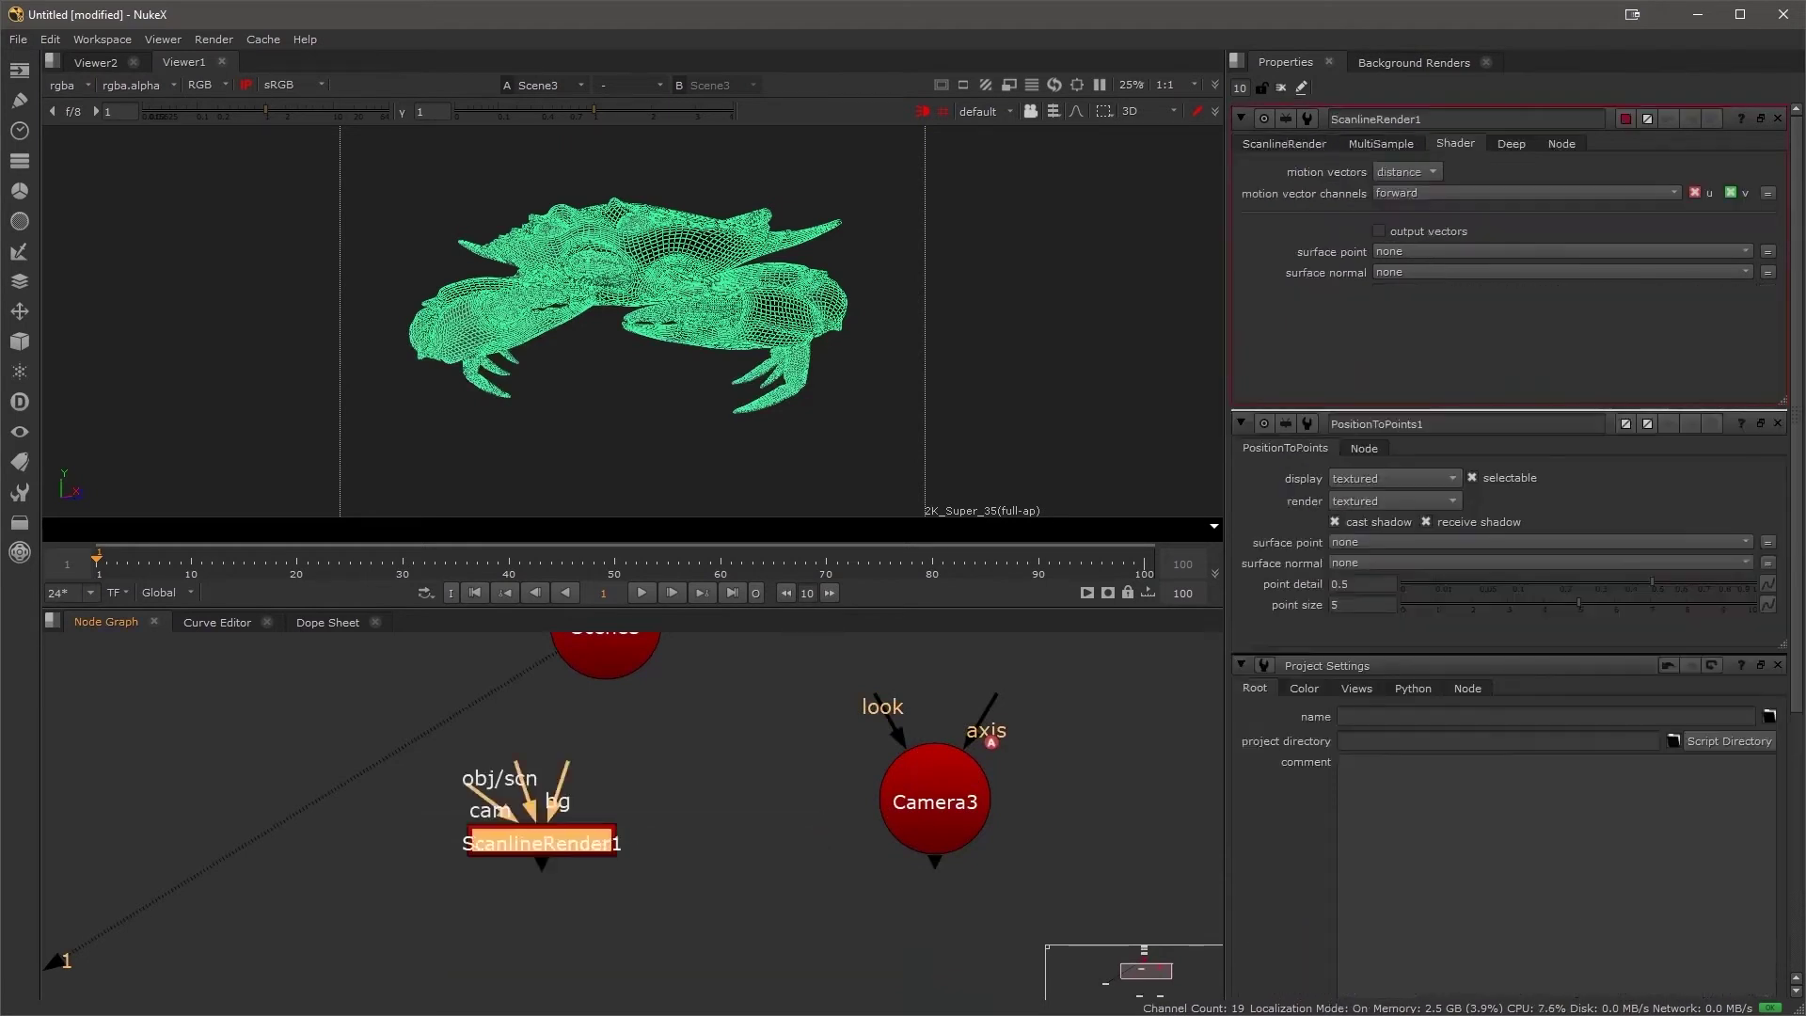
pyautogui.moveTo(522, 774); pyautogui.dragTo(600, 663)
pyautogui.moveTo(497, 799); pyautogui.dragTo(911, 803)
pyautogui.moveTo(551, 849); pyautogui.dragTo(590, 846)
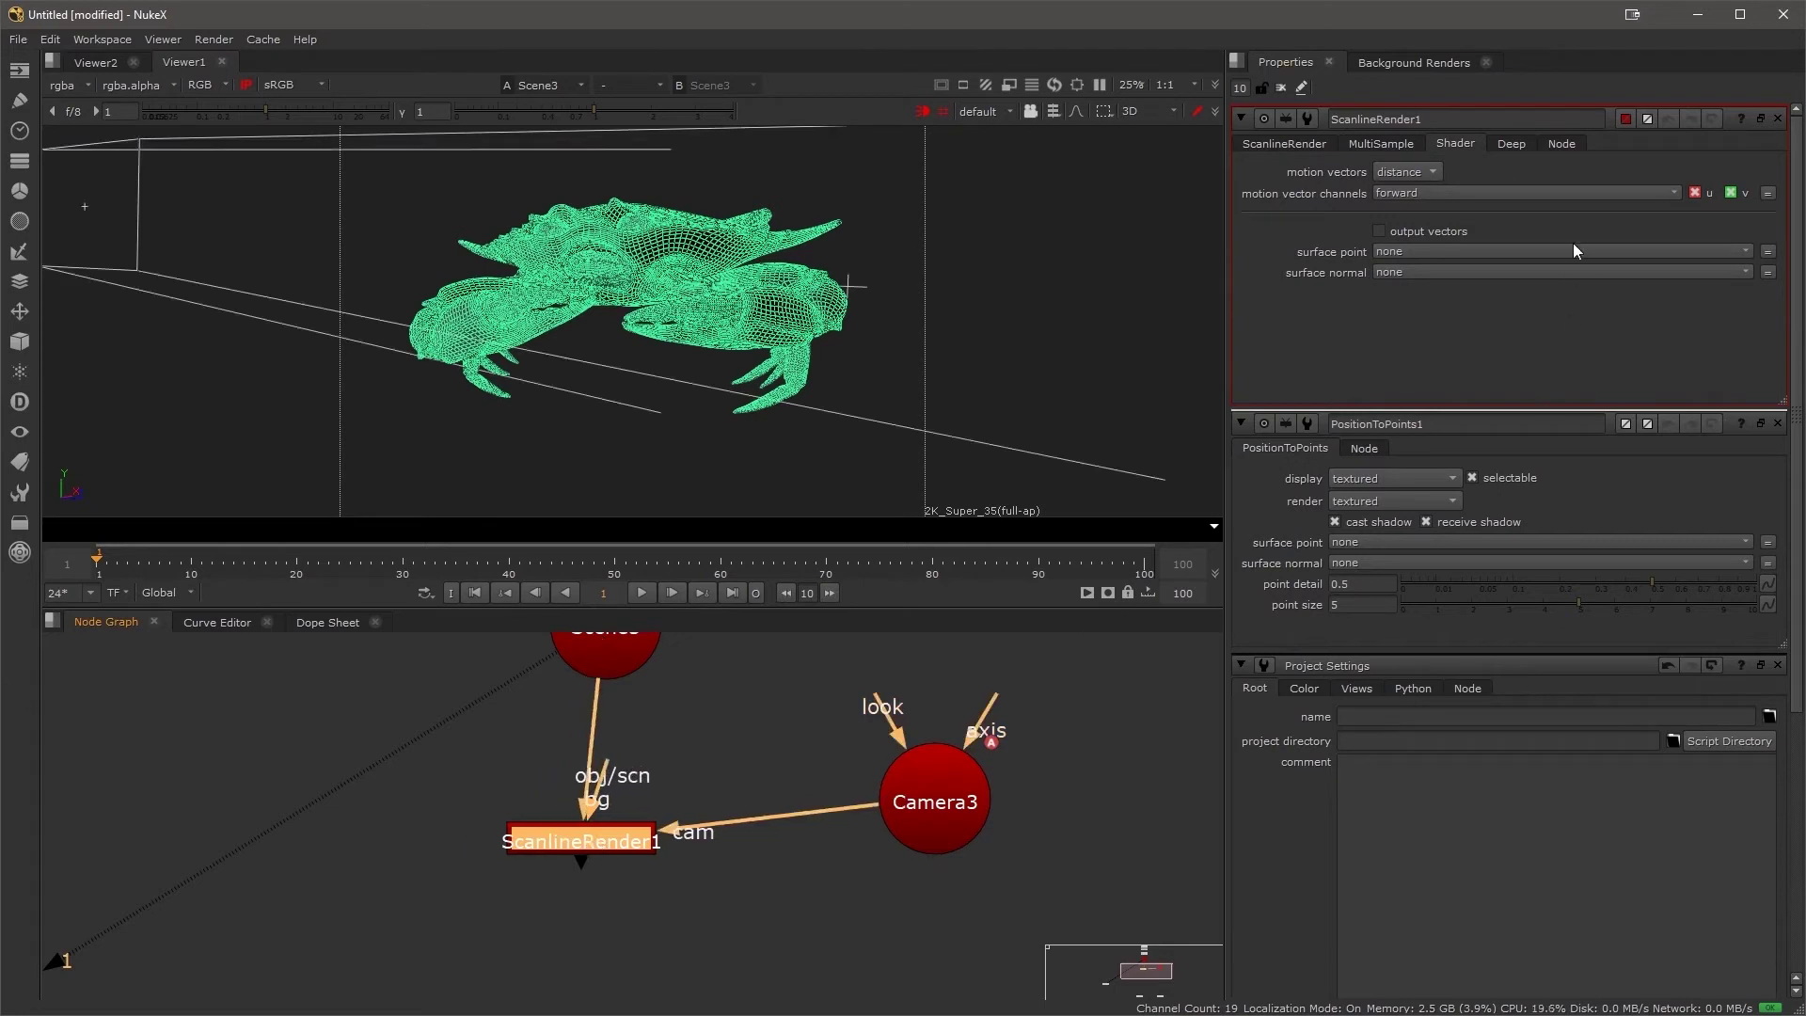
# - Enable output vectors on ScanlineRender1 and create a new surface point layer named positon with channels x, y and z
pyautogui.click(1407, 252)
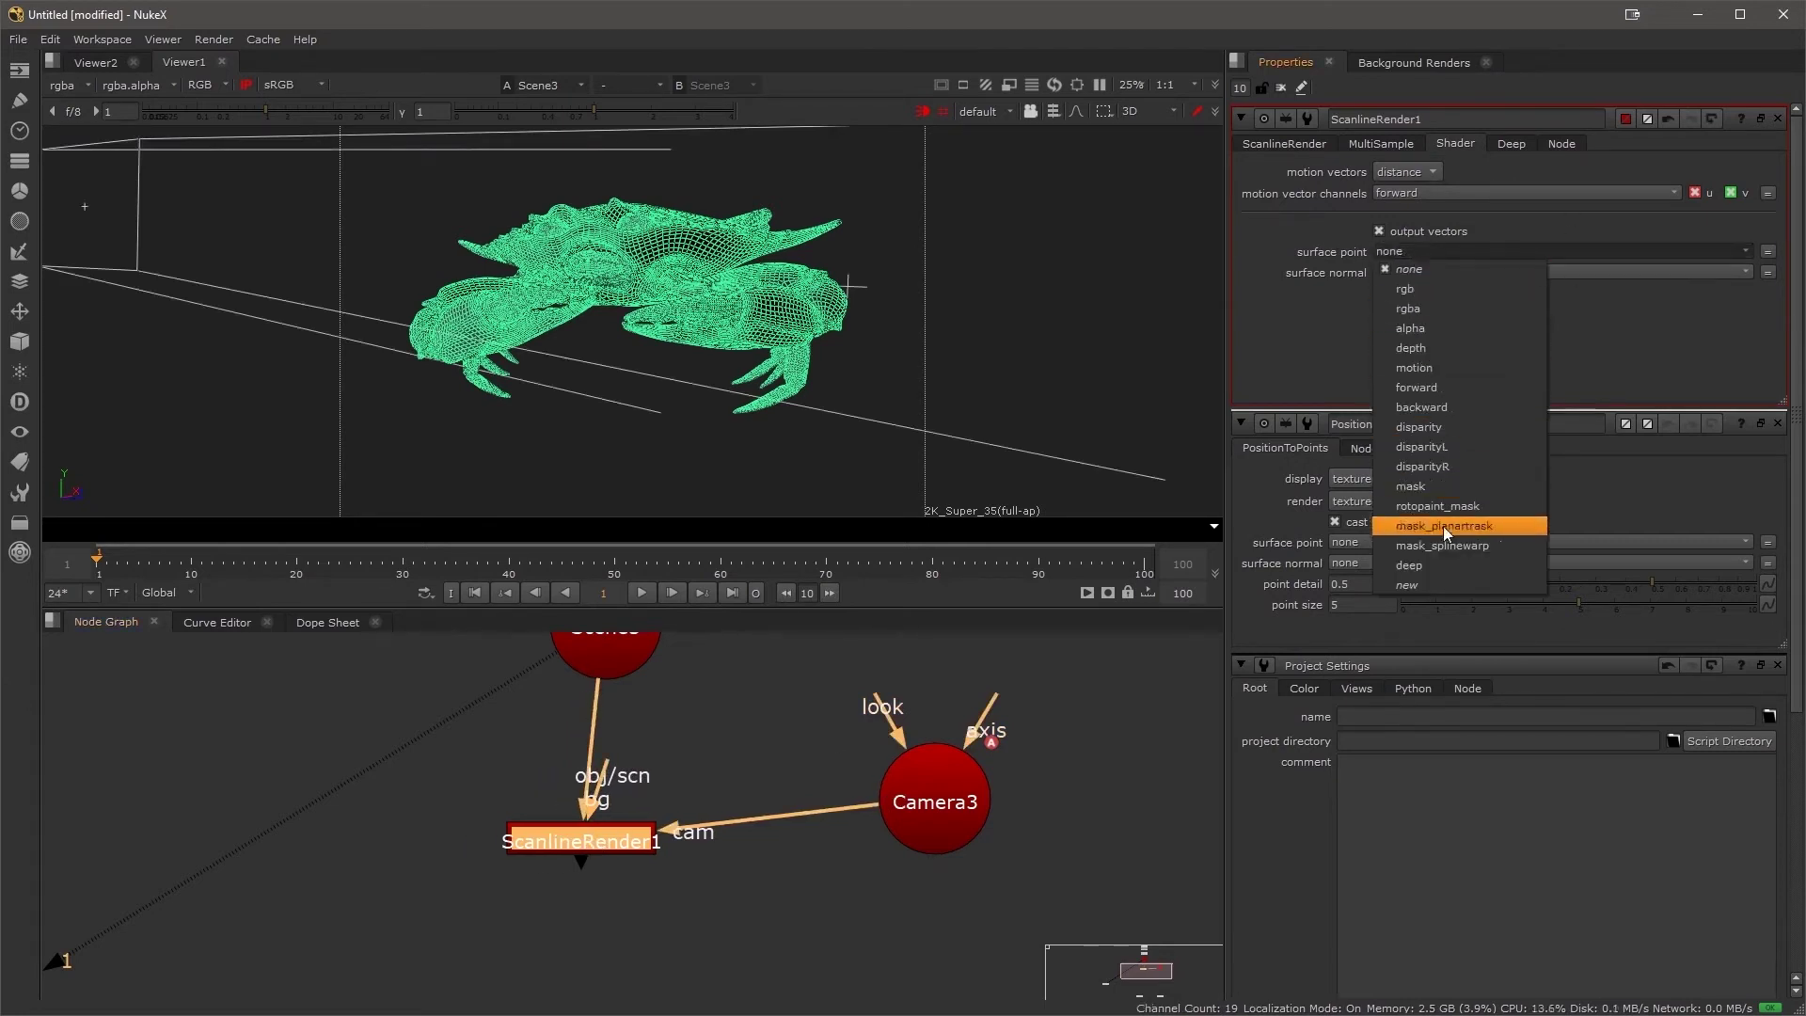
pyautogui.click(1454, 578)
pyautogui.write('positon')
pyautogui.click(881, 423)
pyautogui.click(876, 451)
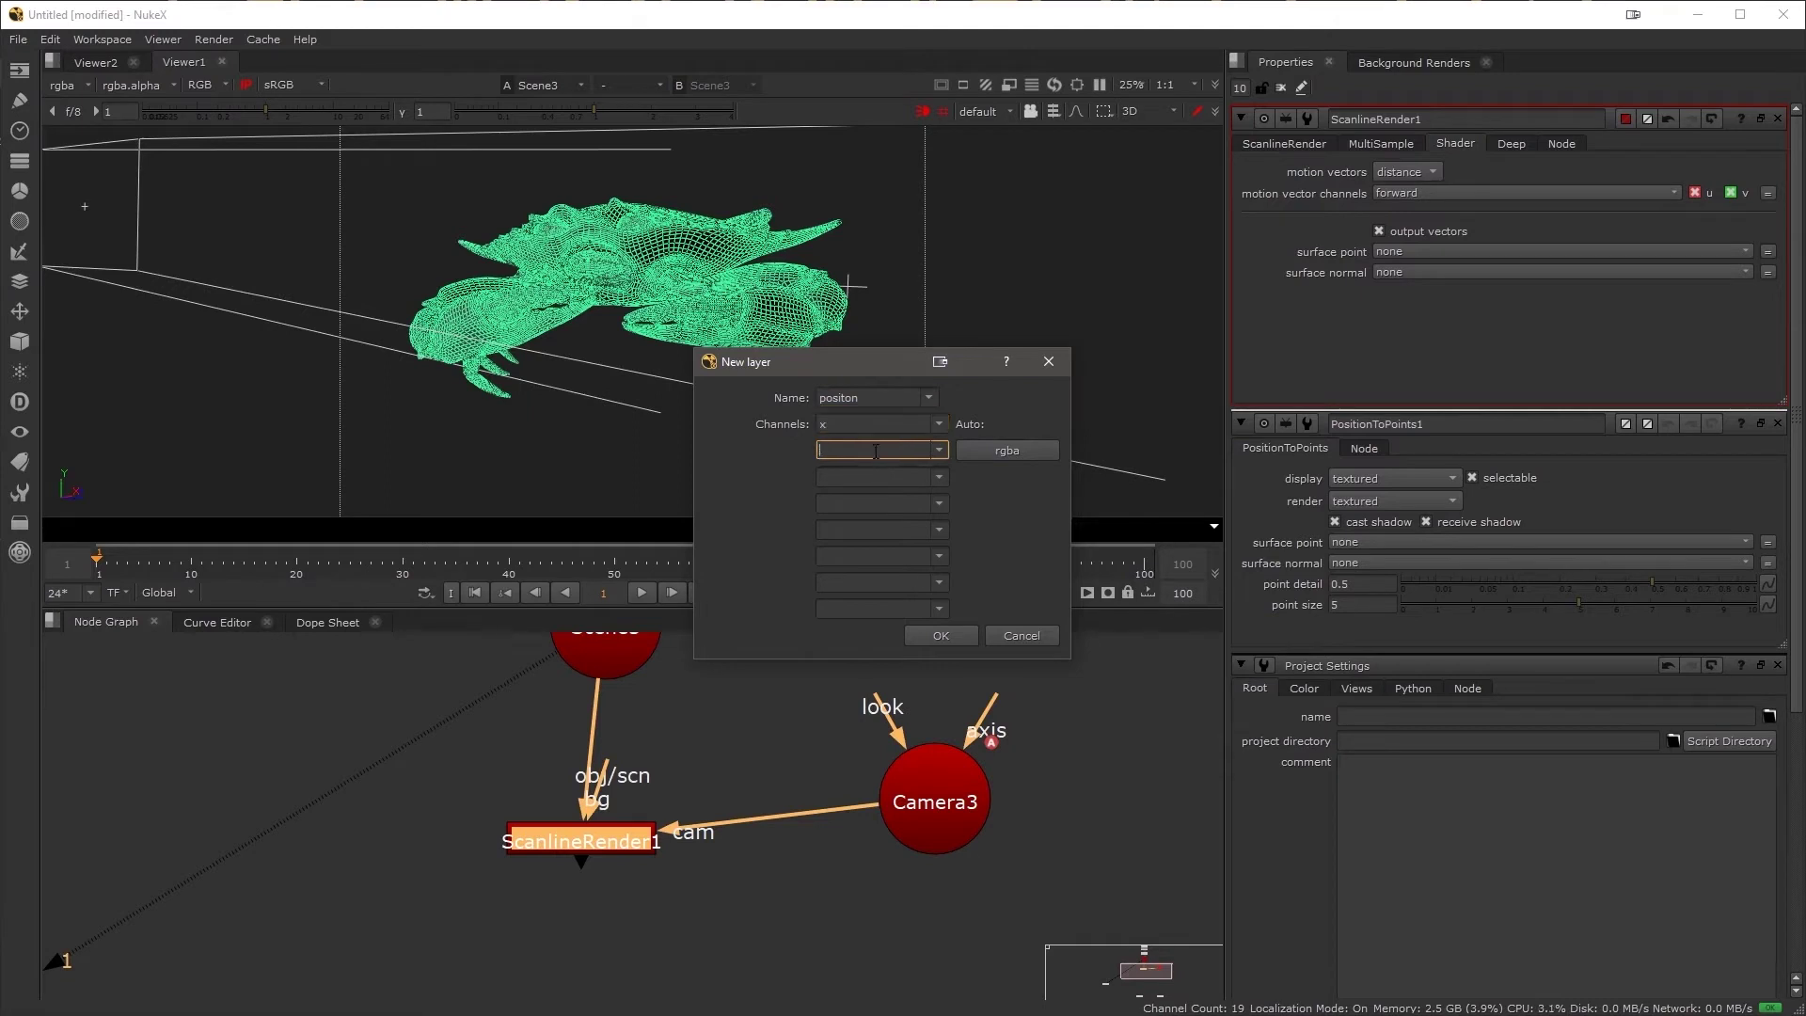
pyautogui.click(875, 475)
pyautogui.write('z')
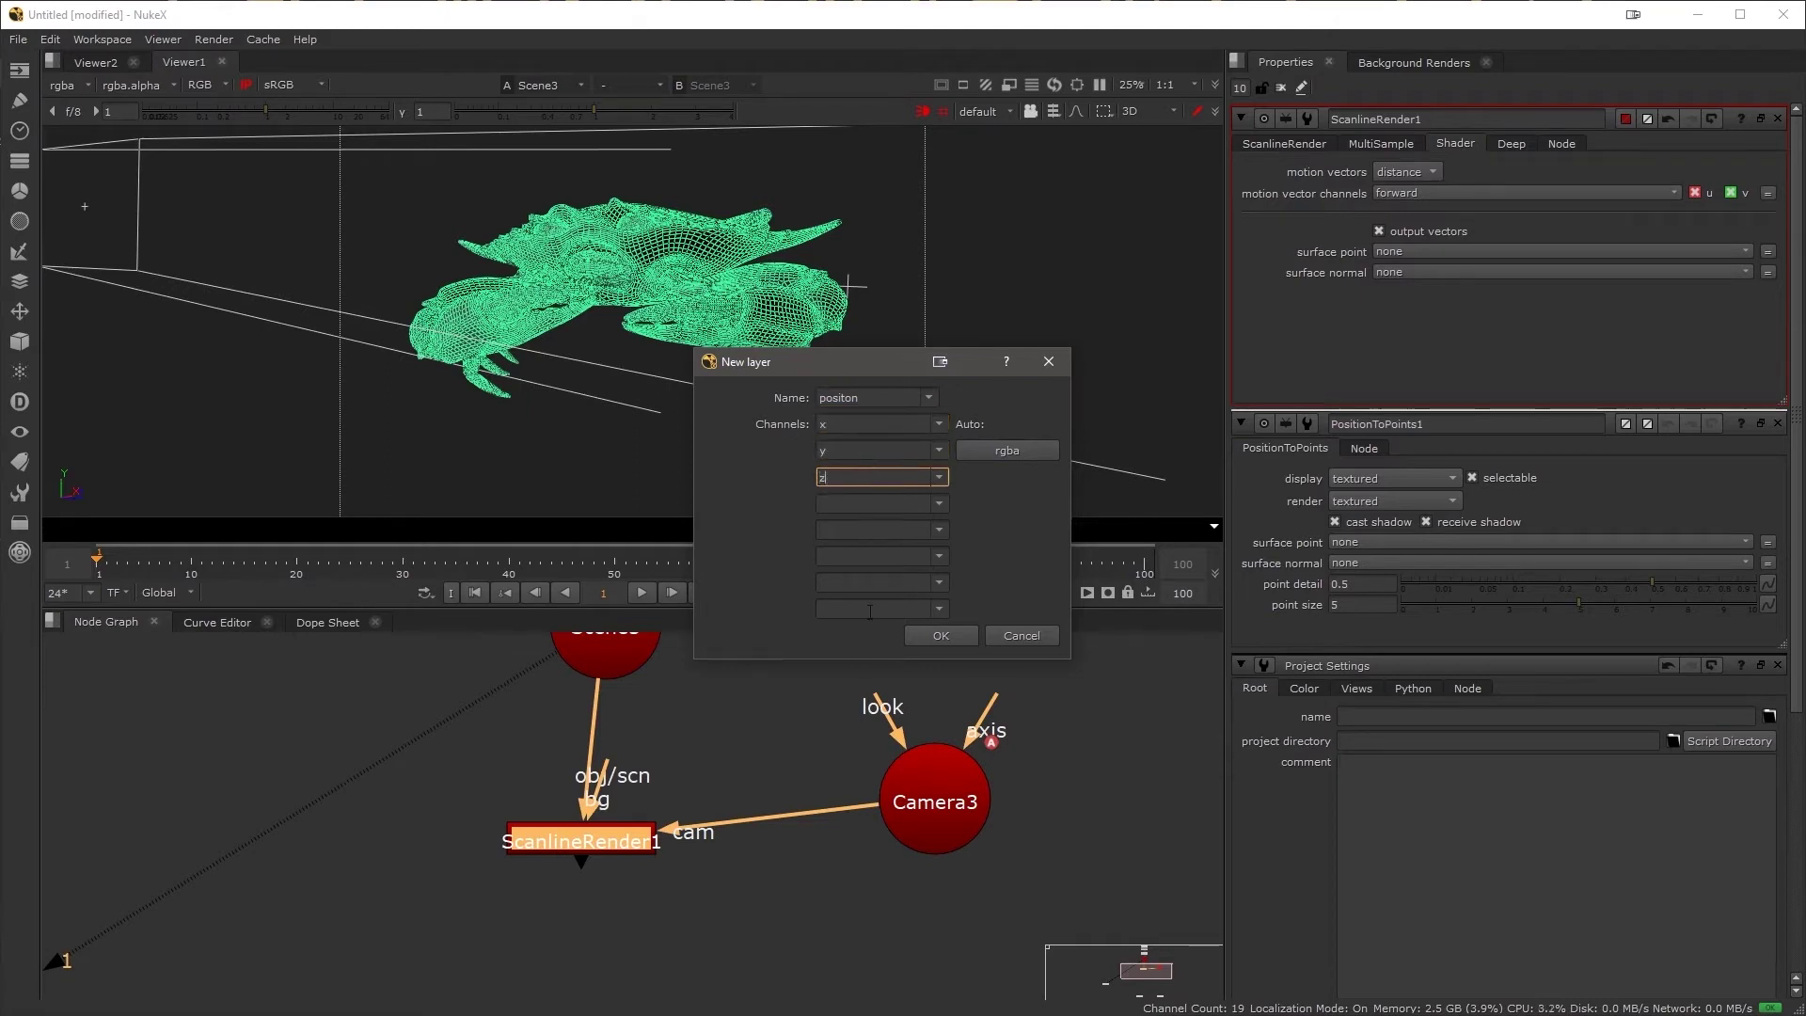
pyautogui.click(928, 635)
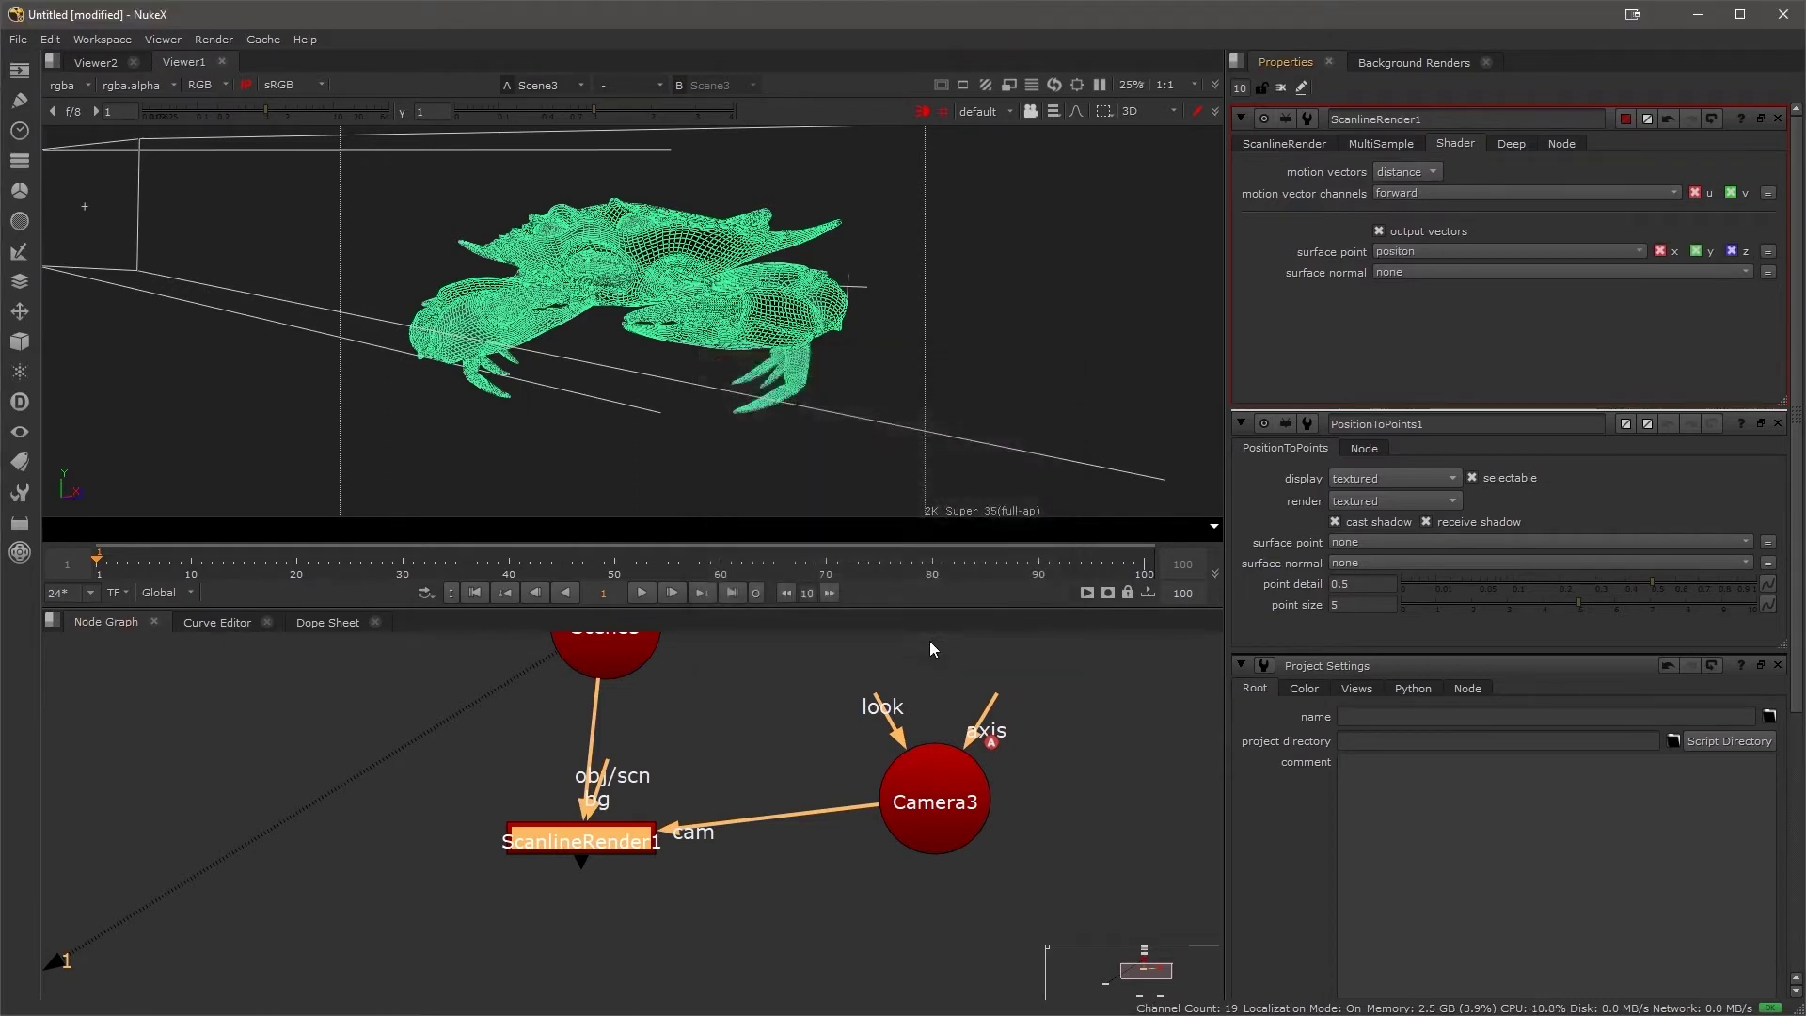
# - Create a new surface normal layer named normal with channels x, y and z for ScanlineRender1
pyautogui.click(1427, 271)
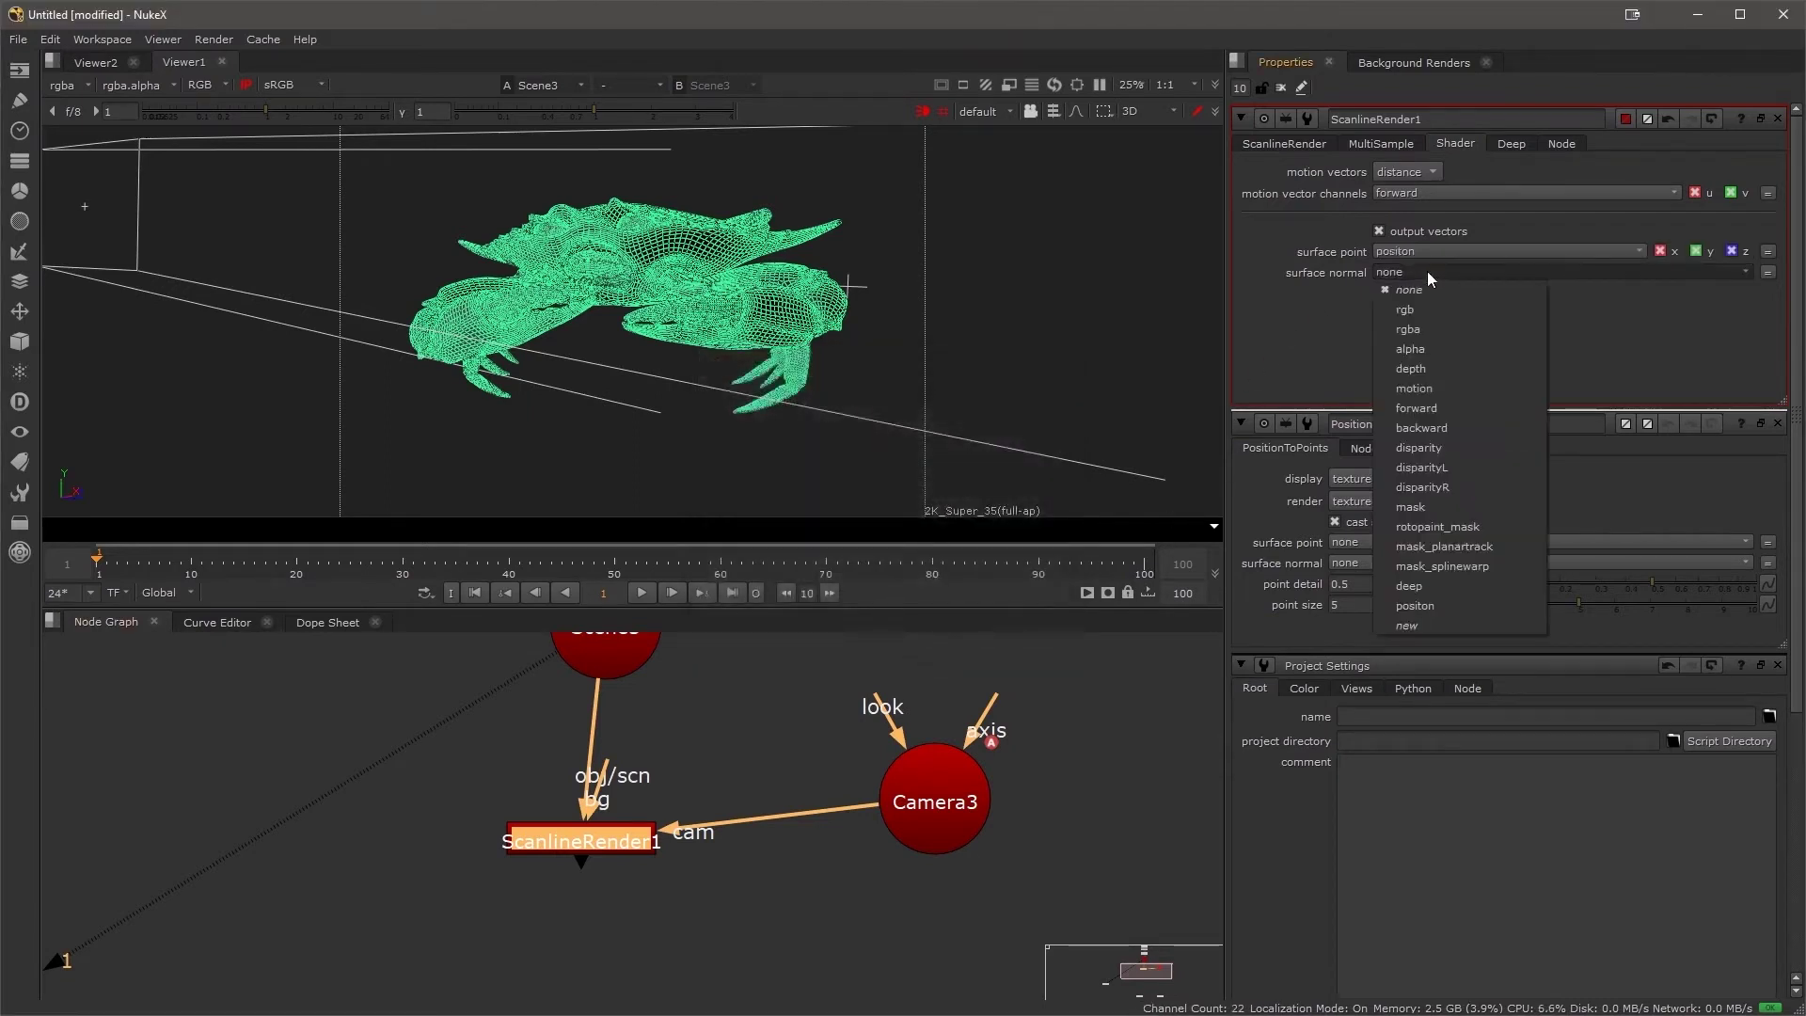
pyautogui.click(1423, 627)
pyautogui.write('normal')
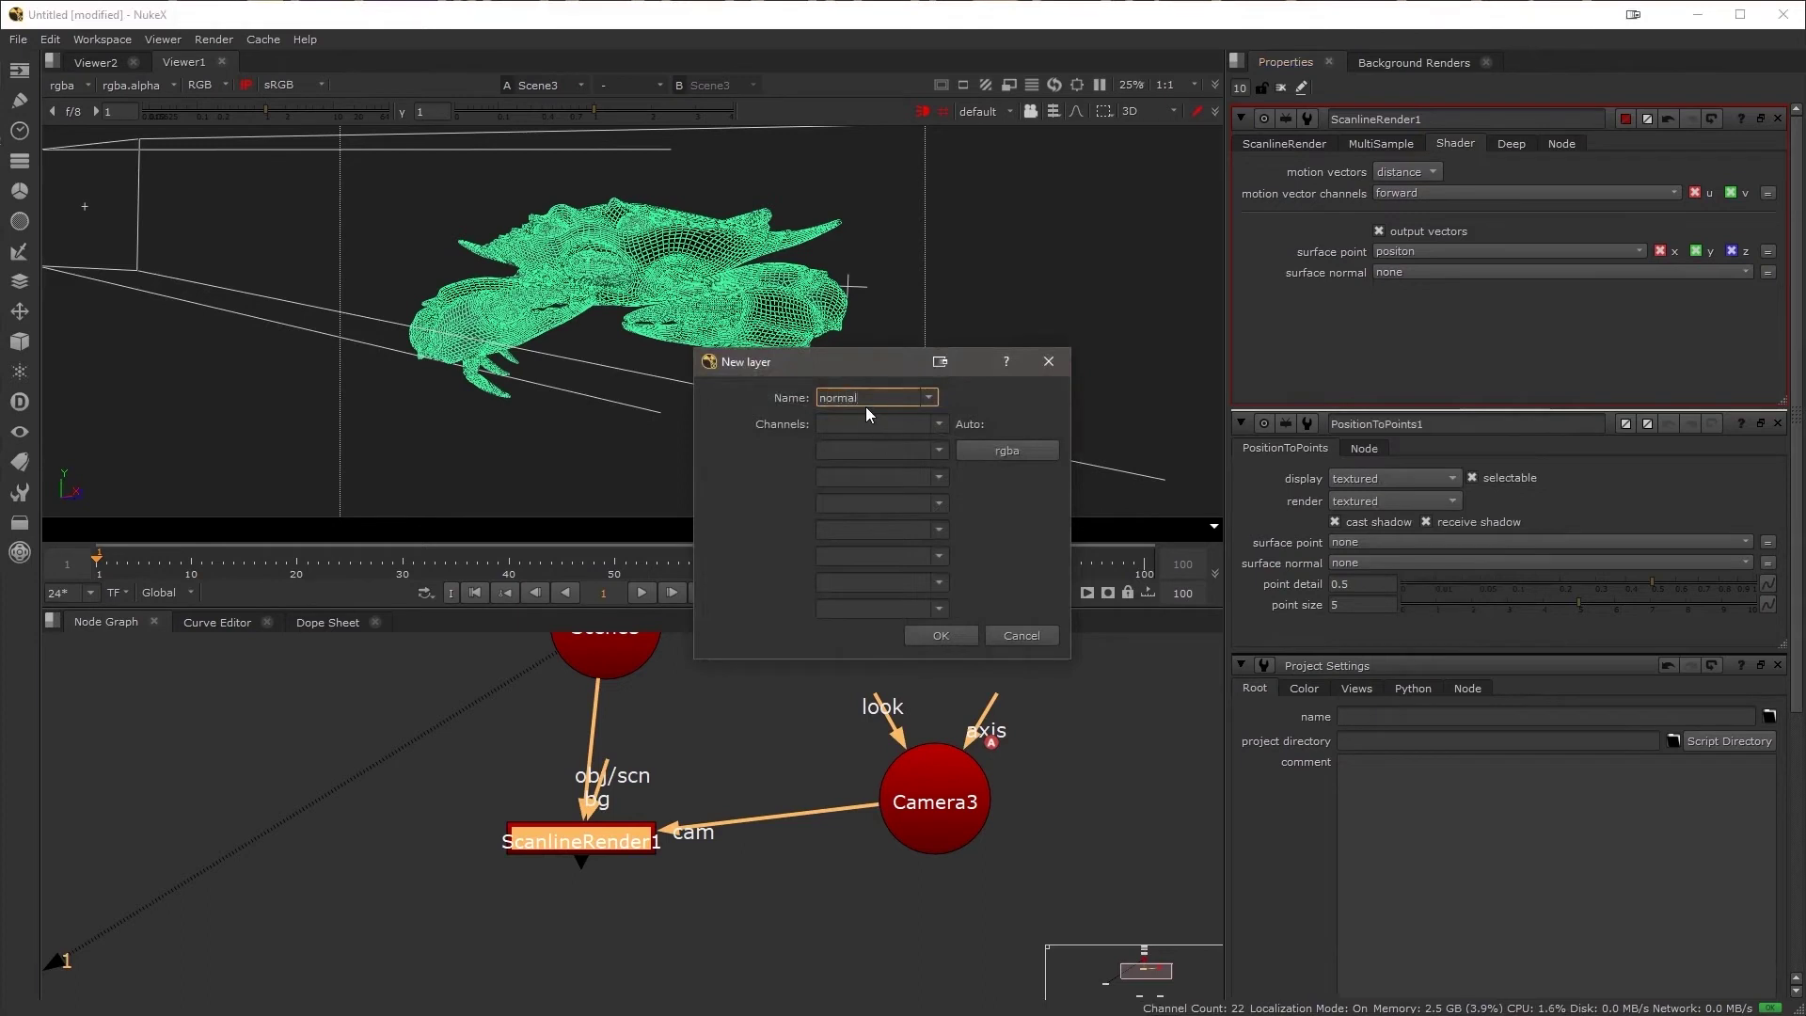
pyautogui.click(868, 421)
pyautogui.write('x')
pyautogui.click(860, 448)
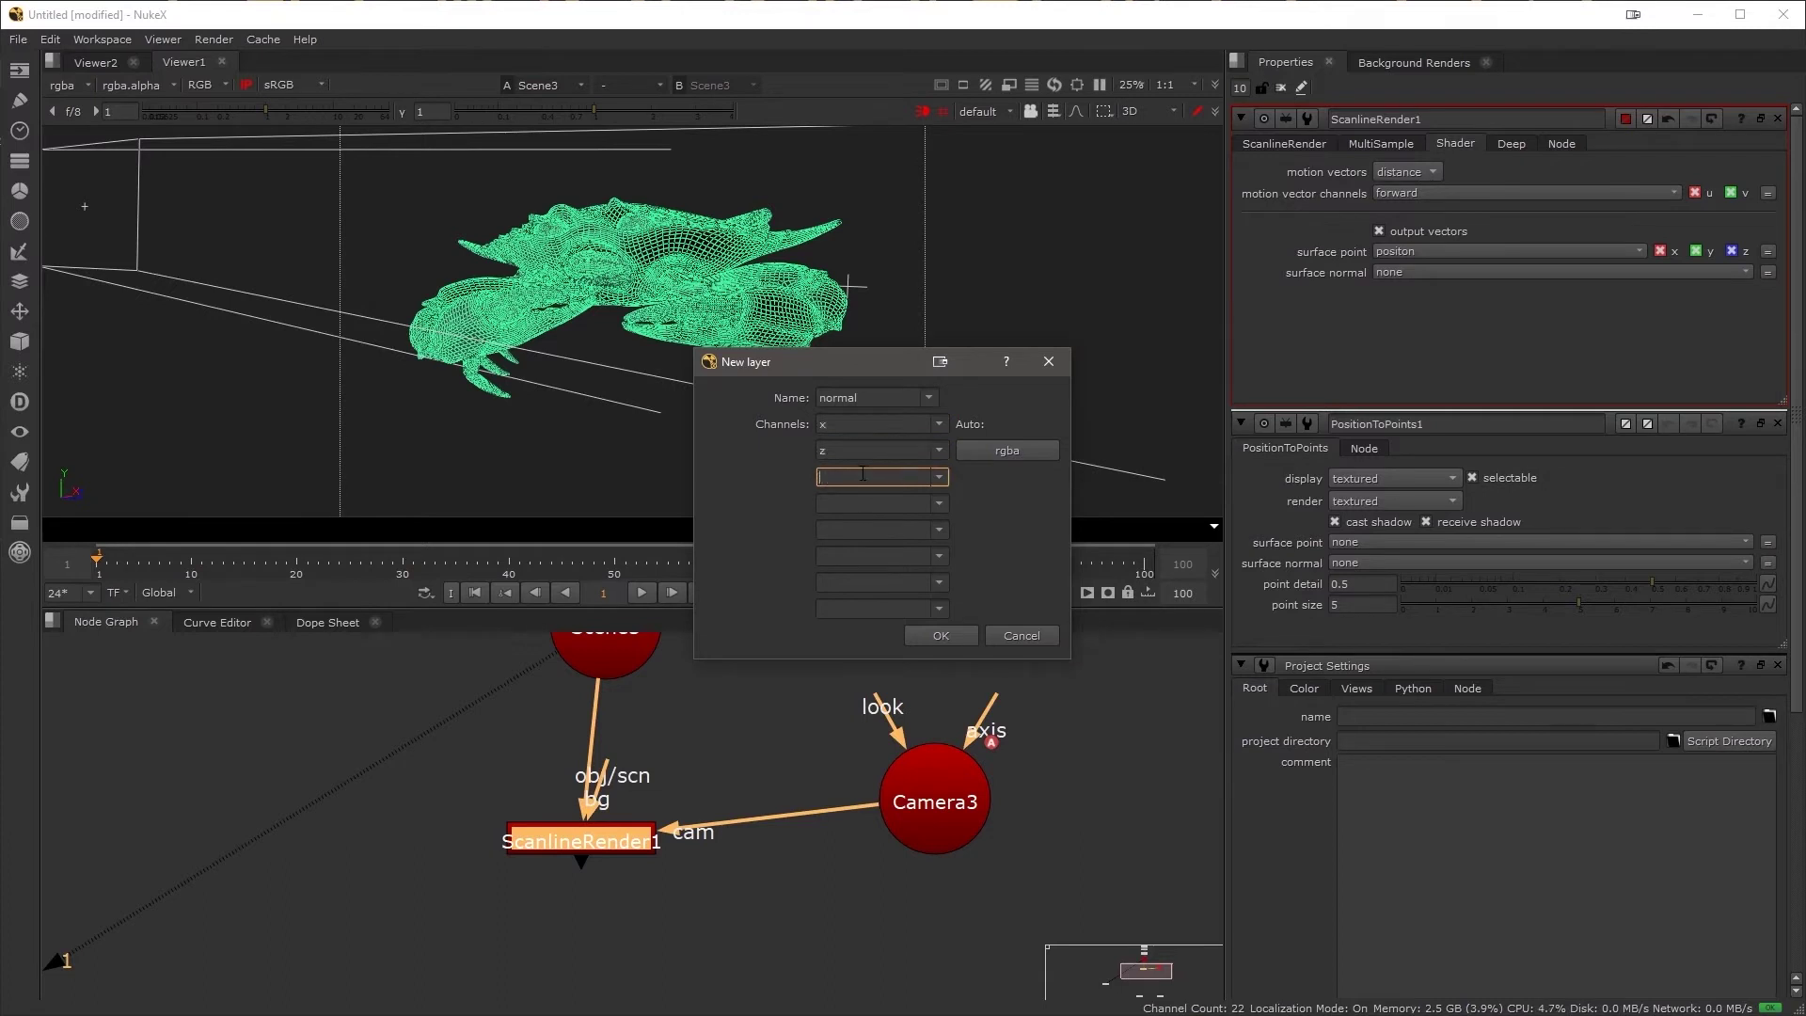
pyautogui.write('y')
pyautogui.click(872, 475)
pyautogui.write('z')
pyautogui.click(942, 639)
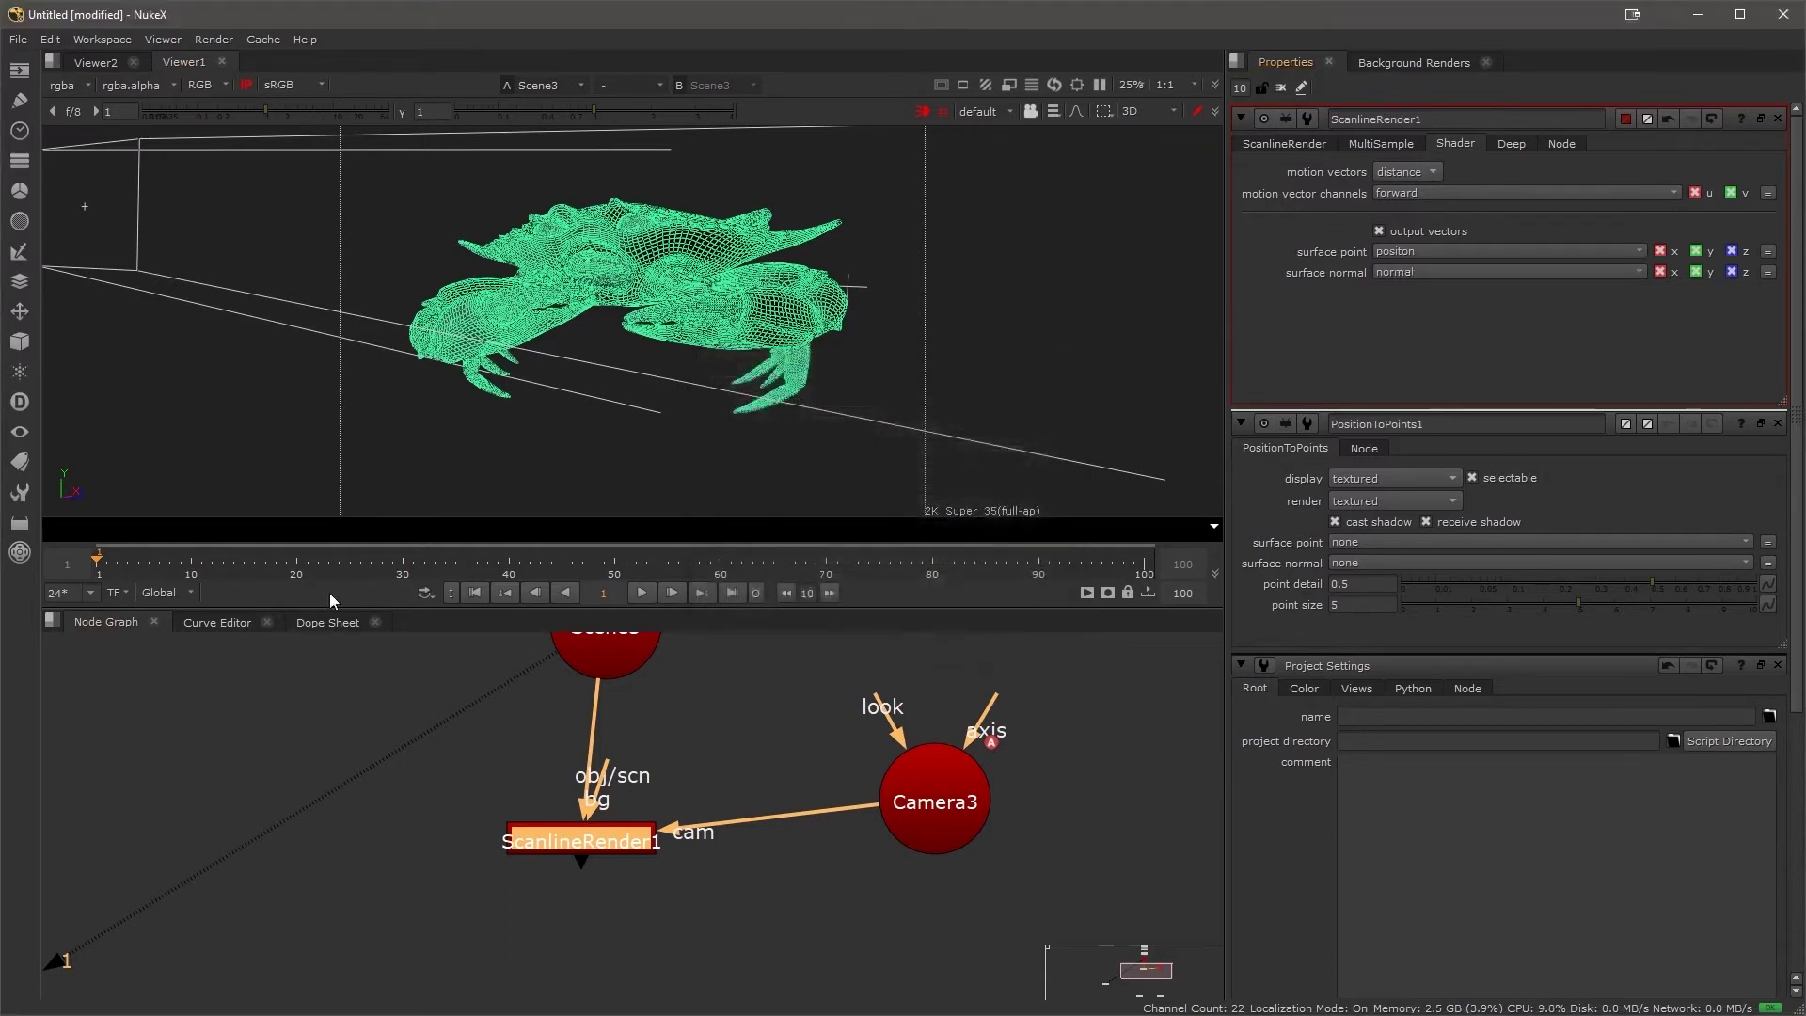
# - View ScanlineRender1's output and check its positon and normal layers before returning the display to rgba
pyautogui.press('1')
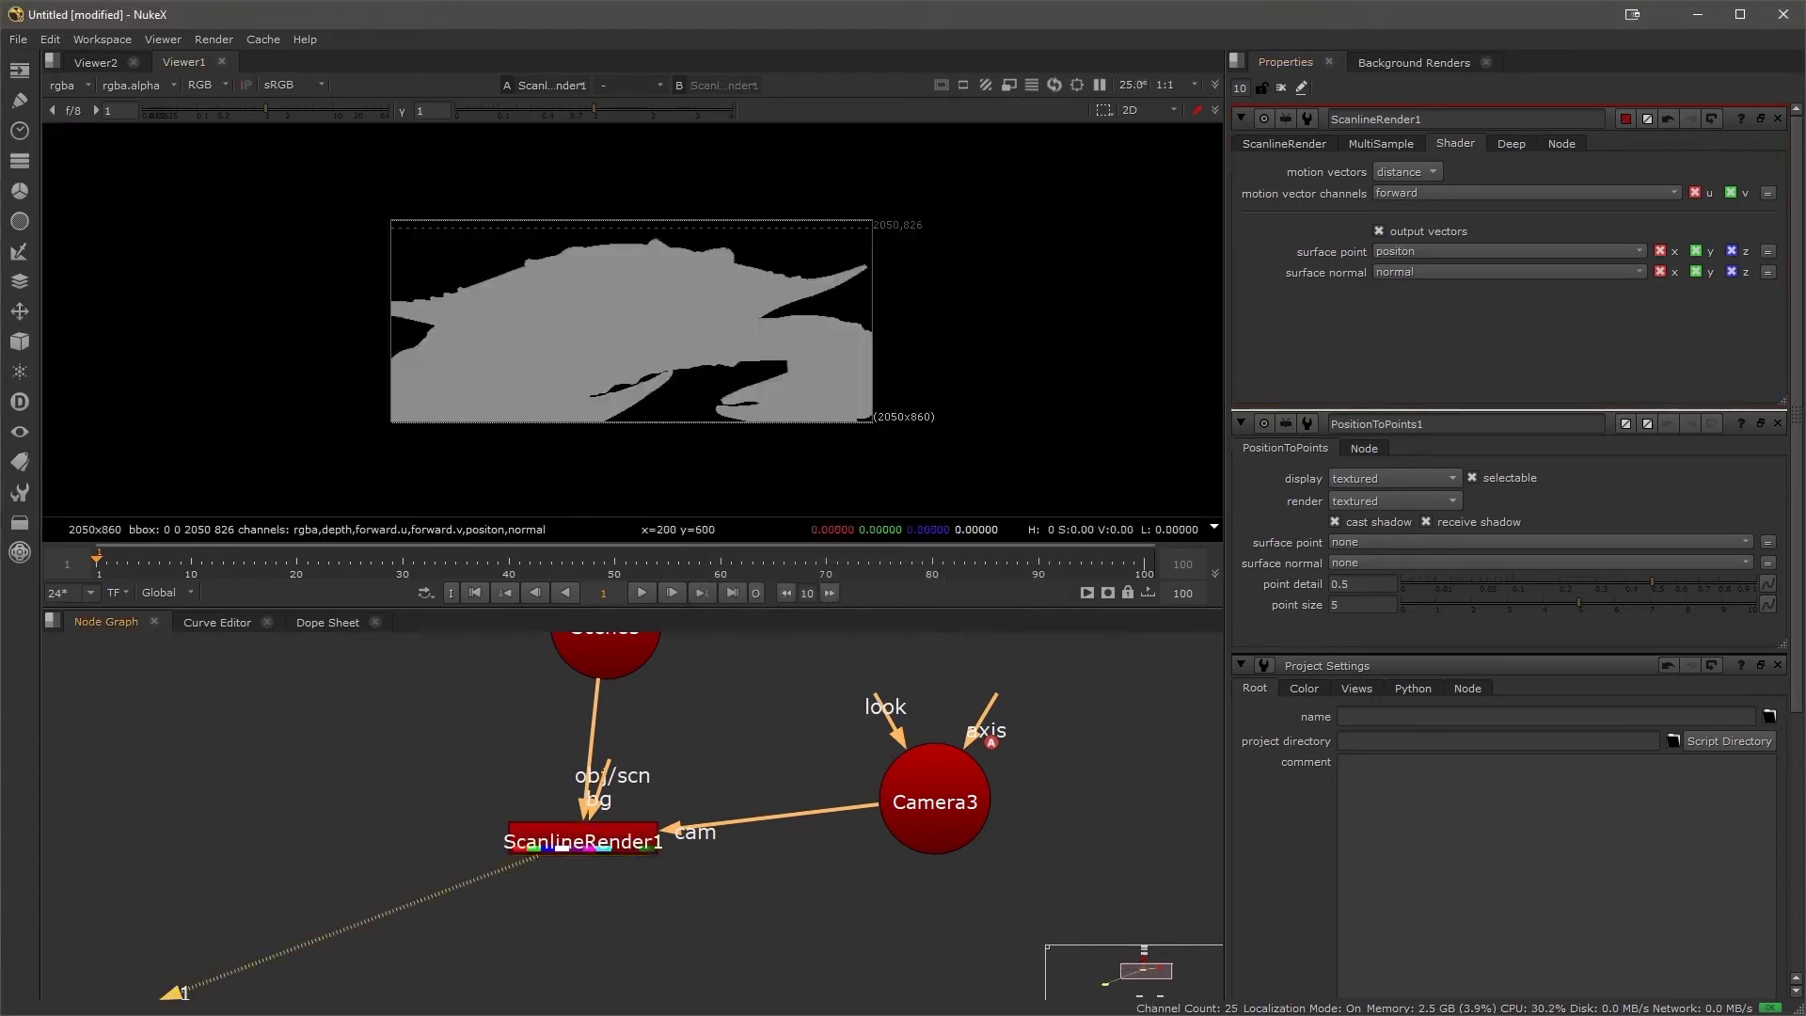
pyautogui.click(62, 86)
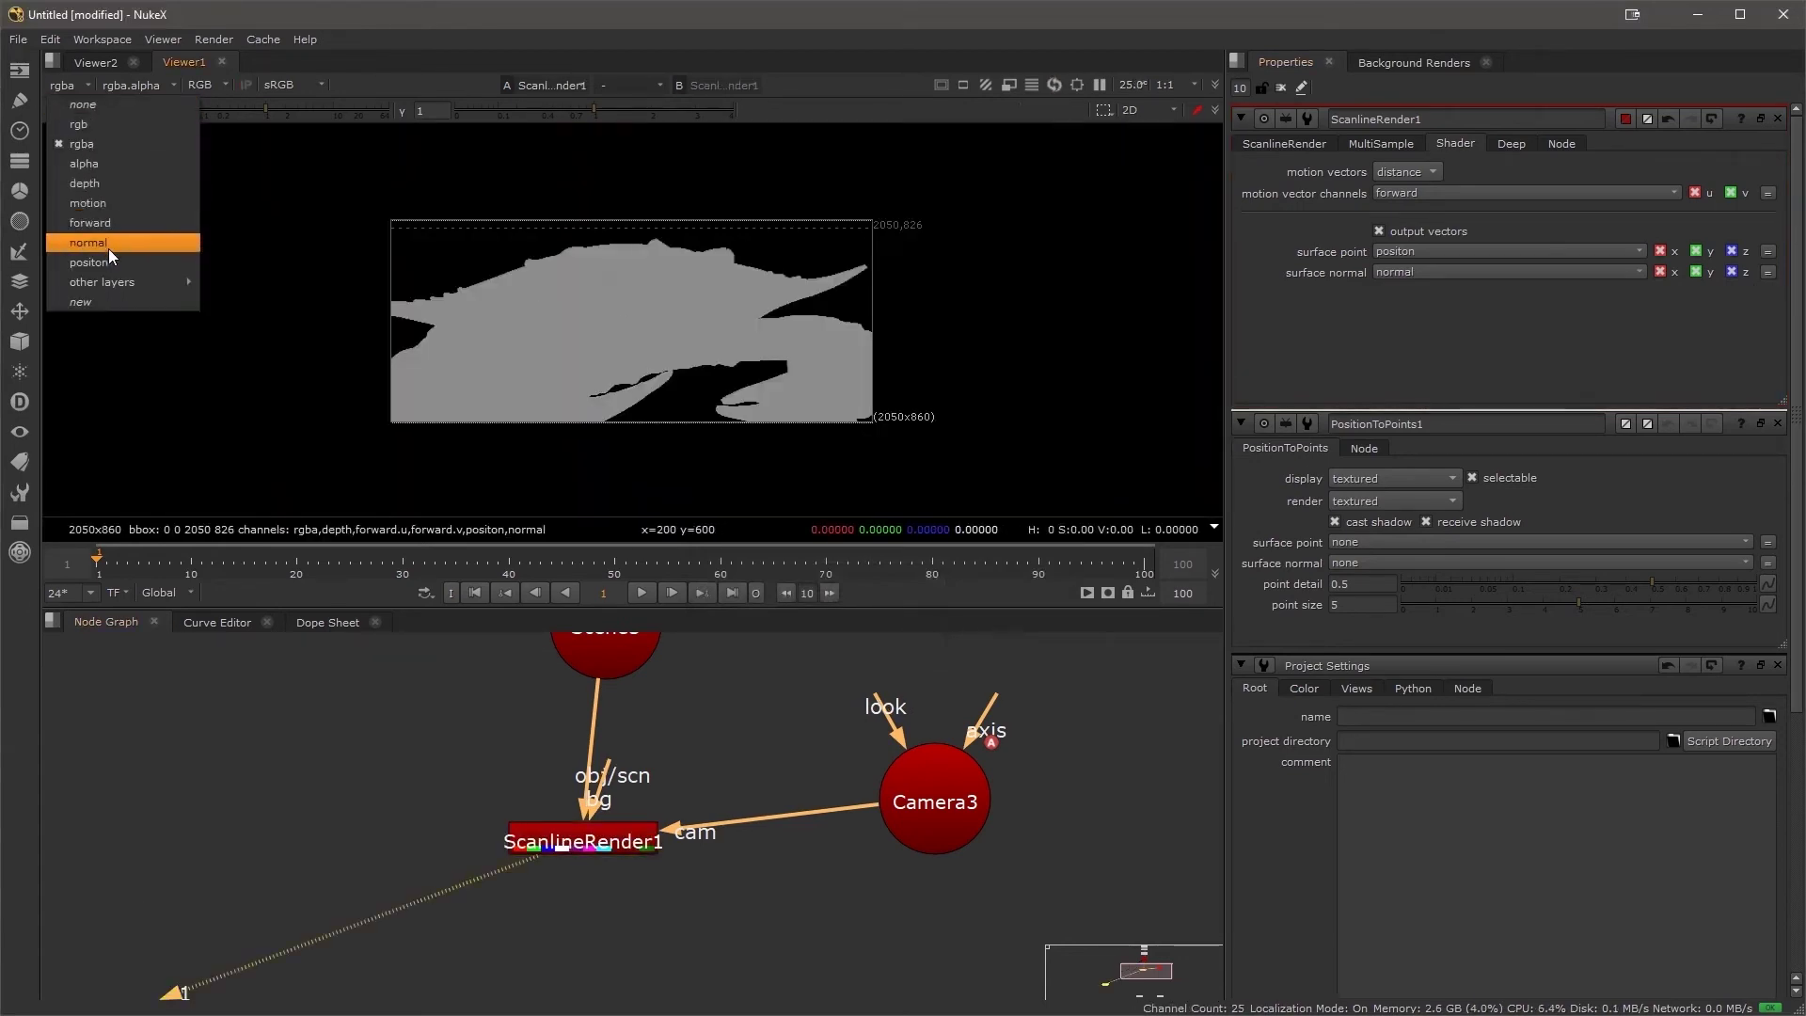
pyautogui.click(105, 262)
pyautogui.click(71, 85)
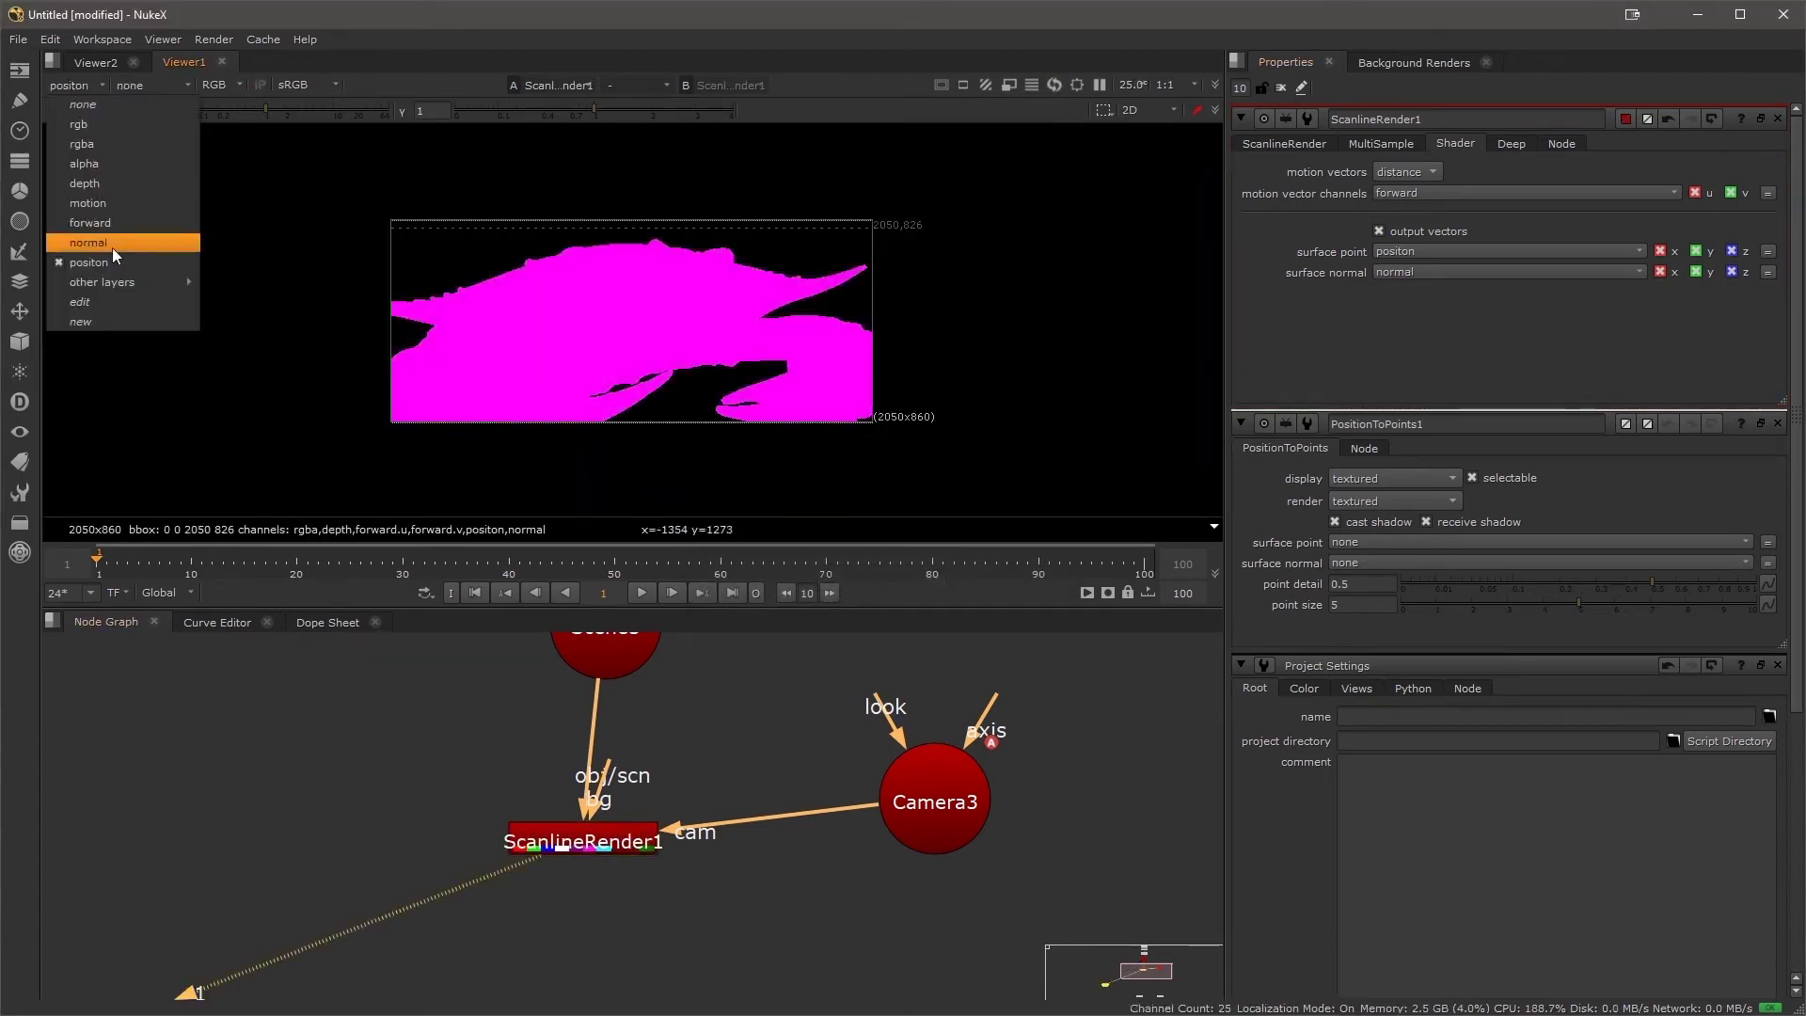
pyautogui.click(115, 246)
pyautogui.click(81, 87)
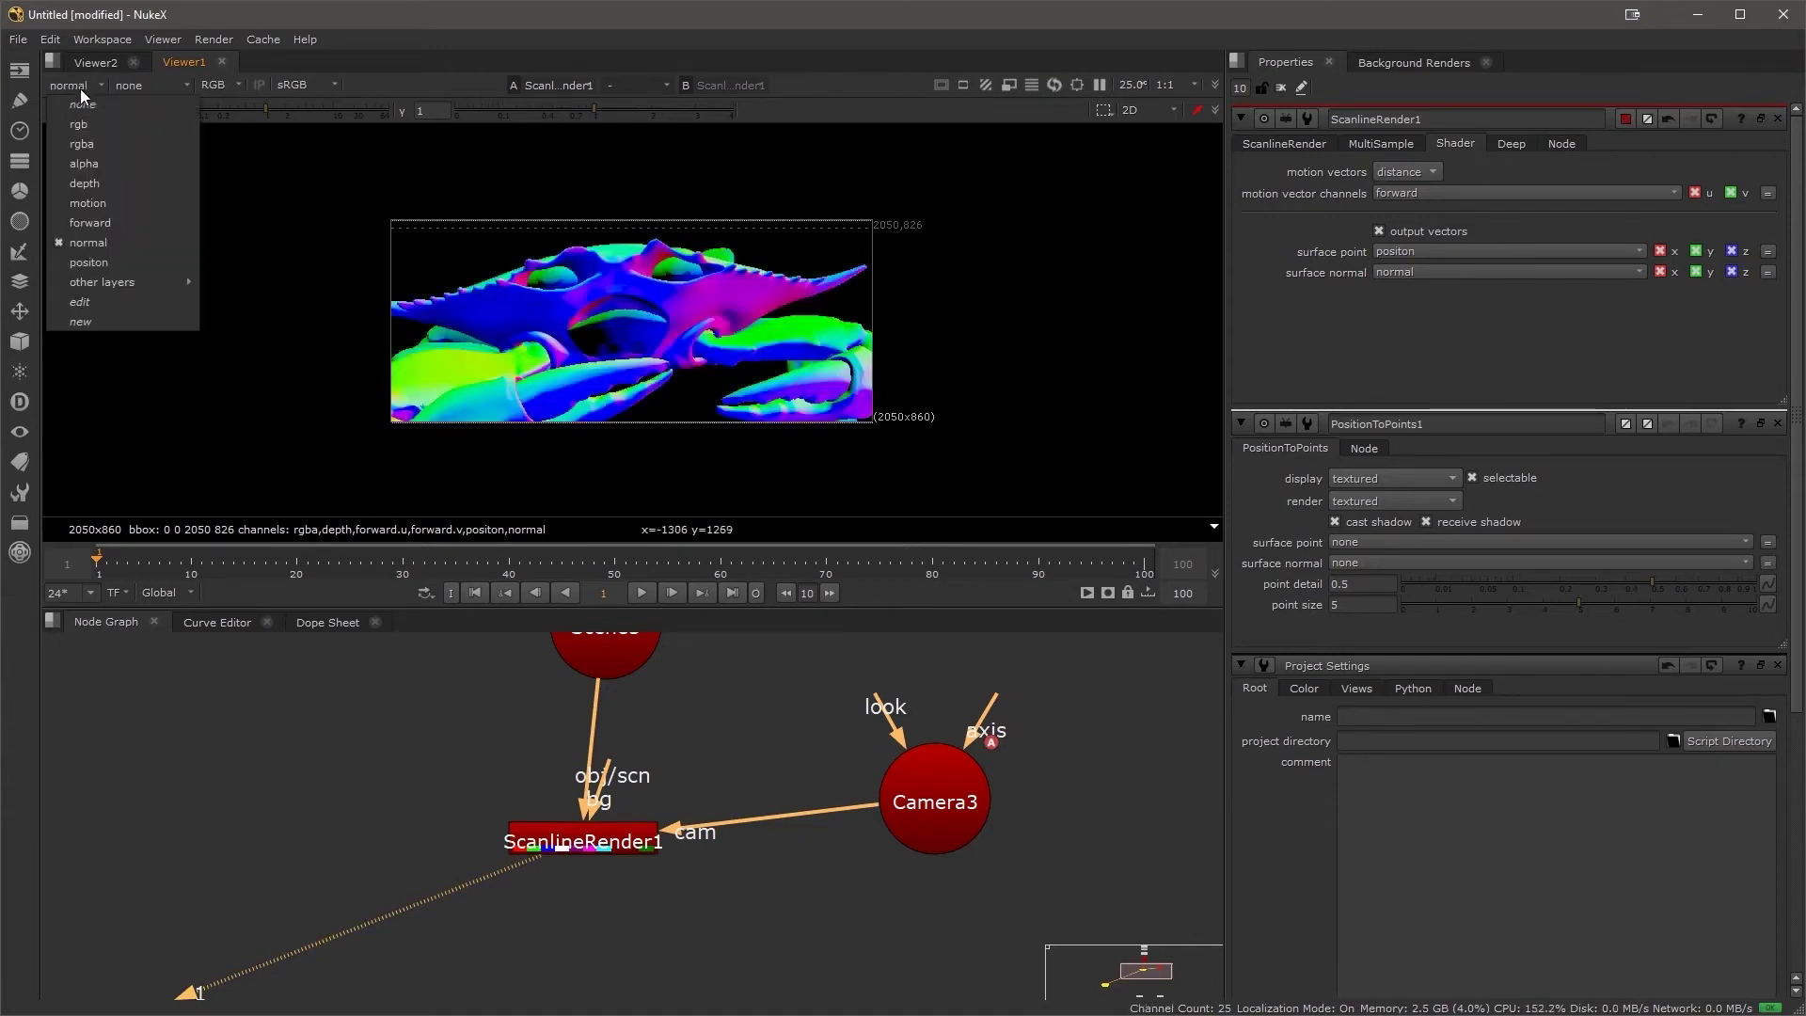
pyautogui.click(88, 138)
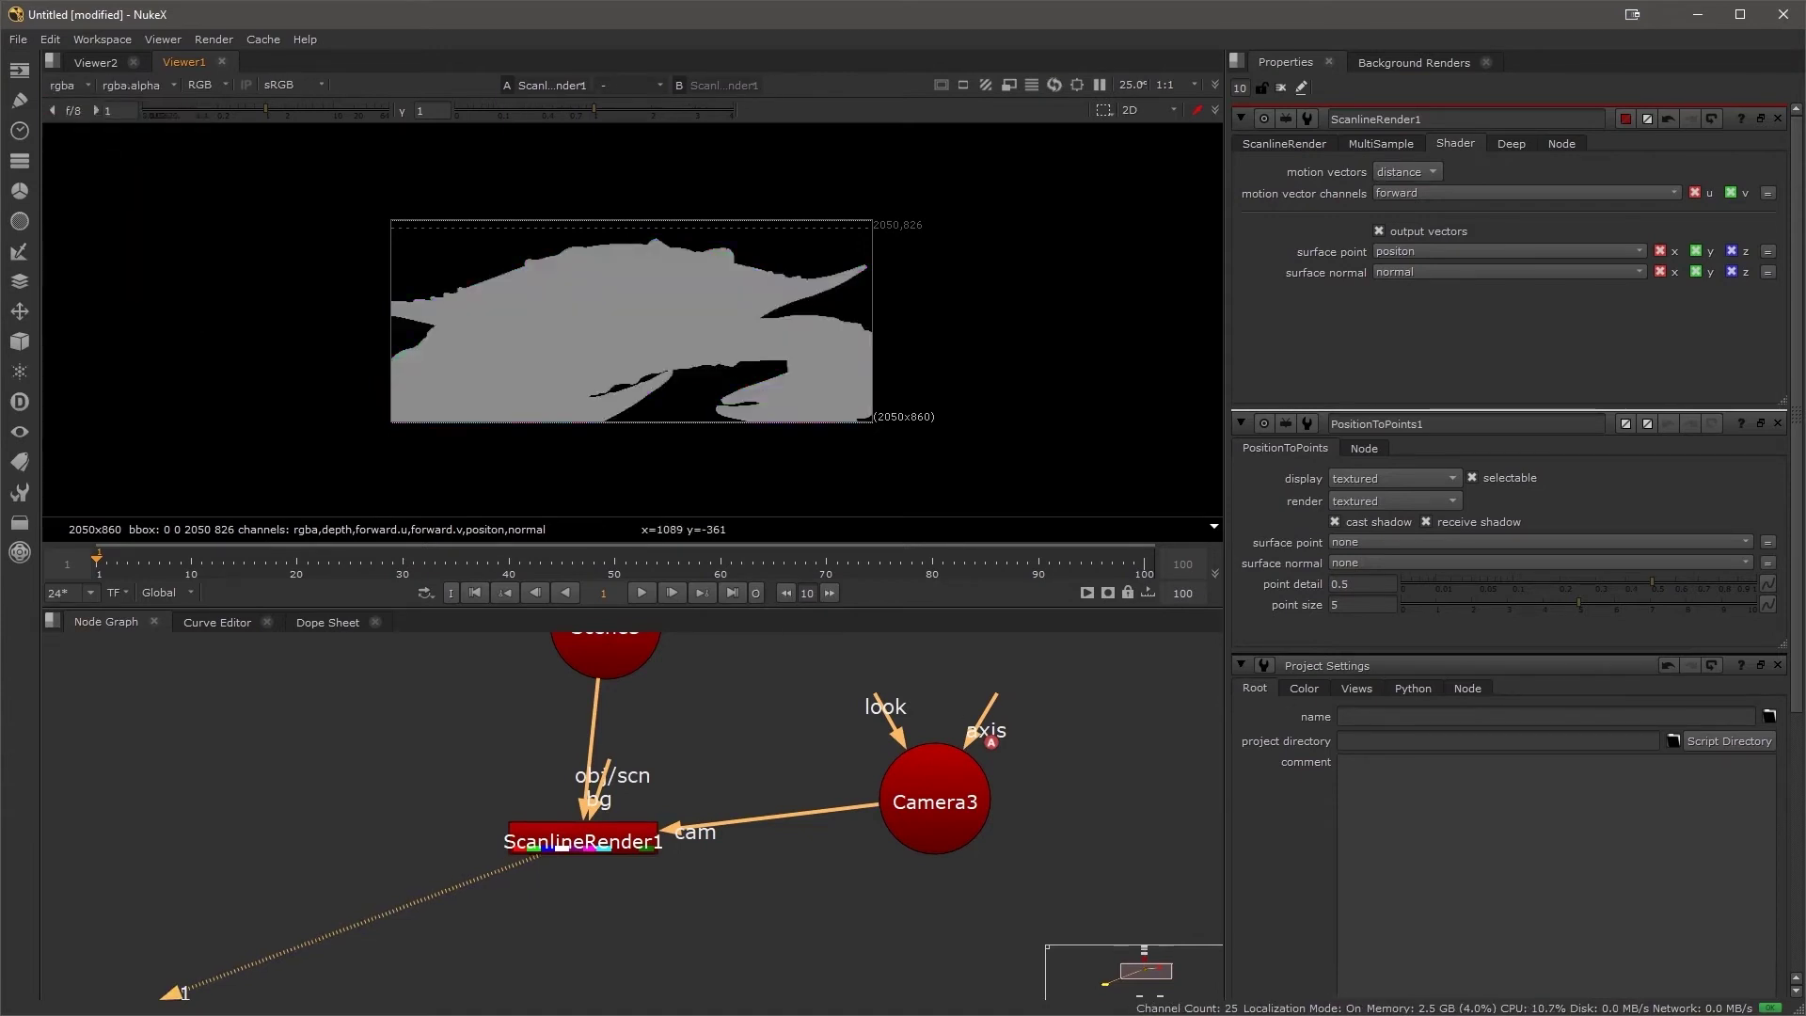
# - Add a Shuffle node below ScanlineRender1, route the normal layer's channels to rgba red, green and blue, and rename the node Normal
pyautogui.moveTo(612, 919); pyautogui.dragTo(683, 801, button='middle')
pyautogui.moveTo(653, 713); pyautogui.dragTo(703, 710)
pyautogui.press('Tab')
pyautogui.write('shuffle')
pyautogui.press('Return')
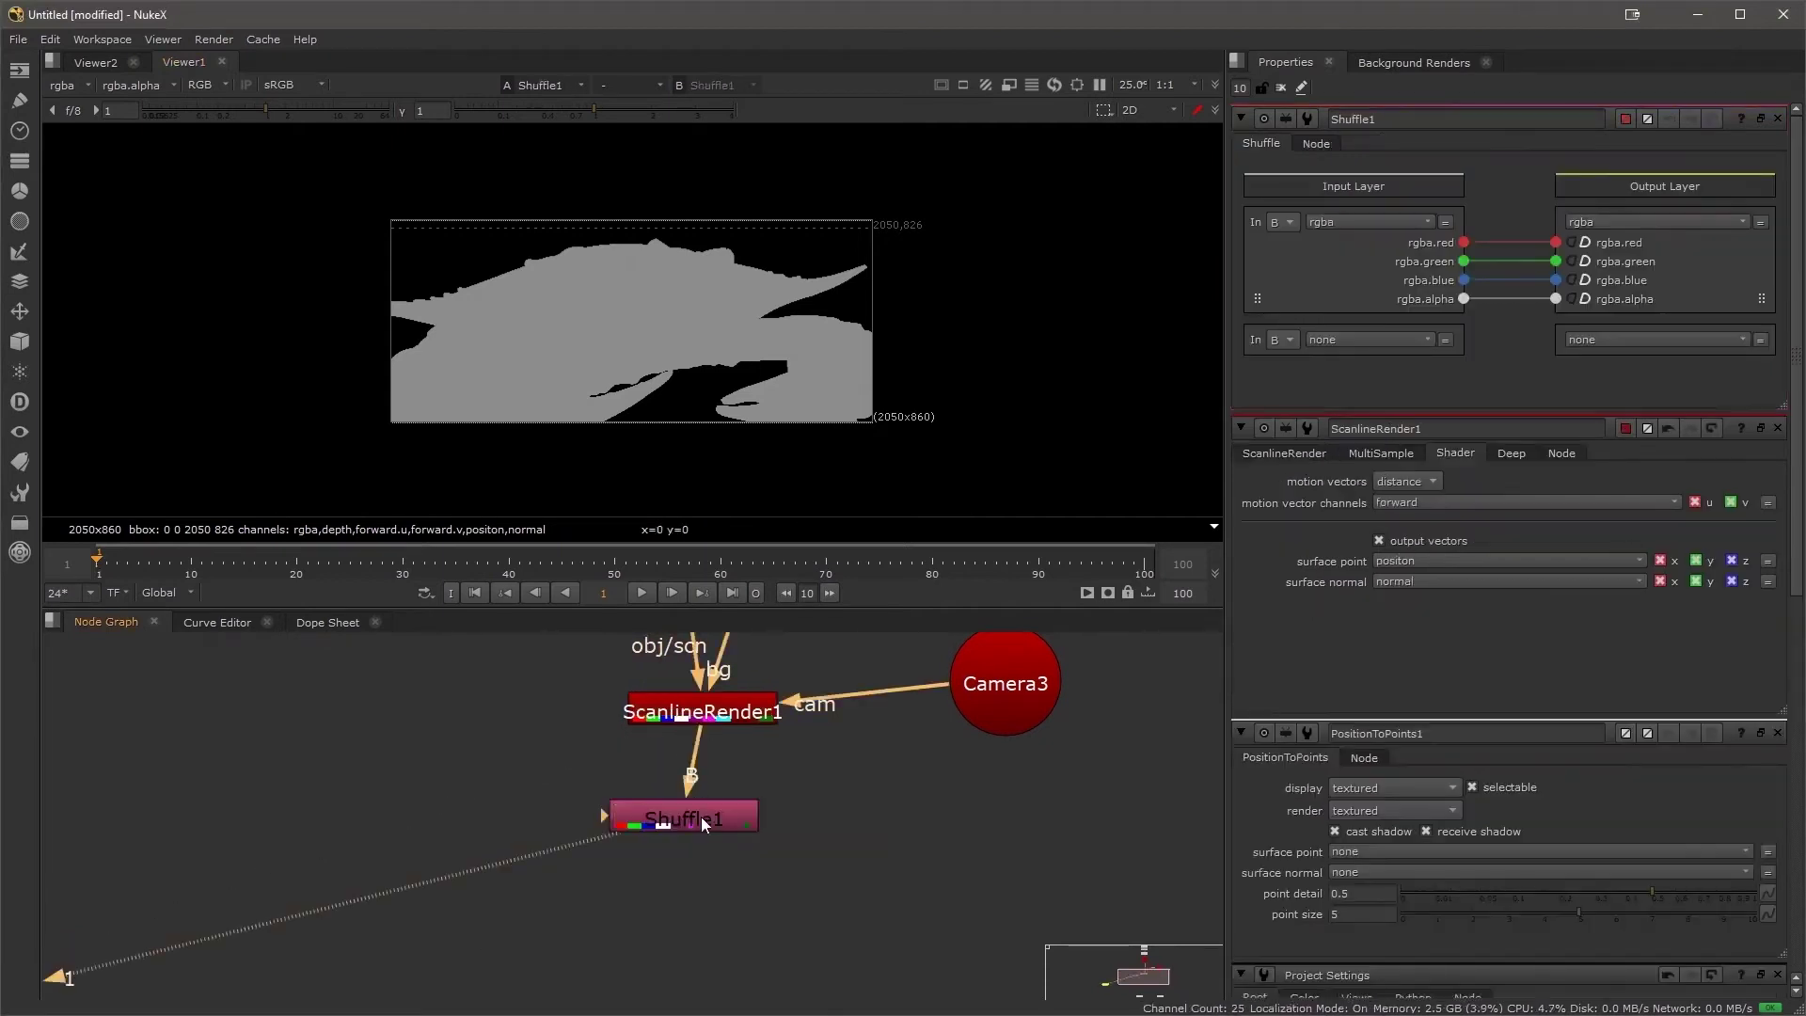
pyautogui.click(702, 816)
pyautogui.click(1382, 218)
pyautogui.click(1381, 553)
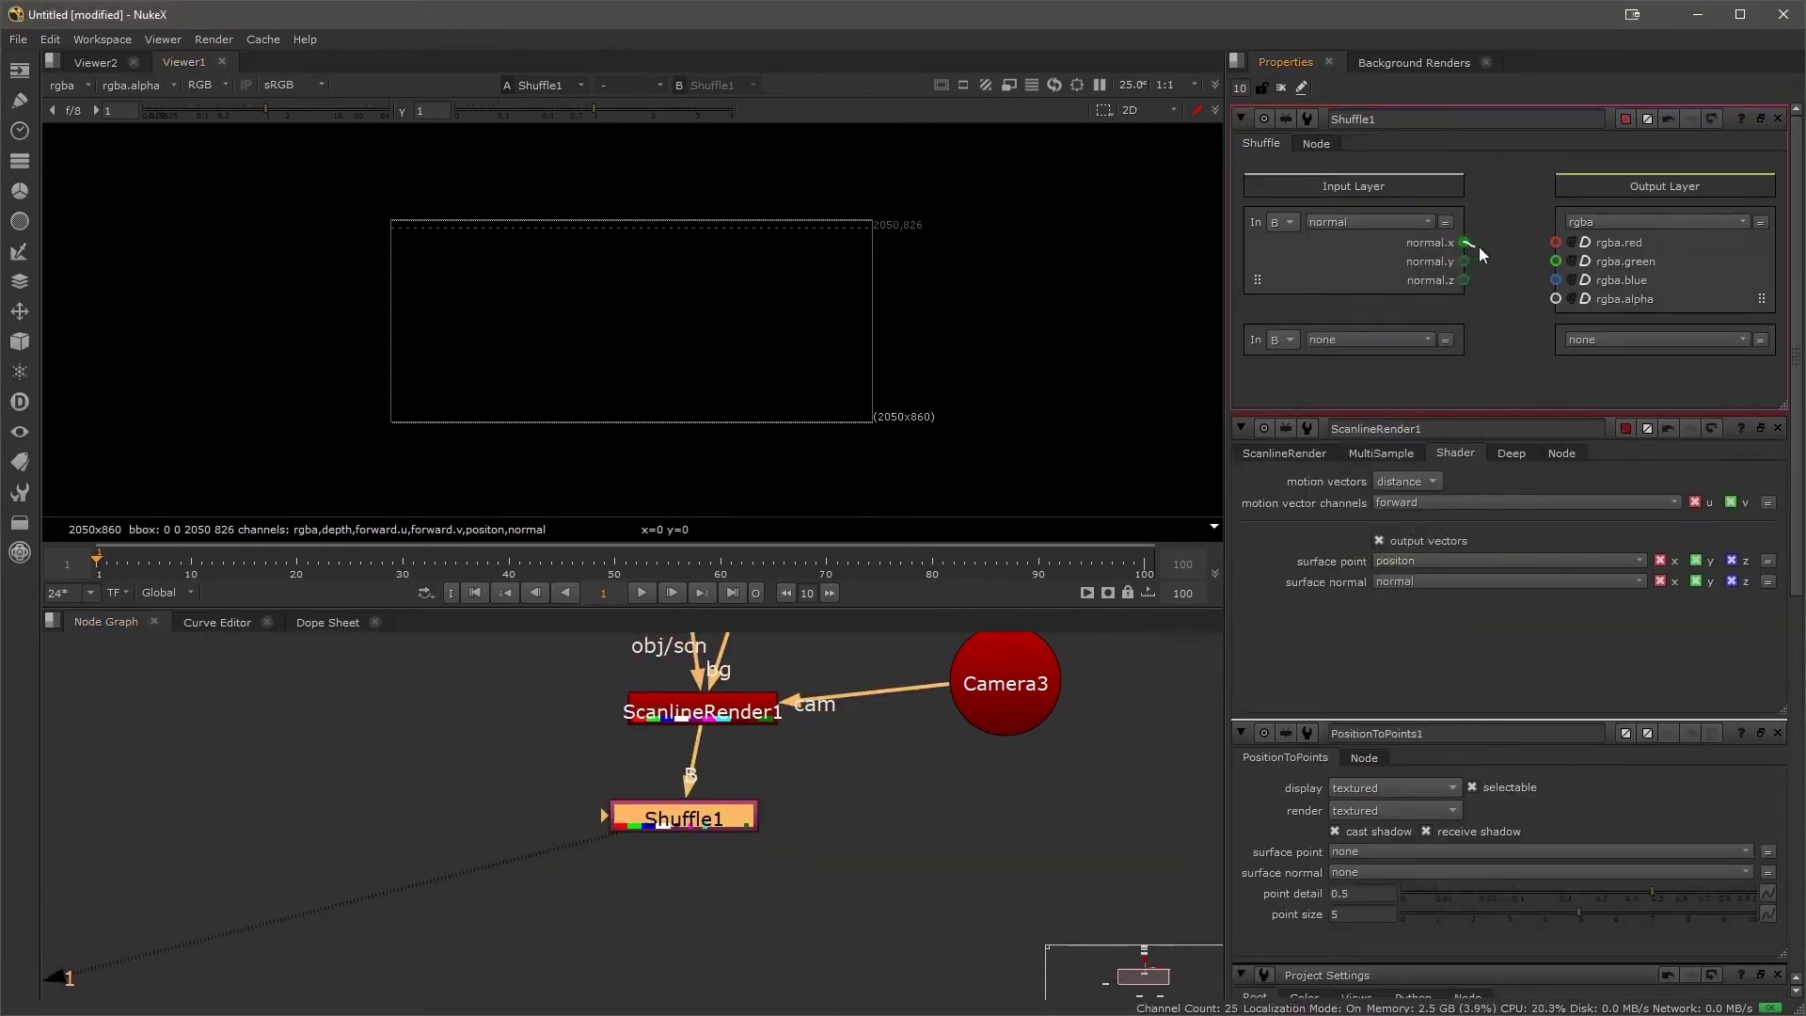
pyautogui.moveTo(1465, 245); pyautogui.dragTo(1556, 243)
pyautogui.moveTo(748, 816); pyautogui.dragTo(515, 845)
pyautogui.write('nNormal')
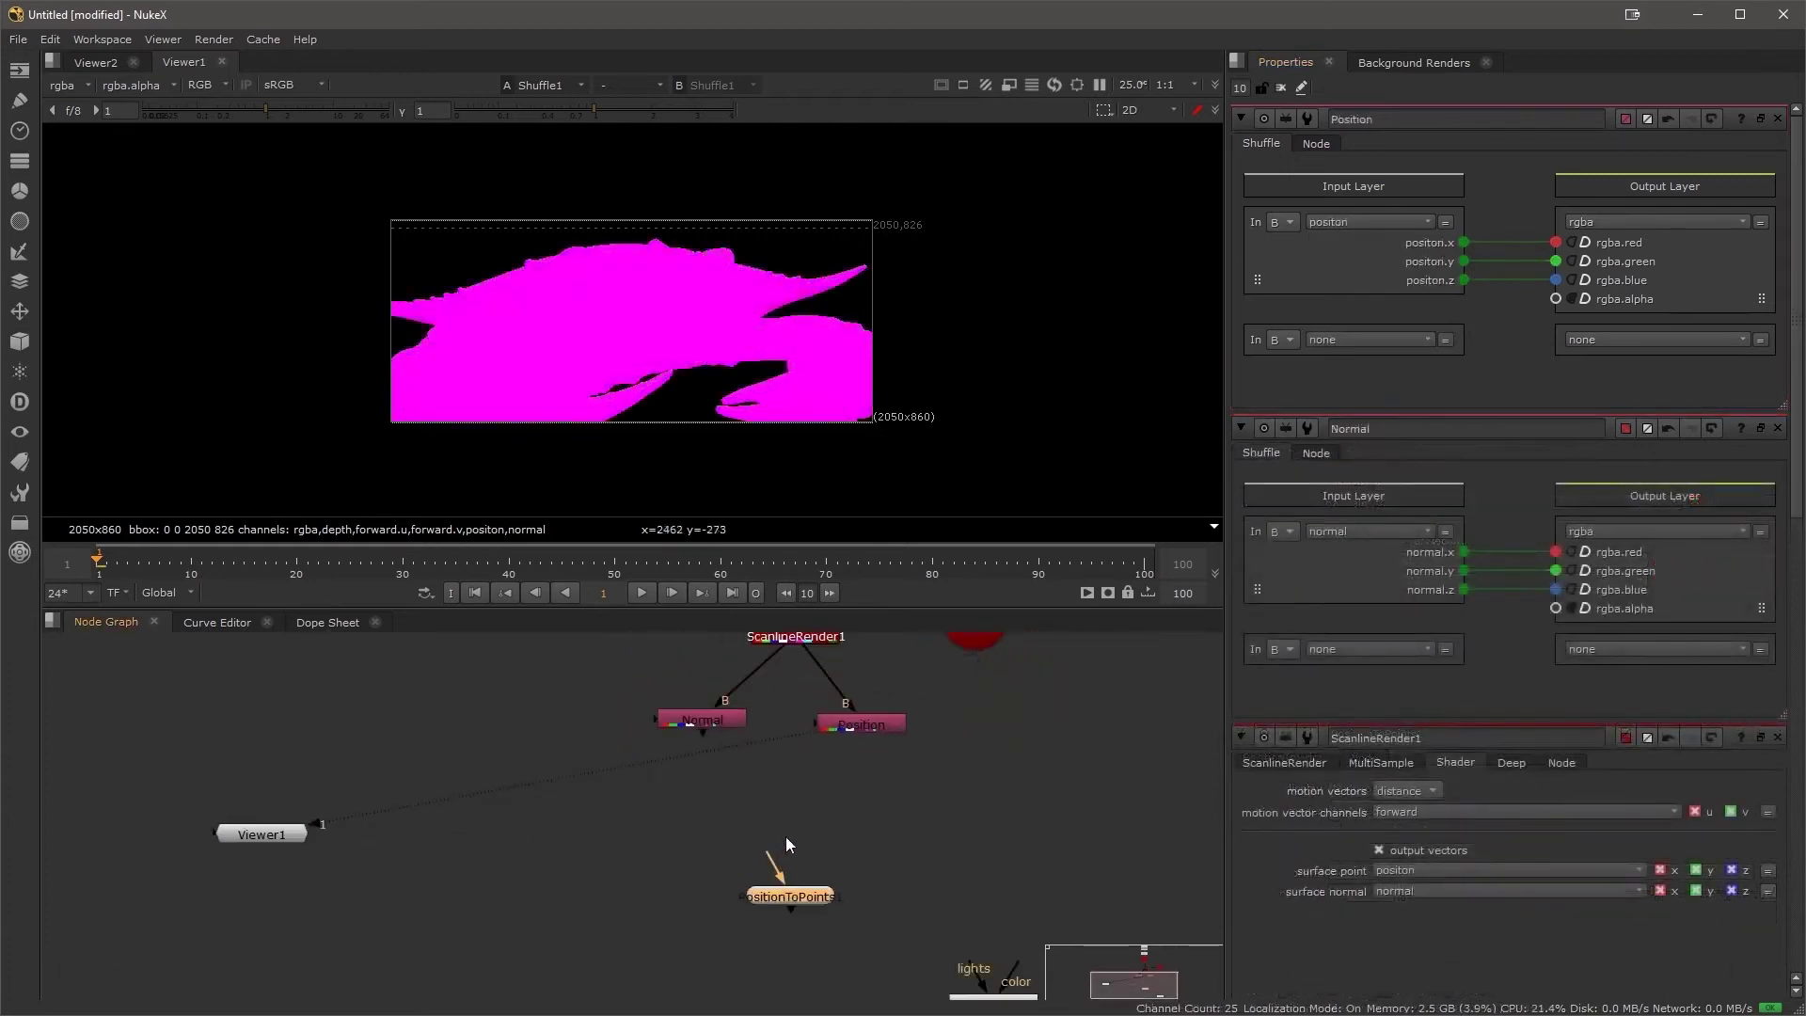
# - Connect PositionToPoints1 to ScanlineRender1, its pos input to Position and its norm input to Normal, and inspect the crab's point cloud
pyautogui.moveTo(786, 837); pyautogui.dragTo(700, 890, button='middle')
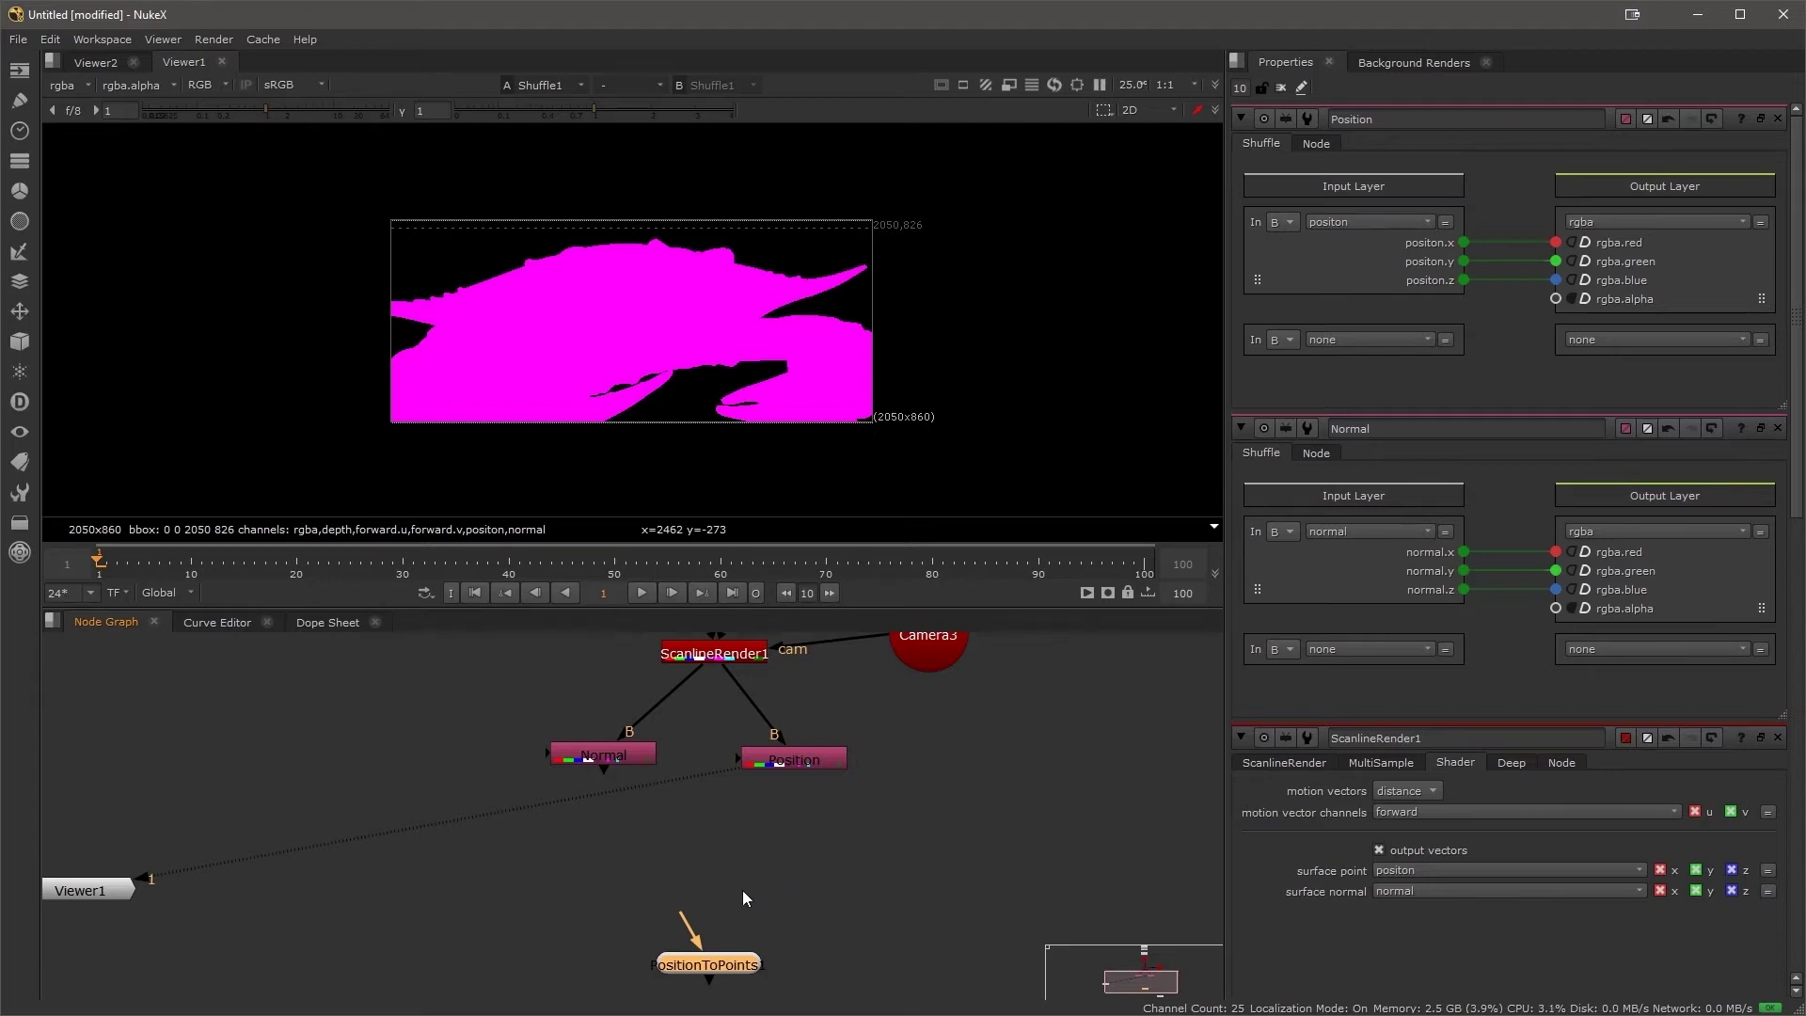
pyautogui.moveTo(685, 920); pyautogui.dragTo(715, 659)
pyautogui.moveTo(654, 969); pyautogui.dragTo(797, 758)
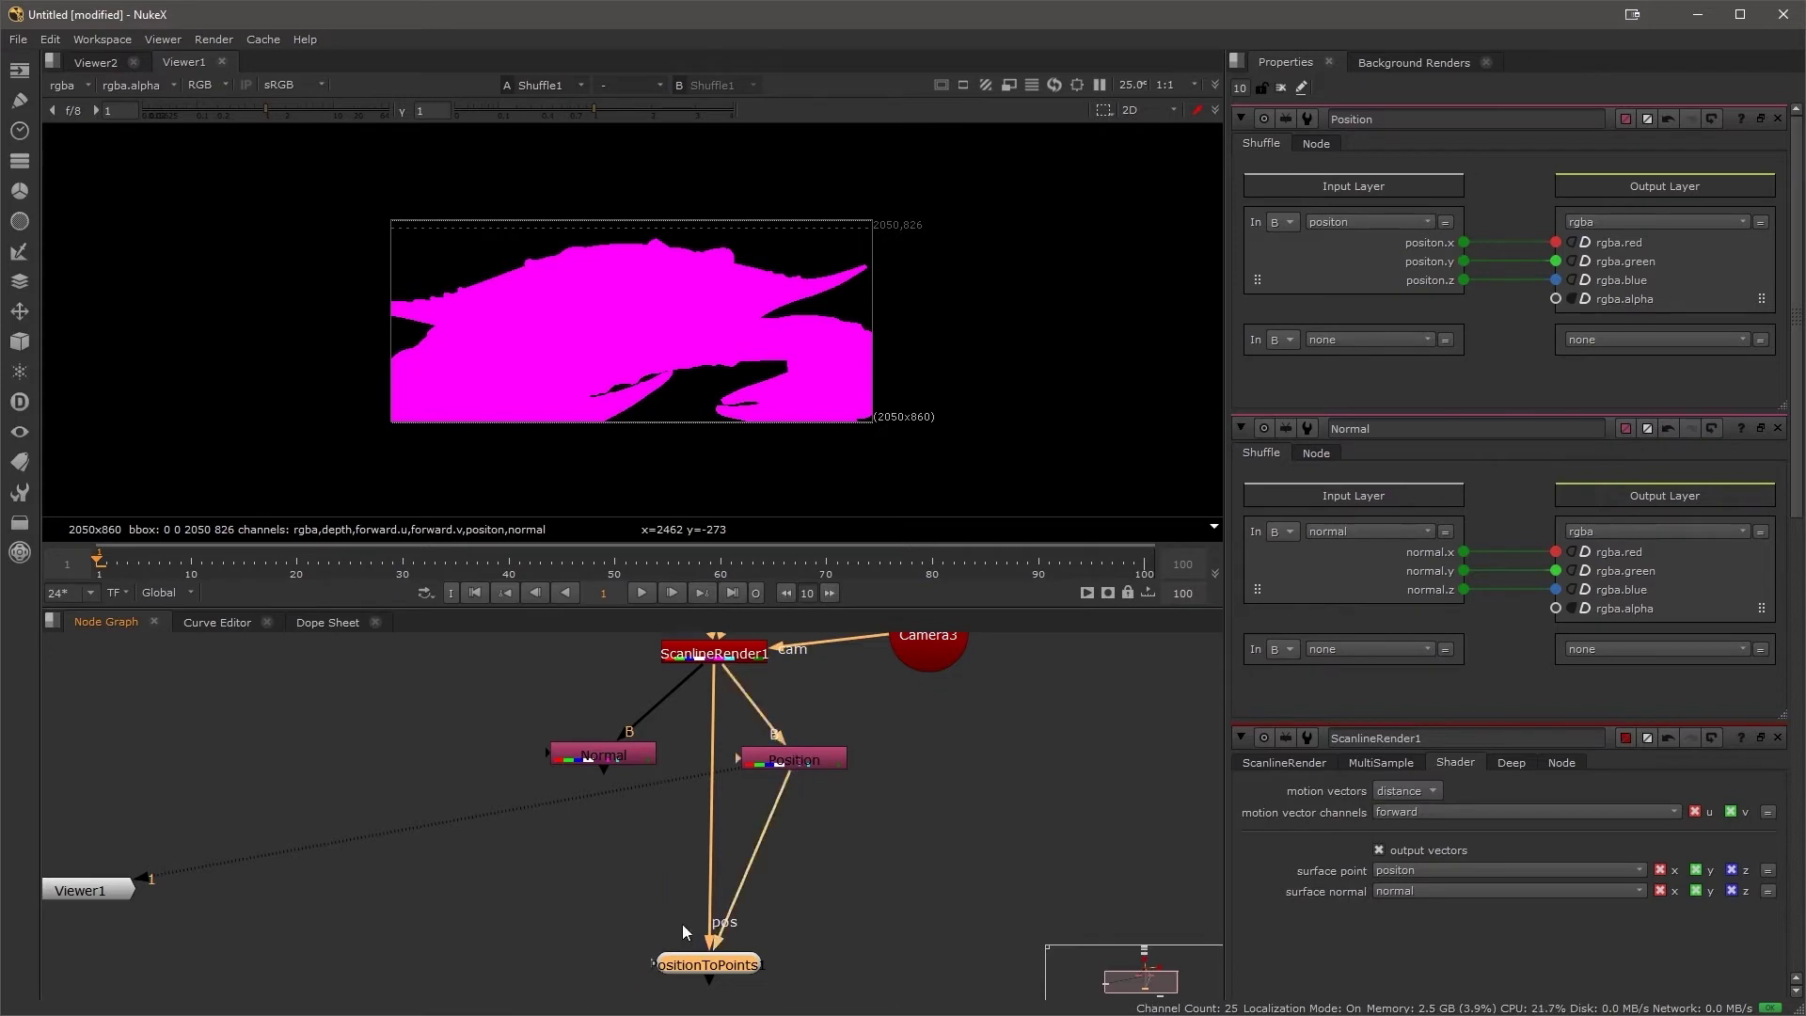
pyautogui.moveTo(656, 969); pyautogui.dragTo(603, 759)
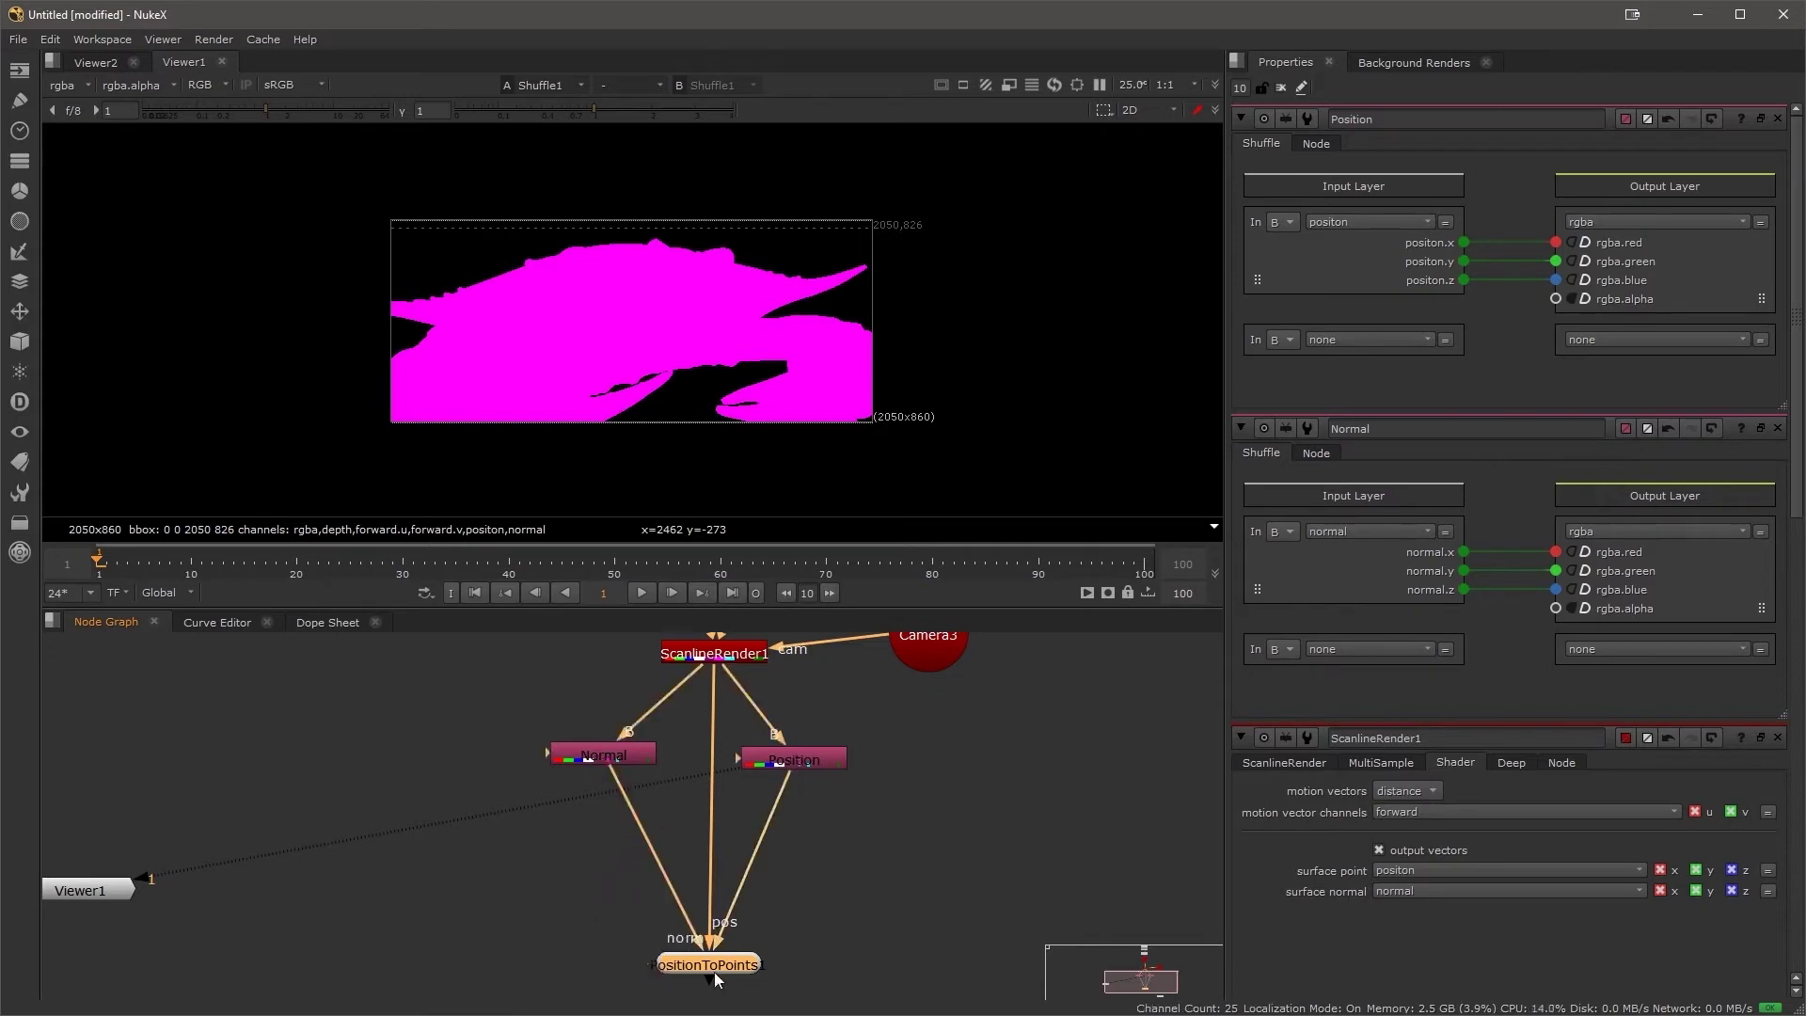
pyautogui.press('1')
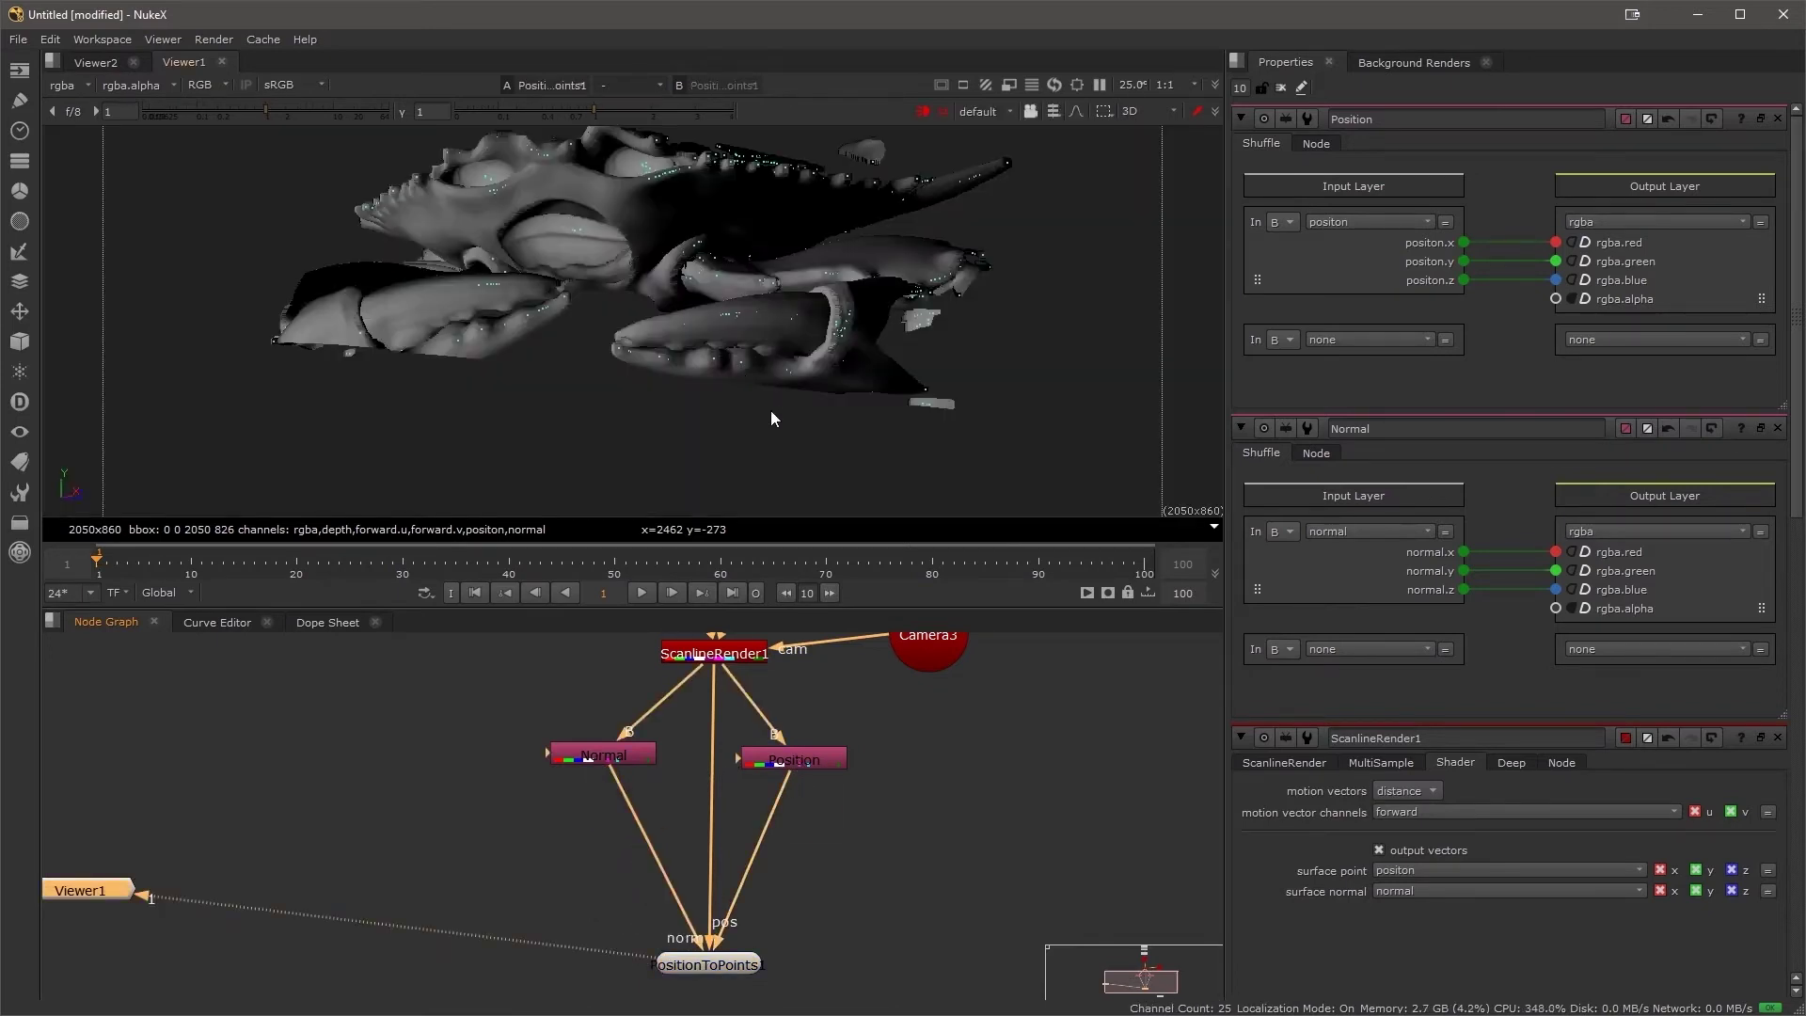
pyautogui.click(818, 475)
pyautogui.keyDown('ctrl'); pyautogui.moveTo(941, 400); pyautogui.dragTo(510, 468); pyautogui.keyUp('ctrl')
pyautogui.keyDown('ctrl'); pyautogui.moveTo(568, 475); pyautogui.dragTo(979, 415); pyautogui.keyUp('ctrl')
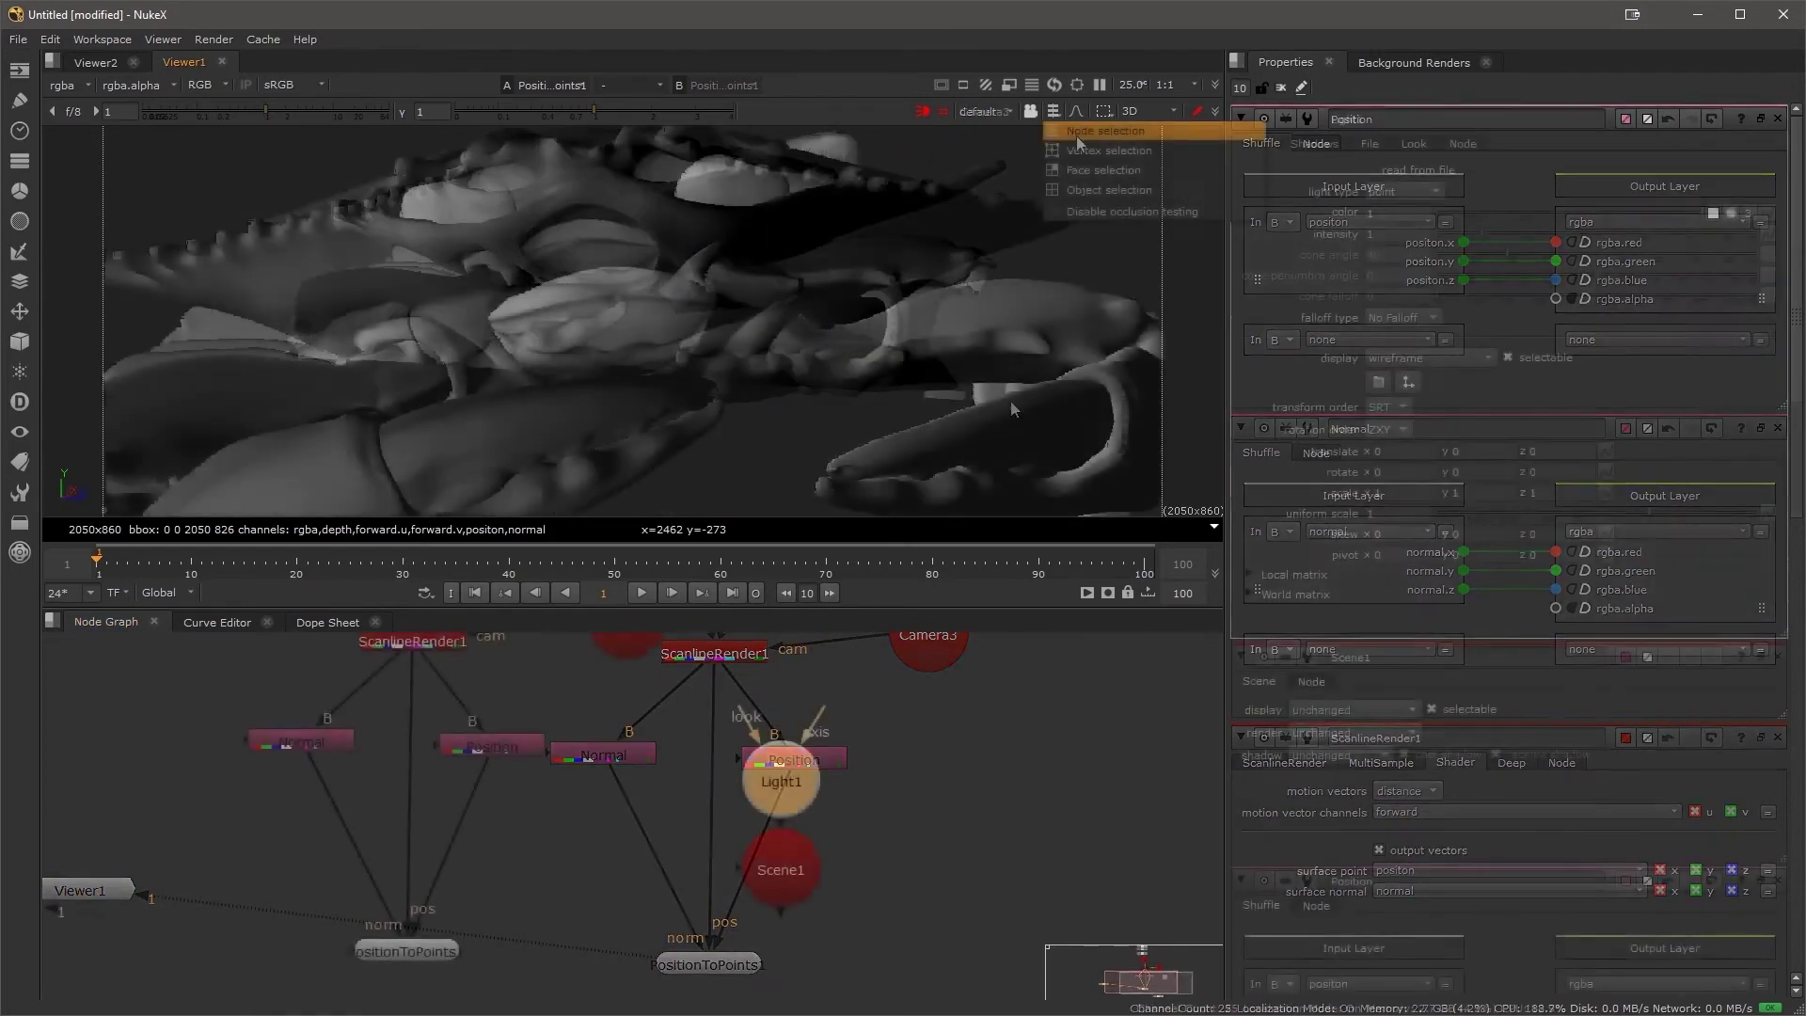
# - Look through Camera3 and snap the Light1 point light to the selected vertex position on the crab's point cloud
pyautogui.click(983, 111)
pyautogui.click(1040, 151)
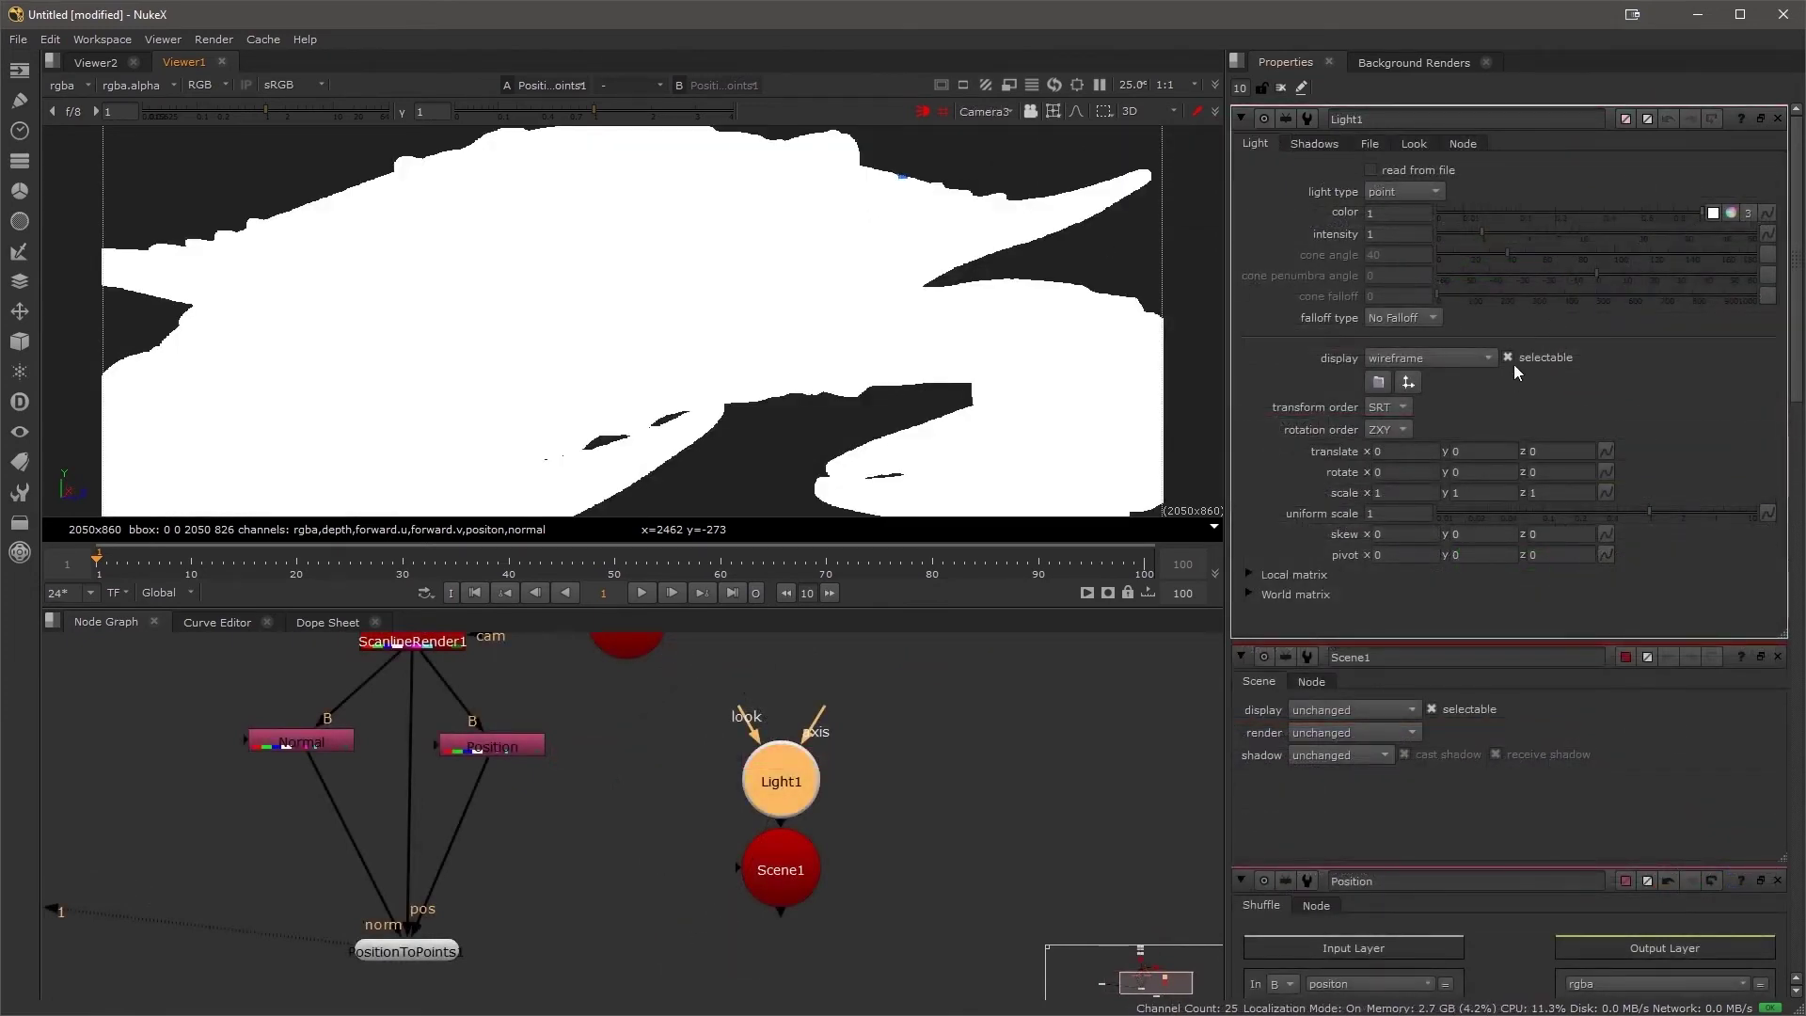
pyautogui.click(1408, 380)
pyautogui.click(1437, 388)
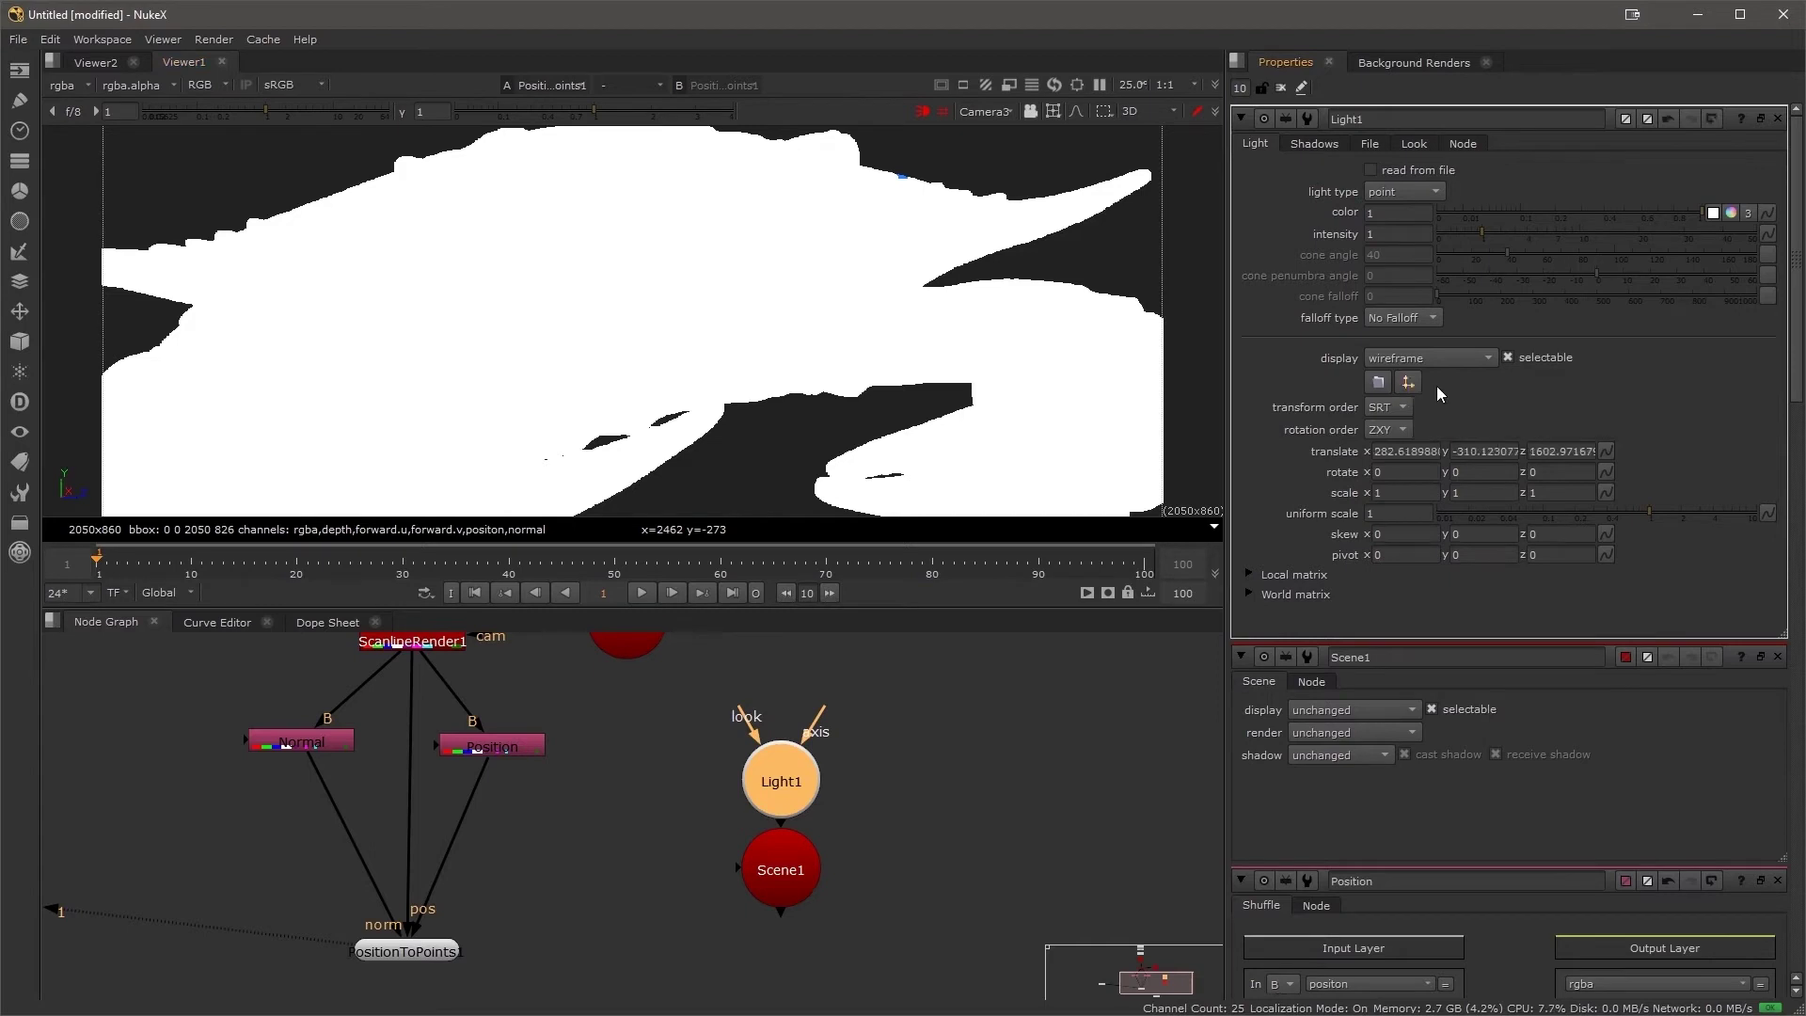
# - Return the 3D viewer to node selection mode and deselect Light1
pyautogui.click(1054, 113)
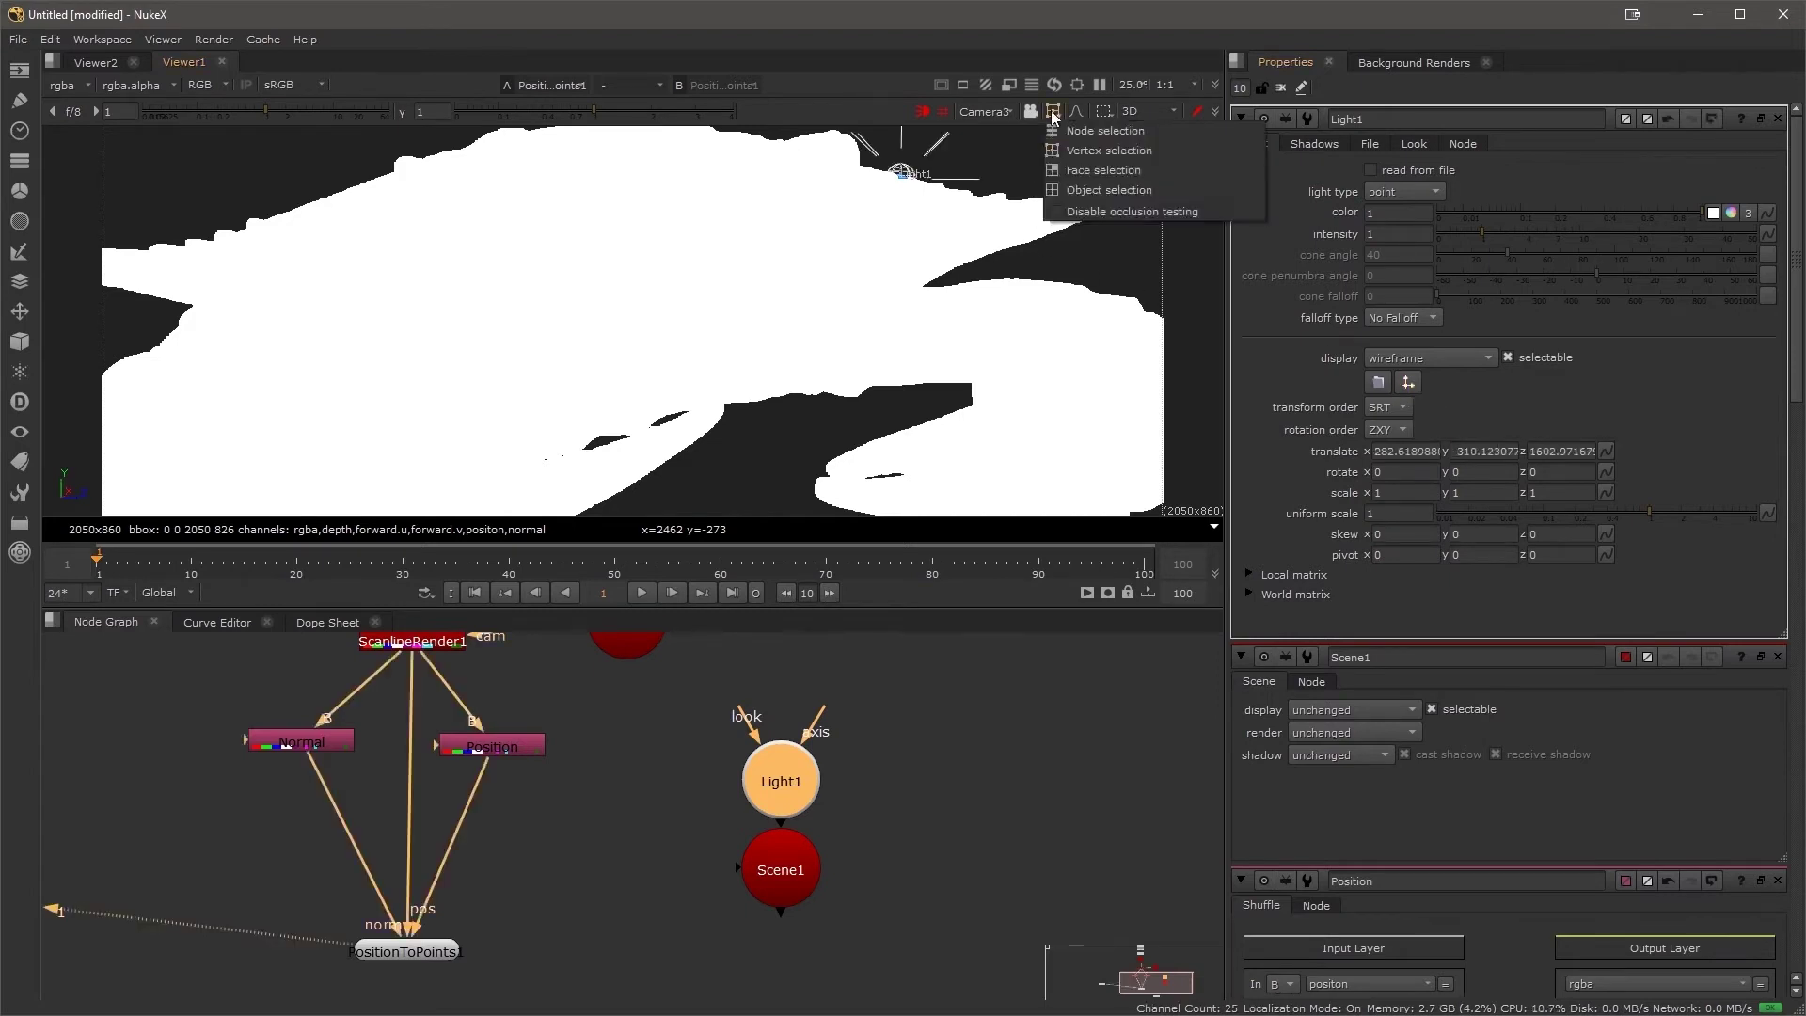
pyautogui.click(1068, 133)
pyautogui.click(1052, 691)
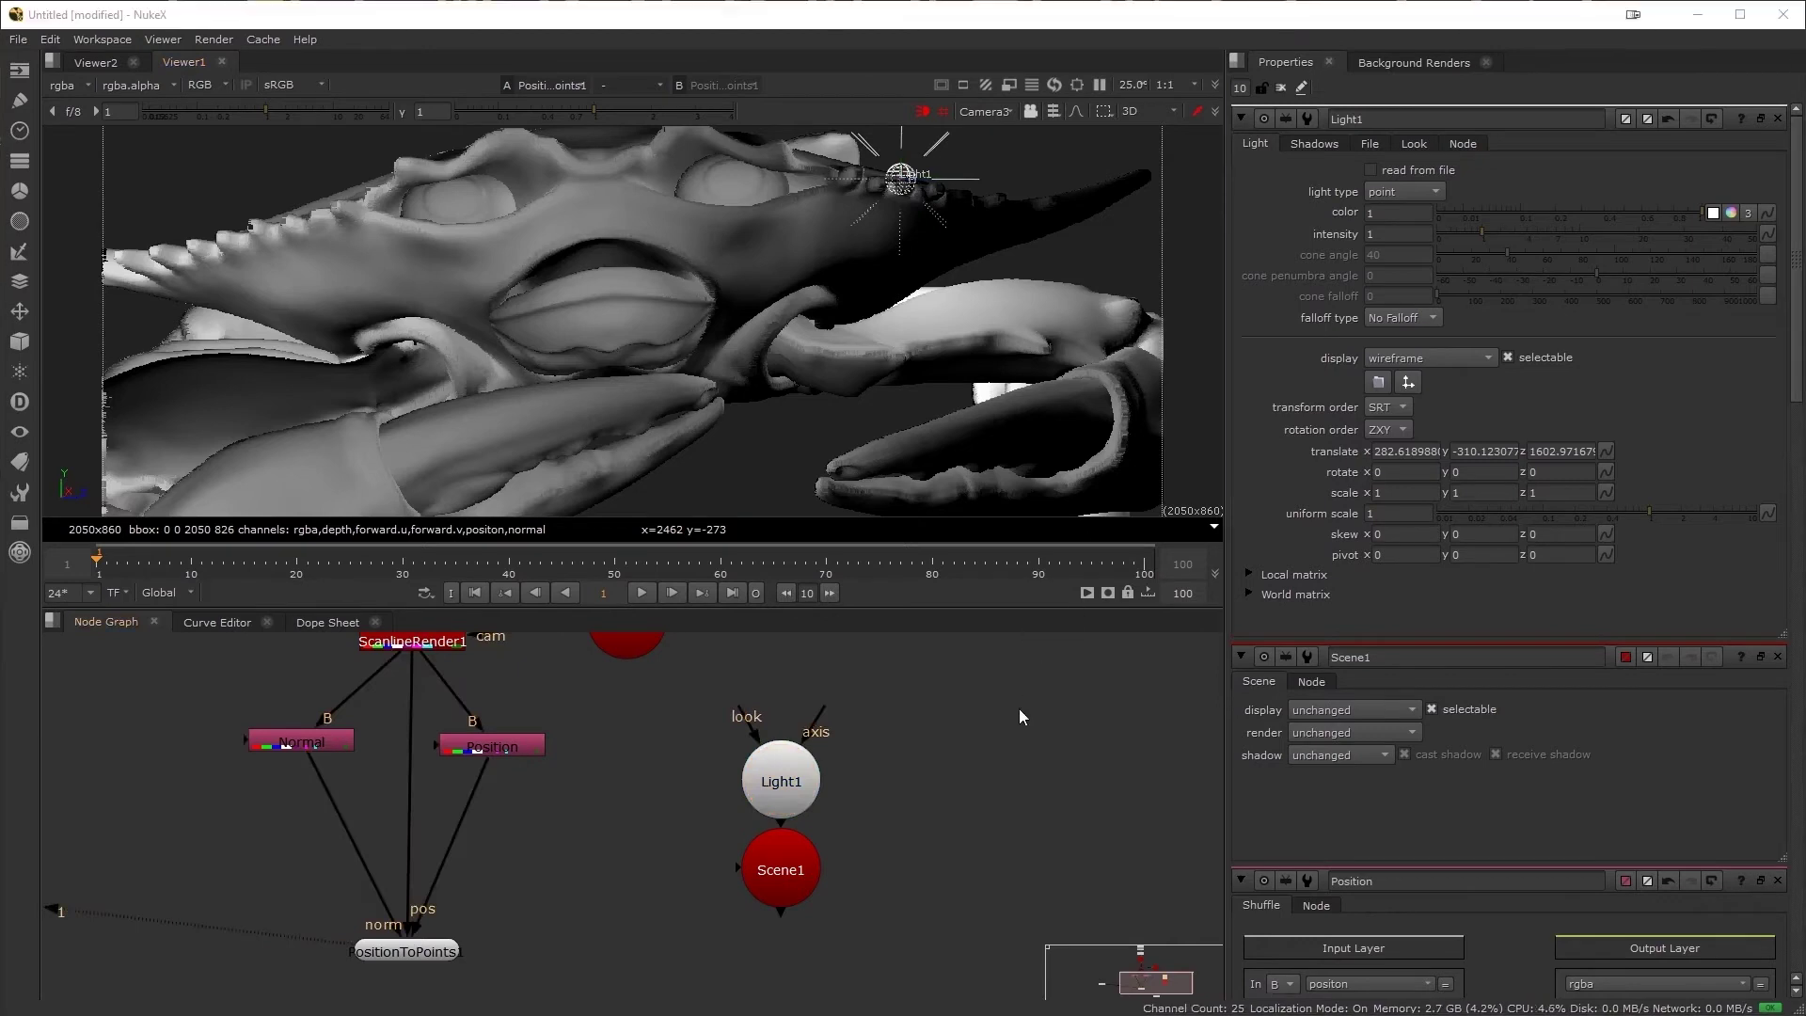
pyautogui.moveTo(841, 867); pyautogui.dragTo(764, 741, button='middle')
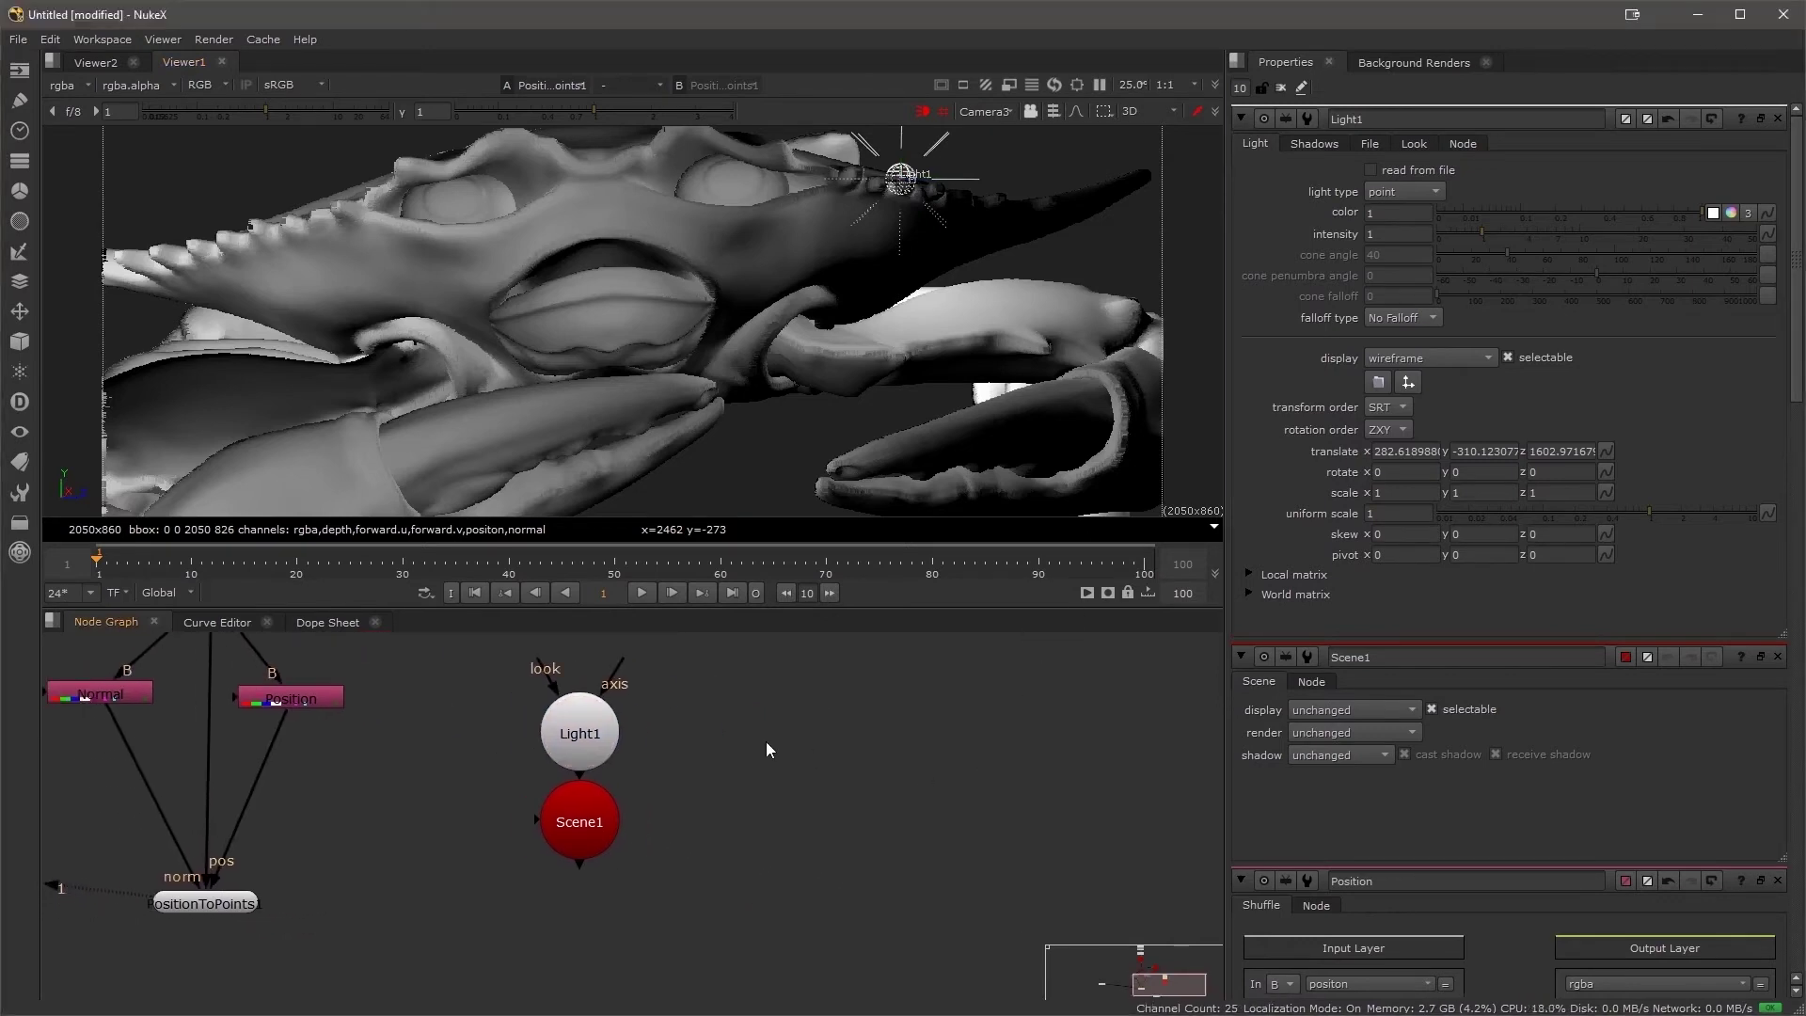
# - Connect ReLight1's color input to ScanlineRender1 through a dot, its lights input to Scene1 and its cam input to Camera3
pyautogui.scroll(-3, 764, 741)
pyautogui.moveTo(574, 925); pyautogui.dragTo(244, 705)
pyautogui.scroll(3, 769, 847)
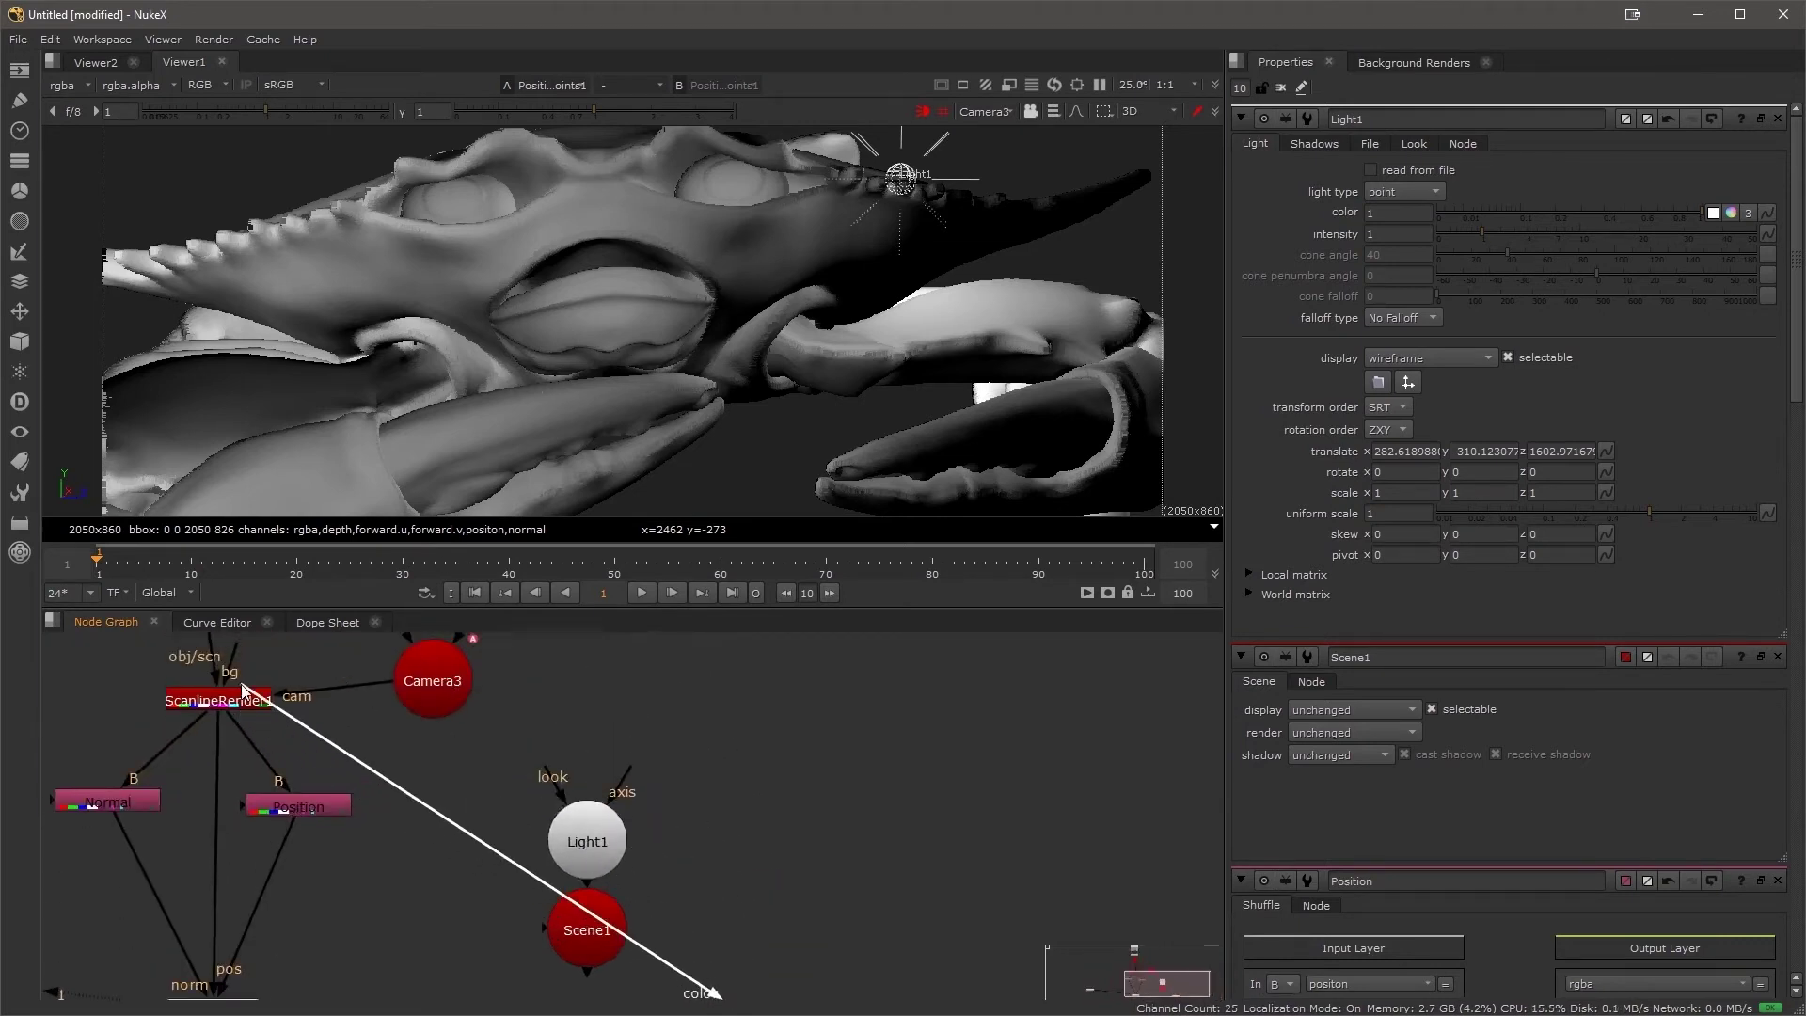
pyautogui.keyDown('ctrl'); pyautogui.moveTo(481, 795); pyautogui.dragTo(754, 637); pyautogui.keyUp('ctrl')
pyautogui.moveTo(712, 915); pyautogui.dragTo(583, 866)
pyautogui.moveTo(593, 894); pyautogui.dragTo(793, 952, button='middle')
pyautogui.moveTo(815, 952); pyautogui.dragTo(557, 707)
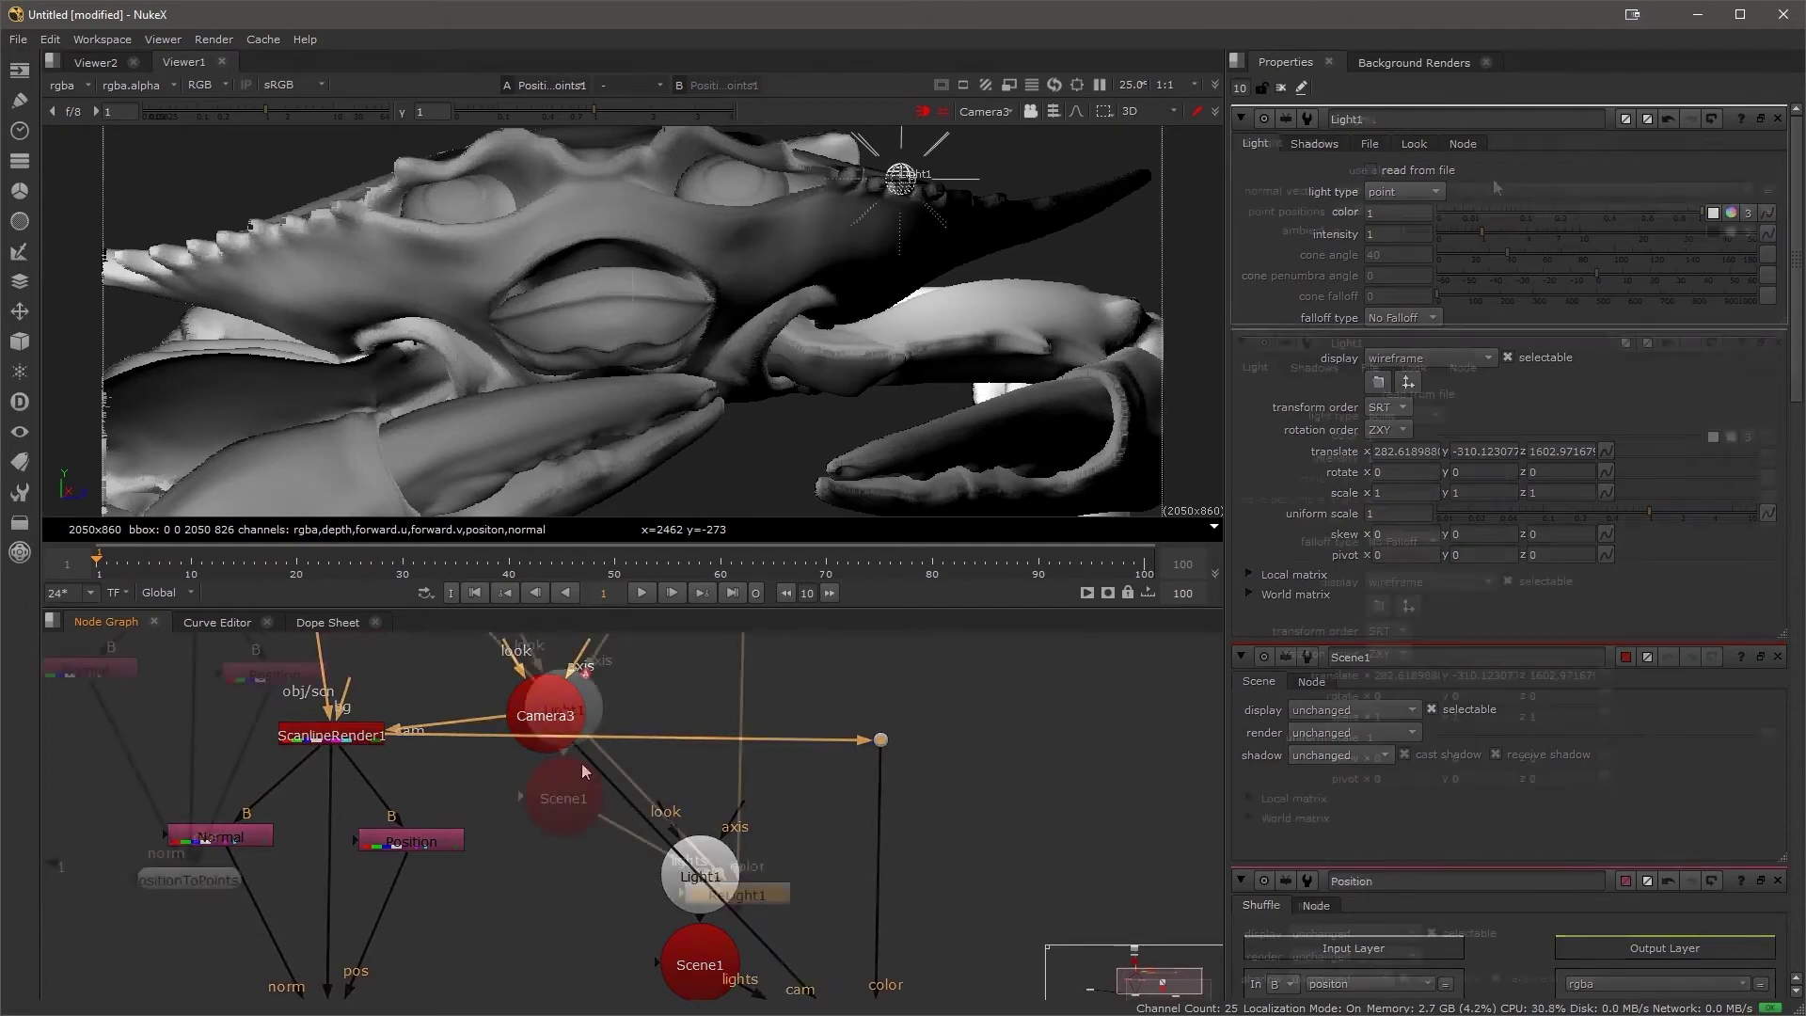
pyautogui.moveTo(715, 846); pyautogui.dragTo(578, 680, button='middle')
# - Set ReLight1's normal vectors to the normal layer and its point positions to the positon layer
pyautogui.doubleClick(737, 894)
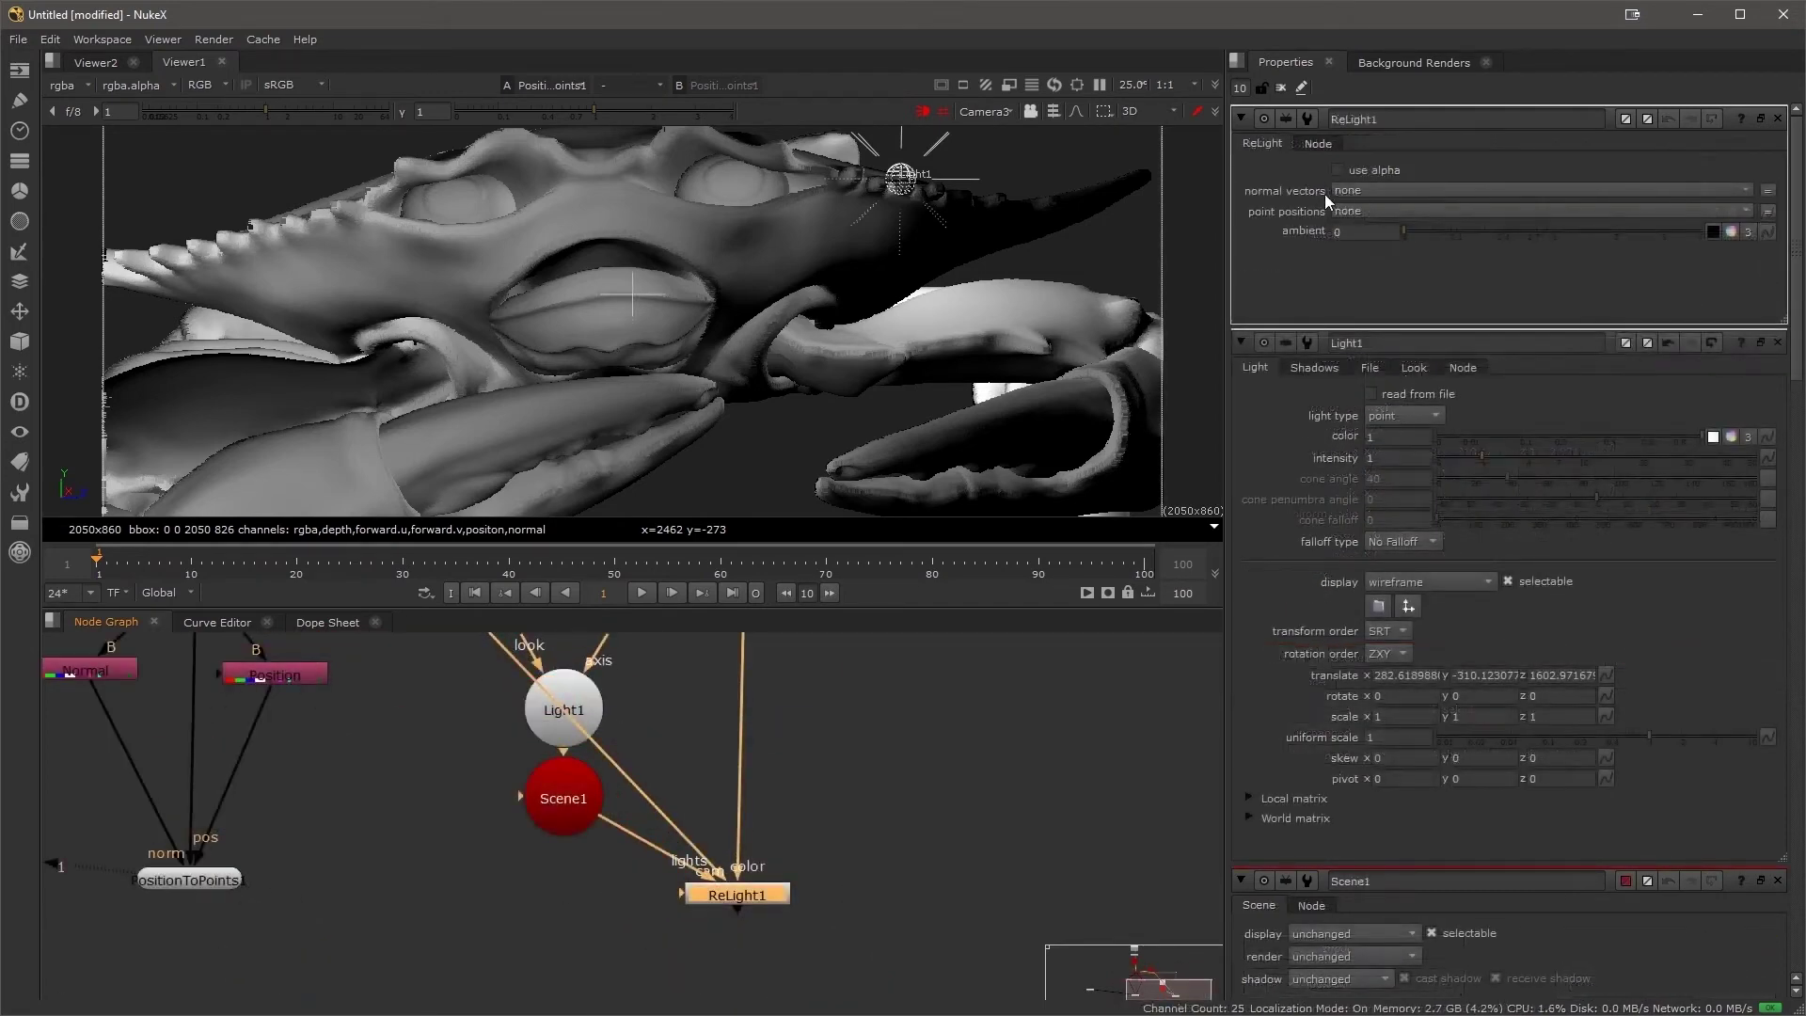
pyautogui.click(1379, 188)
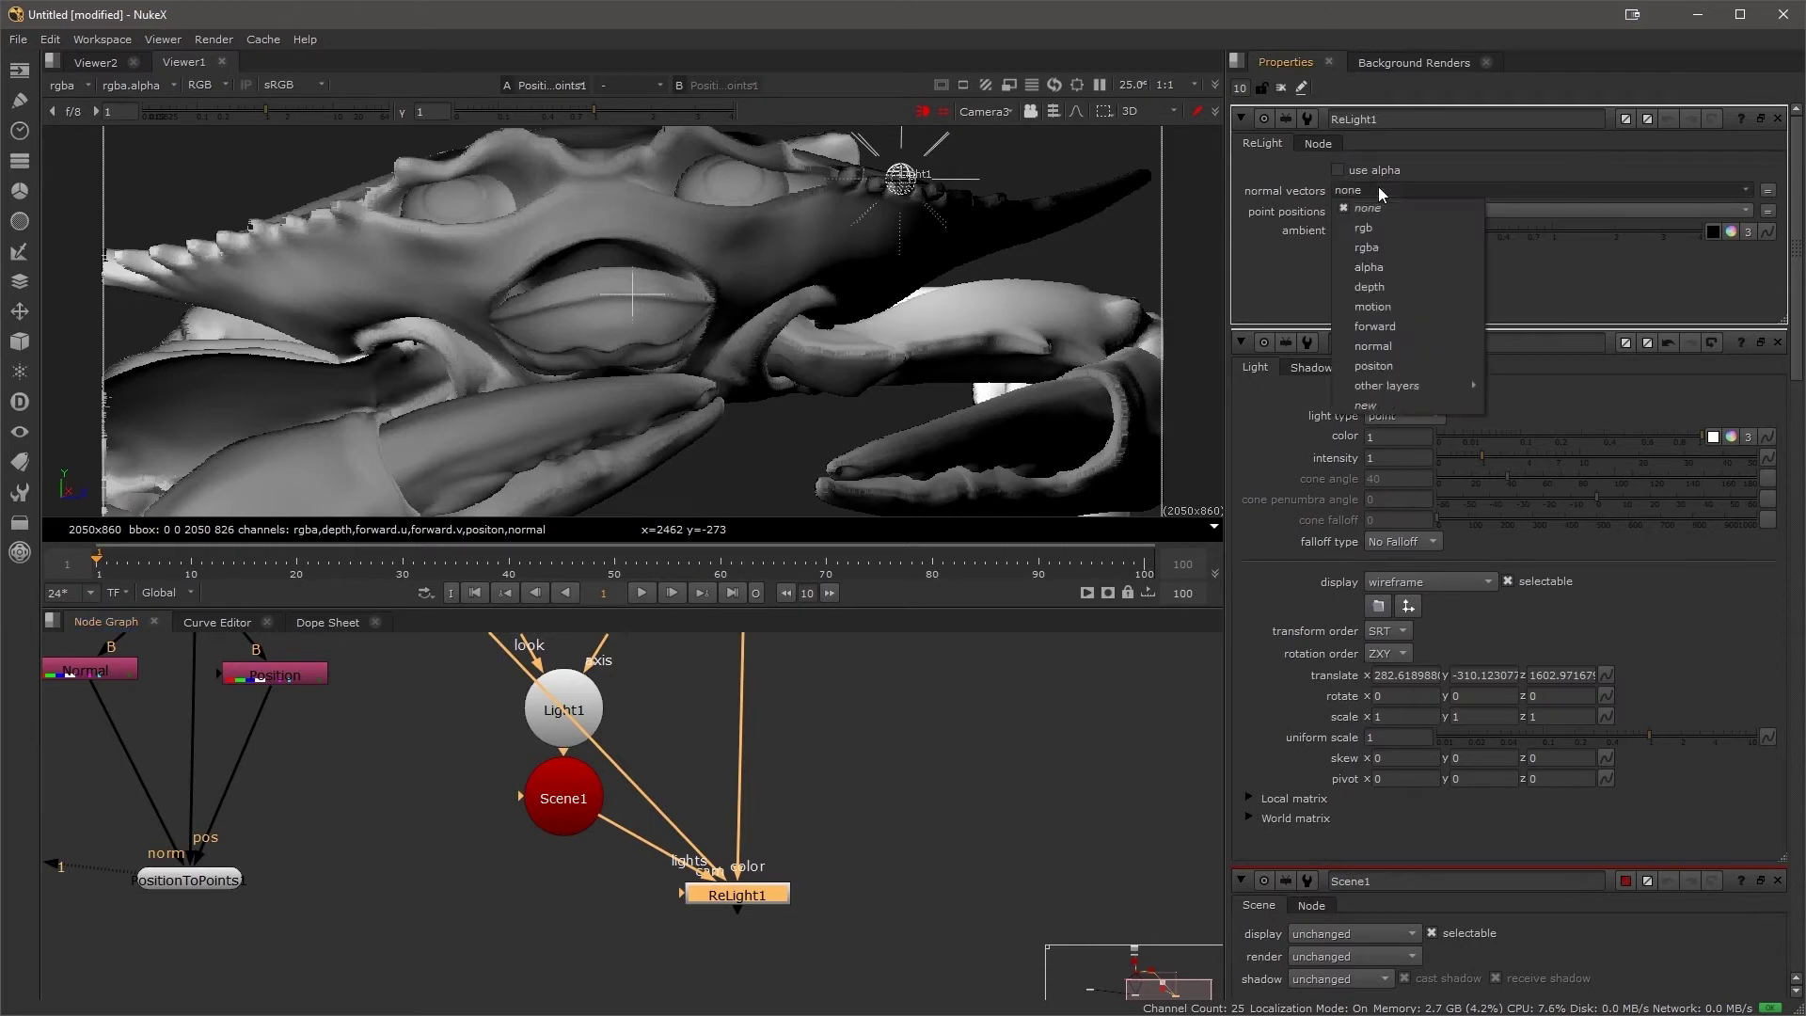
pyautogui.click(1401, 345)
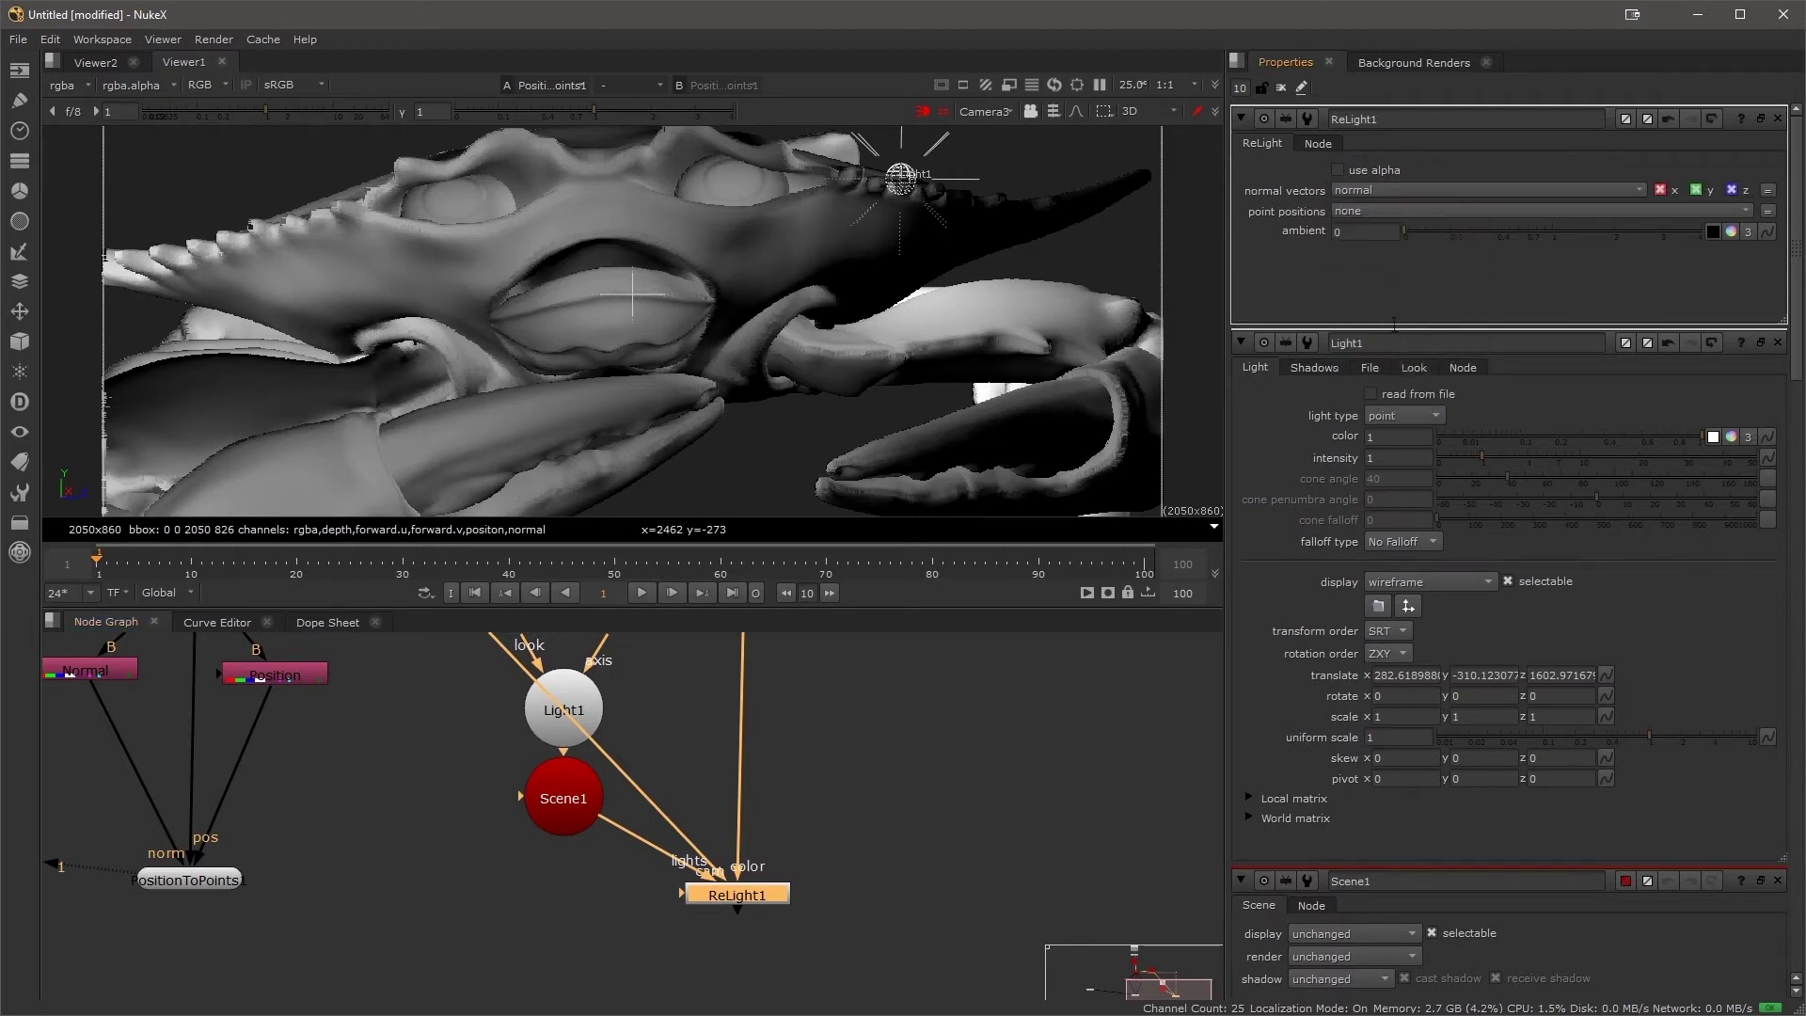
pyautogui.click(1380, 209)
pyautogui.click(1396, 384)
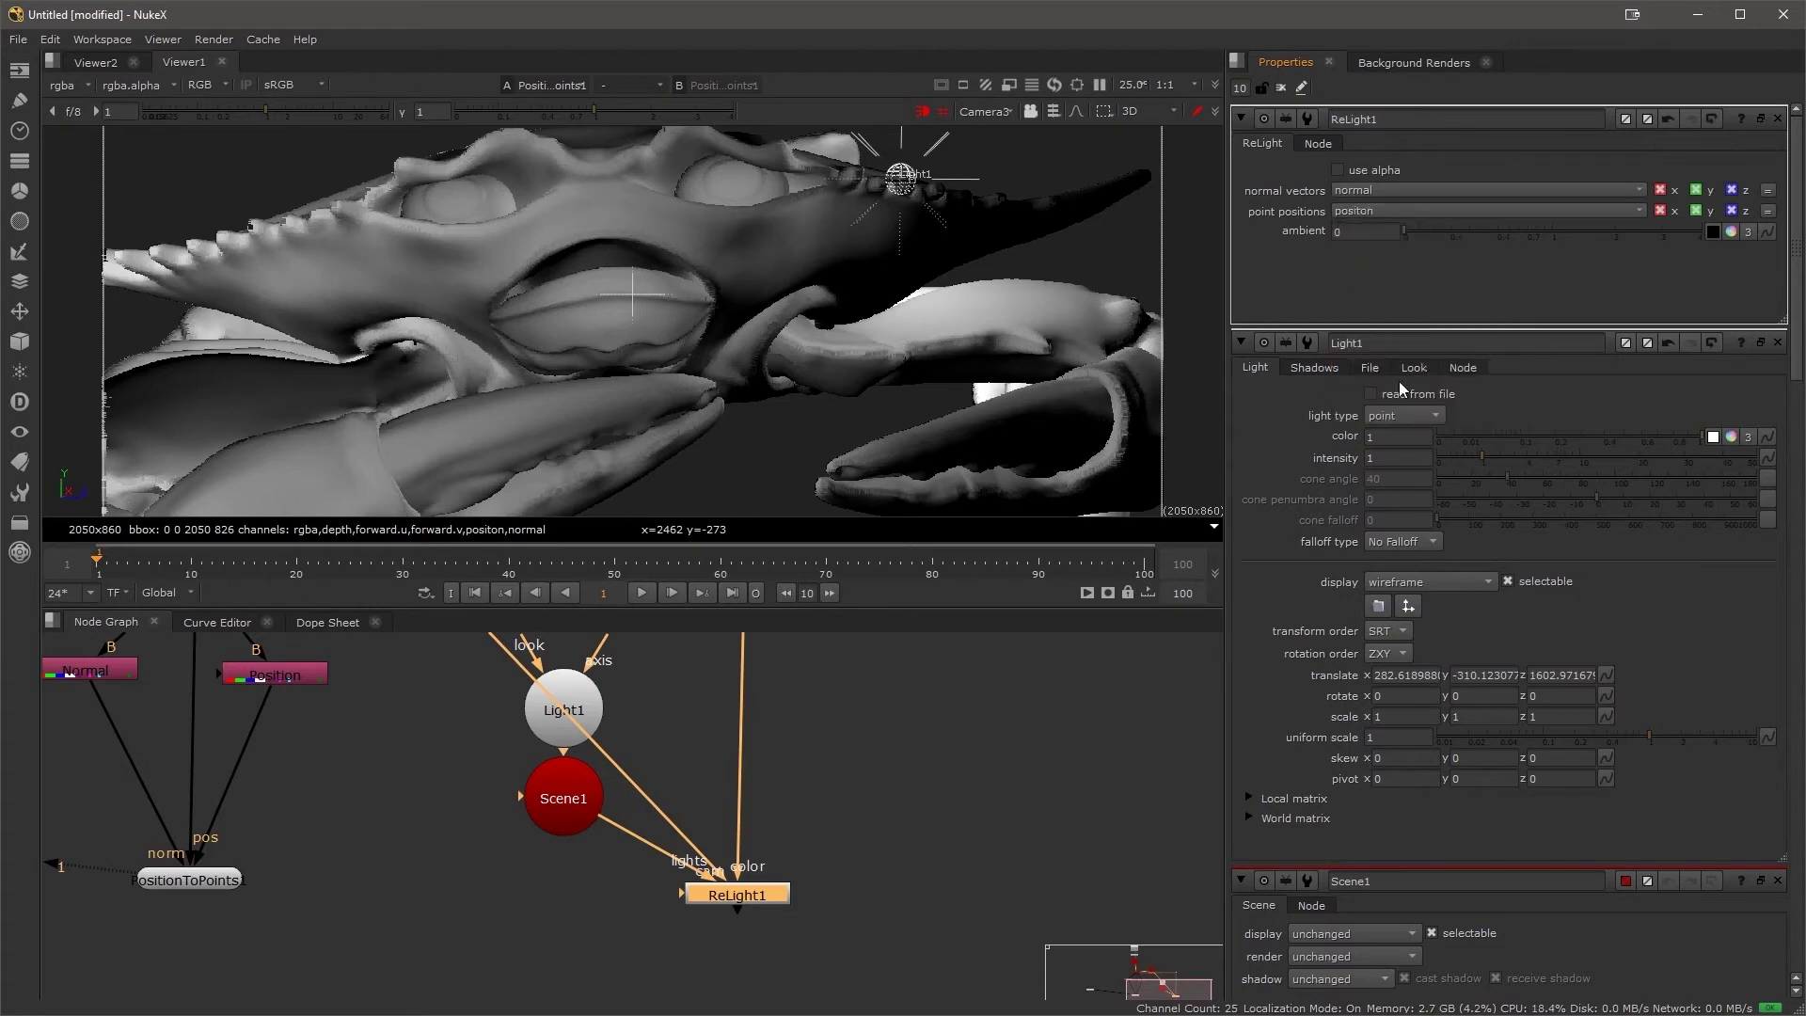
# - Add a Specular shader node, connect ReLight1's material input to it, and view the ReLight1 output
pyautogui.click(951, 691)
pyautogui.press('Tab')
pyautogui.write('spec')
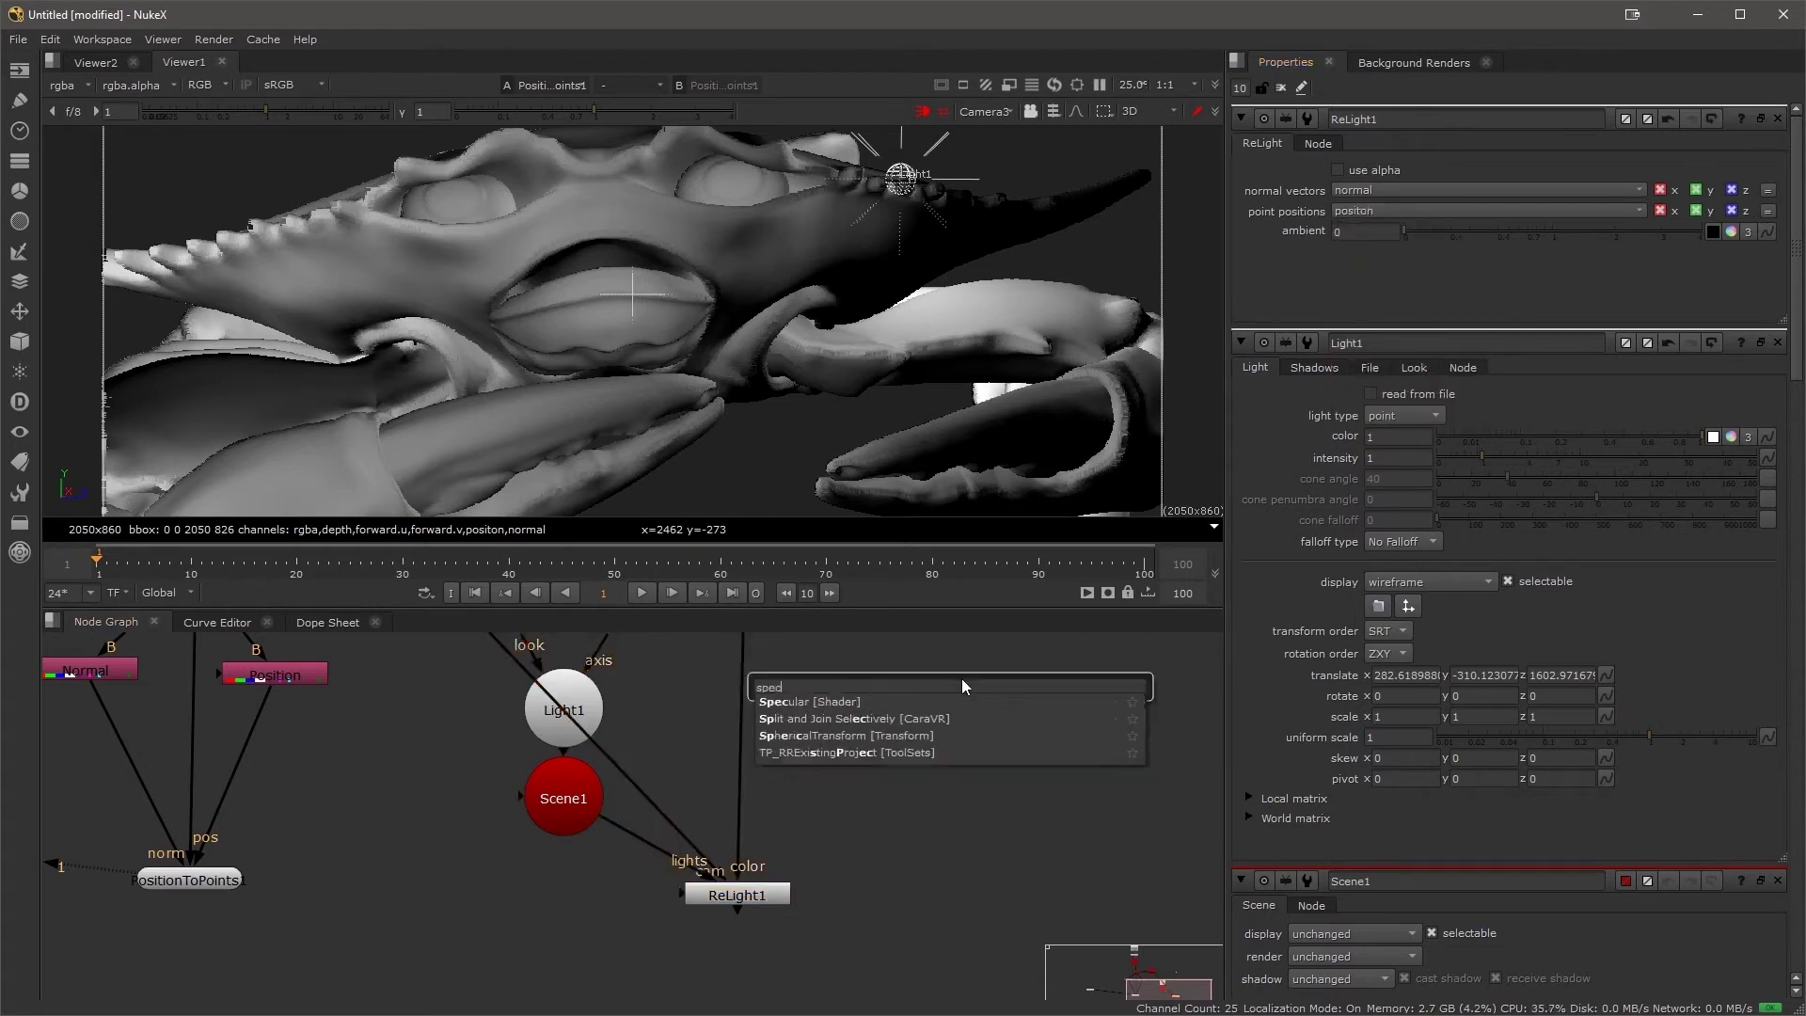
pyautogui.press('Return')
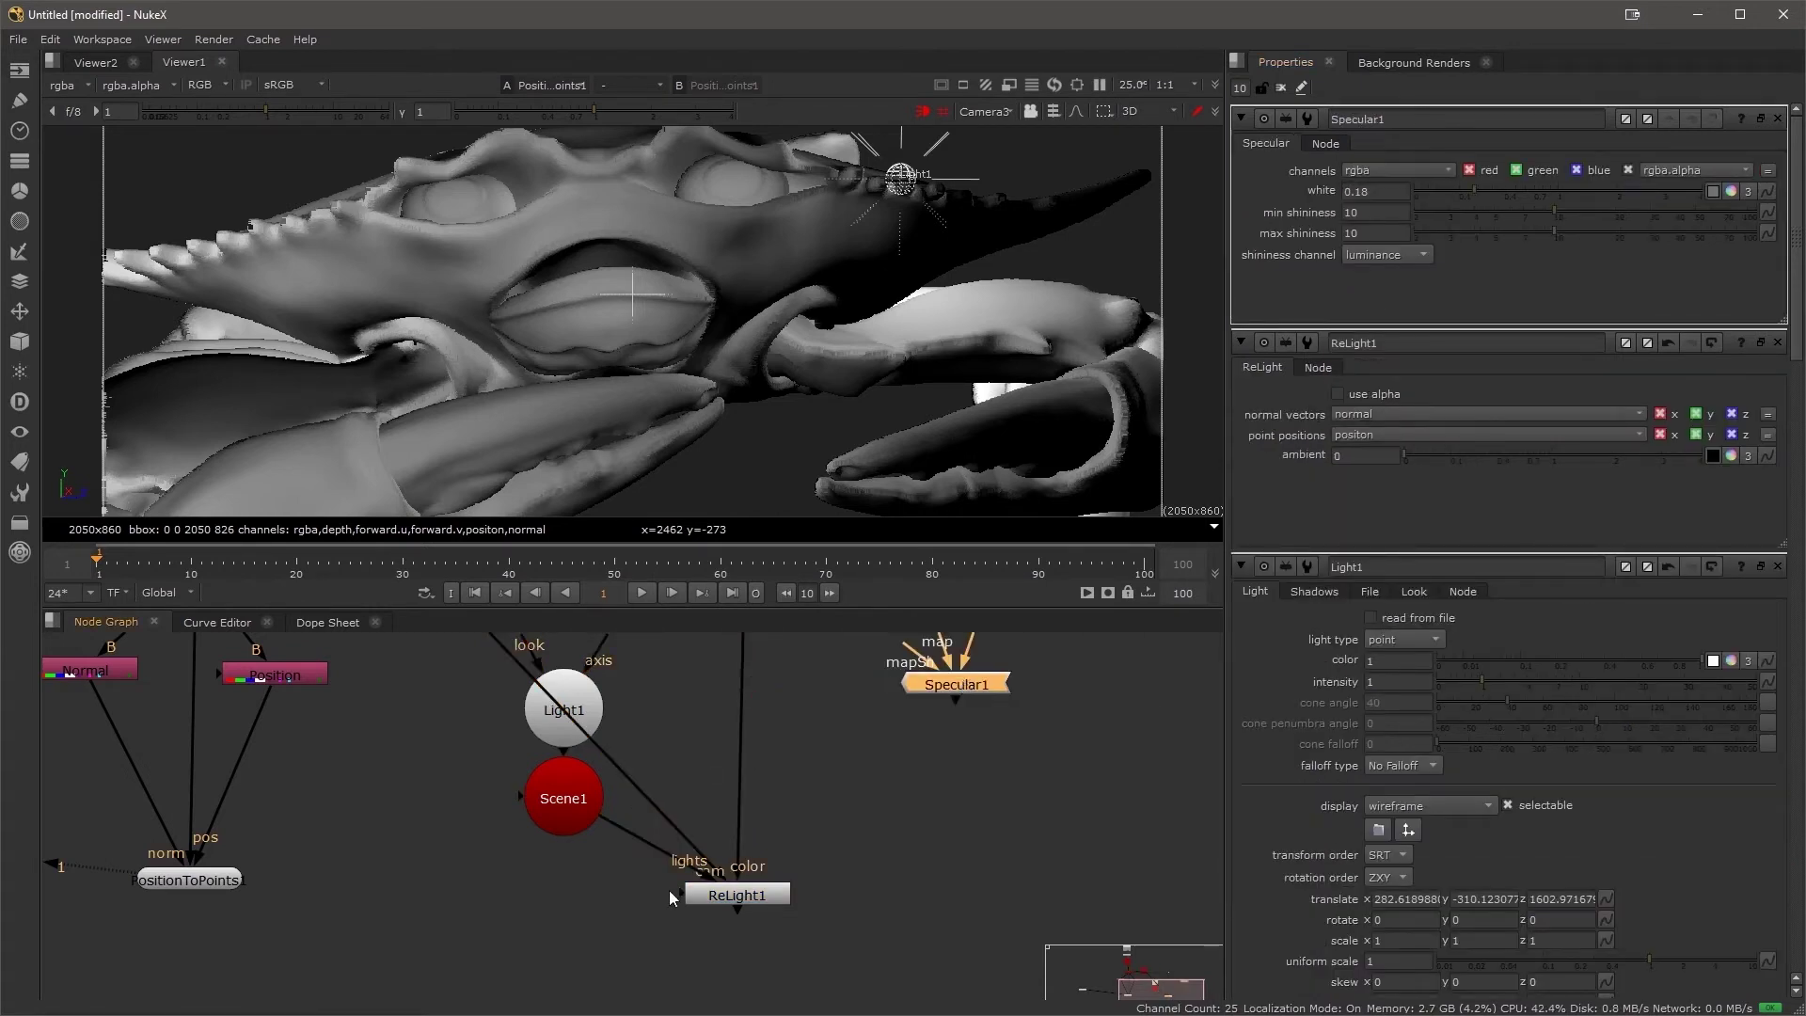
pyautogui.moveTo(680, 894); pyautogui.dragTo(950, 675)
pyautogui.click(768, 894)
pyautogui.press('1')
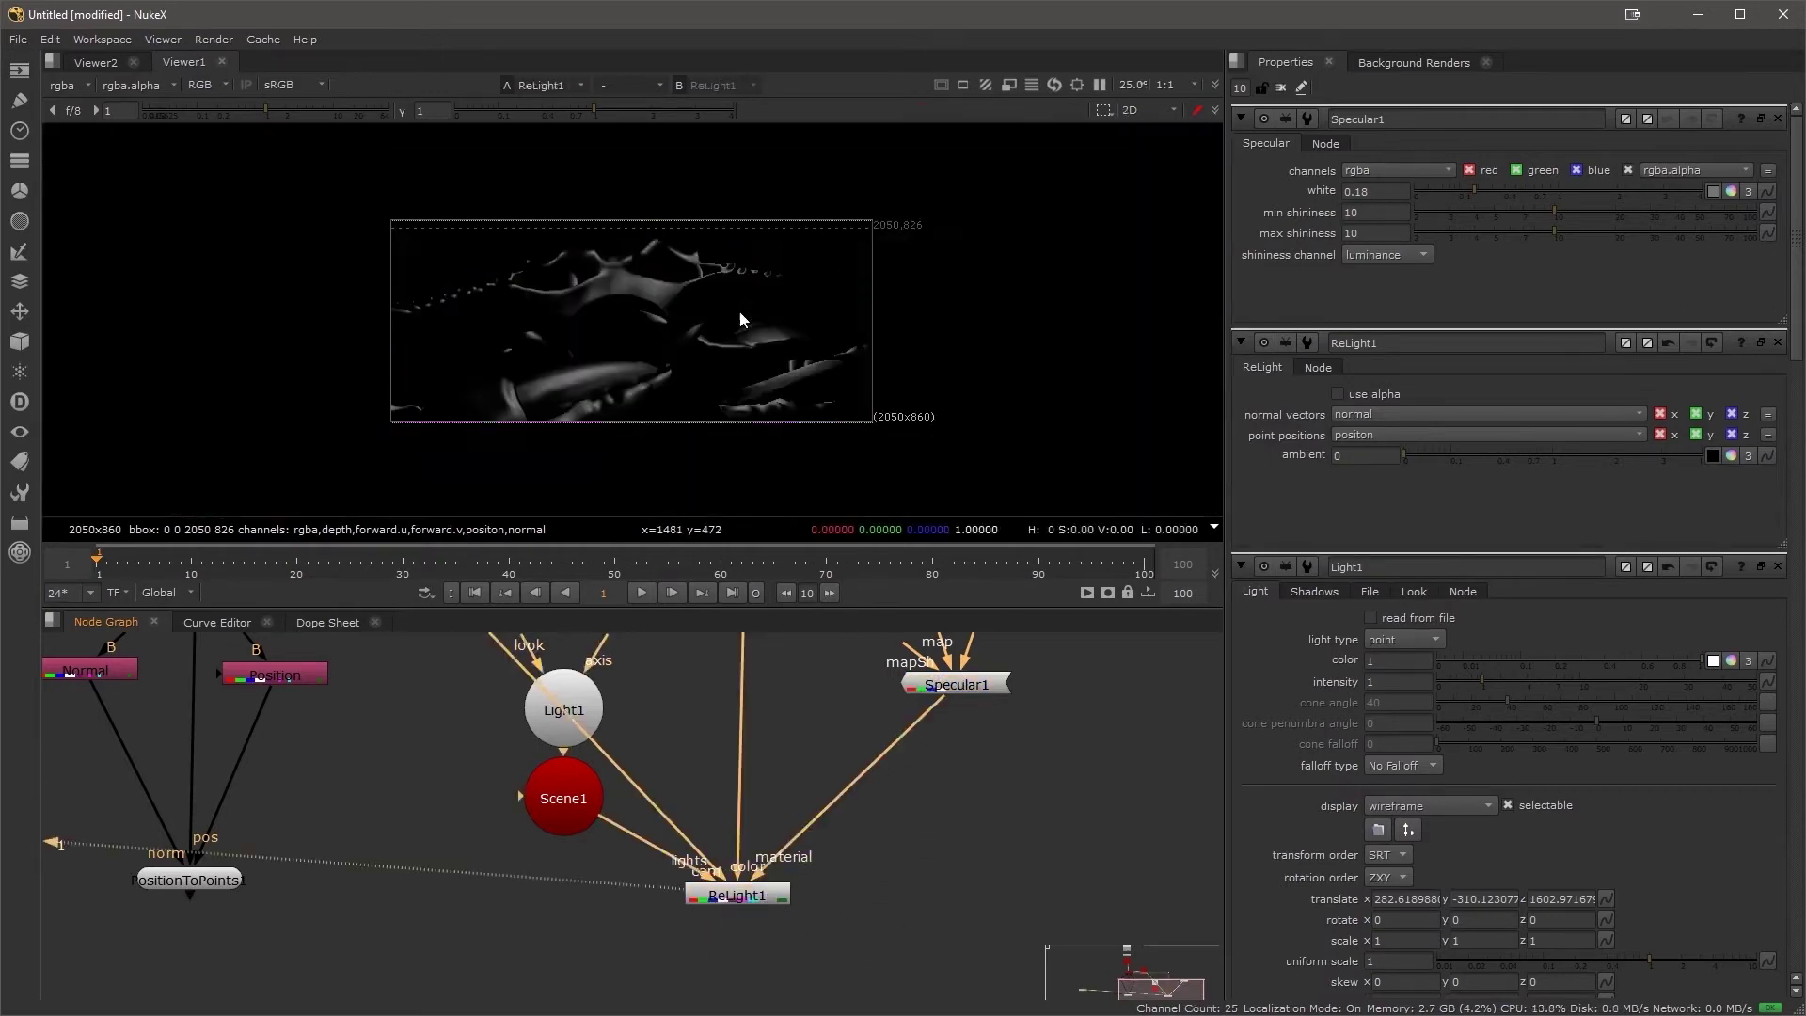
pyautogui.press('=')
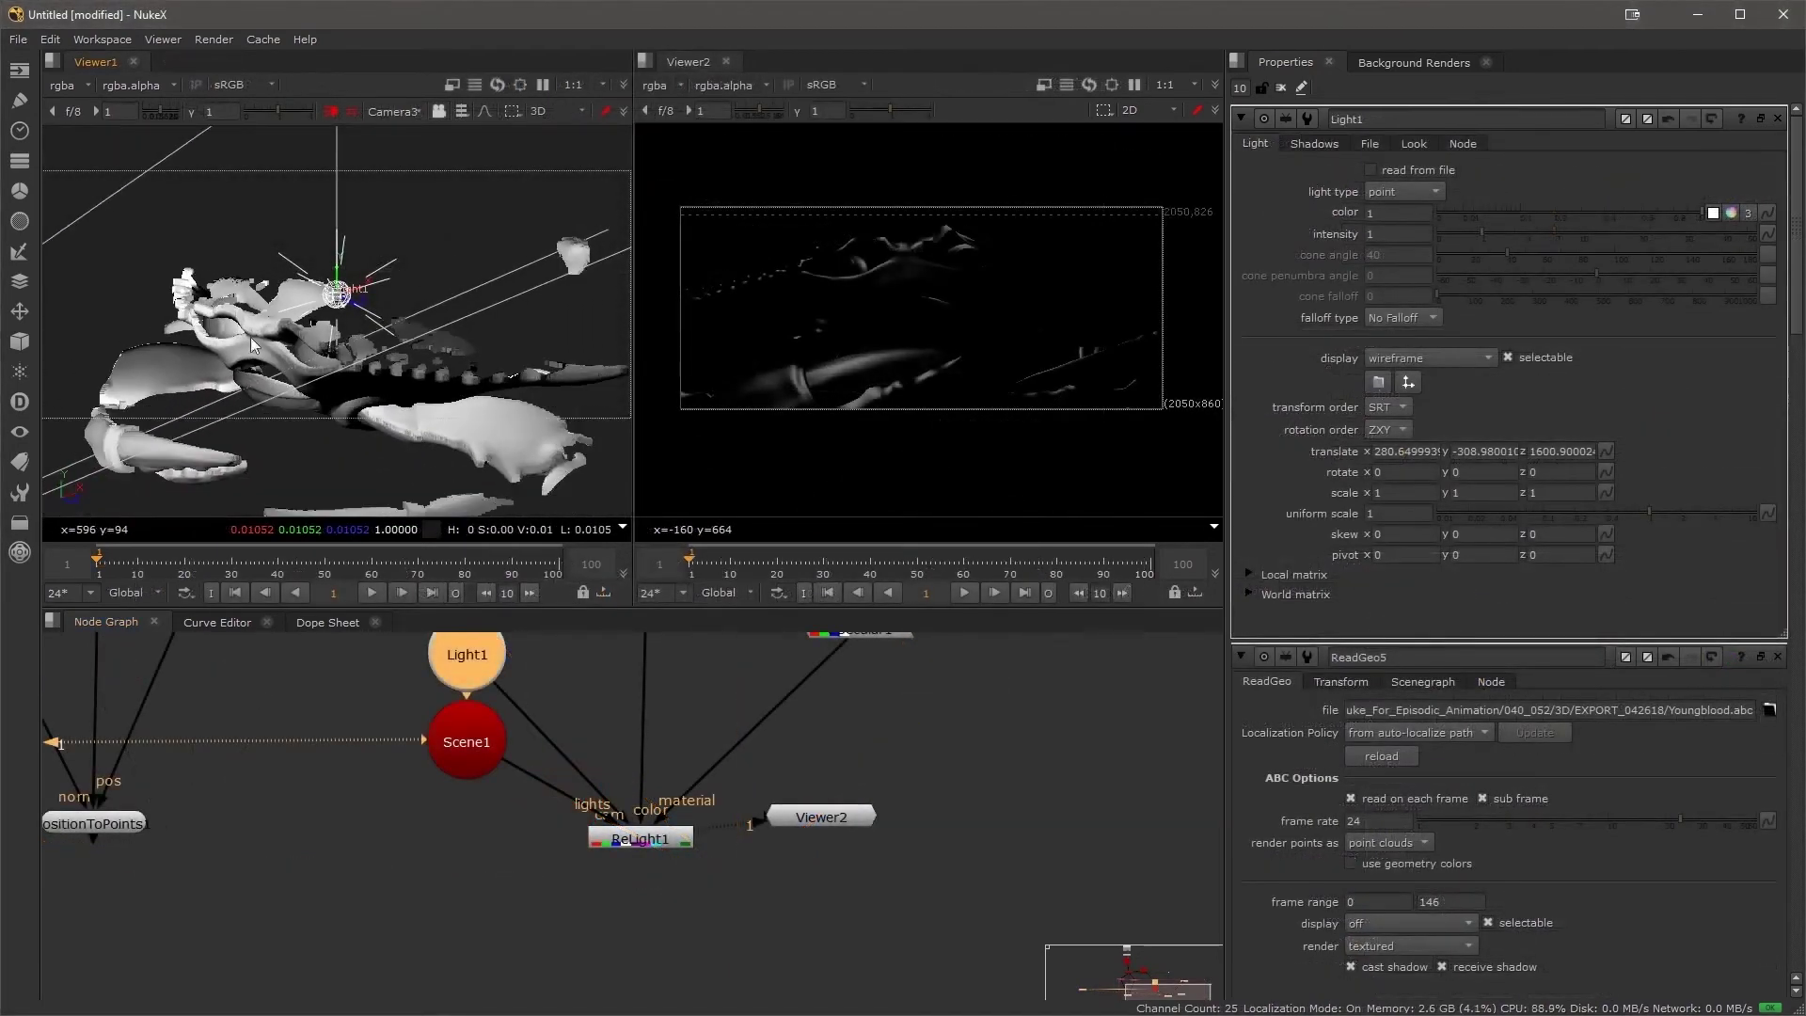
# - Move the Light1 point light across the crab's point cloud toward the front of its head
pyautogui.moveTo(339, 296); pyautogui.dragTo(222, 254)
pyautogui.scroll(3, 843, 286)
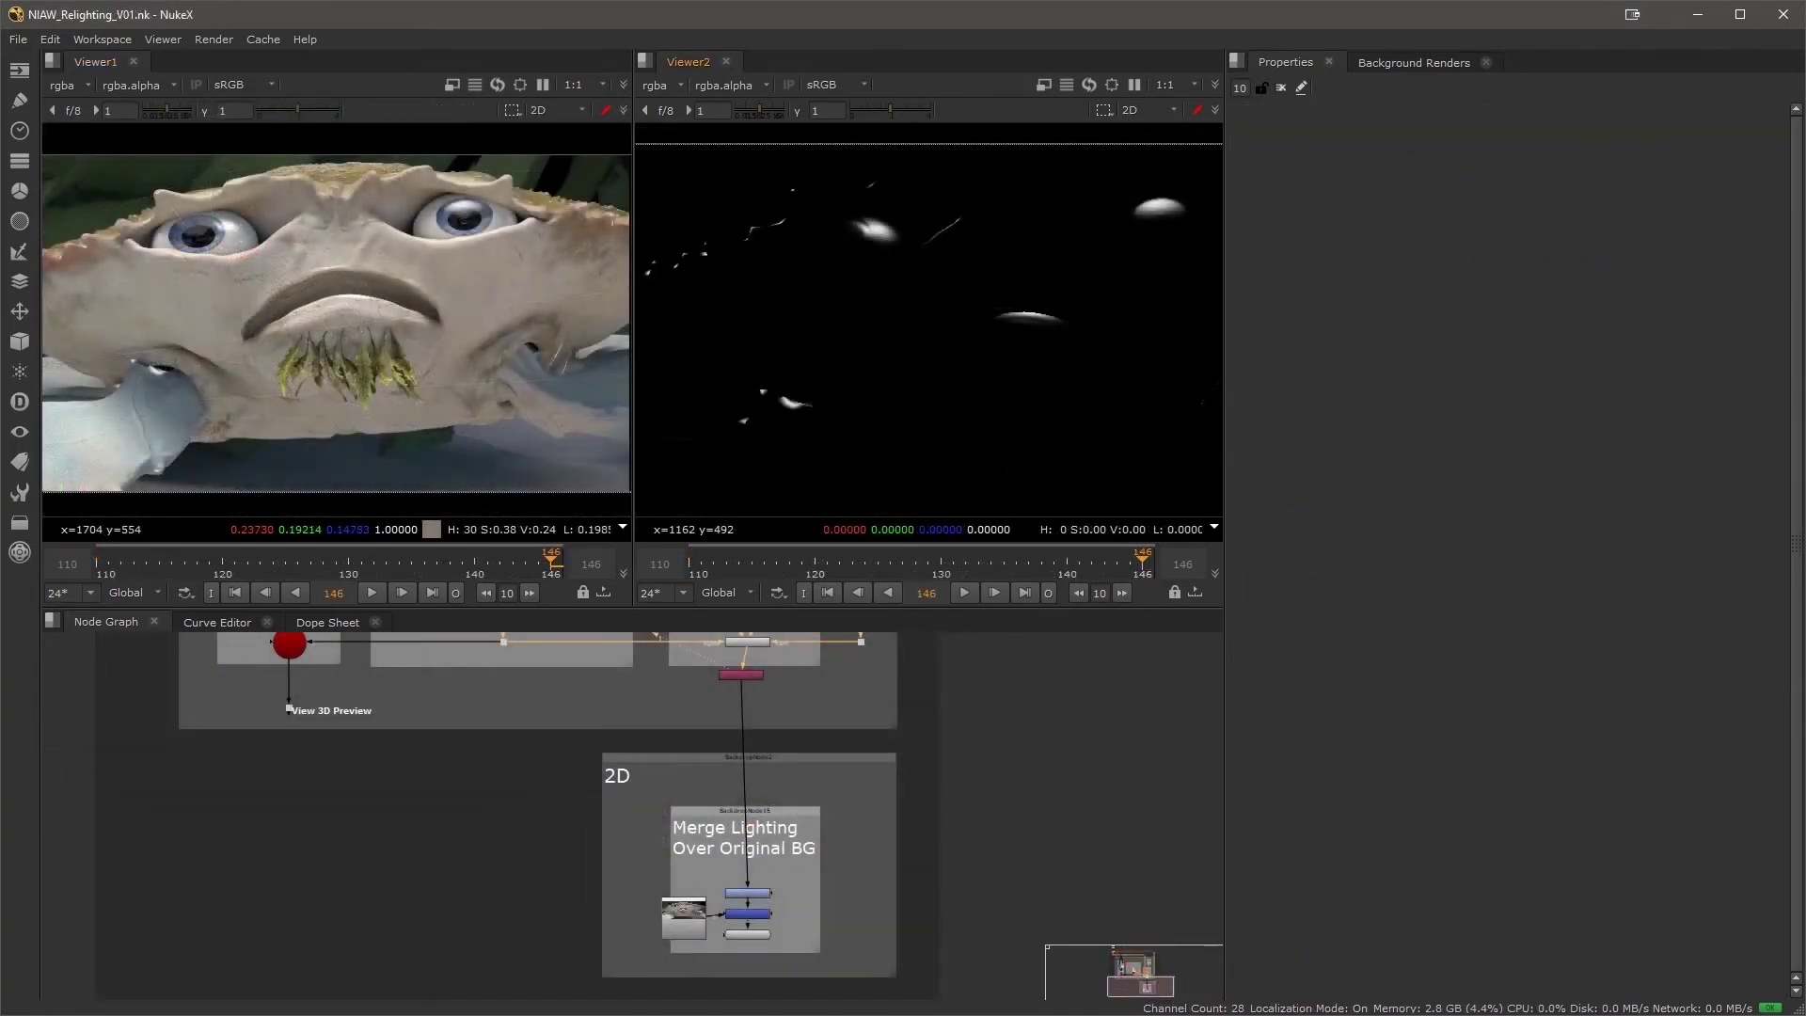
# - Set the mix of the Merge12 (over) node in the Merge Lighting Over Original BG backdrop to 1
pyautogui.scroll(6, 775, 922)
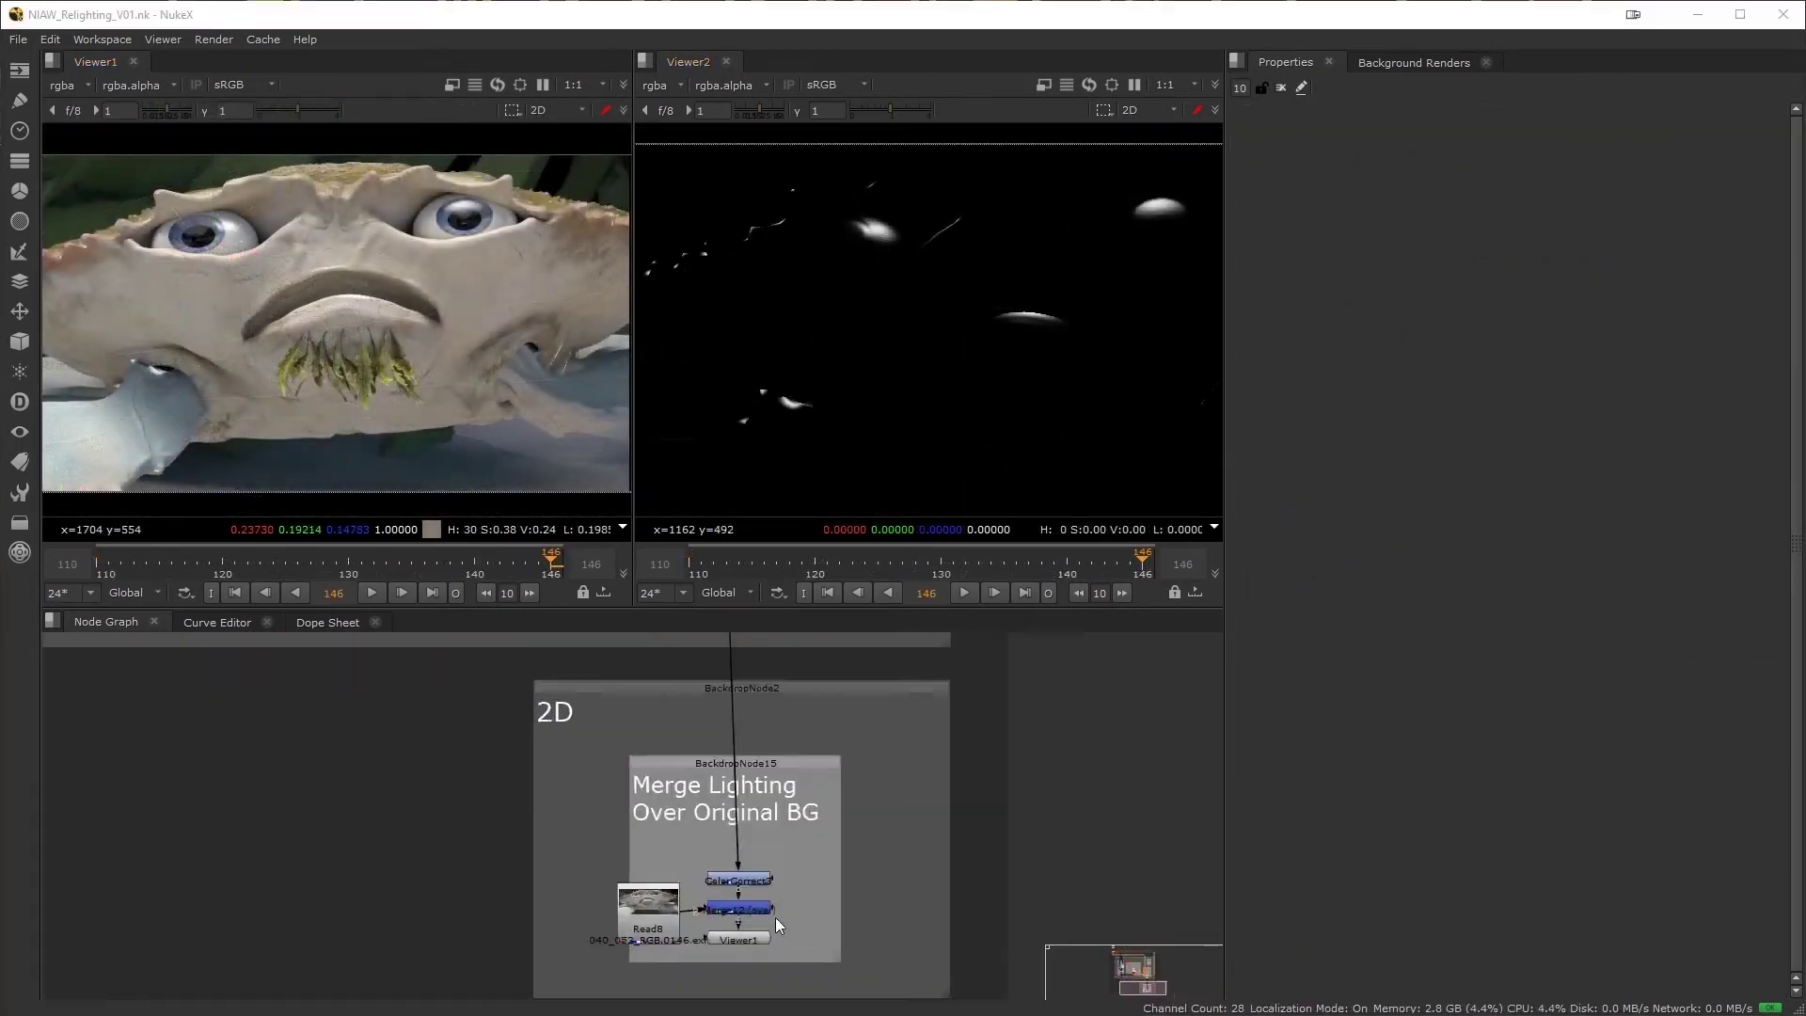
pyautogui.doubleClick(715, 916)
pyautogui.moveTo(1742, 359)
pyautogui.mouseDown()
pyautogui.moveTo(1498, 365)
pyautogui.moveTo(1583, 369)
pyautogui.moveTo(1509, 395)
pyautogui.moveTo(1756, 355)
pyautogui.mouseUp()
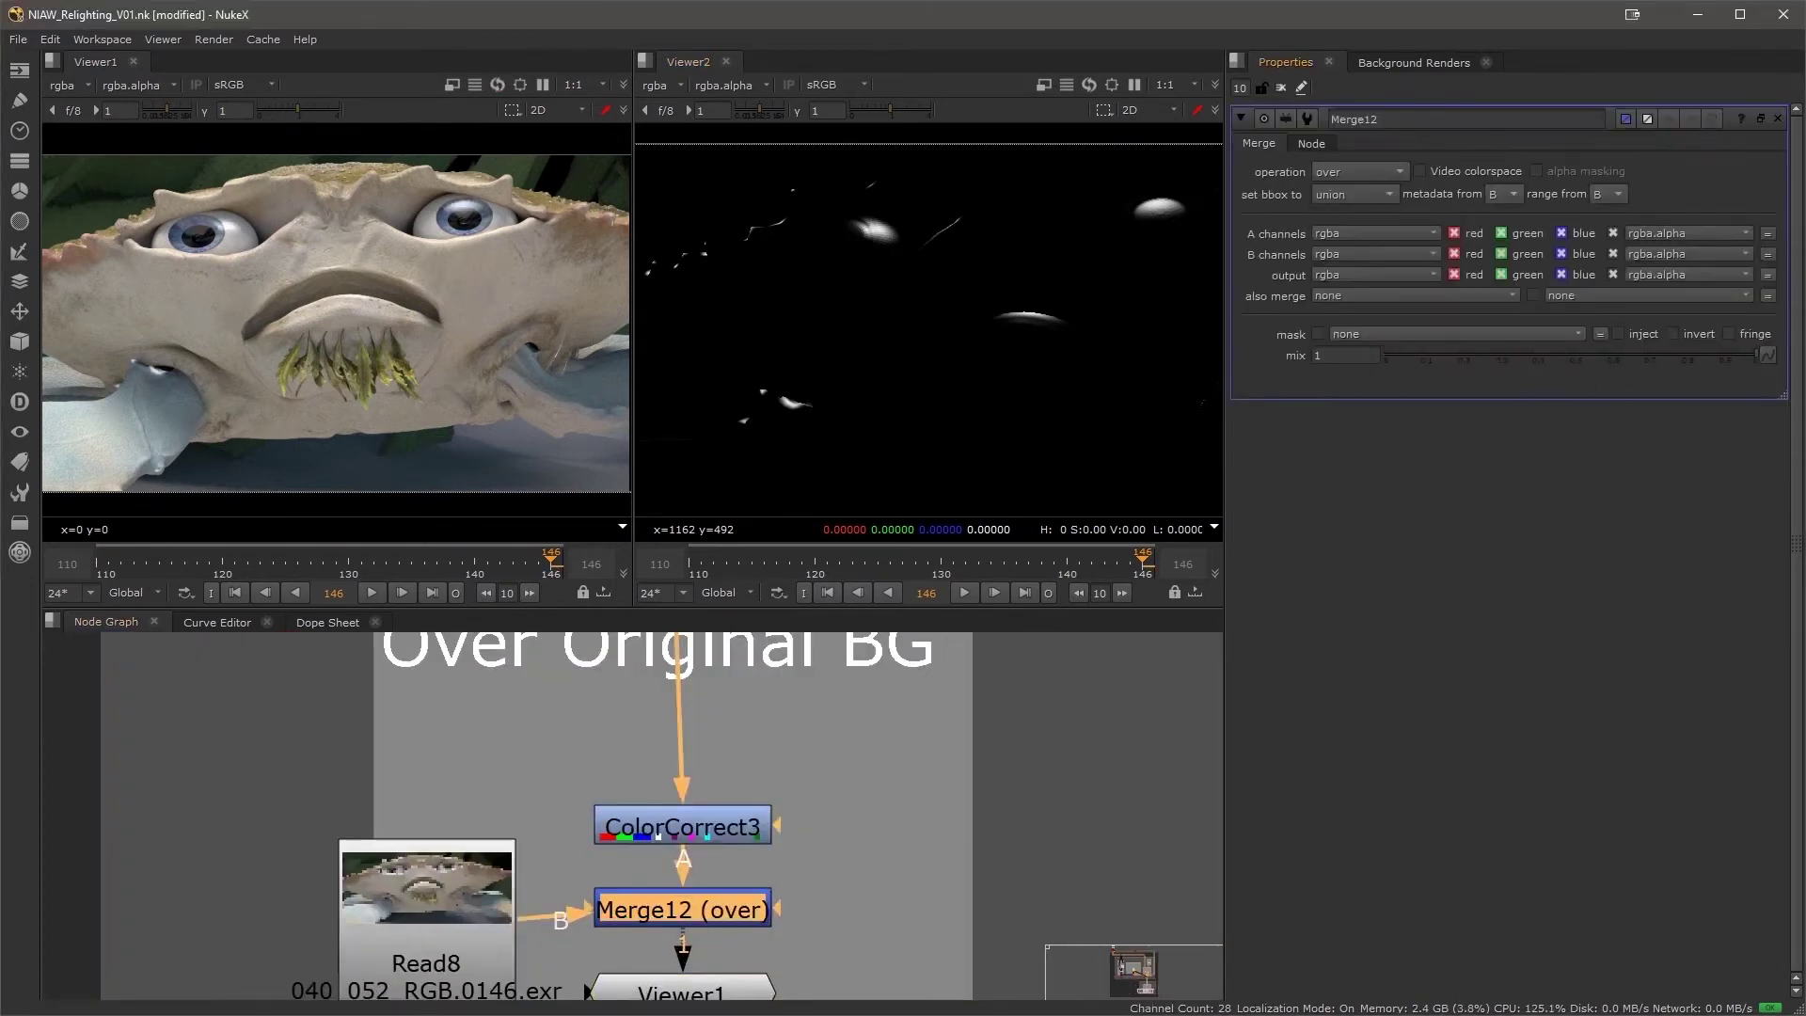
# - Tint ColorCorrect3's master gain toward blue, with red 0.843929 and green 0.886869
pyautogui.doubleClick(741, 832)
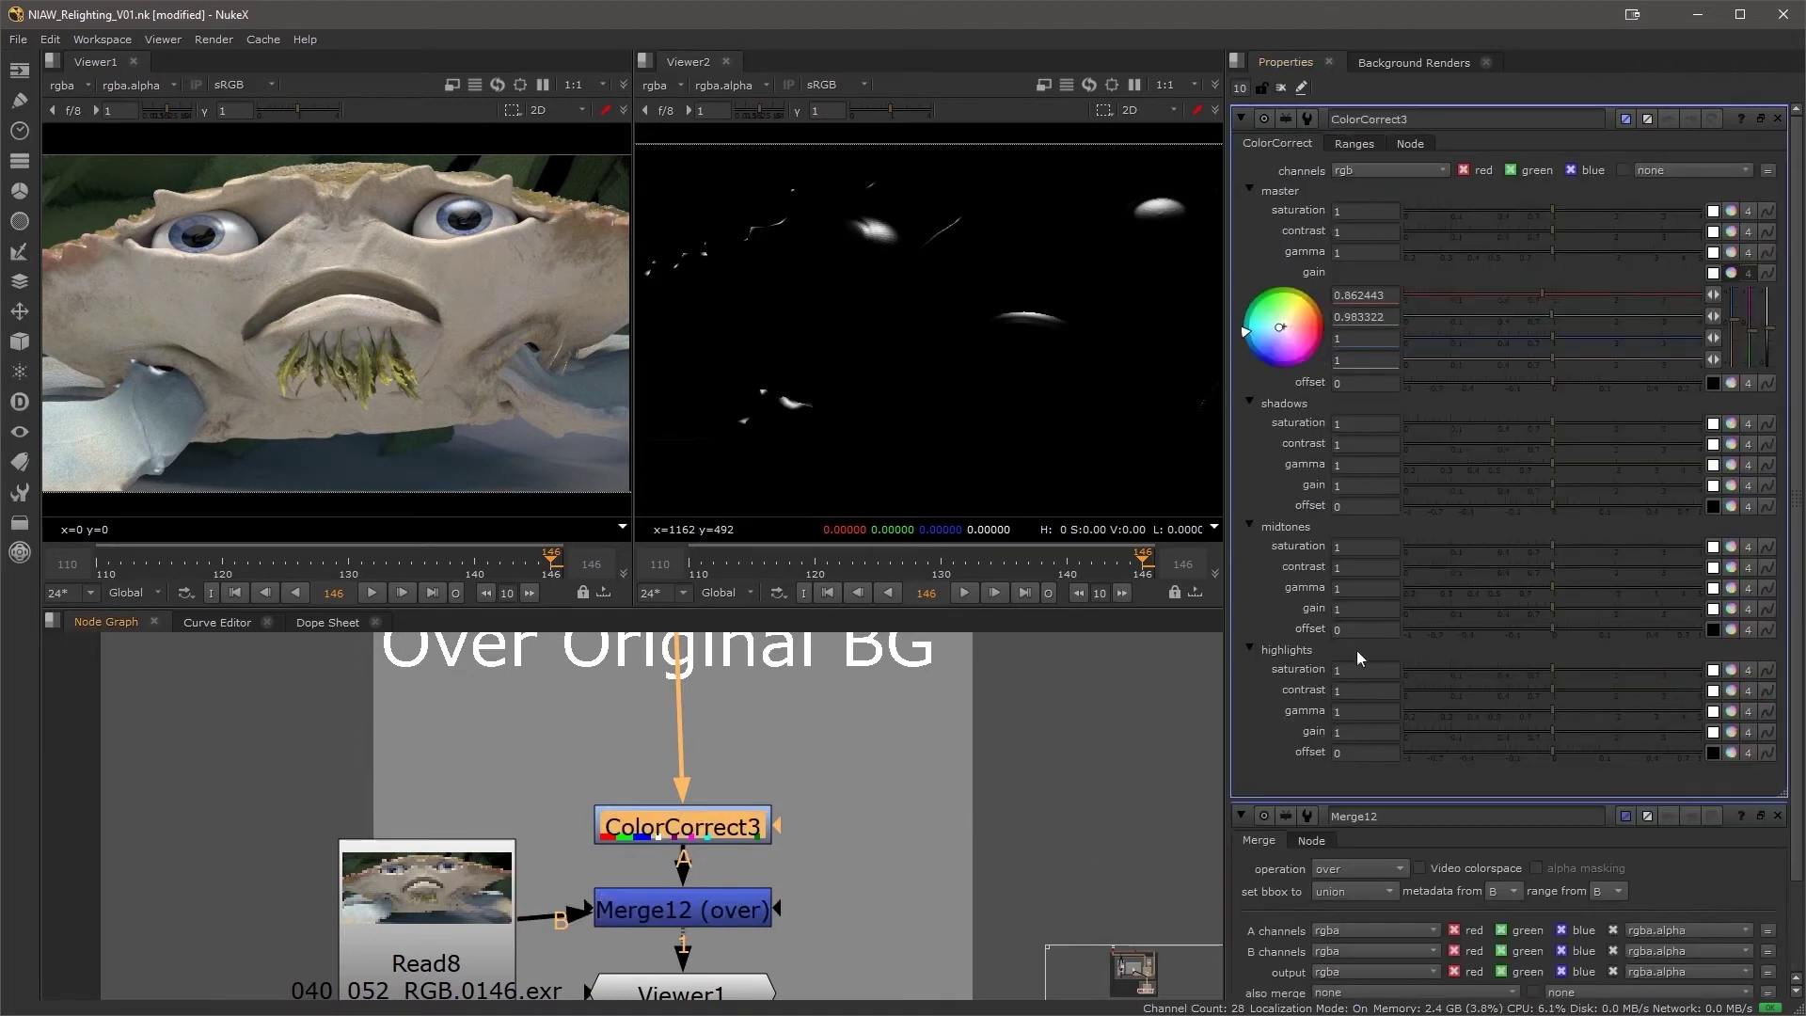
pyautogui.moveTo(1283, 331); pyautogui.dragTo(1292, 364)
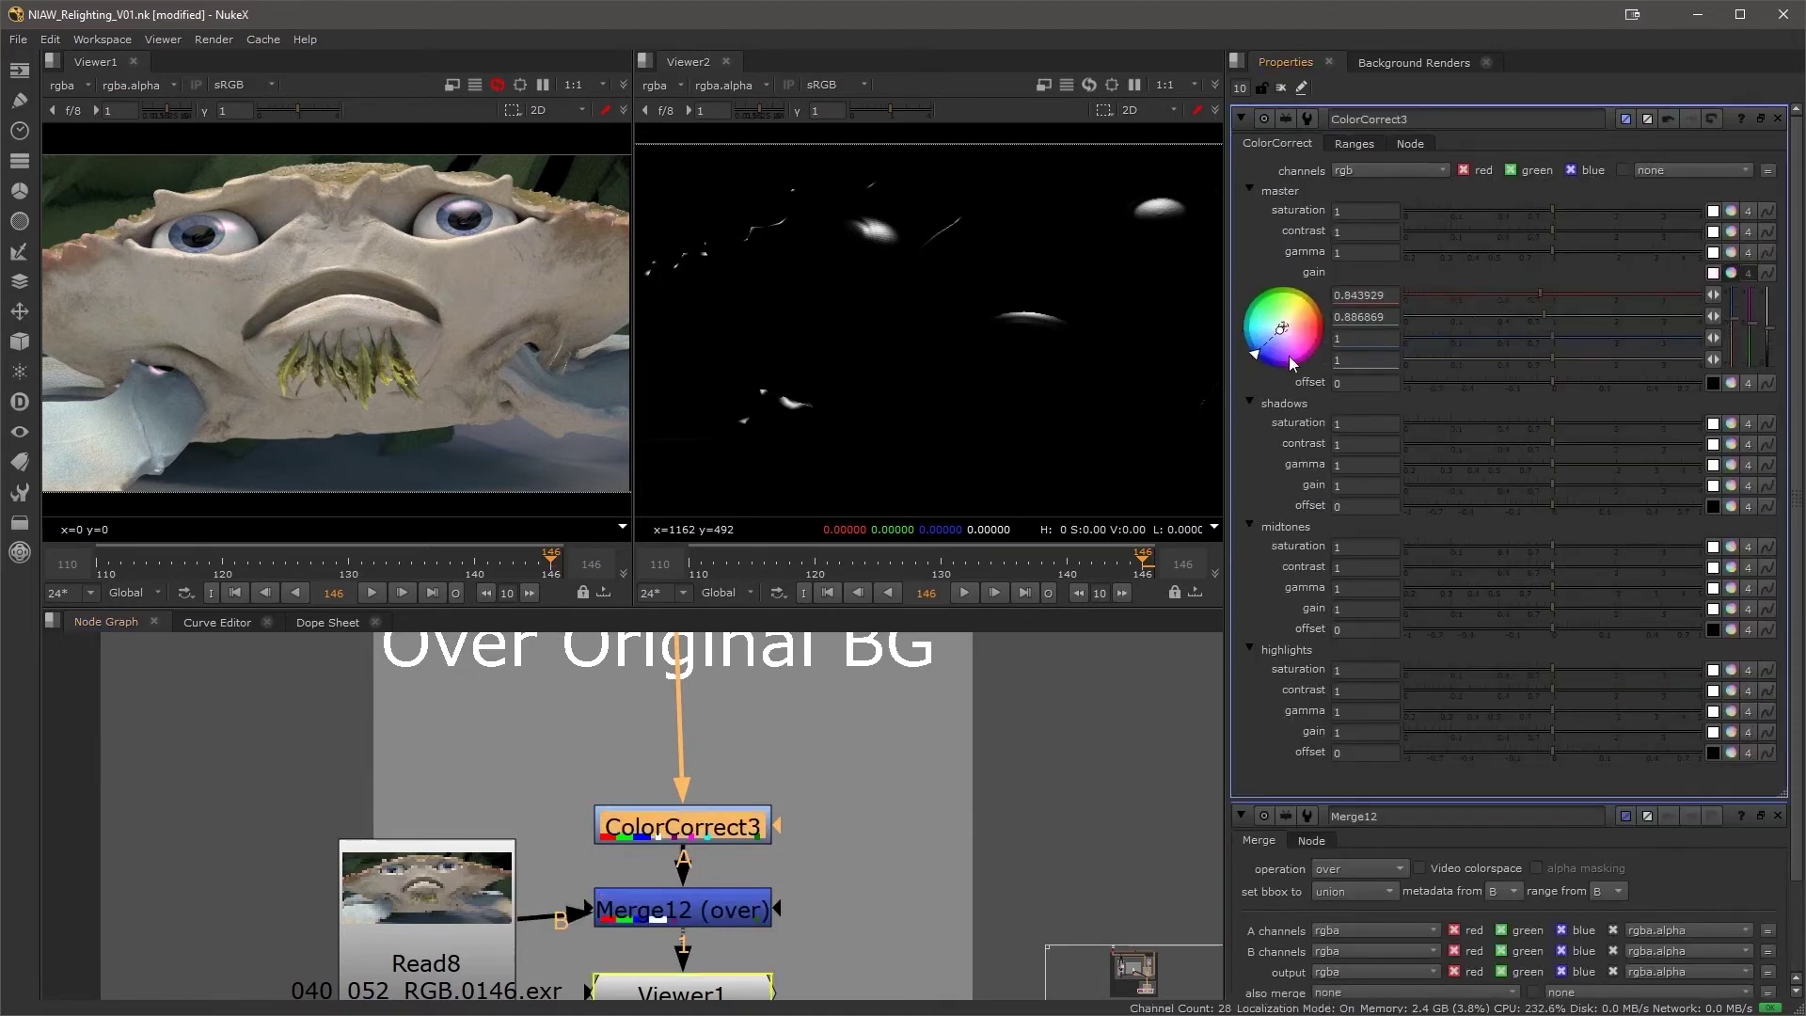
pyautogui.click(948, 845)
# - Insert the TR_Relighting toolset from the 3D Relighting toolsets into an empty area of the node graph
pyautogui.scroll(-4, 948, 845)
pyautogui.scroll(-4, 850, 743)
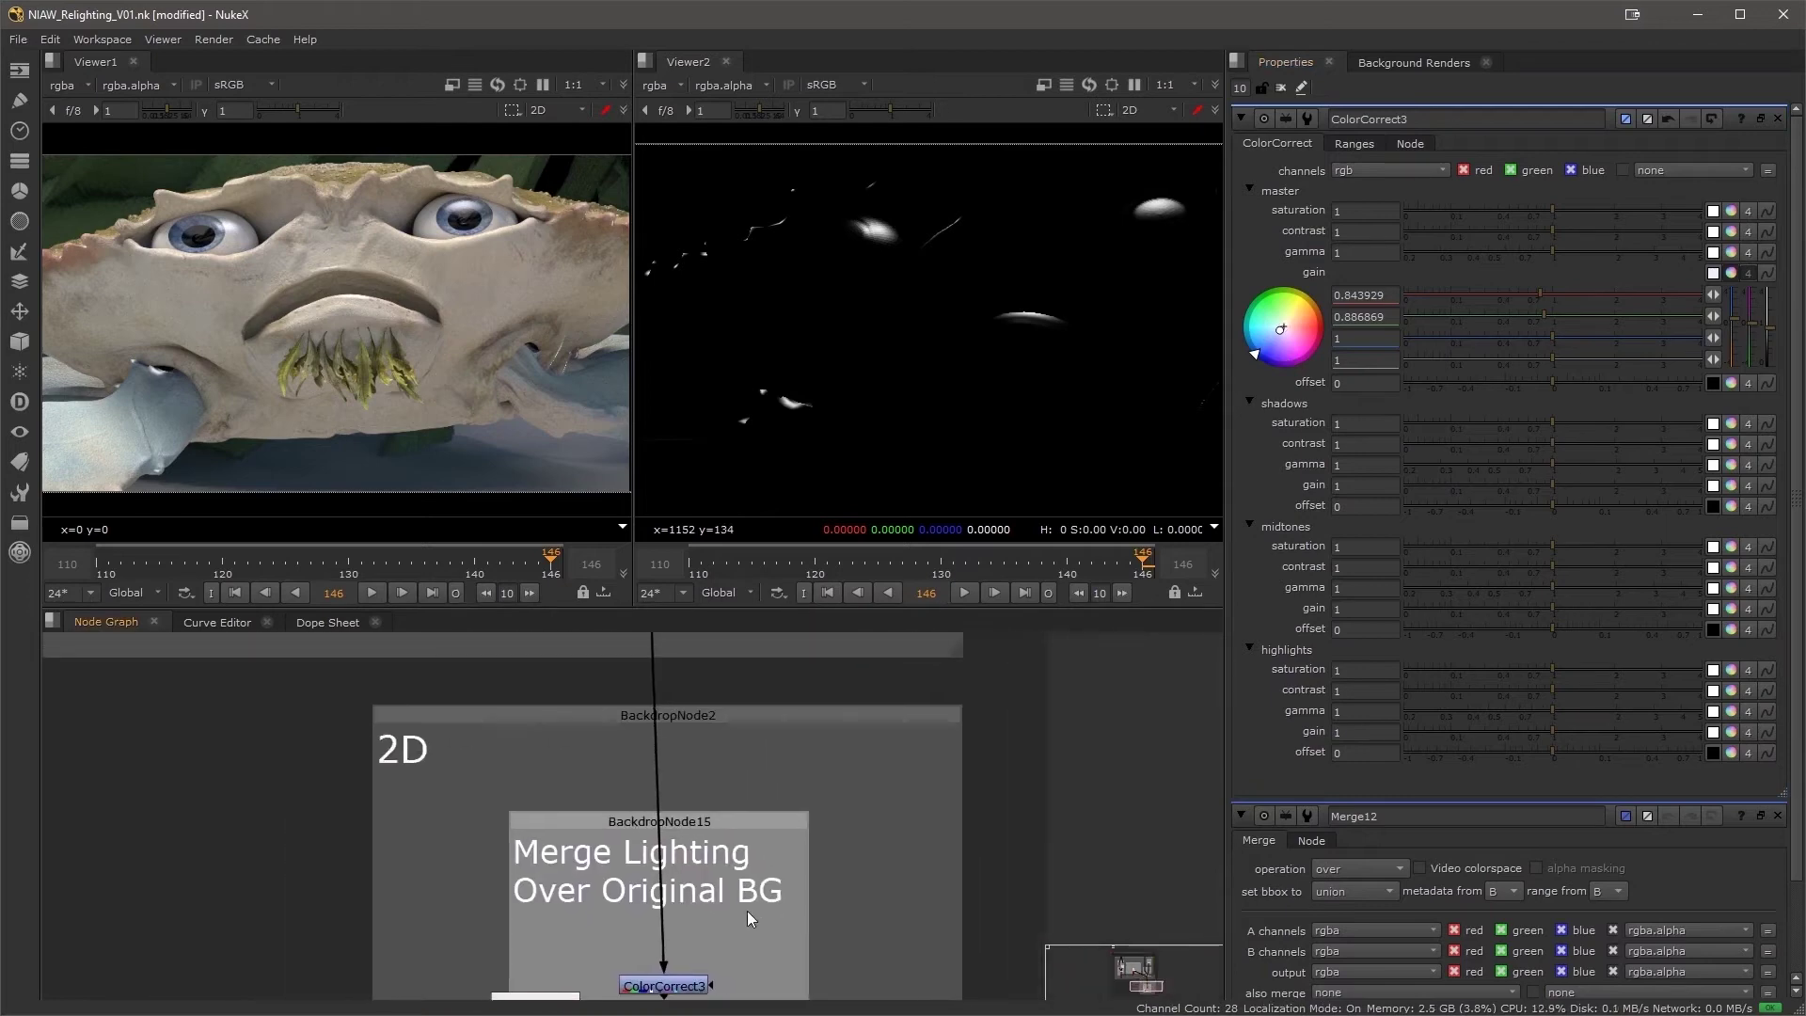
pyautogui.scroll(-2, 707, 858)
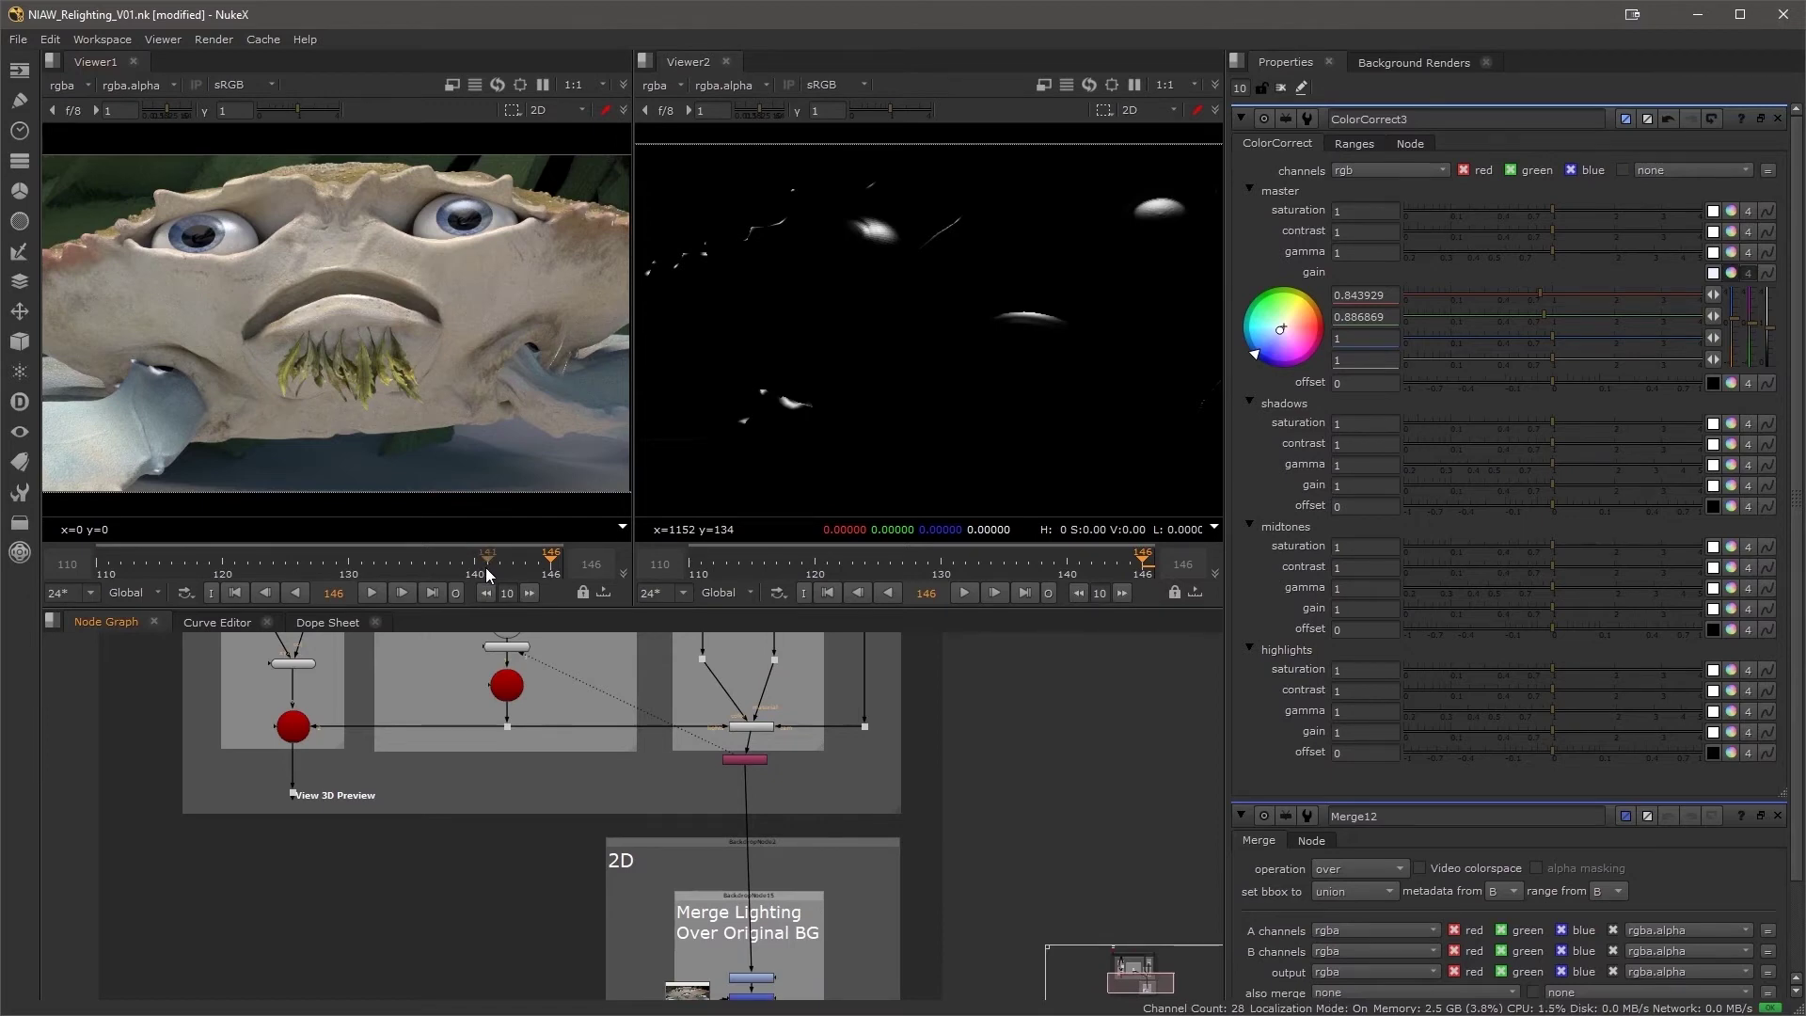
pyautogui.rightClick(743, 791)
pyautogui.press('Escape')
pyautogui.click(23, 491)
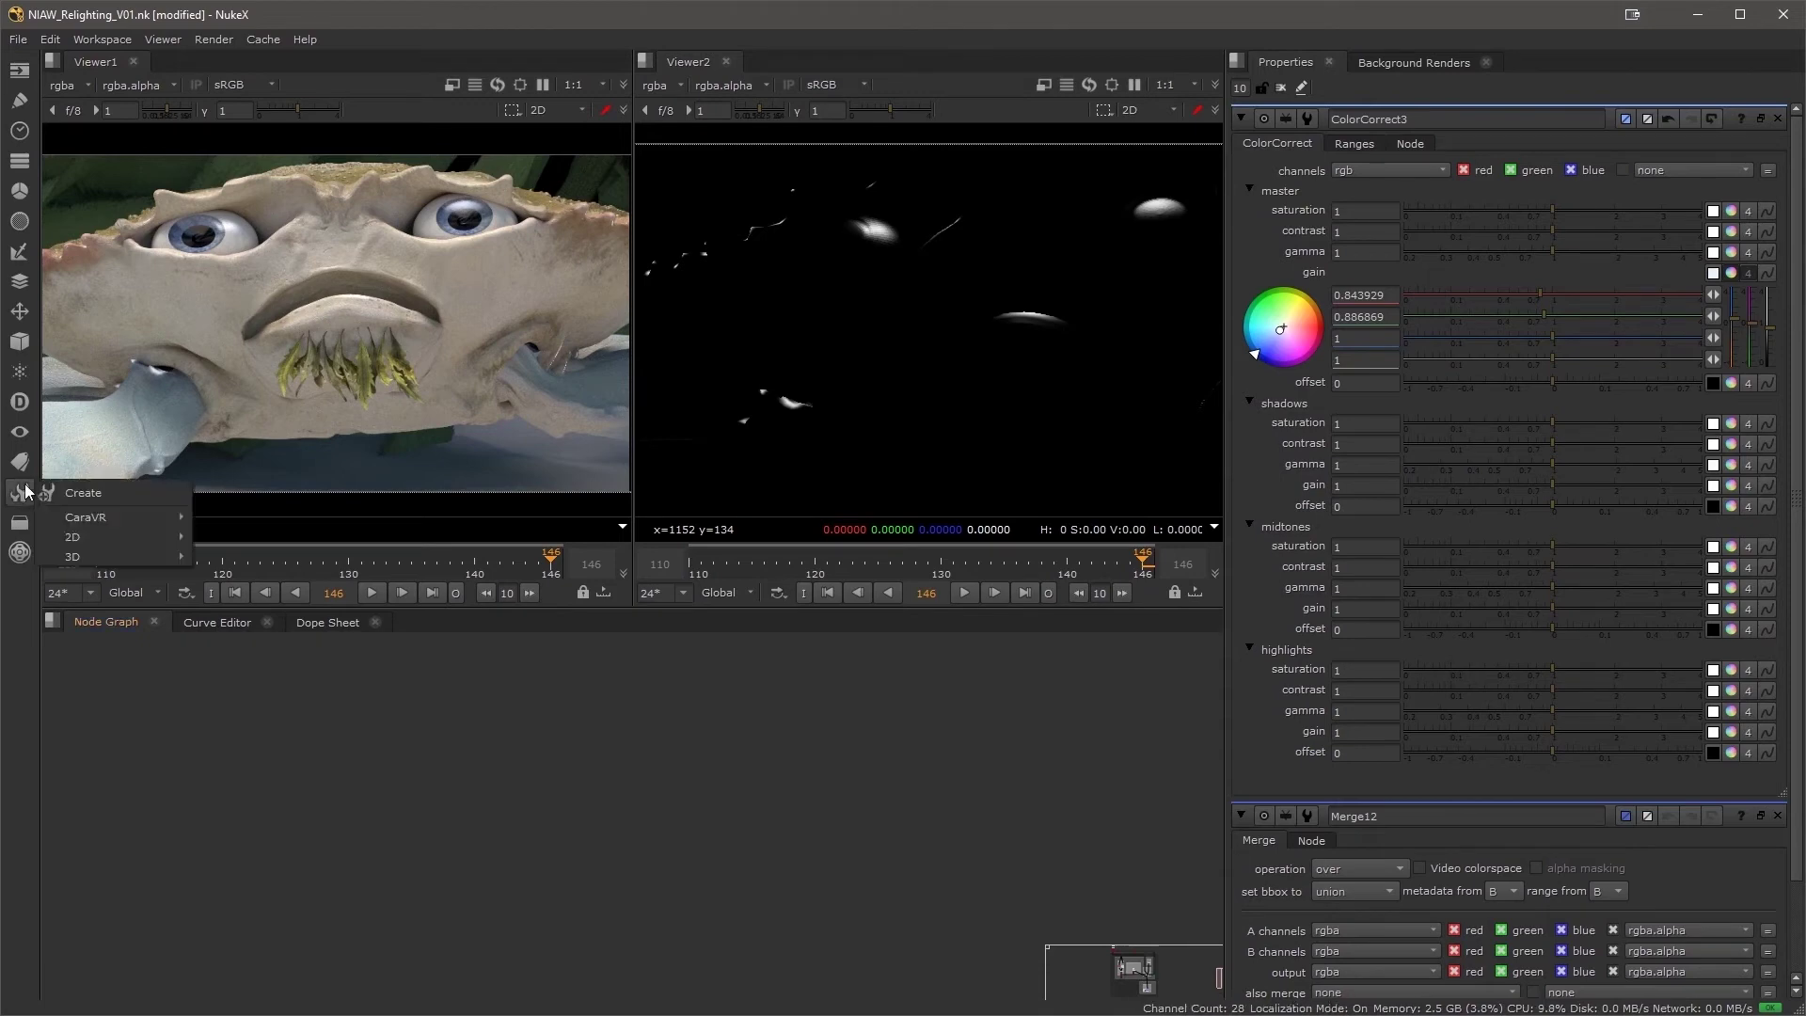
pyautogui.moveTo(94, 556)
pyautogui.moveTo(292, 596)
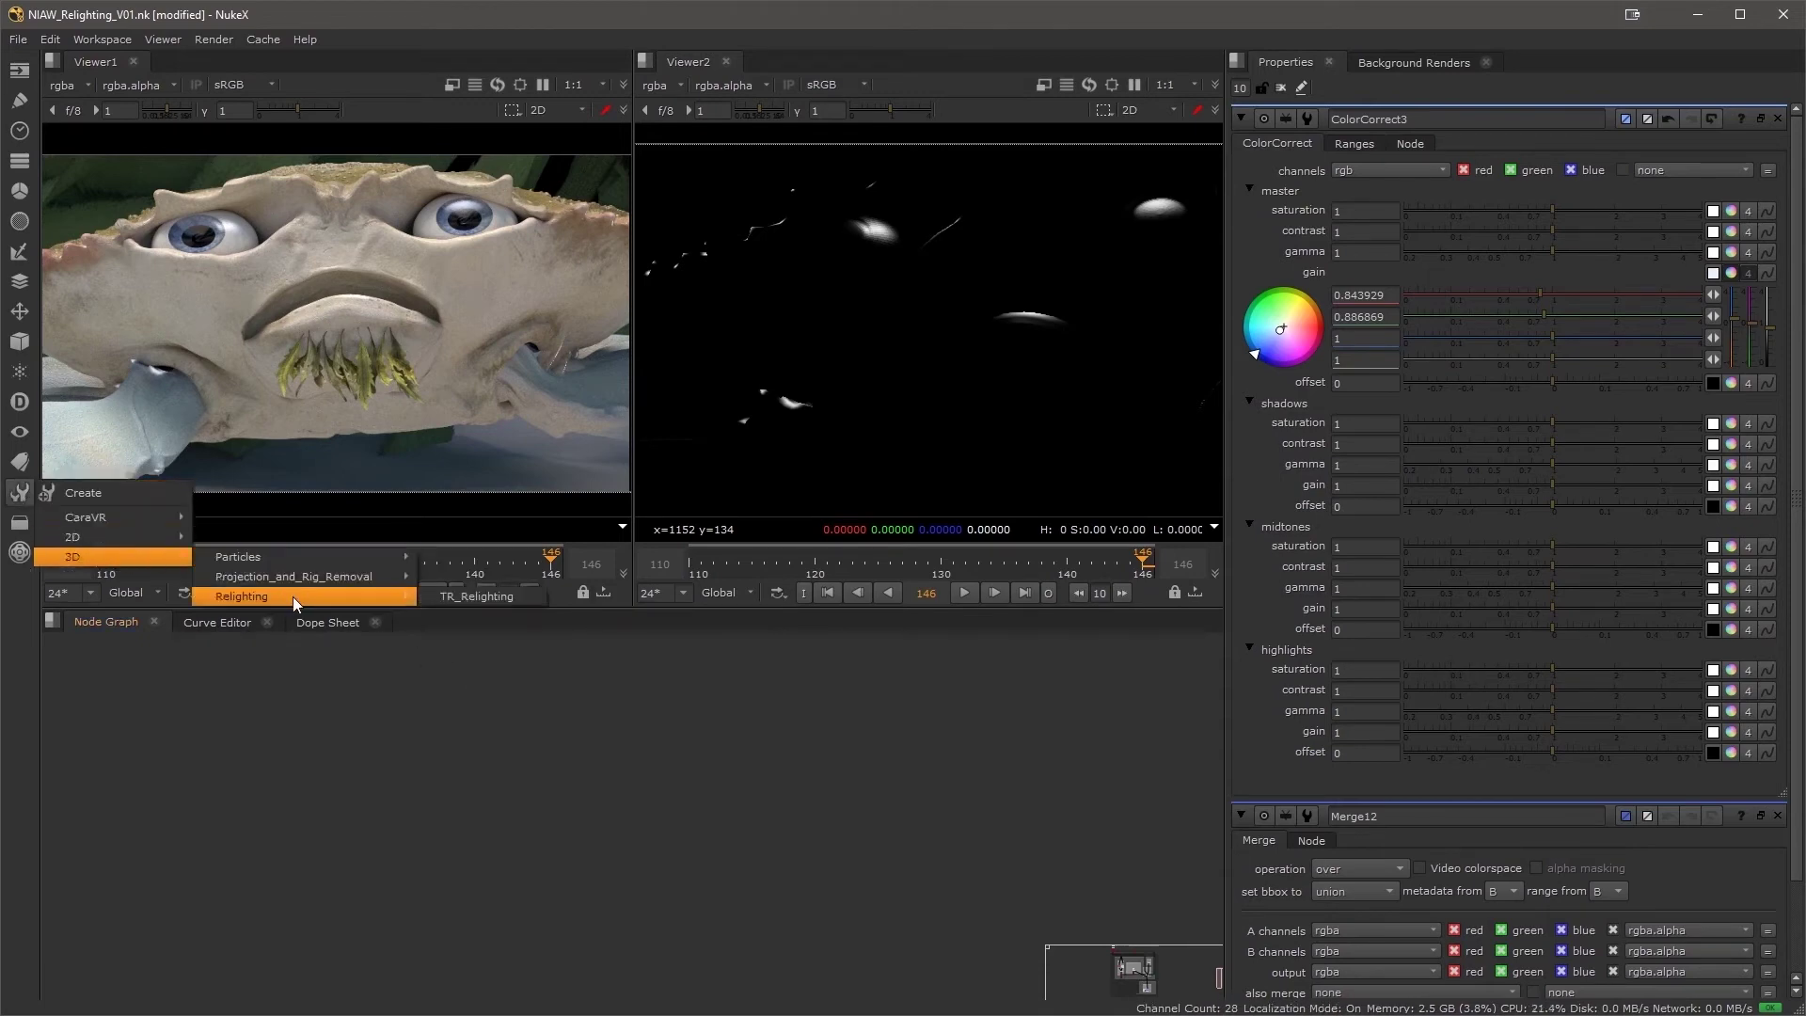
pyautogui.click(448, 596)
pyautogui.scroll(-4, 847, 832)
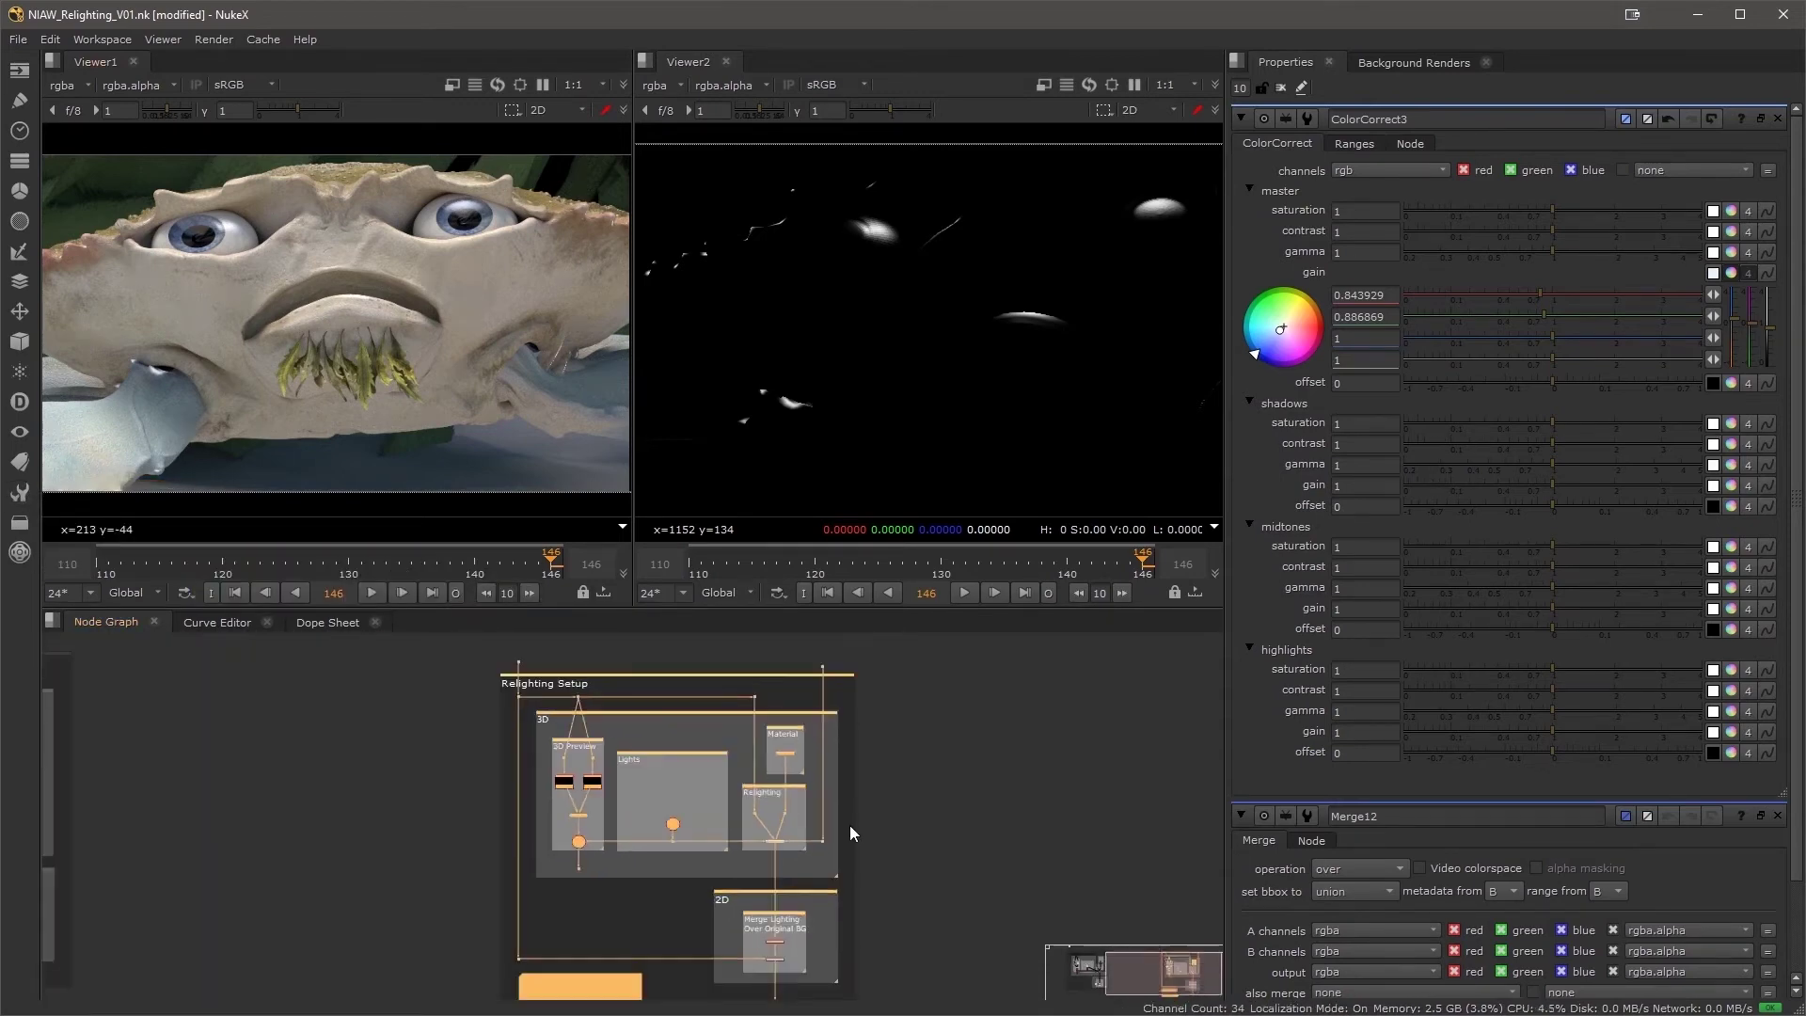
pyautogui.scroll(-3, 574, 804)
pyautogui.scroll(3, 600, 822)
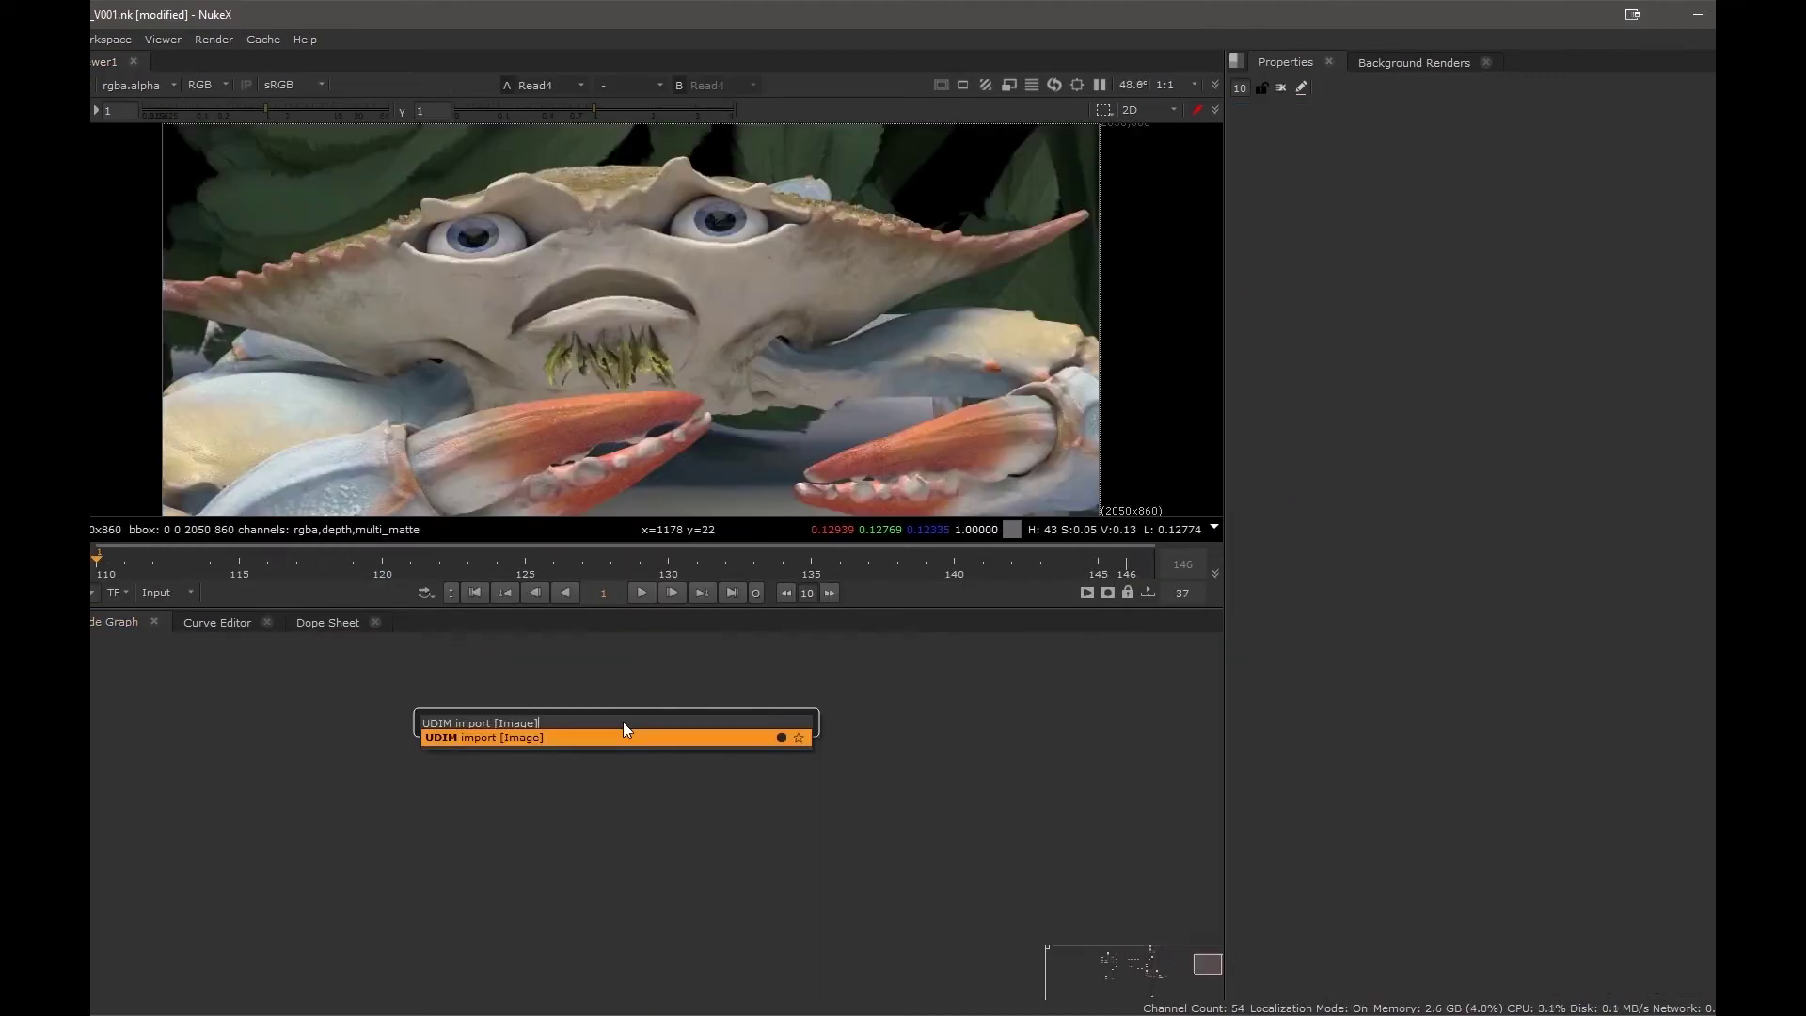
# - Import the UDIM texture sequence YB_RGB.####.exr 1001-1005 as a single read node with a postage stamp
pyautogui.press('Return')
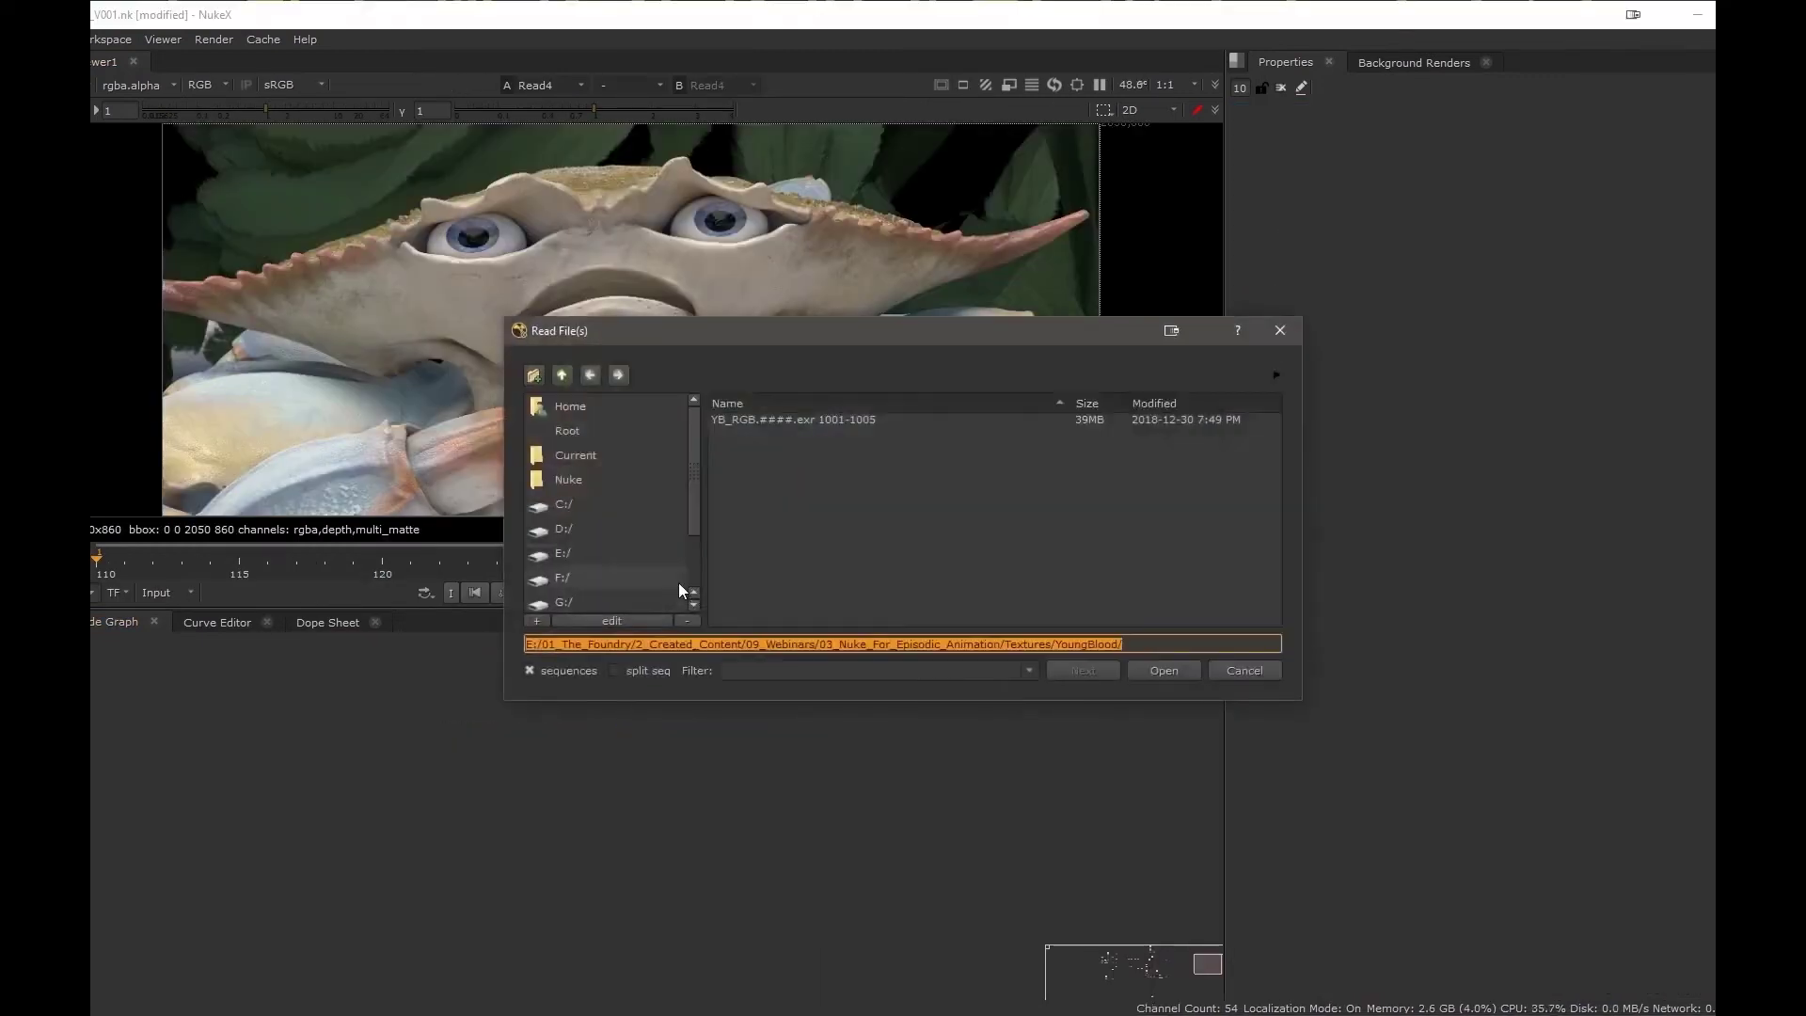
pyautogui.click(753, 421)
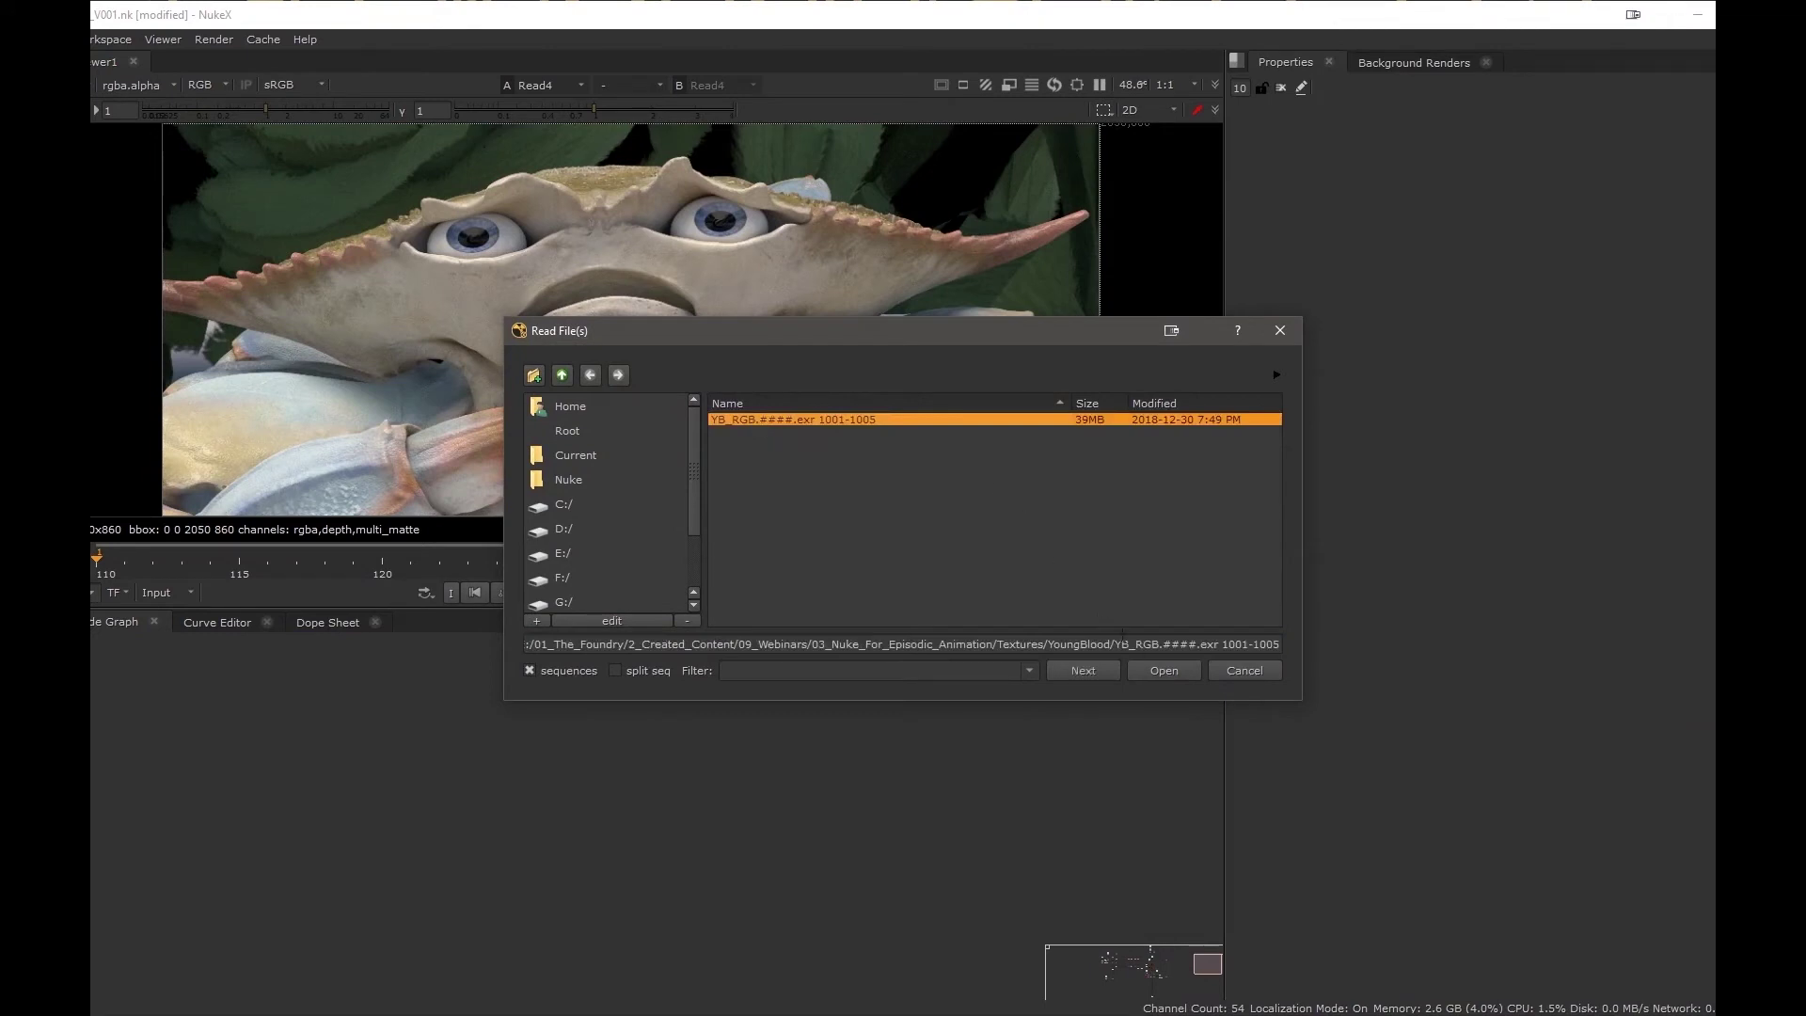
pyautogui.click(1165, 670)
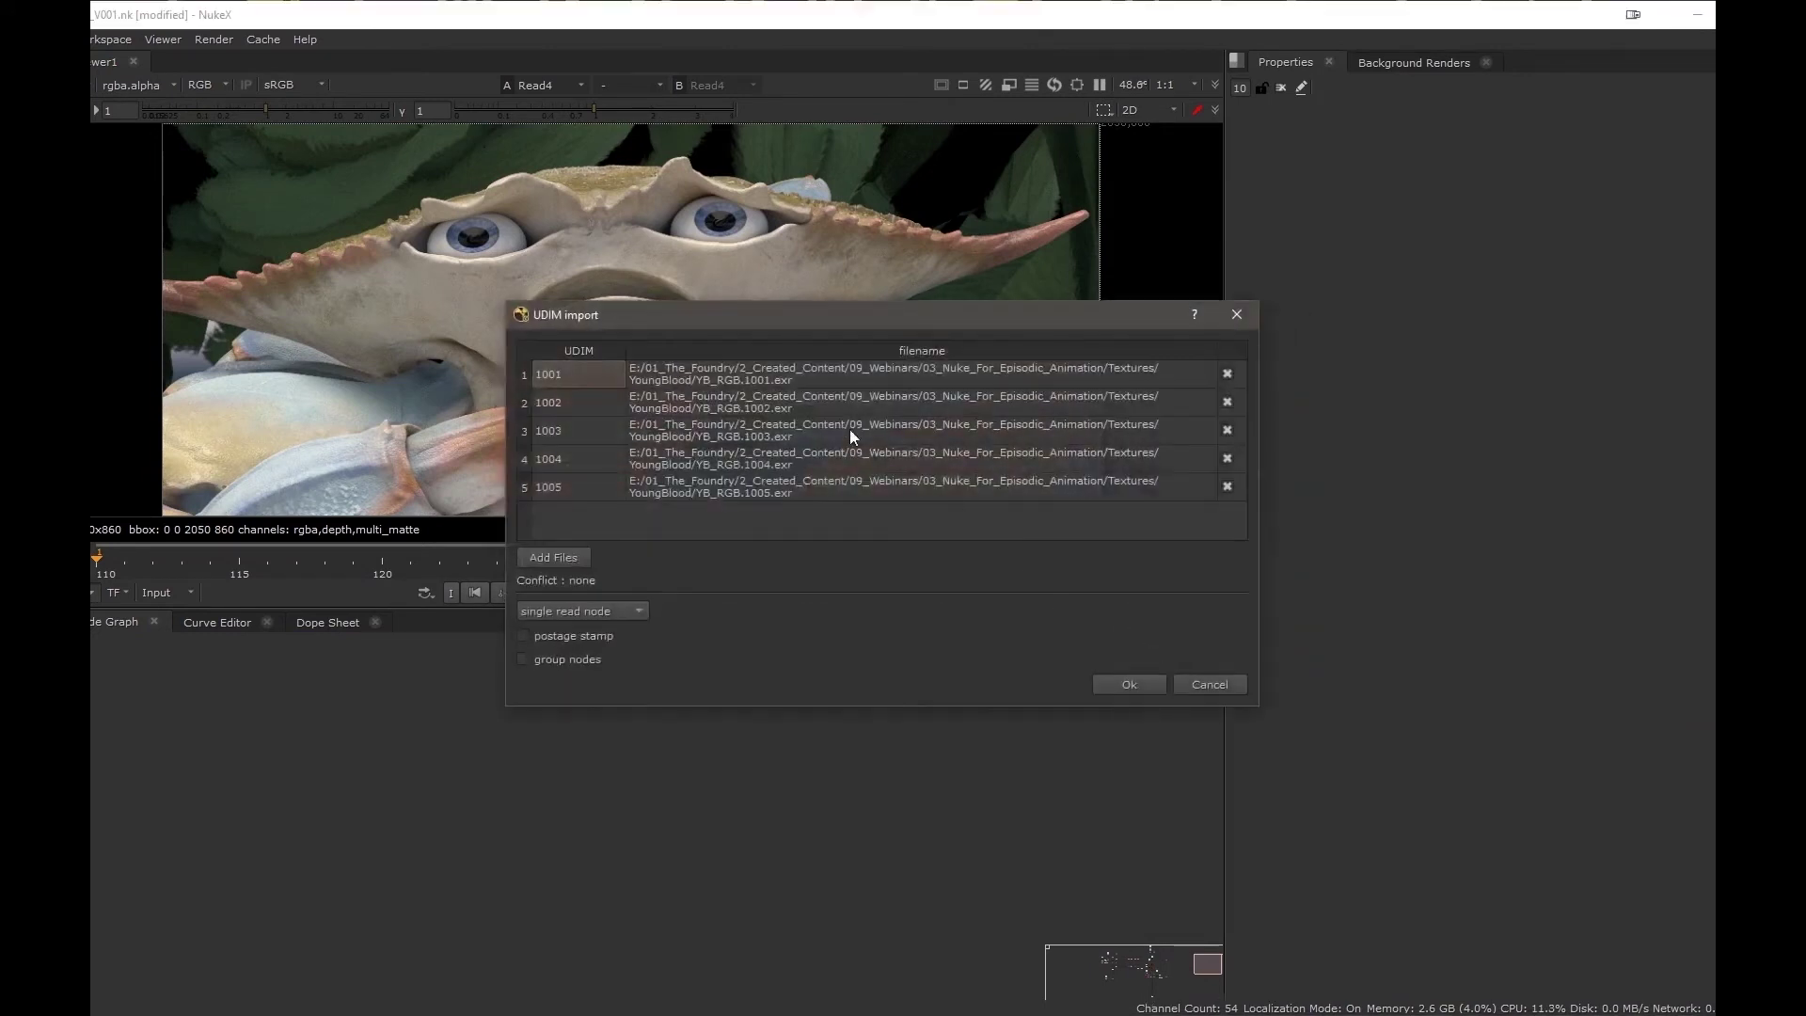
pyautogui.click(602, 611)
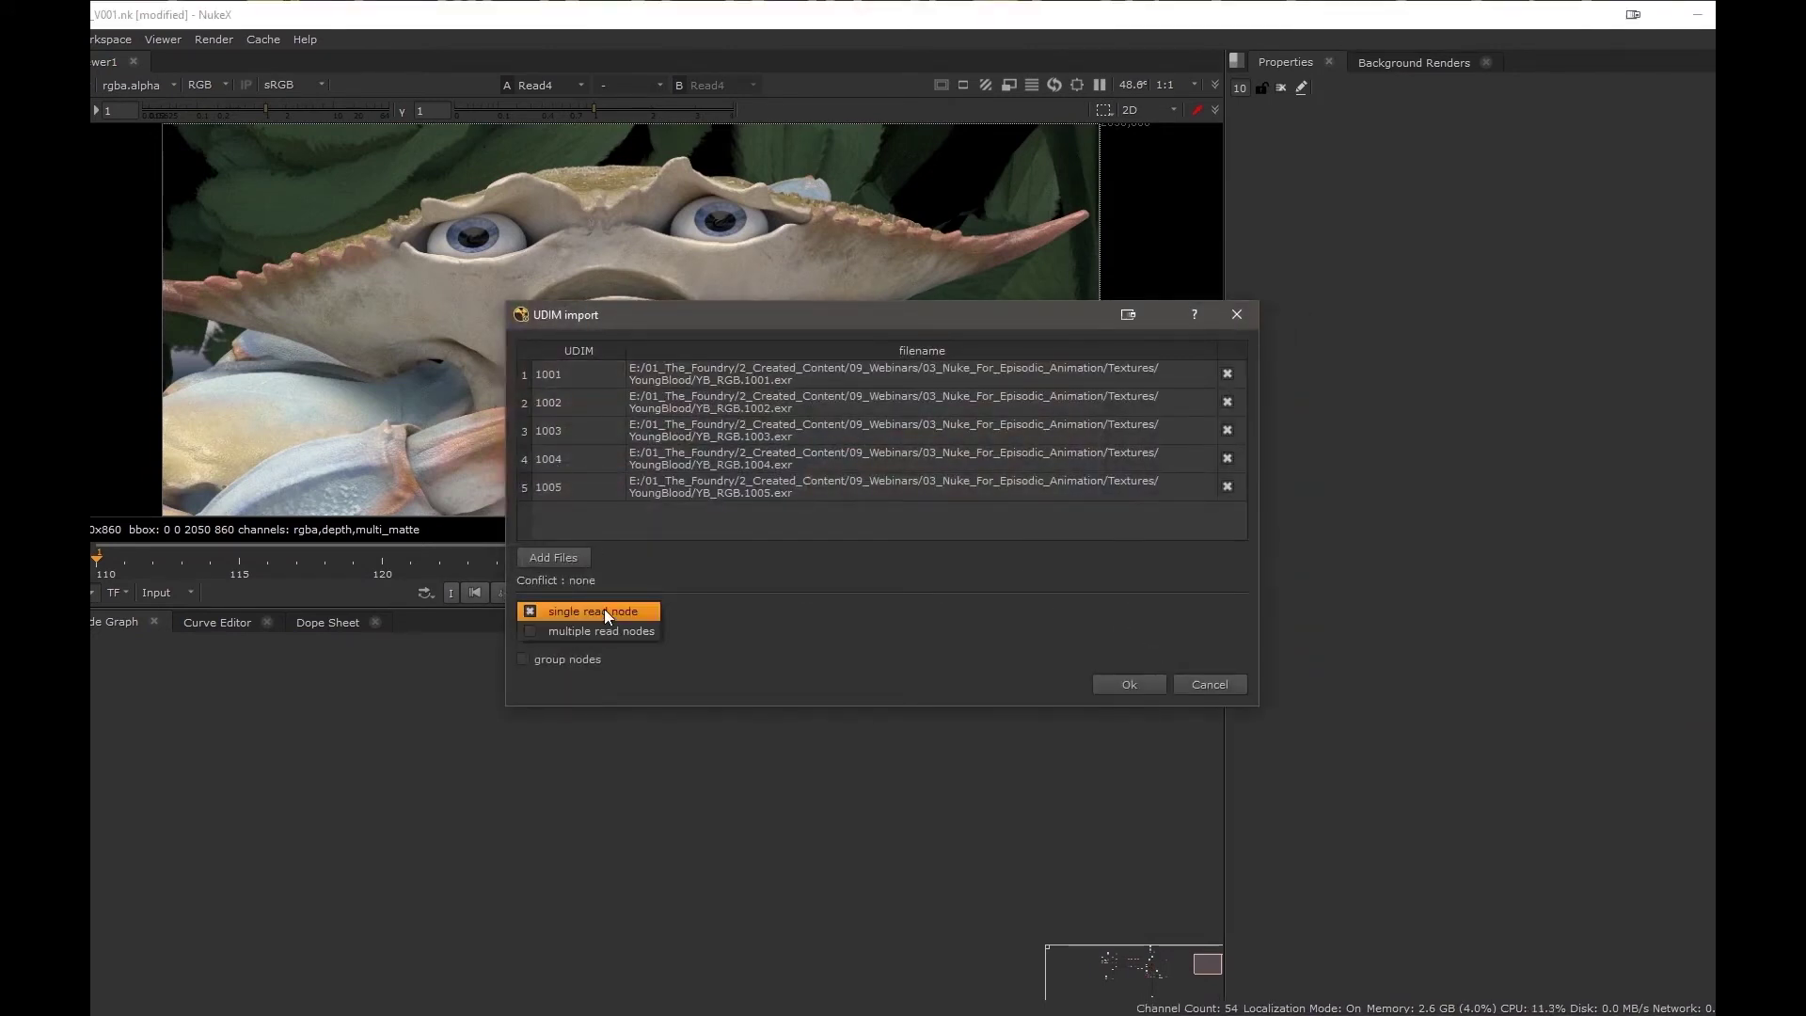
pyautogui.click(605, 611)
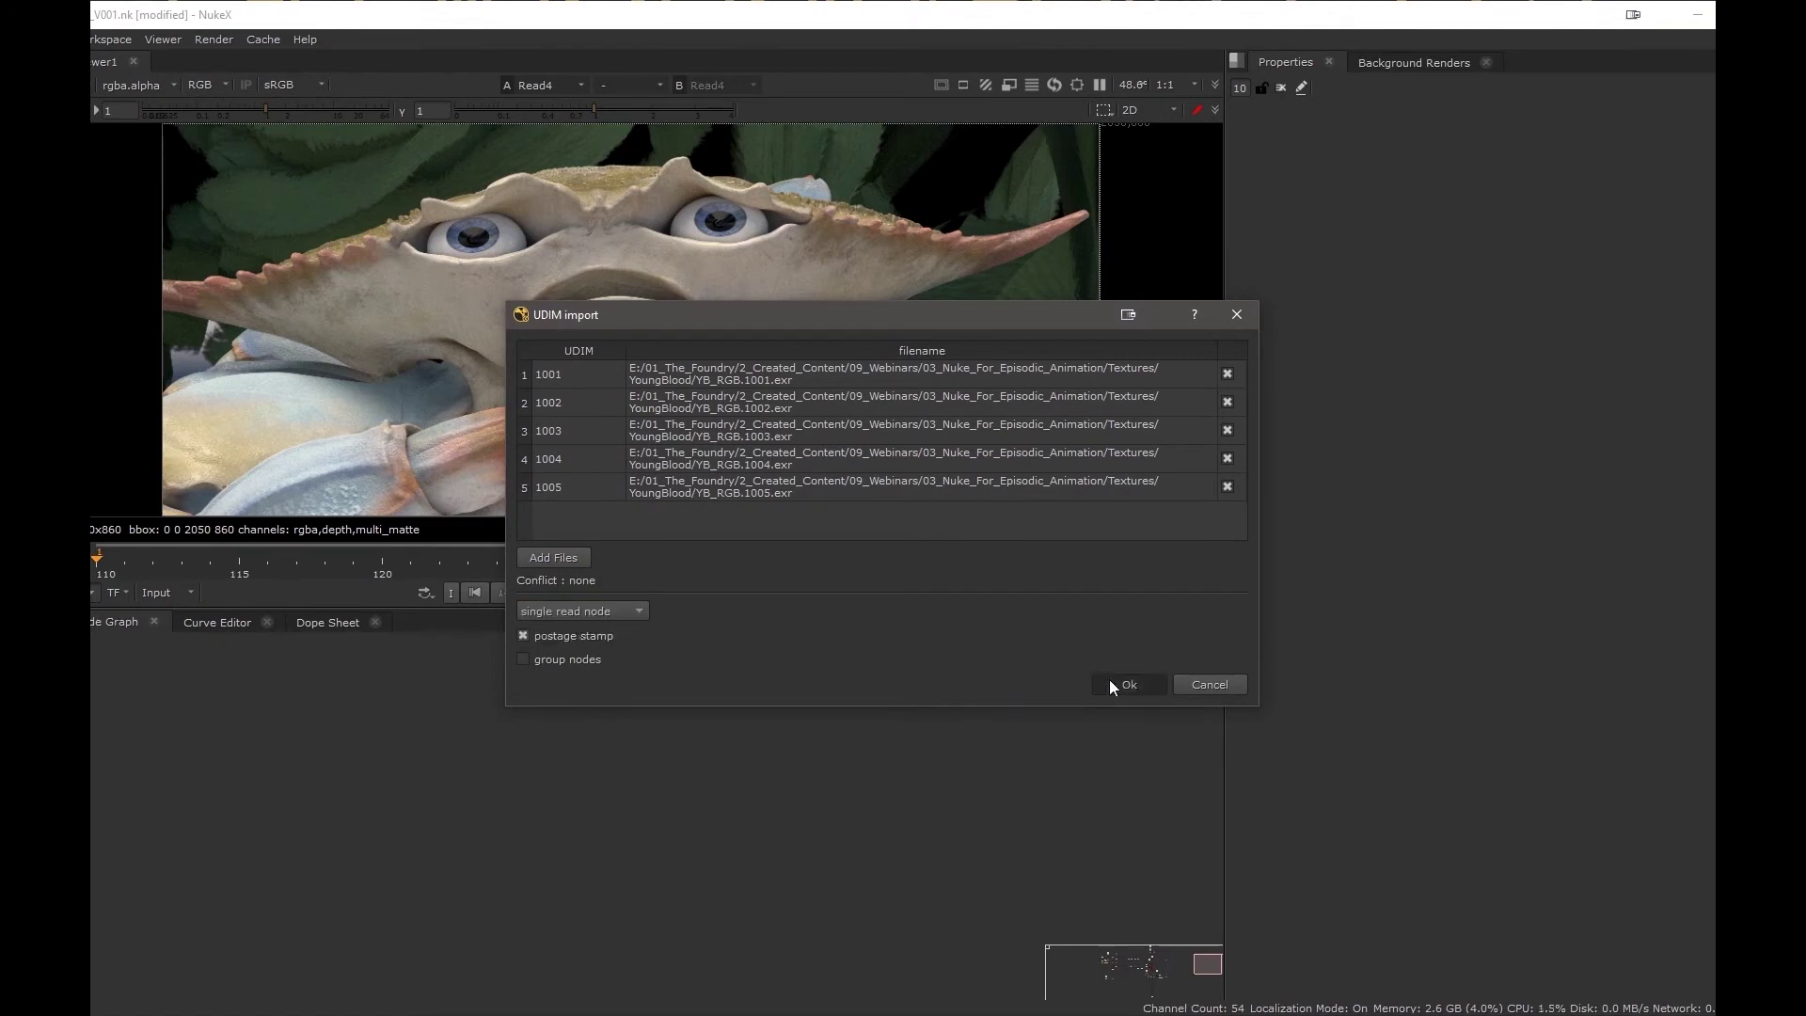
pyautogui.click(1110, 682)
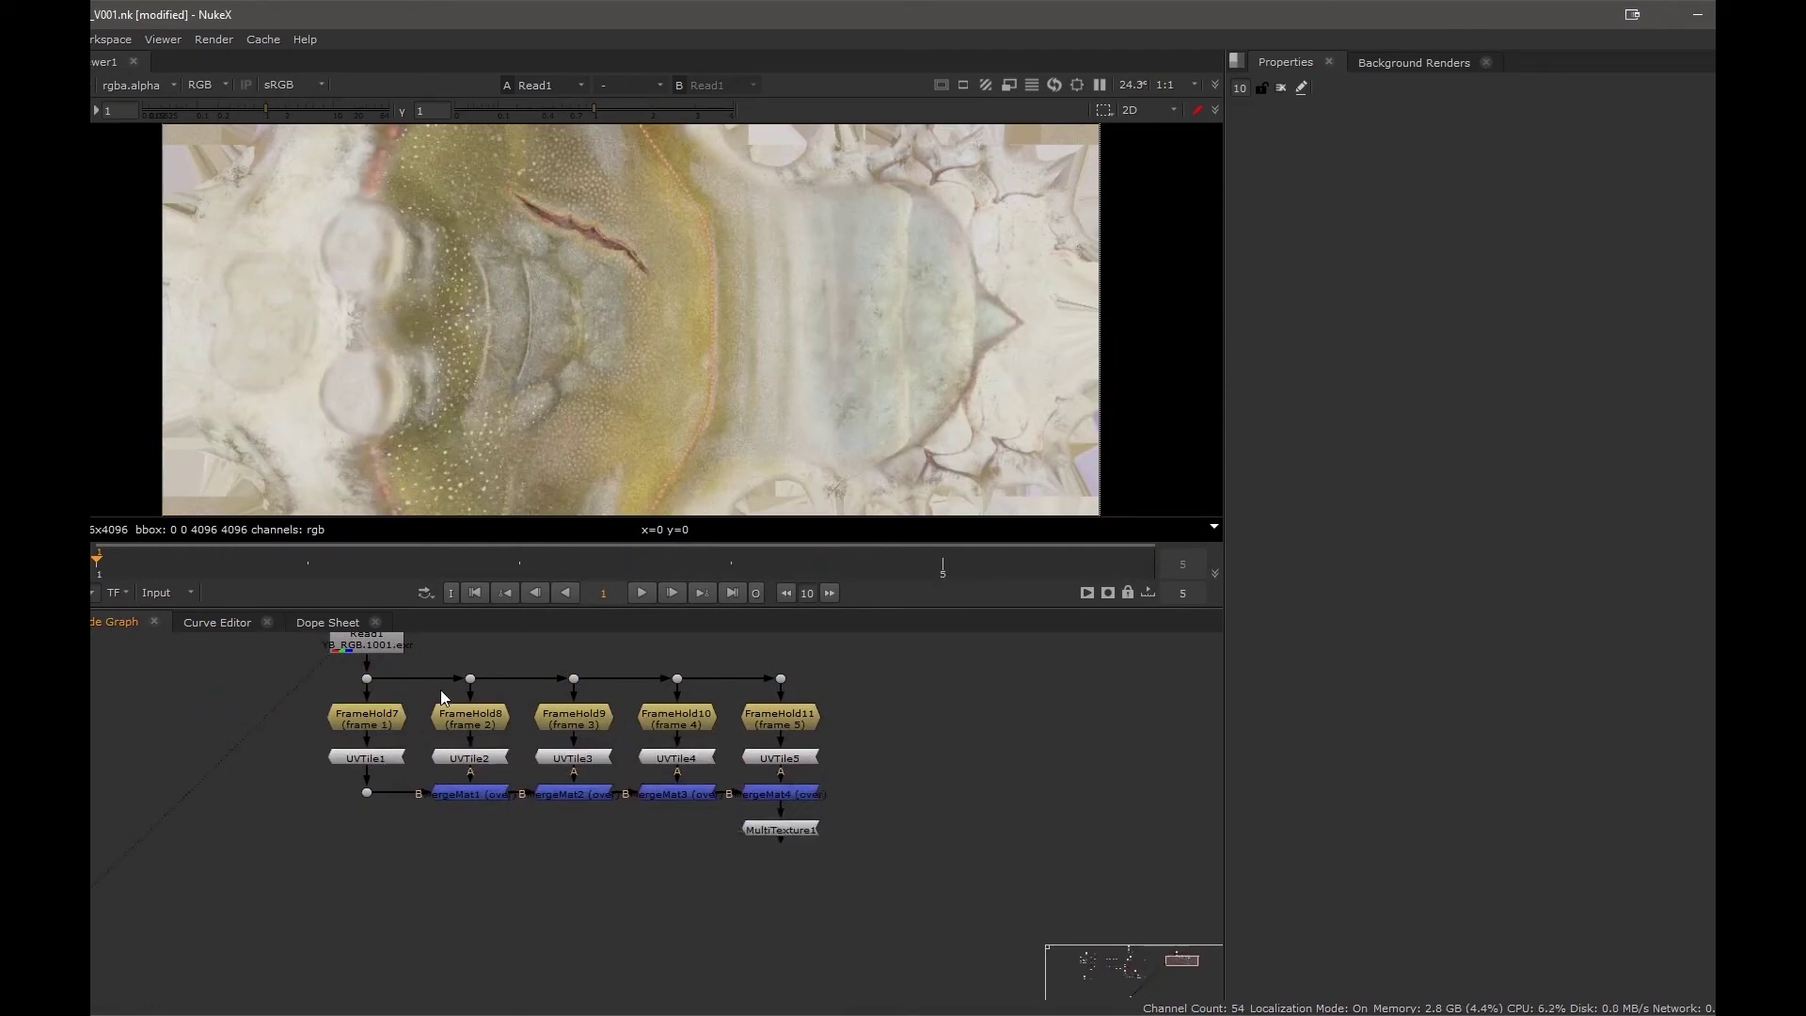
# - Connect ReadGeo1's img input to MultiTexture1 and inspect the textured crab in the 3D view
pyautogui.scroll(-2, 576, 367)
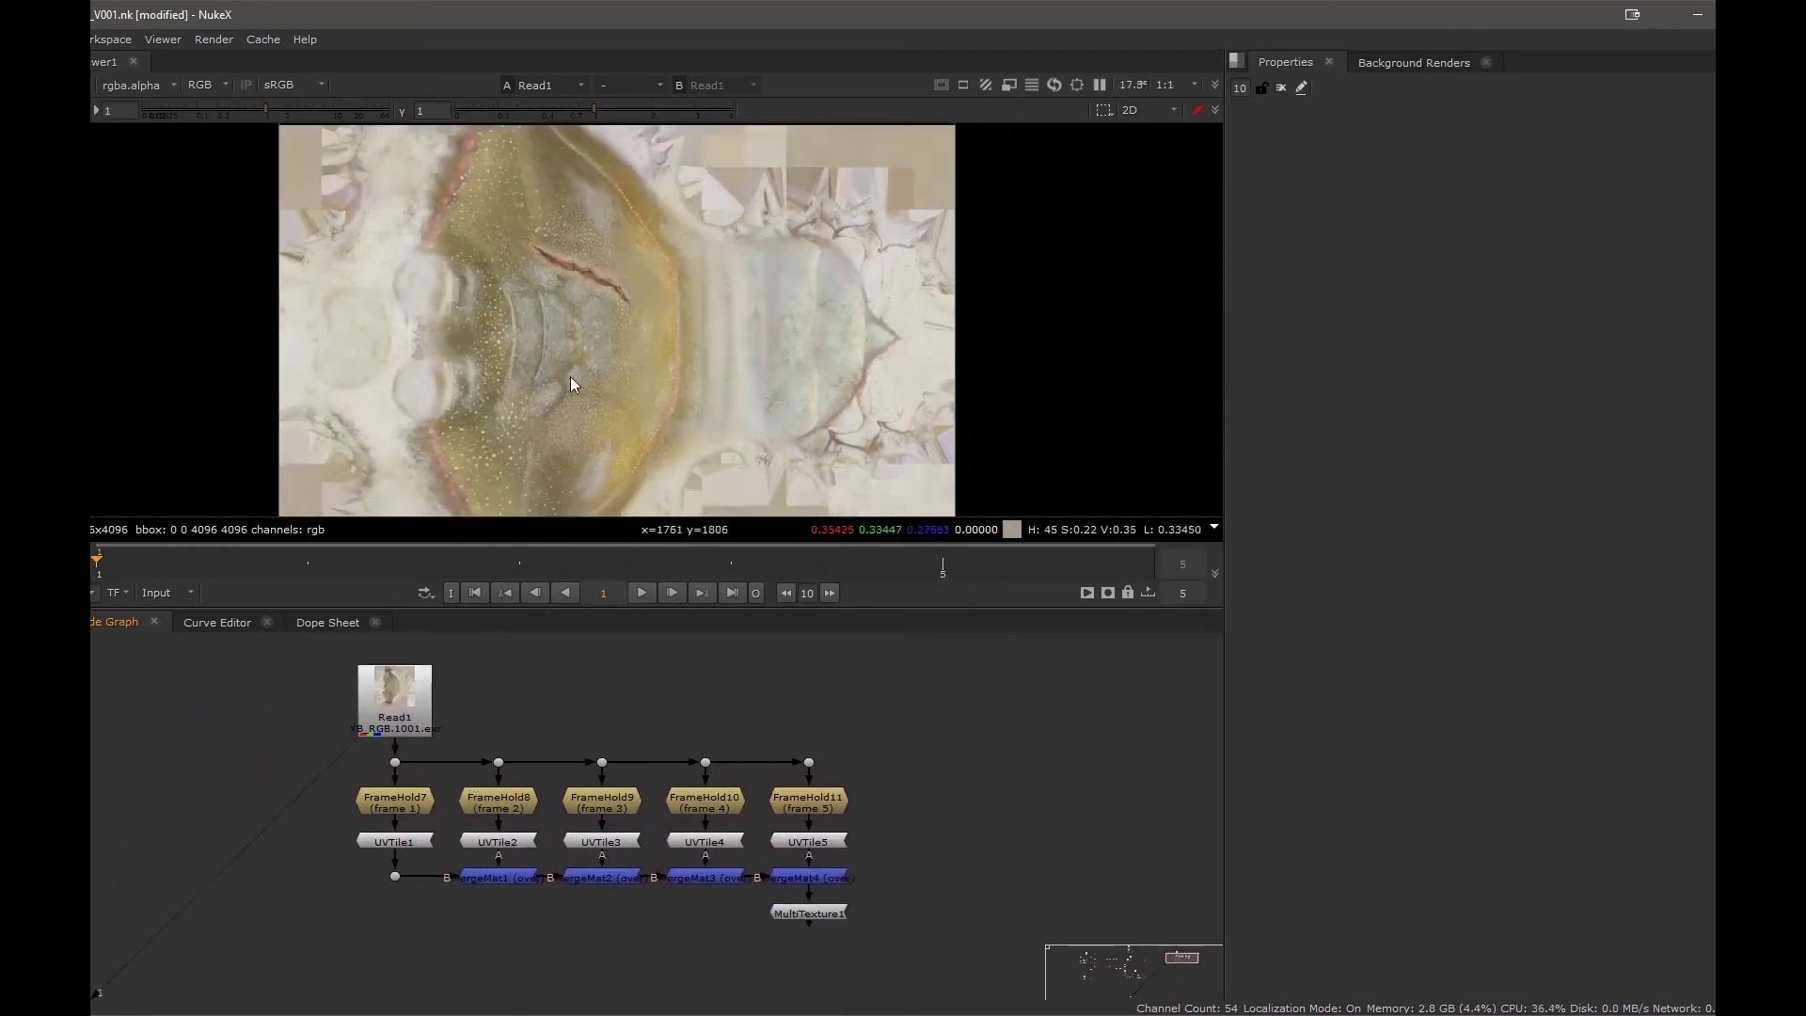
pyautogui.scroll(1, 573, 381)
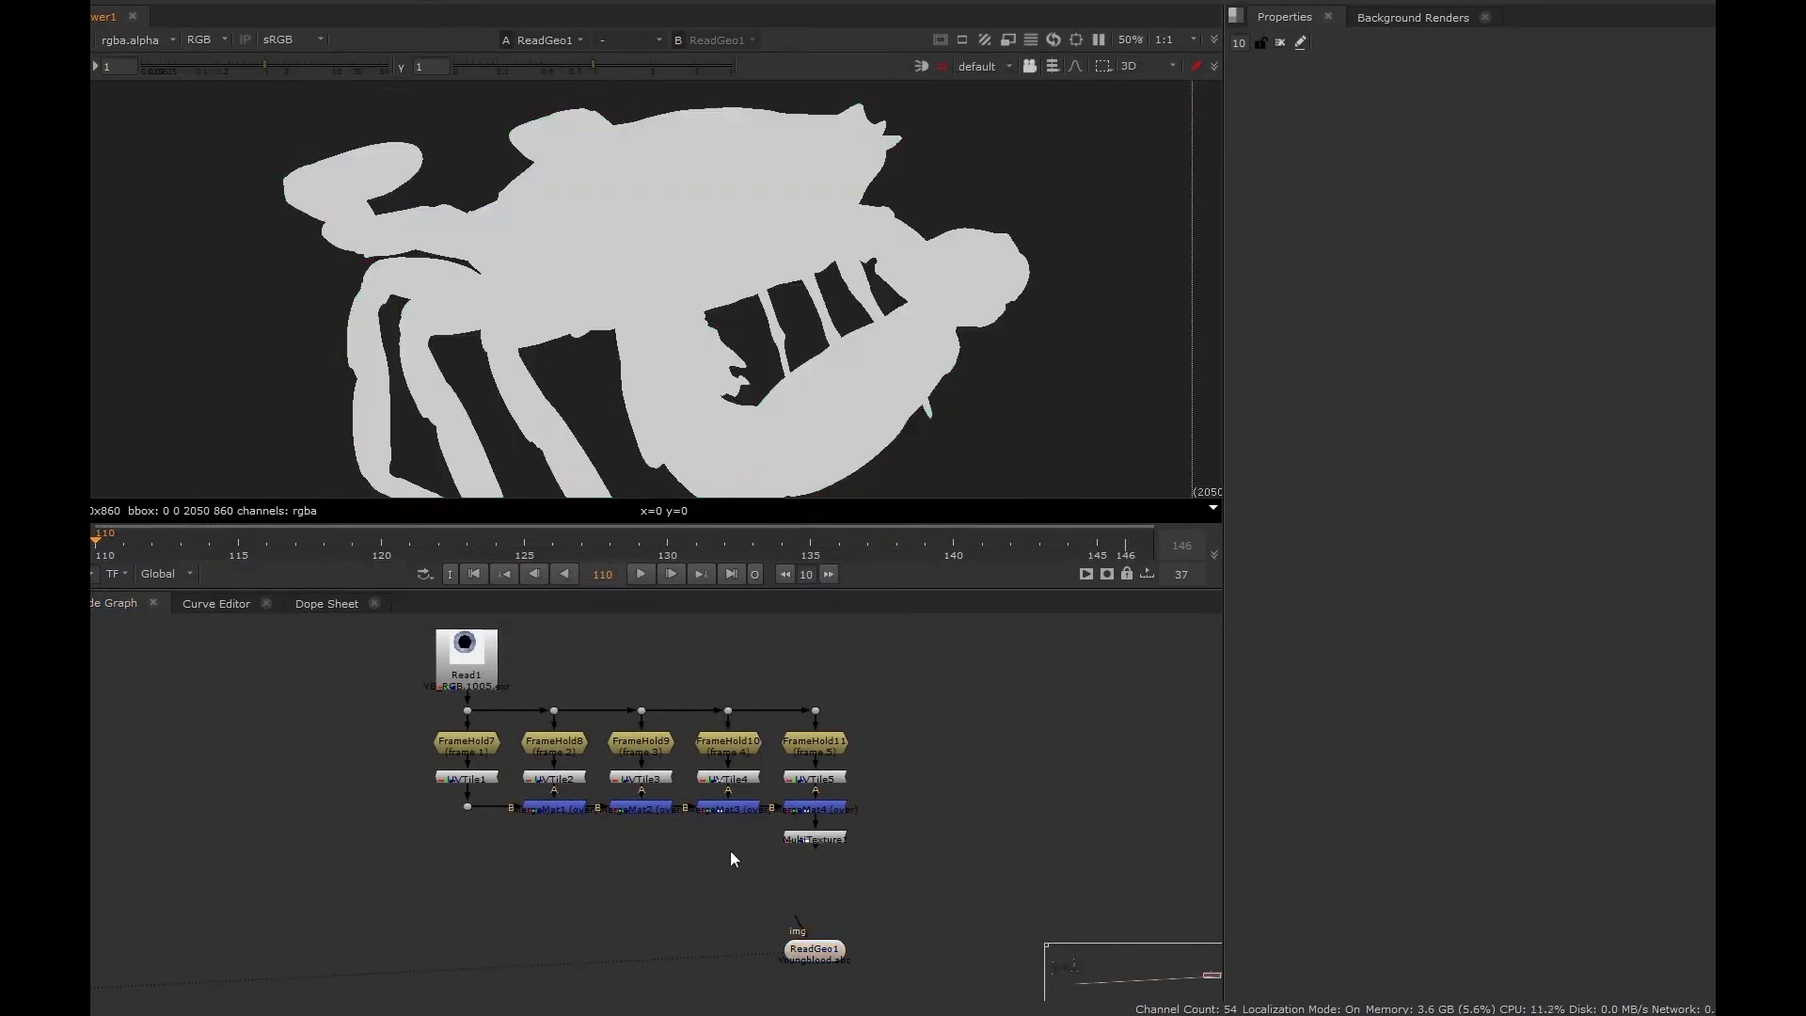
pyautogui.moveTo(796, 929); pyautogui.dragTo(815, 841)
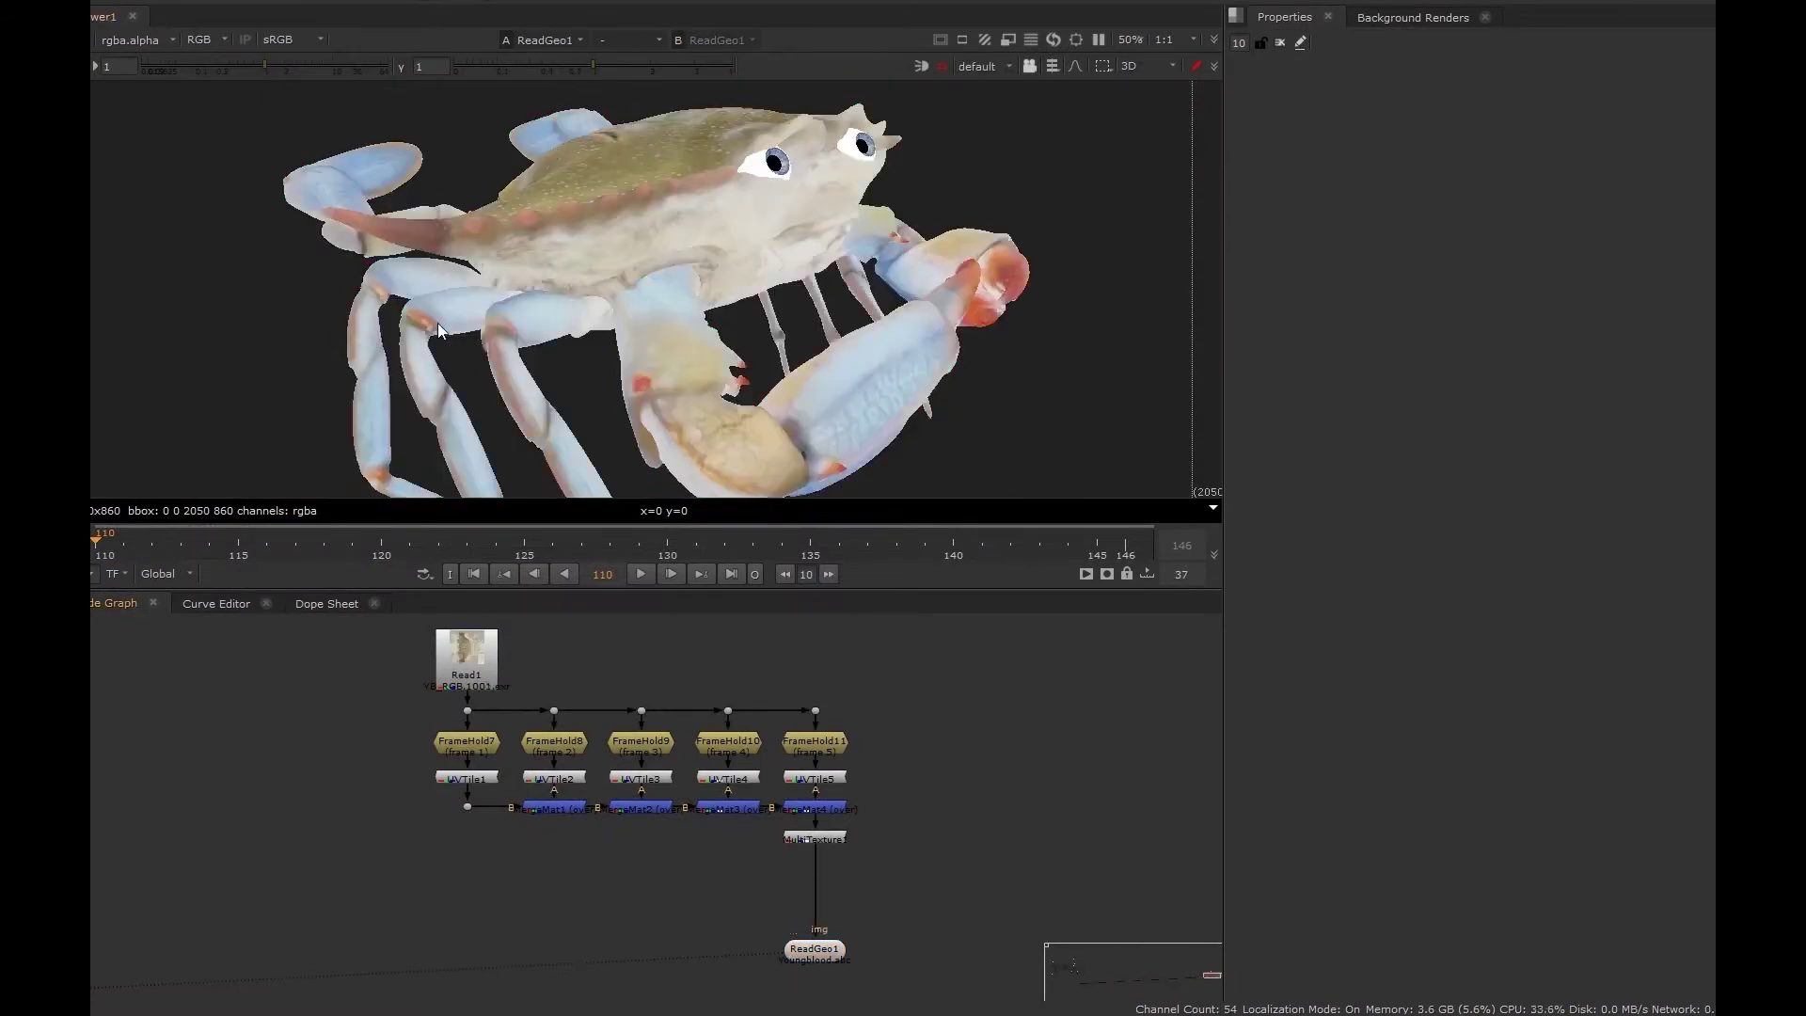
pyautogui.keyDown('ctrl'); pyautogui.moveTo(437, 320); pyautogui.dragTo(554, 352); pyautogui.keyUp('ctrl')
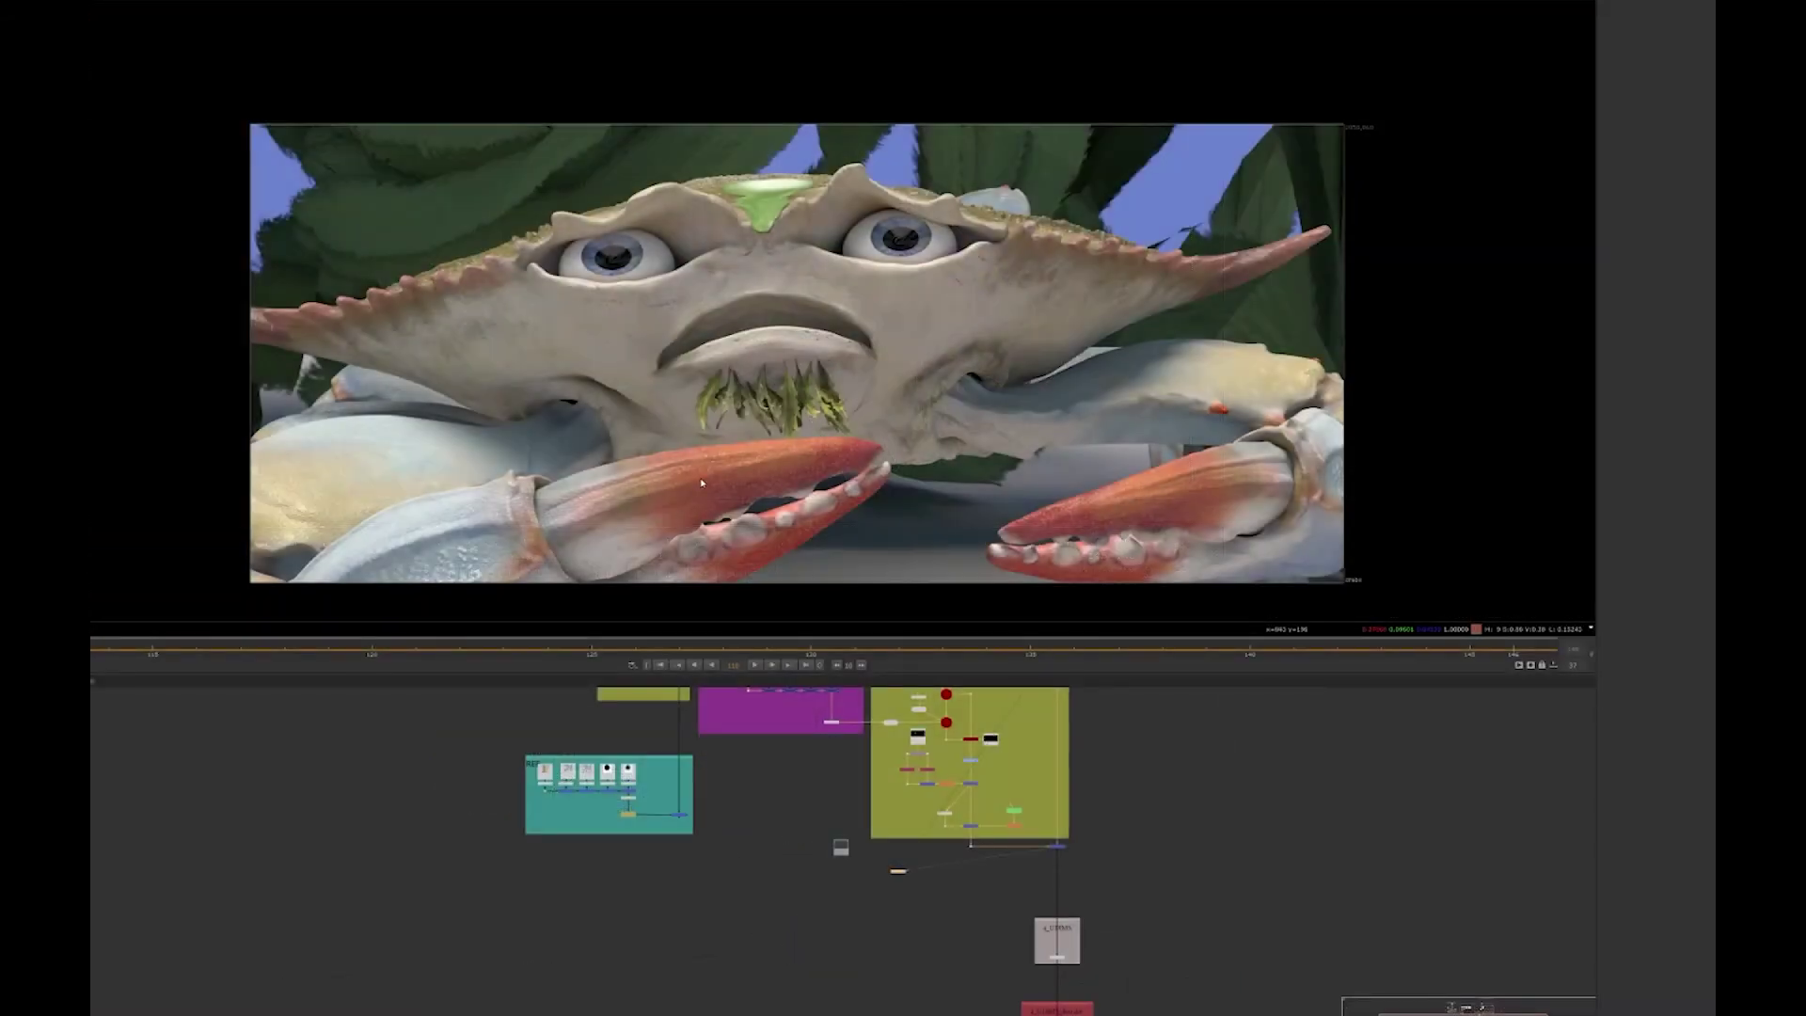
# - Scrub the crab shot's timeline and examine the SLIME, UDIM, CG and 3D sections of the node graph
pyautogui.moveTo(777, 798); pyautogui.dragTo(774, 908, button='middle')
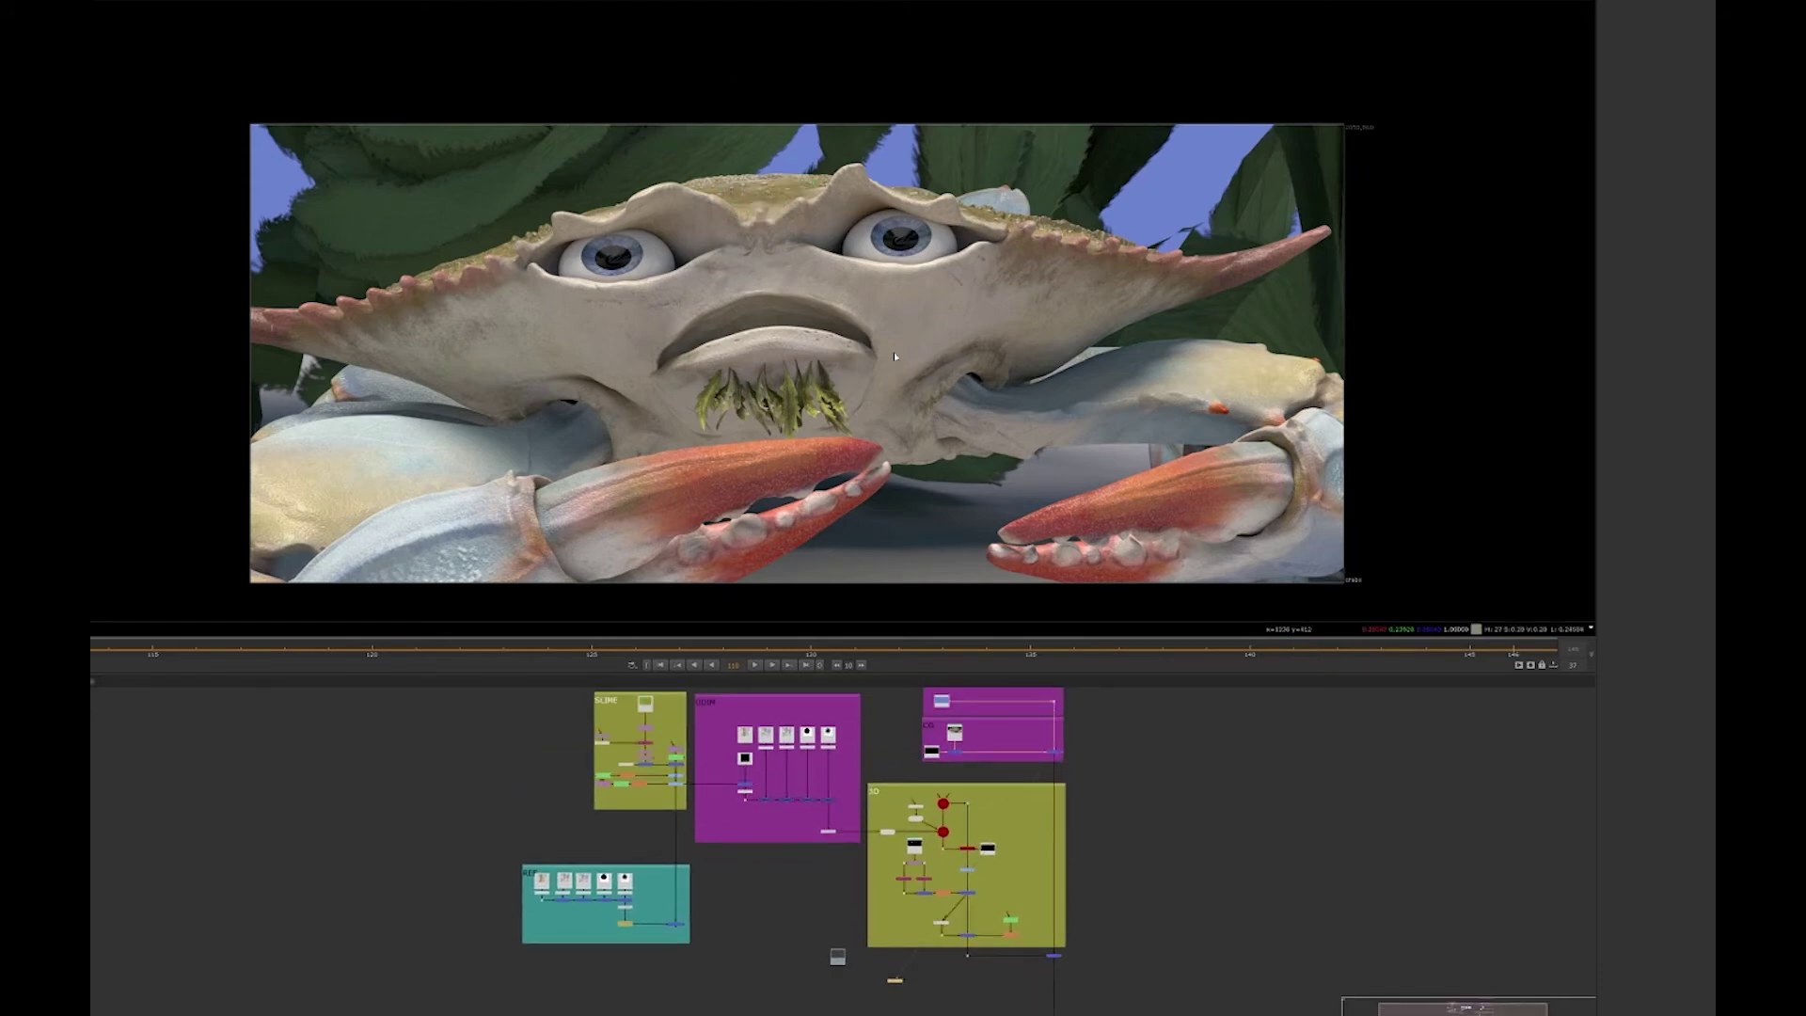
pyautogui.scroll(3, 731, 797)
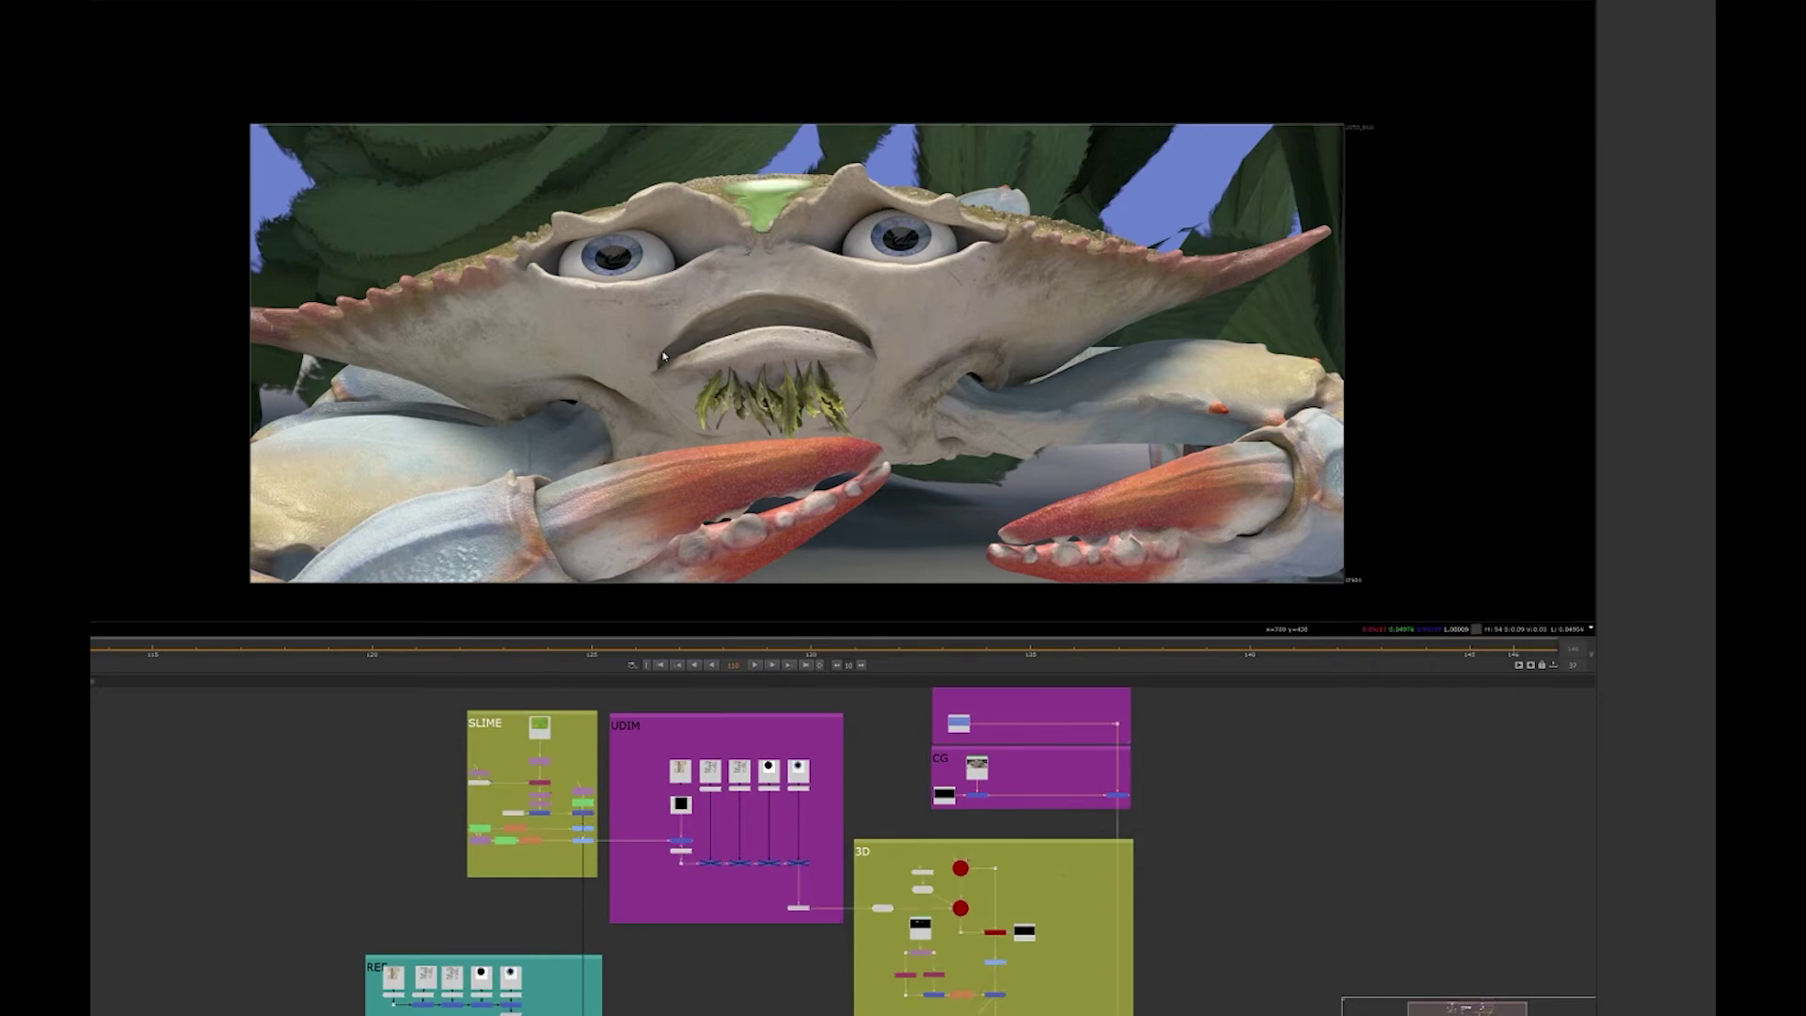
pyautogui.moveTo(602, 649)
pyautogui.mouseDown()
pyautogui.moveTo(1355, 656)
pyautogui.moveTo(189, 651)
pyautogui.mouseUp()
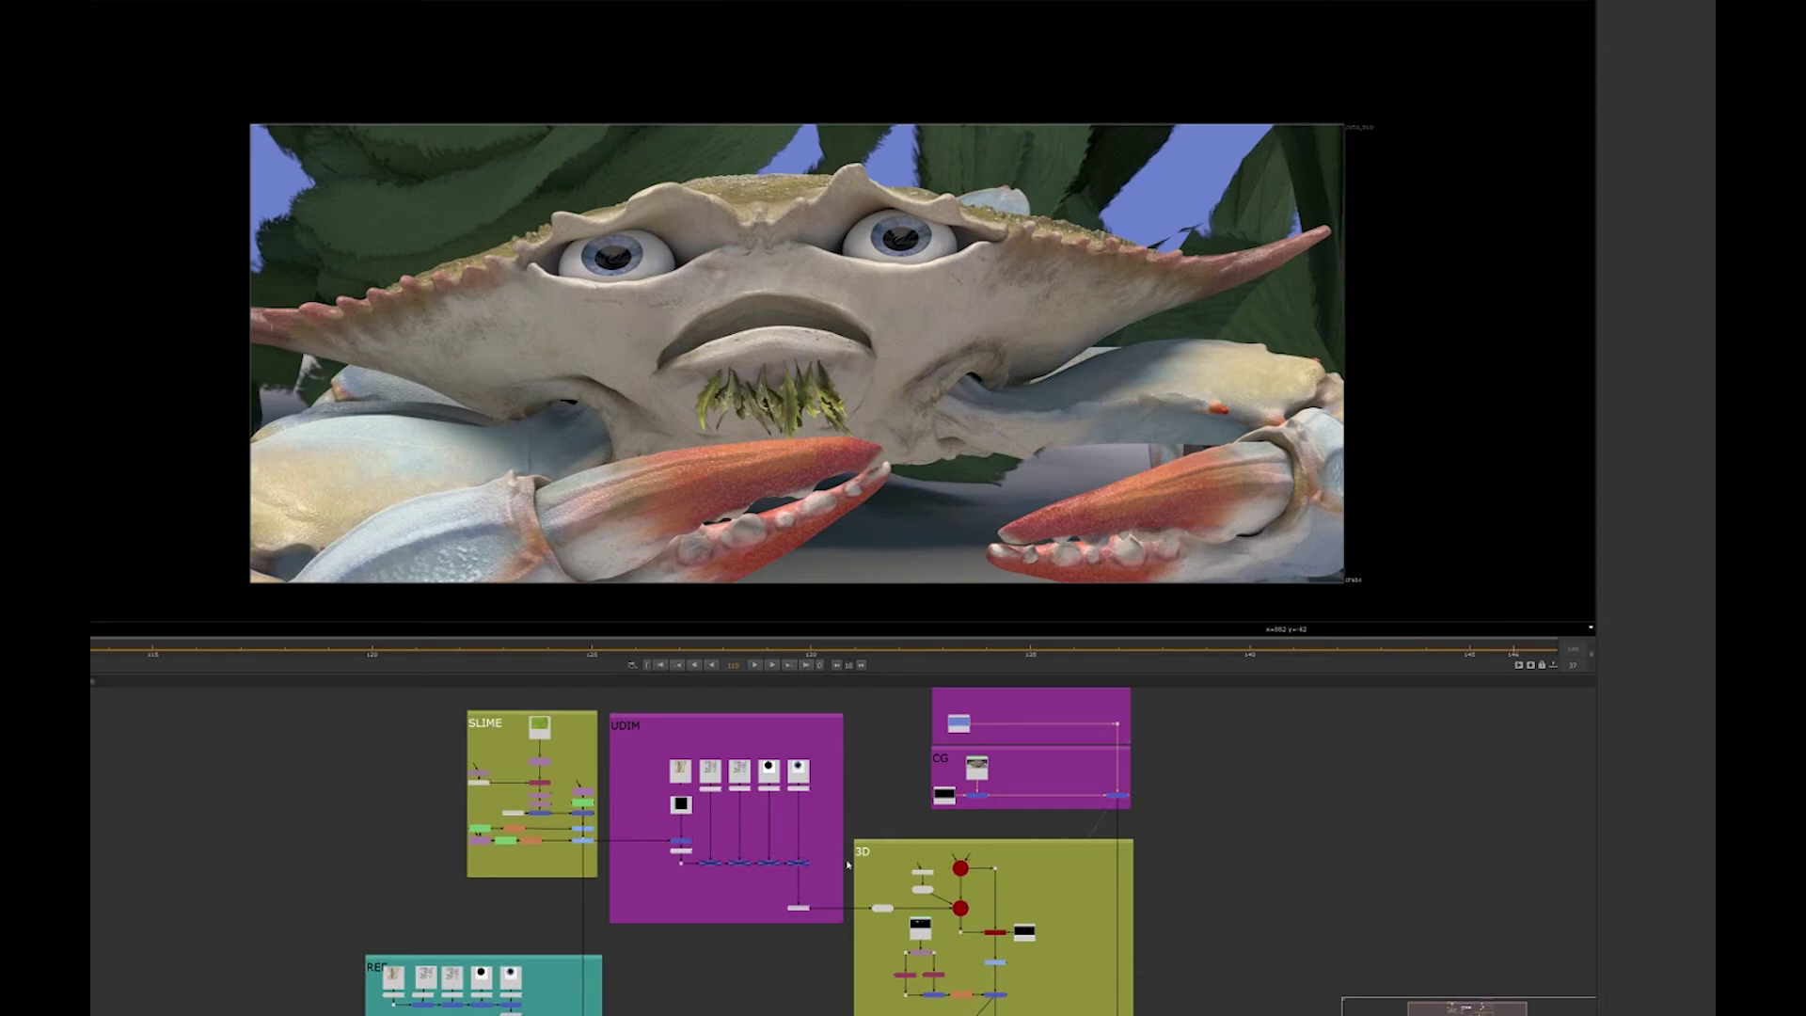
pyautogui.scroll(5, 702, 774)
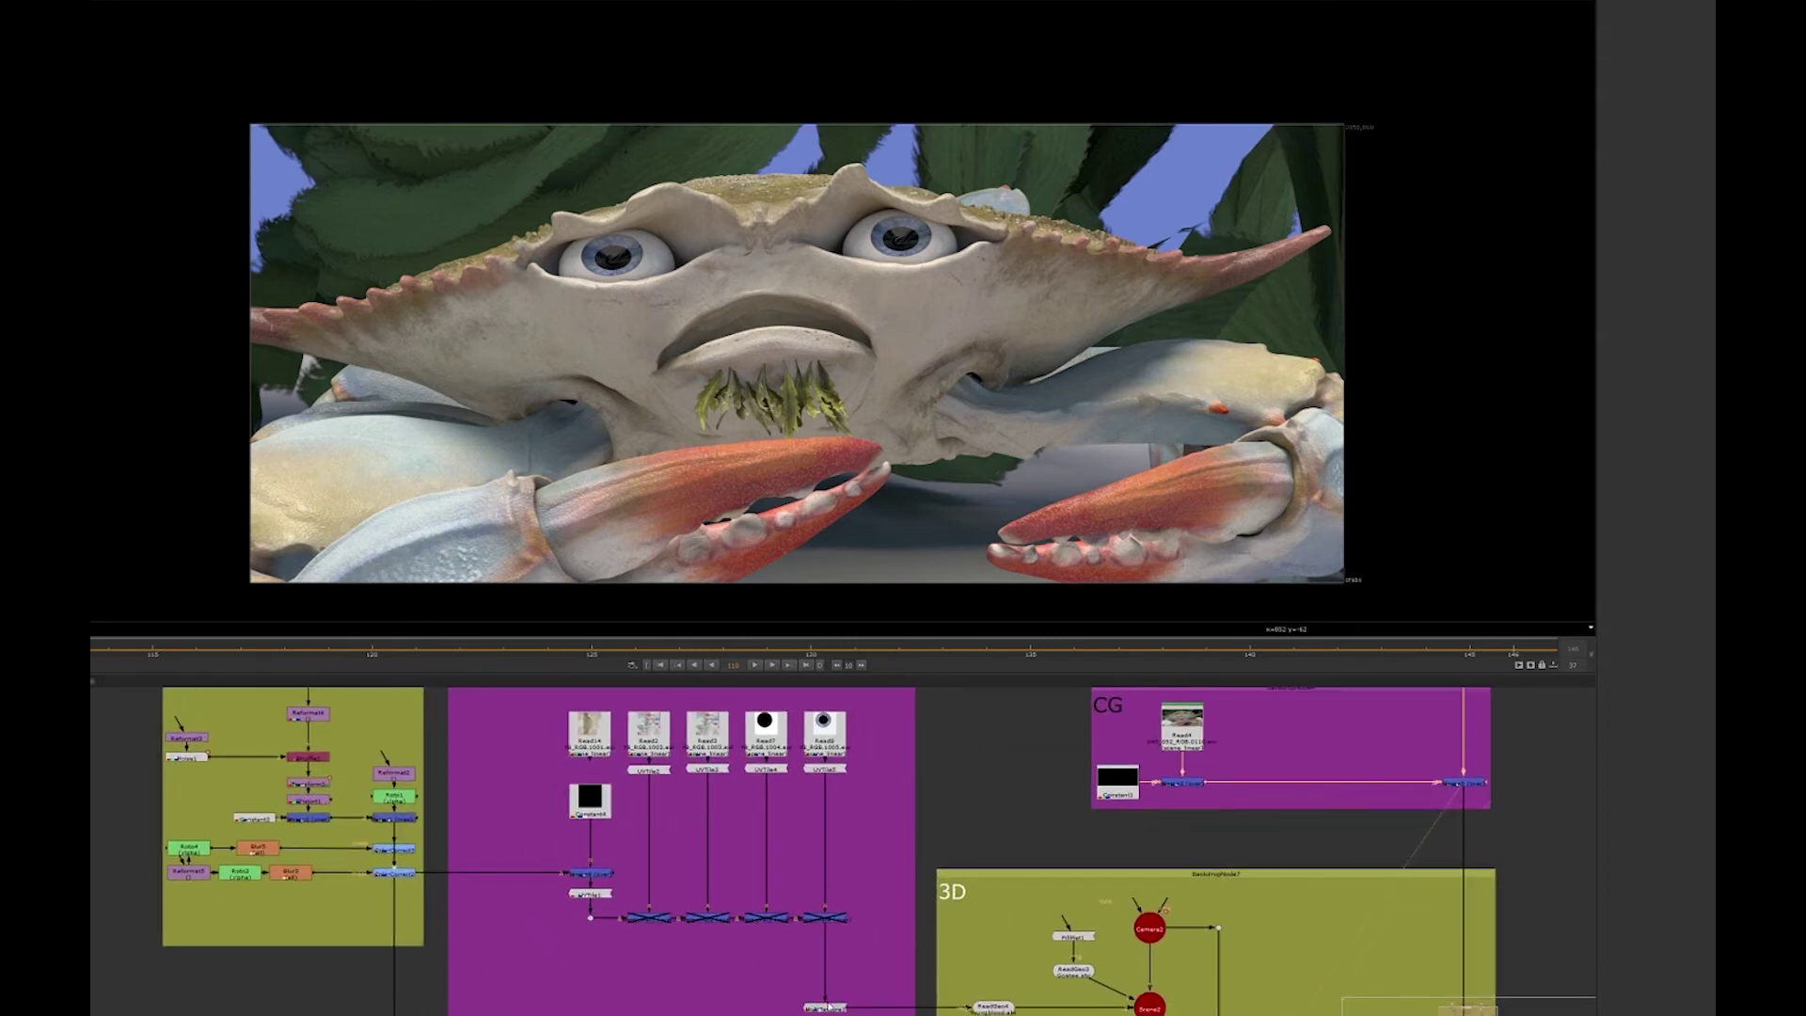
# - View the UDIM texture tiles one after another in the viewer, finishing on the crab shell tile
pyautogui.click(590, 731)
pyautogui.press('1')
pyautogui.click(648, 732)
pyautogui.press('1')
pyautogui.click(708, 732)
pyautogui.press('1')
pyautogui.press('1')
pyautogui.click(825, 732)
pyautogui.press('1')
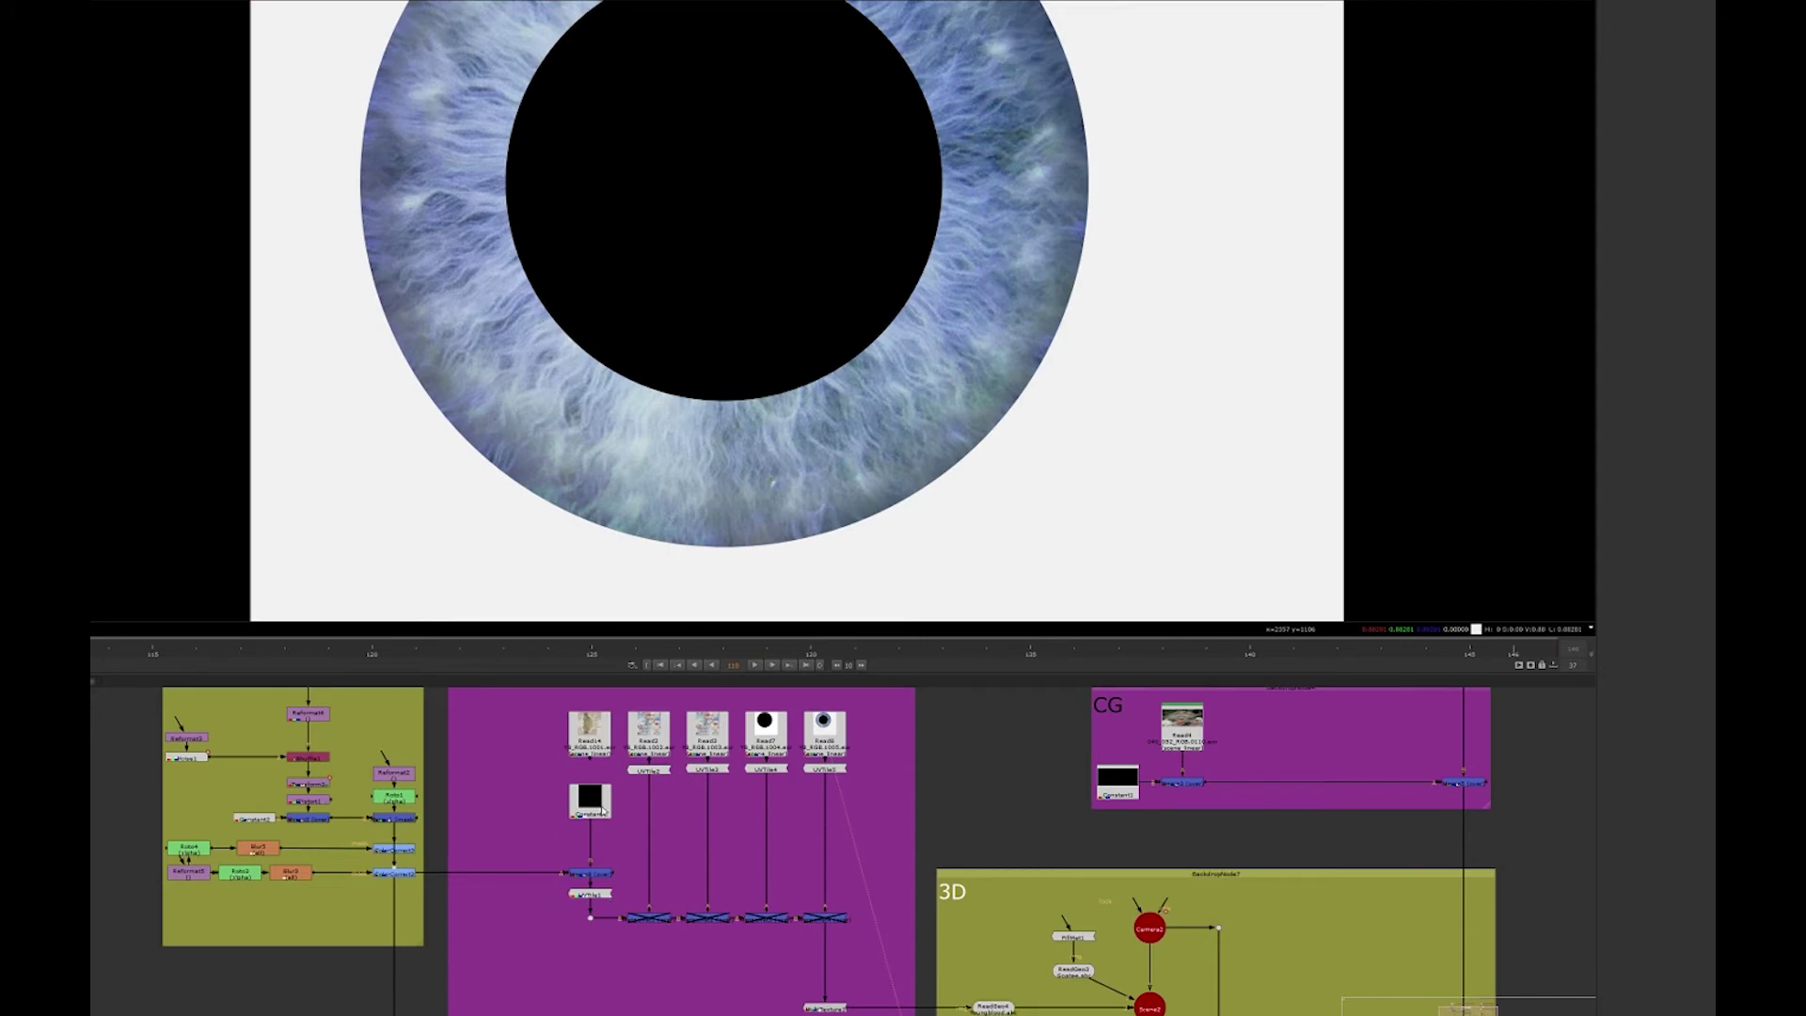
pyautogui.click(607, 739)
pyautogui.press('1')
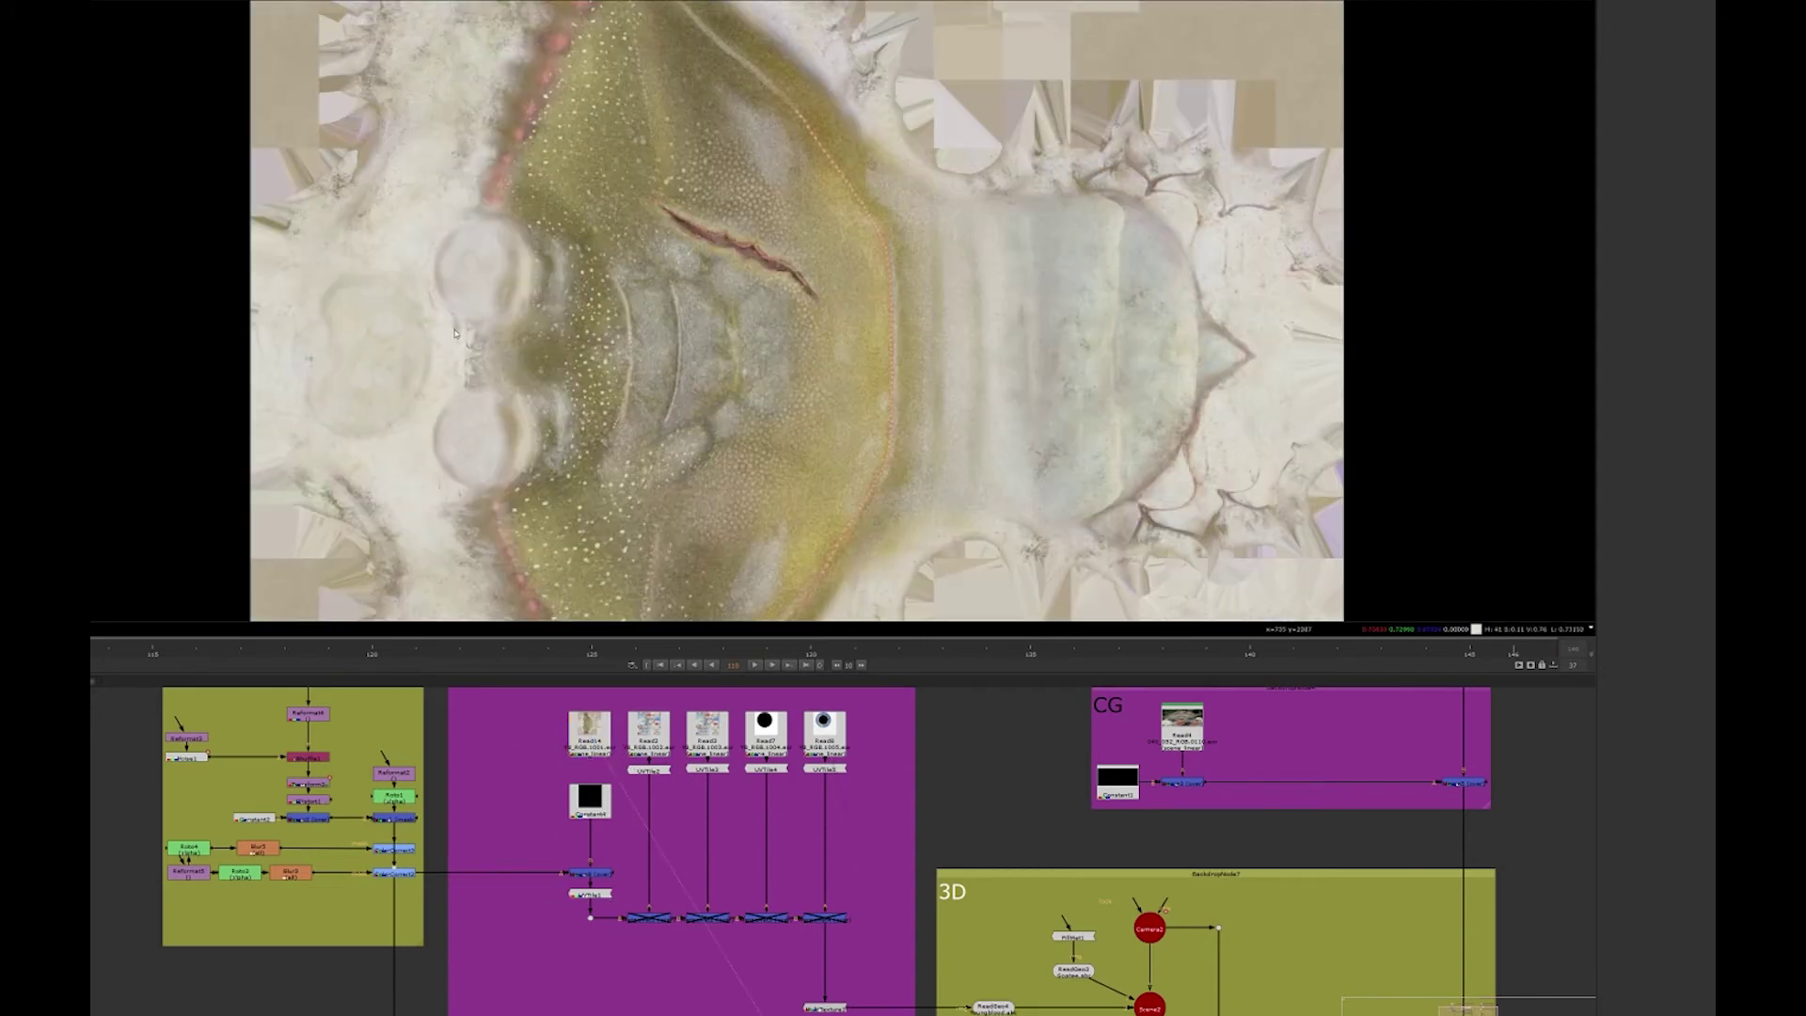
# - View the slime texture and its masked merge in the SLIME section, and play through the roto shape's animation
pyautogui.moveTo(273, 767); pyautogui.dragTo(295, 837, button='middle')
pyautogui.click(333, 713)
pyautogui.press('1')
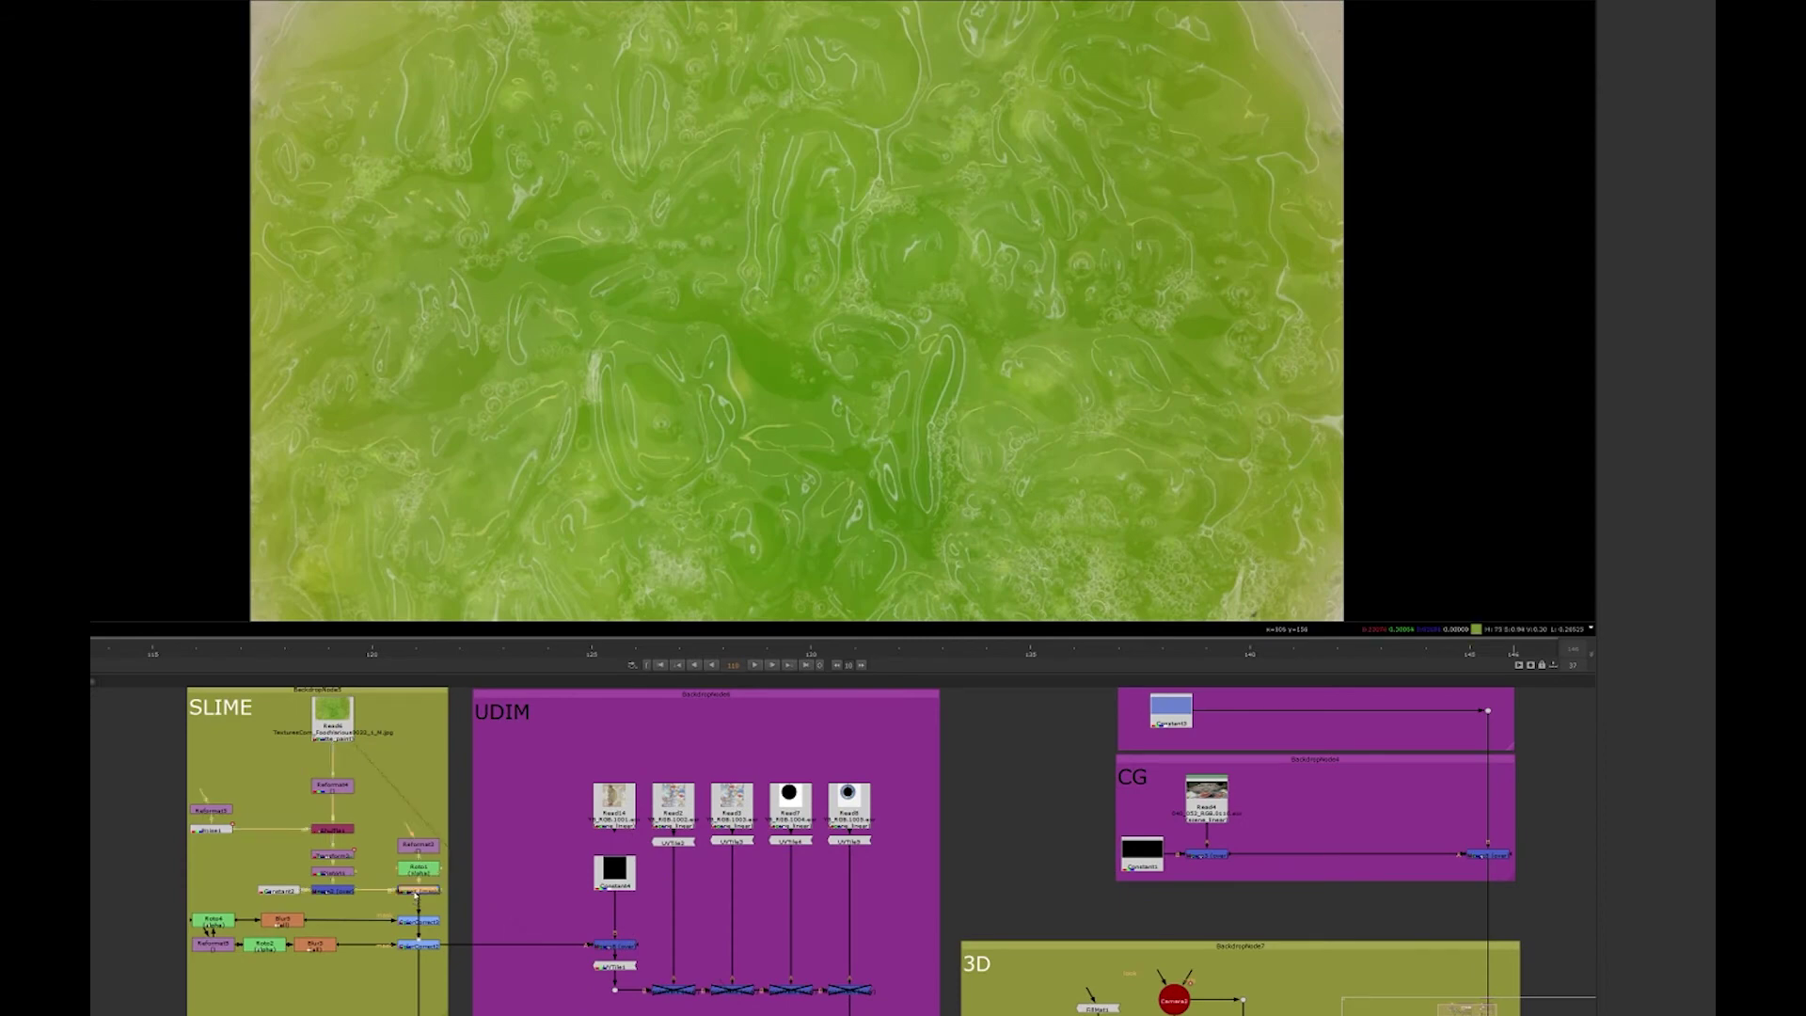
pyautogui.click(416, 890)
pyautogui.press('1')
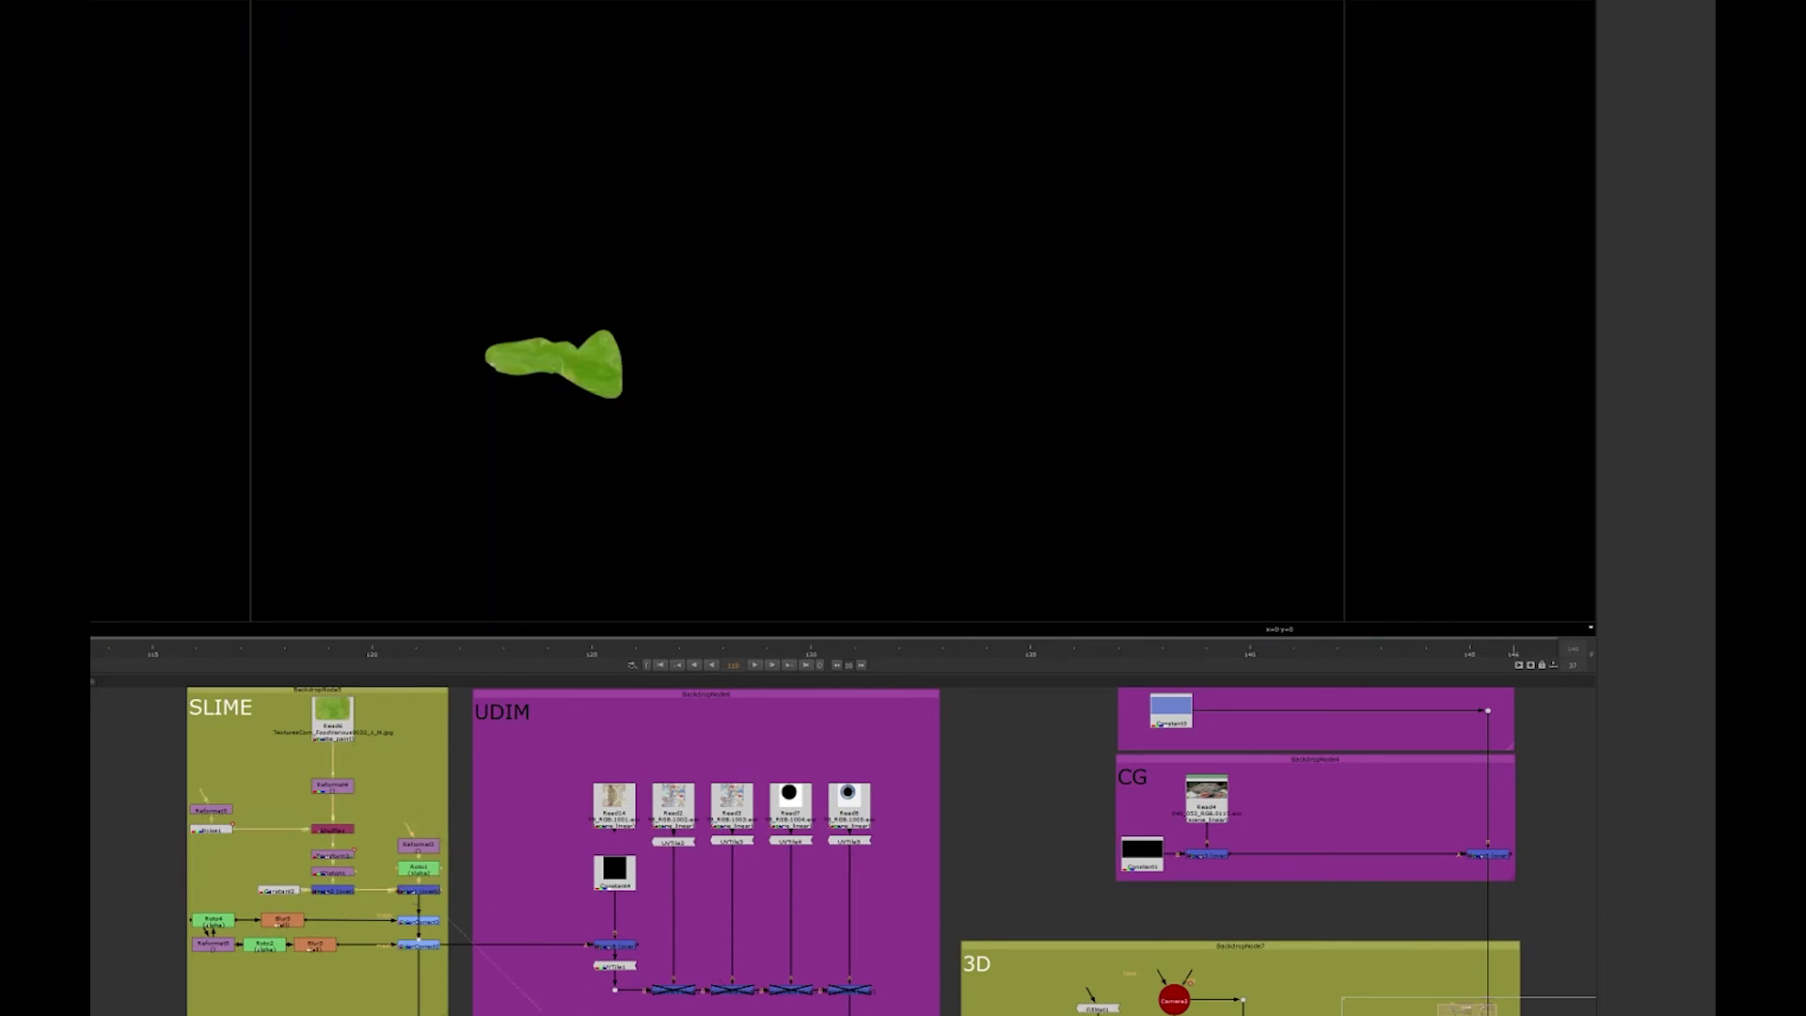
pyautogui.moveTo(94, 649); pyautogui.dragTo(466, 658)
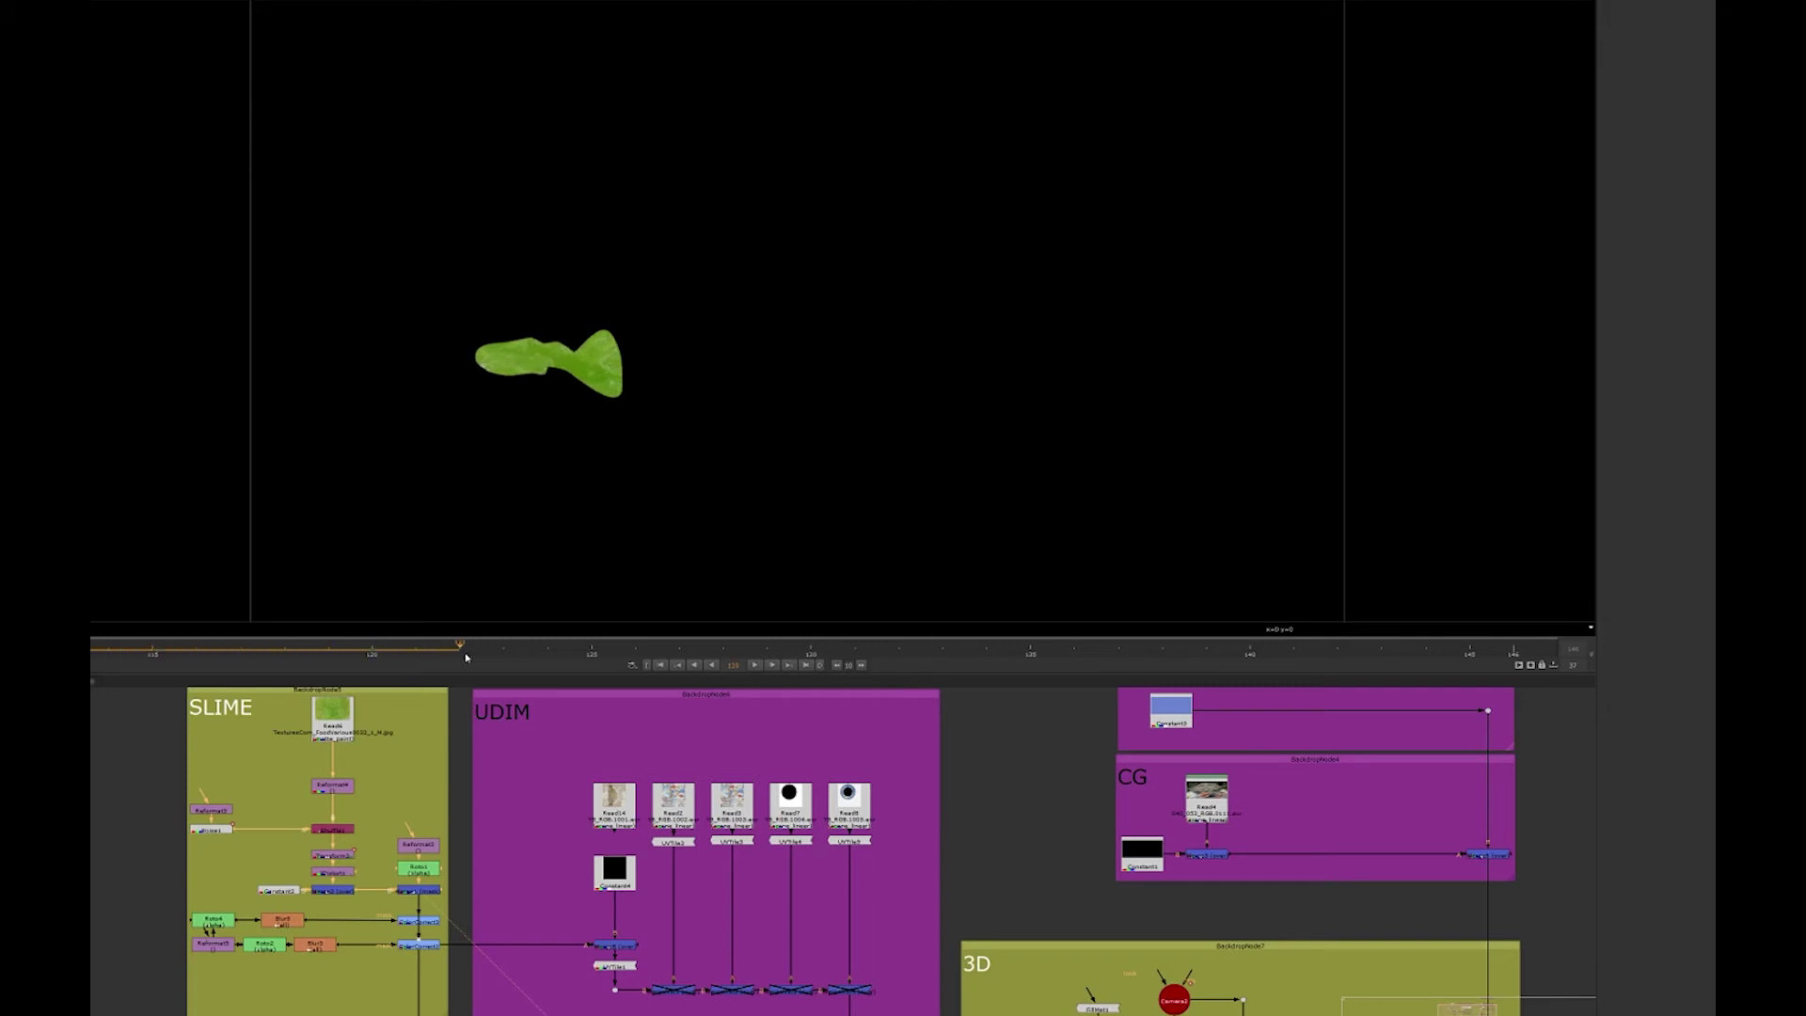
pyautogui.doubleClick(420, 869)
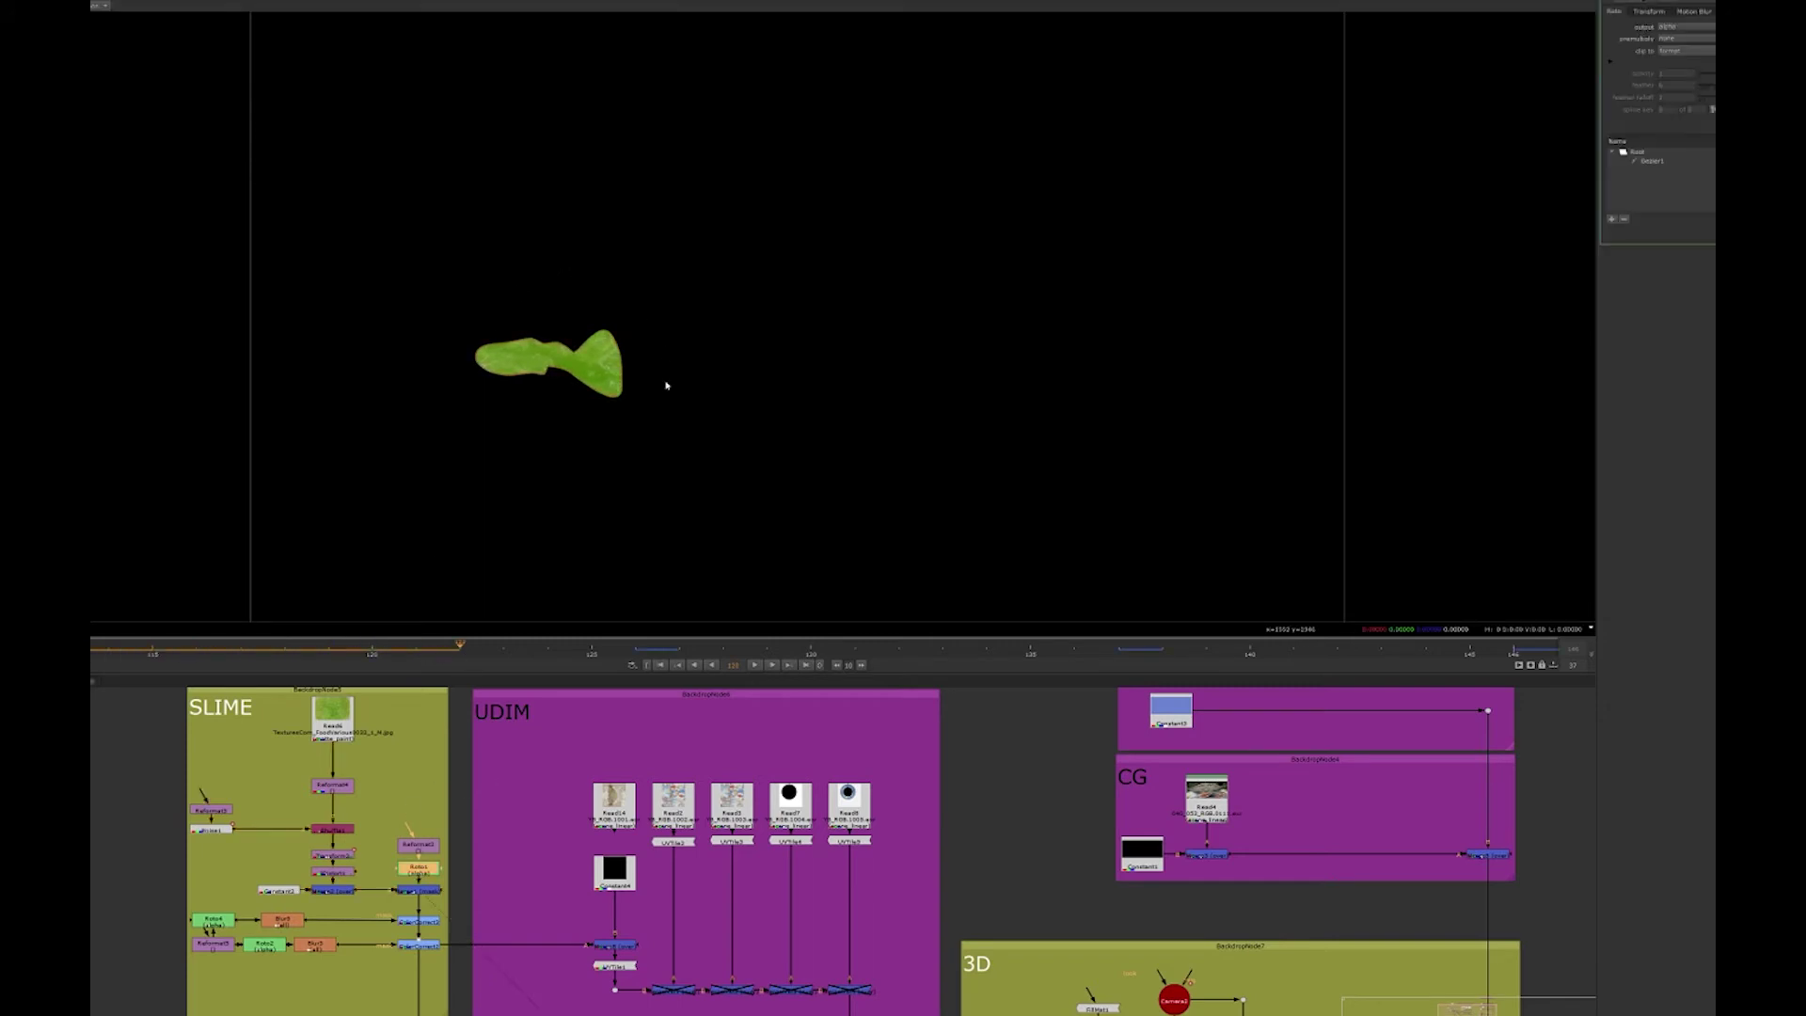
pyautogui.moveTo(461, 649); pyautogui.dragTo(840, 667)
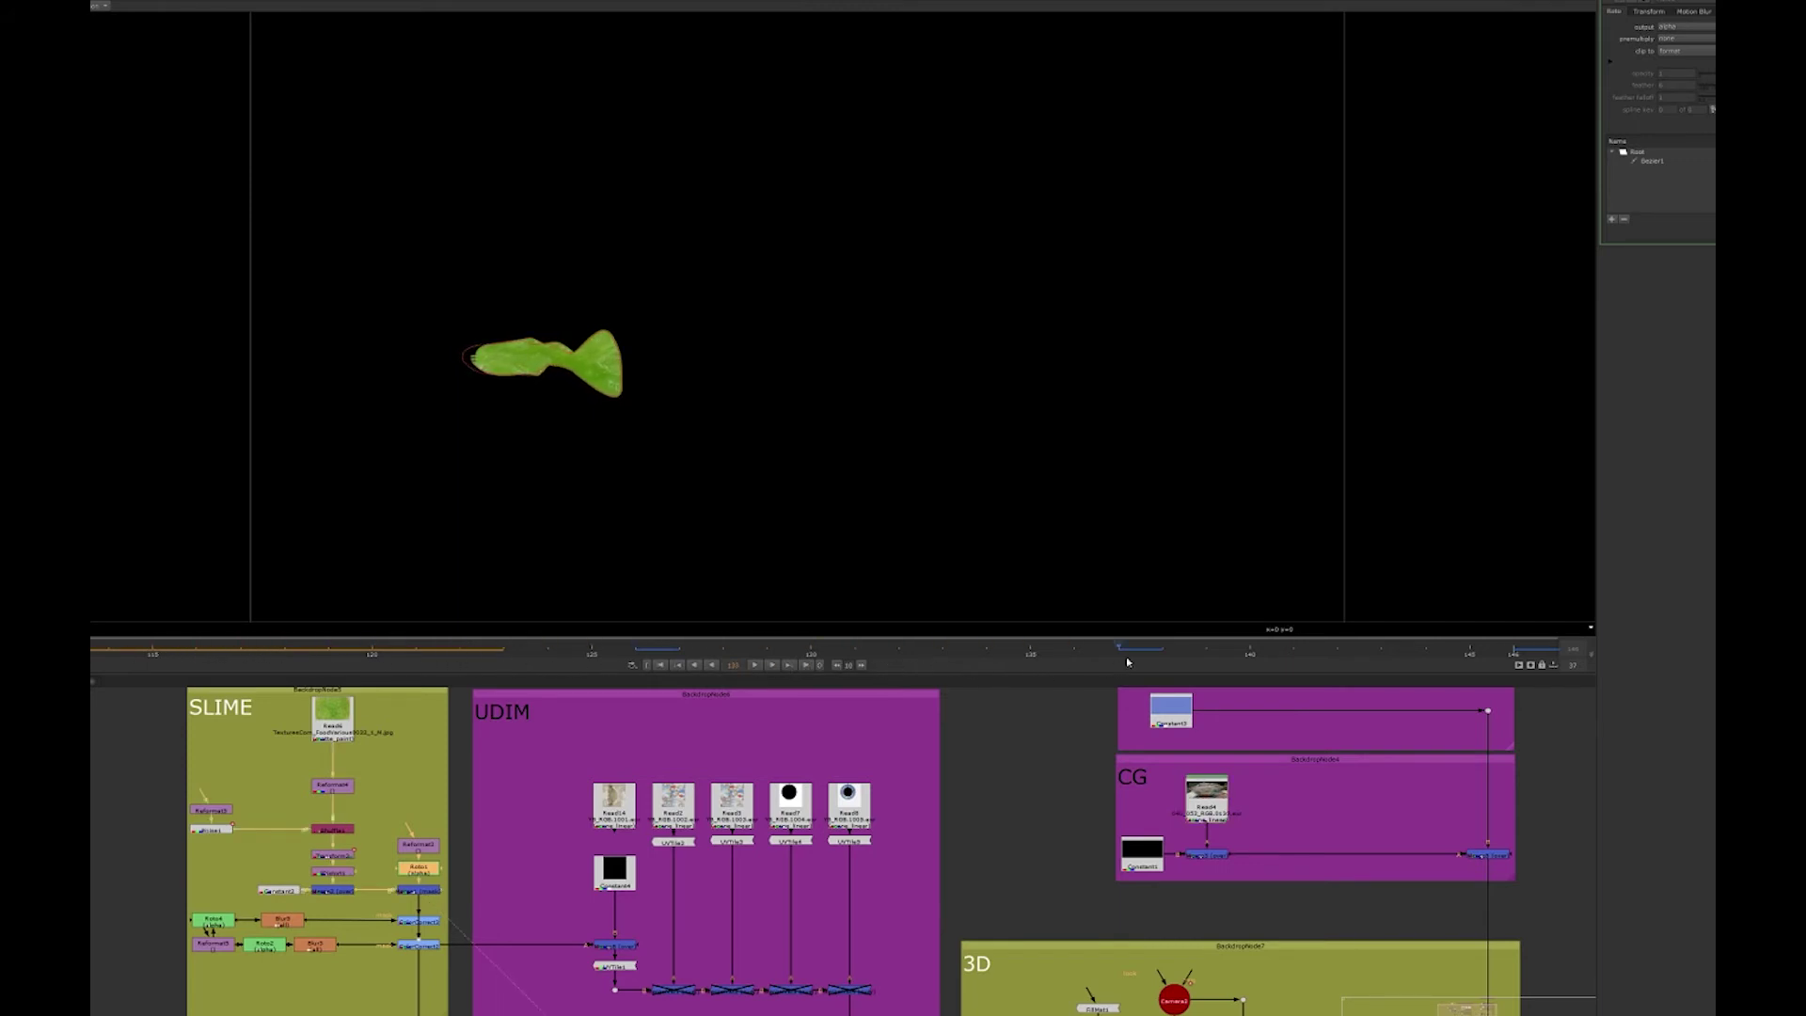
pyautogui.click(756, 666)
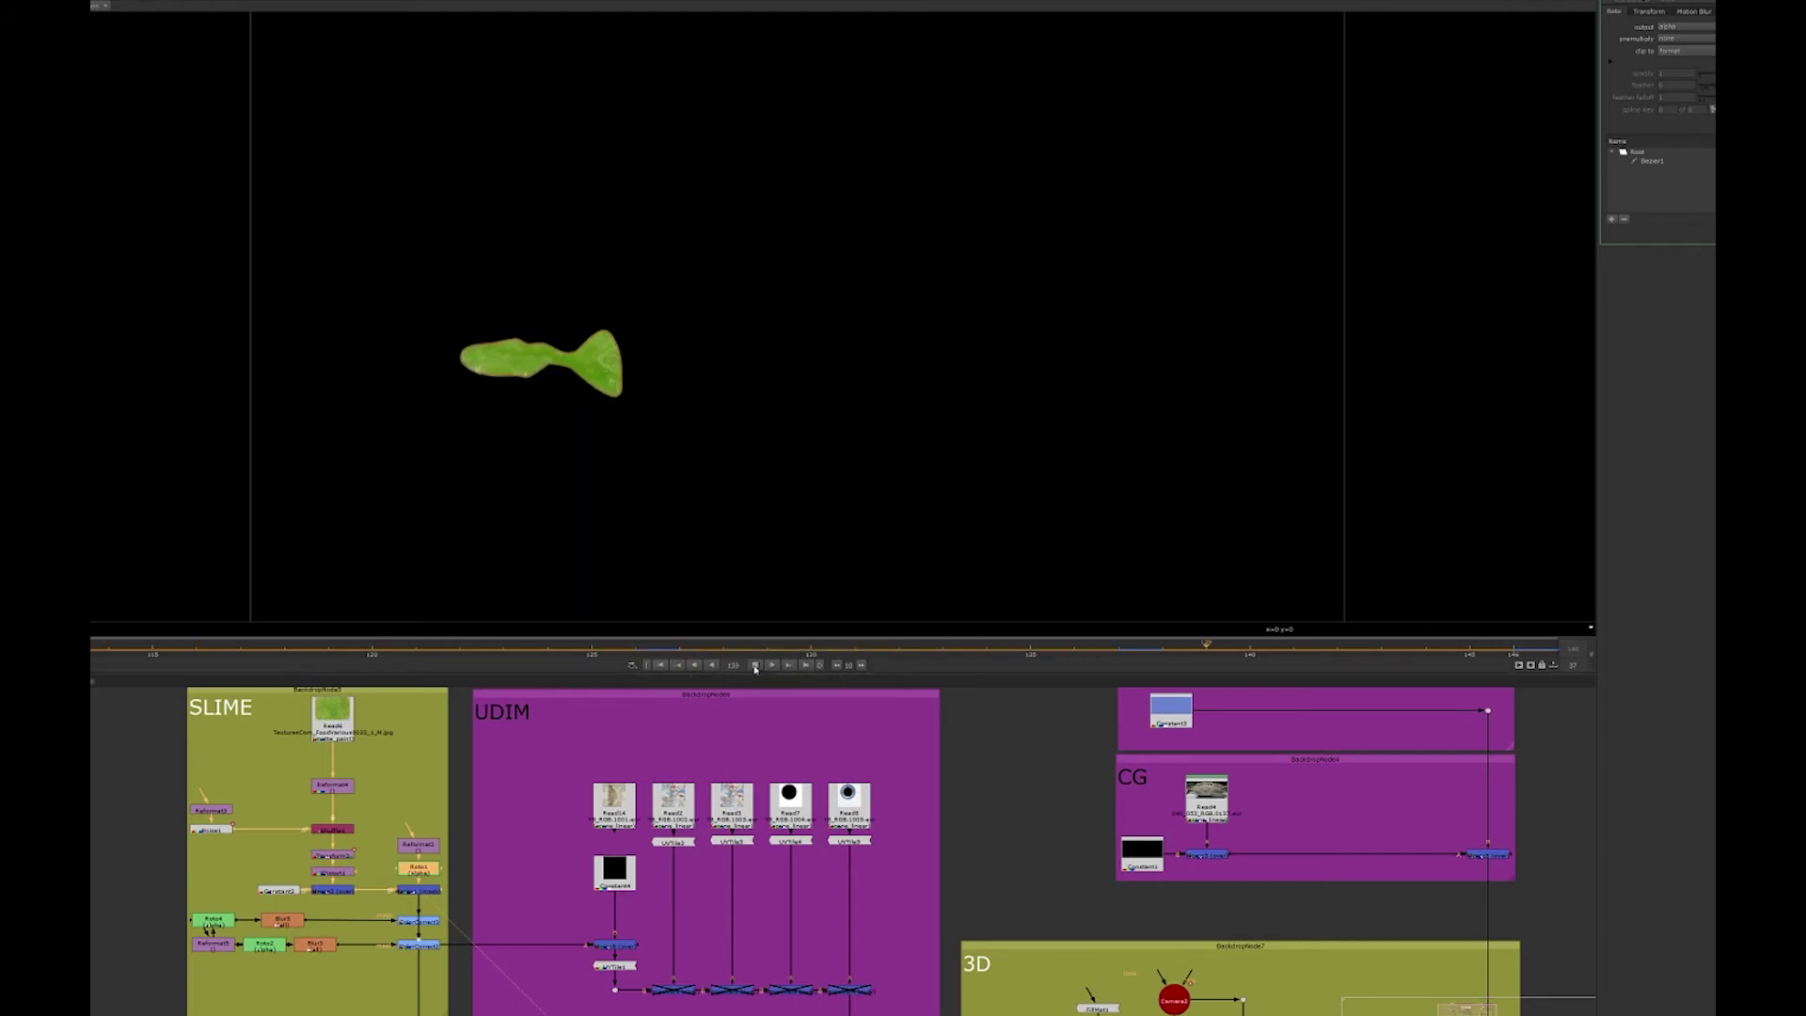
# - View the first UDIM tile beneath the slime roto outline and trace the connected nodes to the 3D section
pyautogui.click(610, 807)
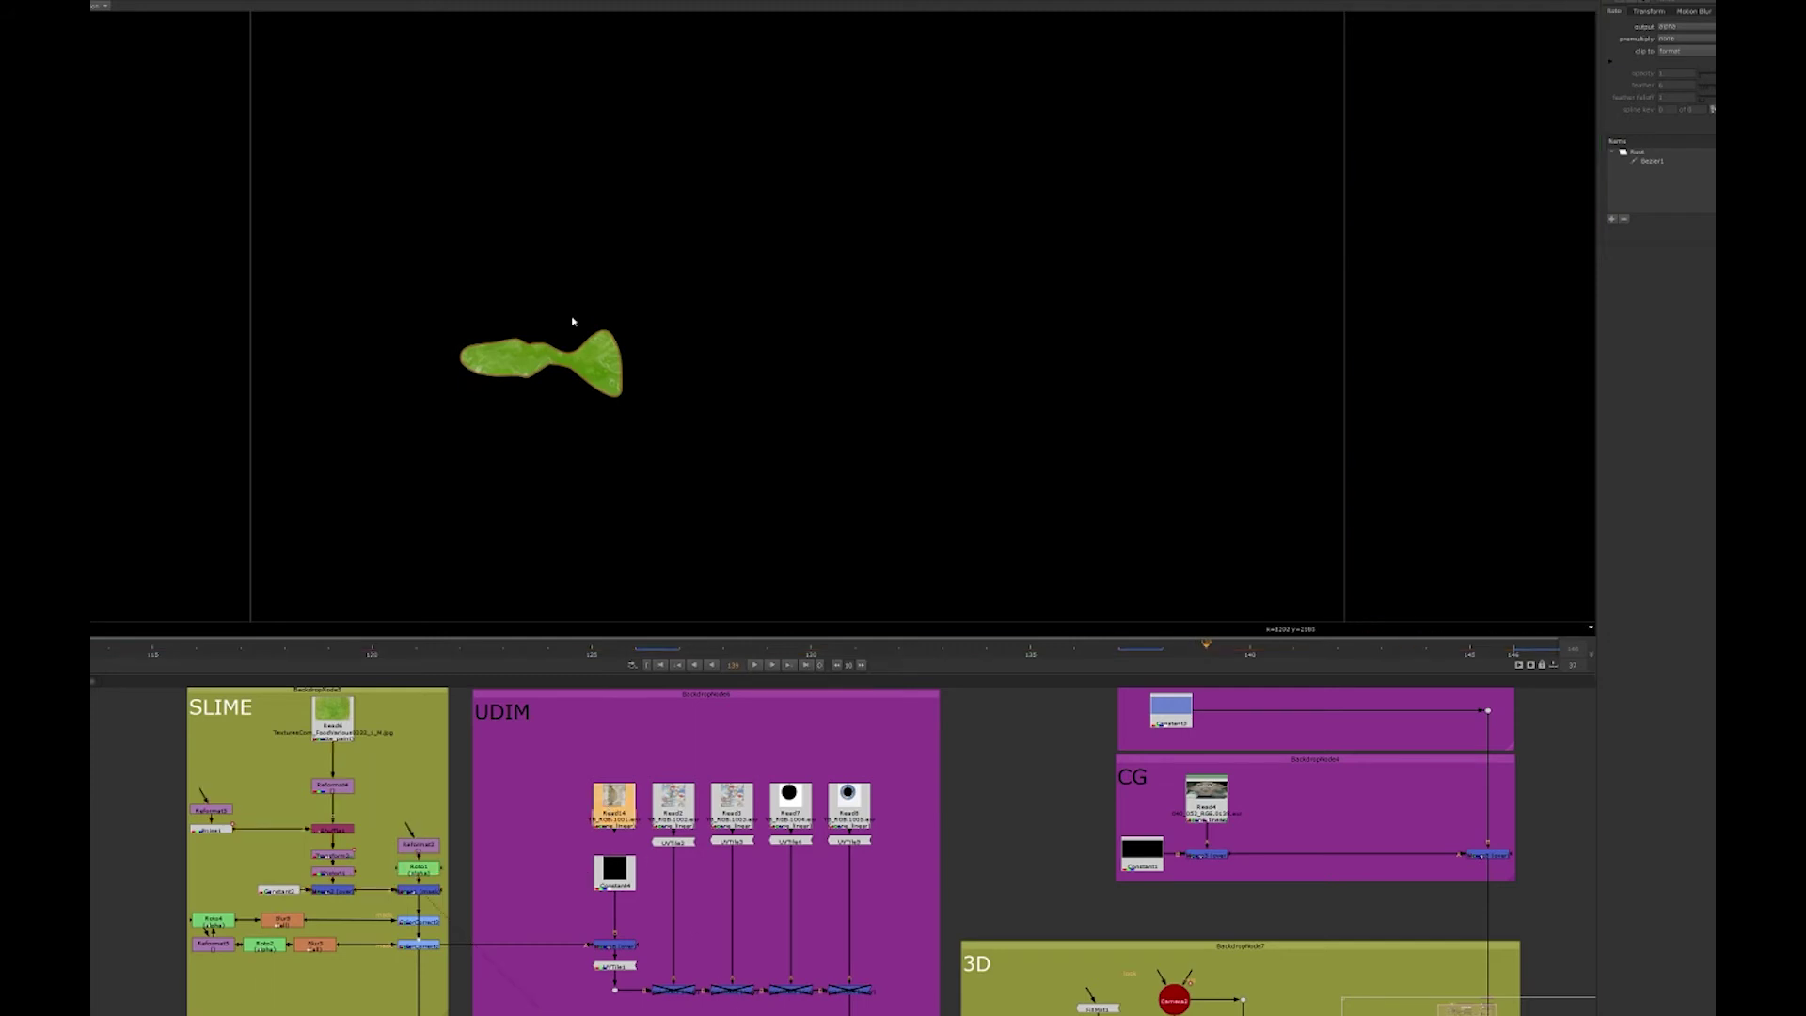
pyautogui.press('1')
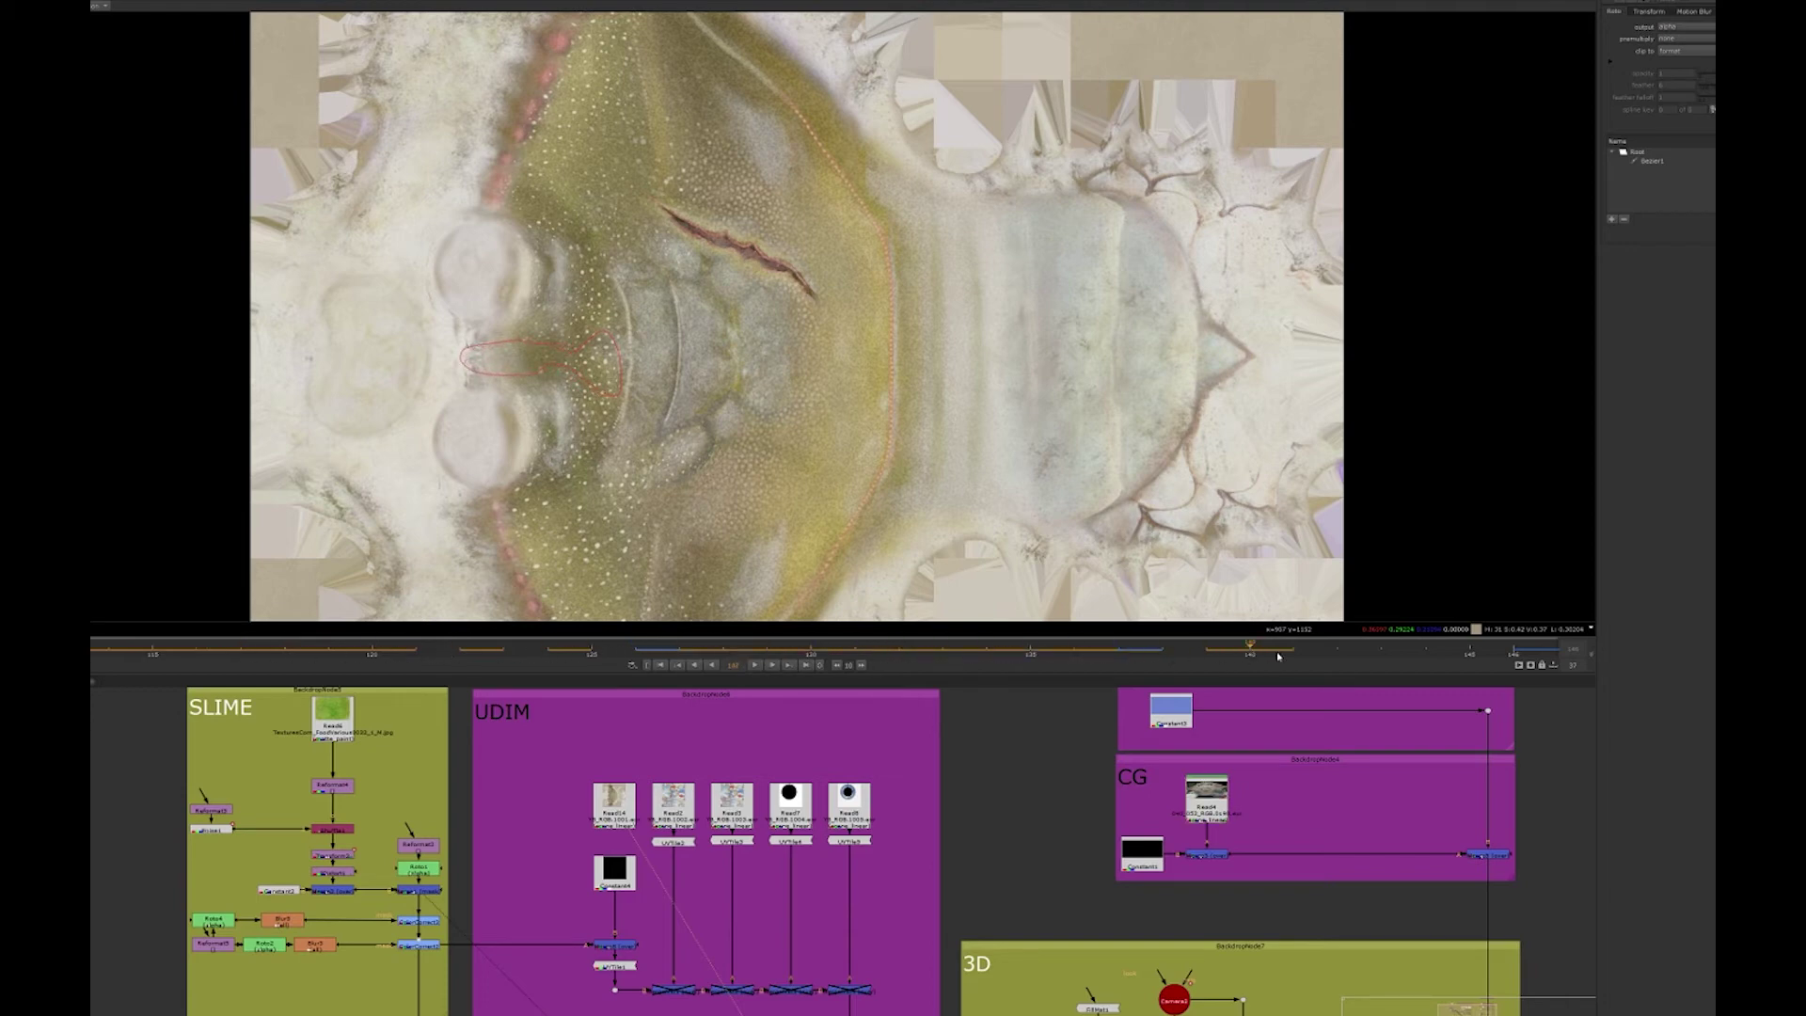
pyautogui.moveTo(505, 885); pyautogui.dragTo(492, 763, button='middle')
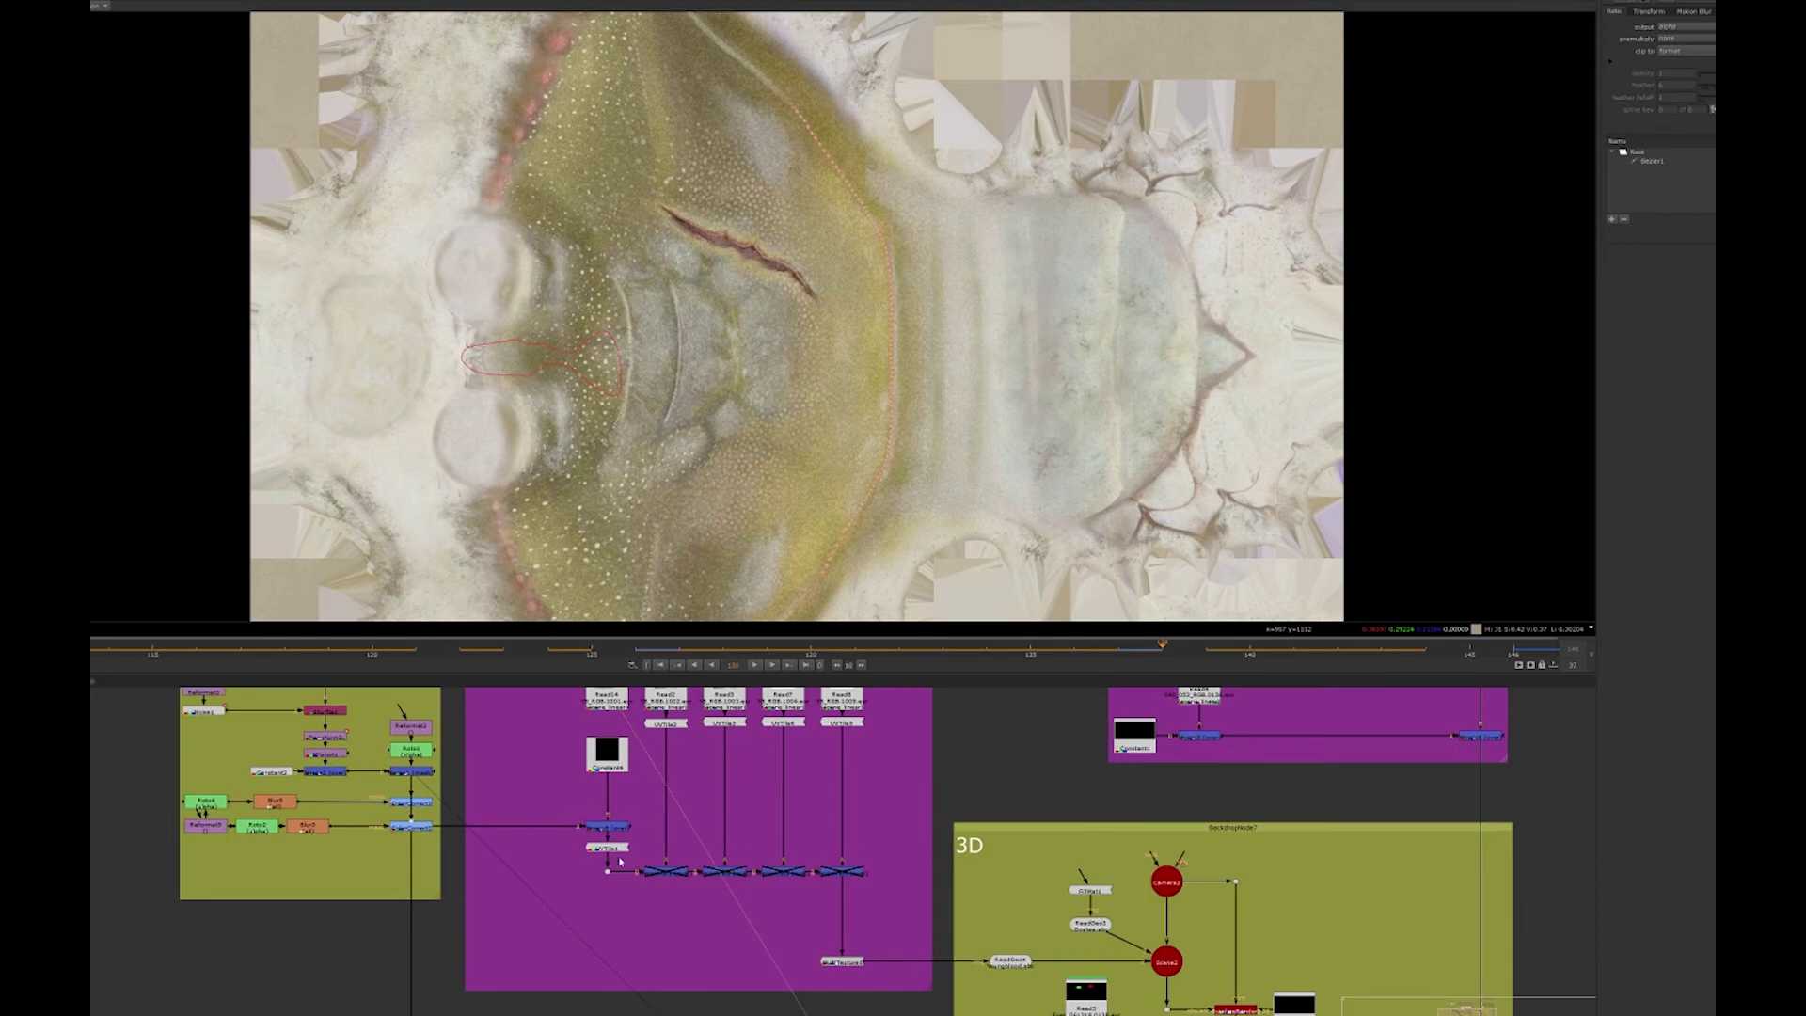
pyautogui.moveTo(570, 672); pyautogui.dragTo(561, 731, button='middle')
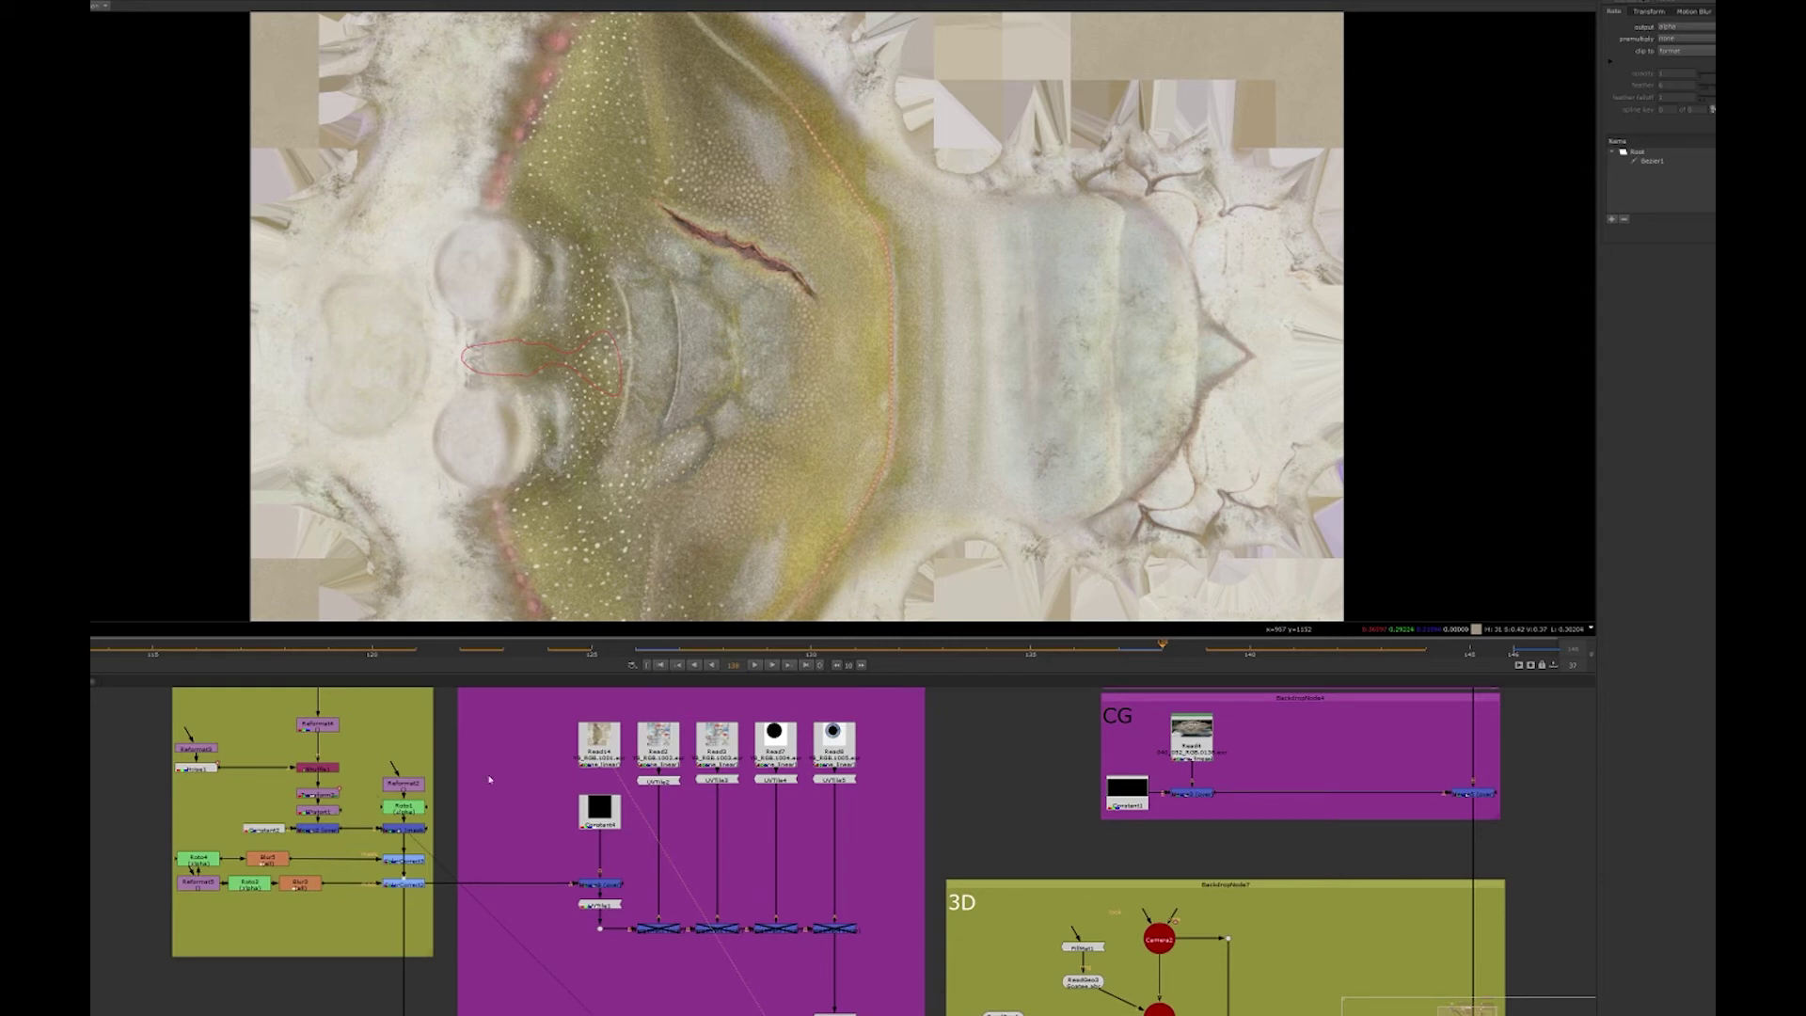
pyautogui.moveTo(659, 948); pyautogui.dragTo(351, 773, button='middle')
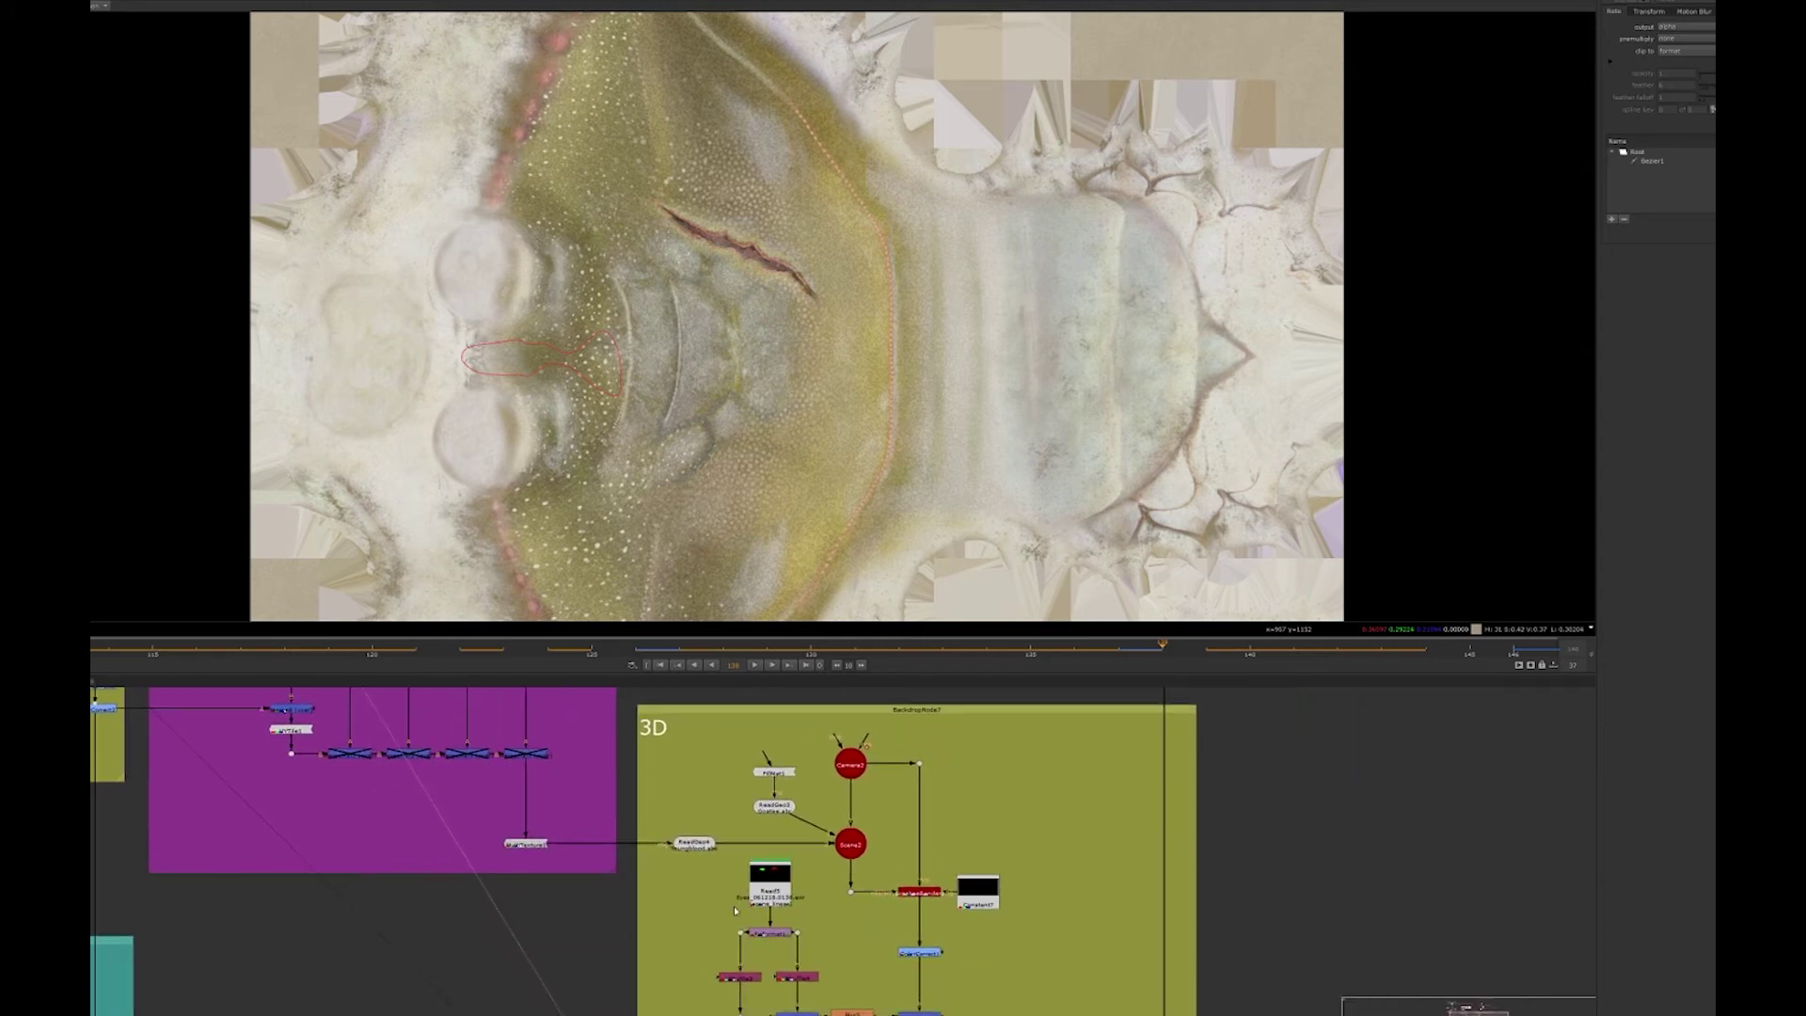
# - Inspect the slime texture on the crab geometry in the 3D scene, and compare the comp at Merge5 and Merge4
pyautogui.click(849, 846)
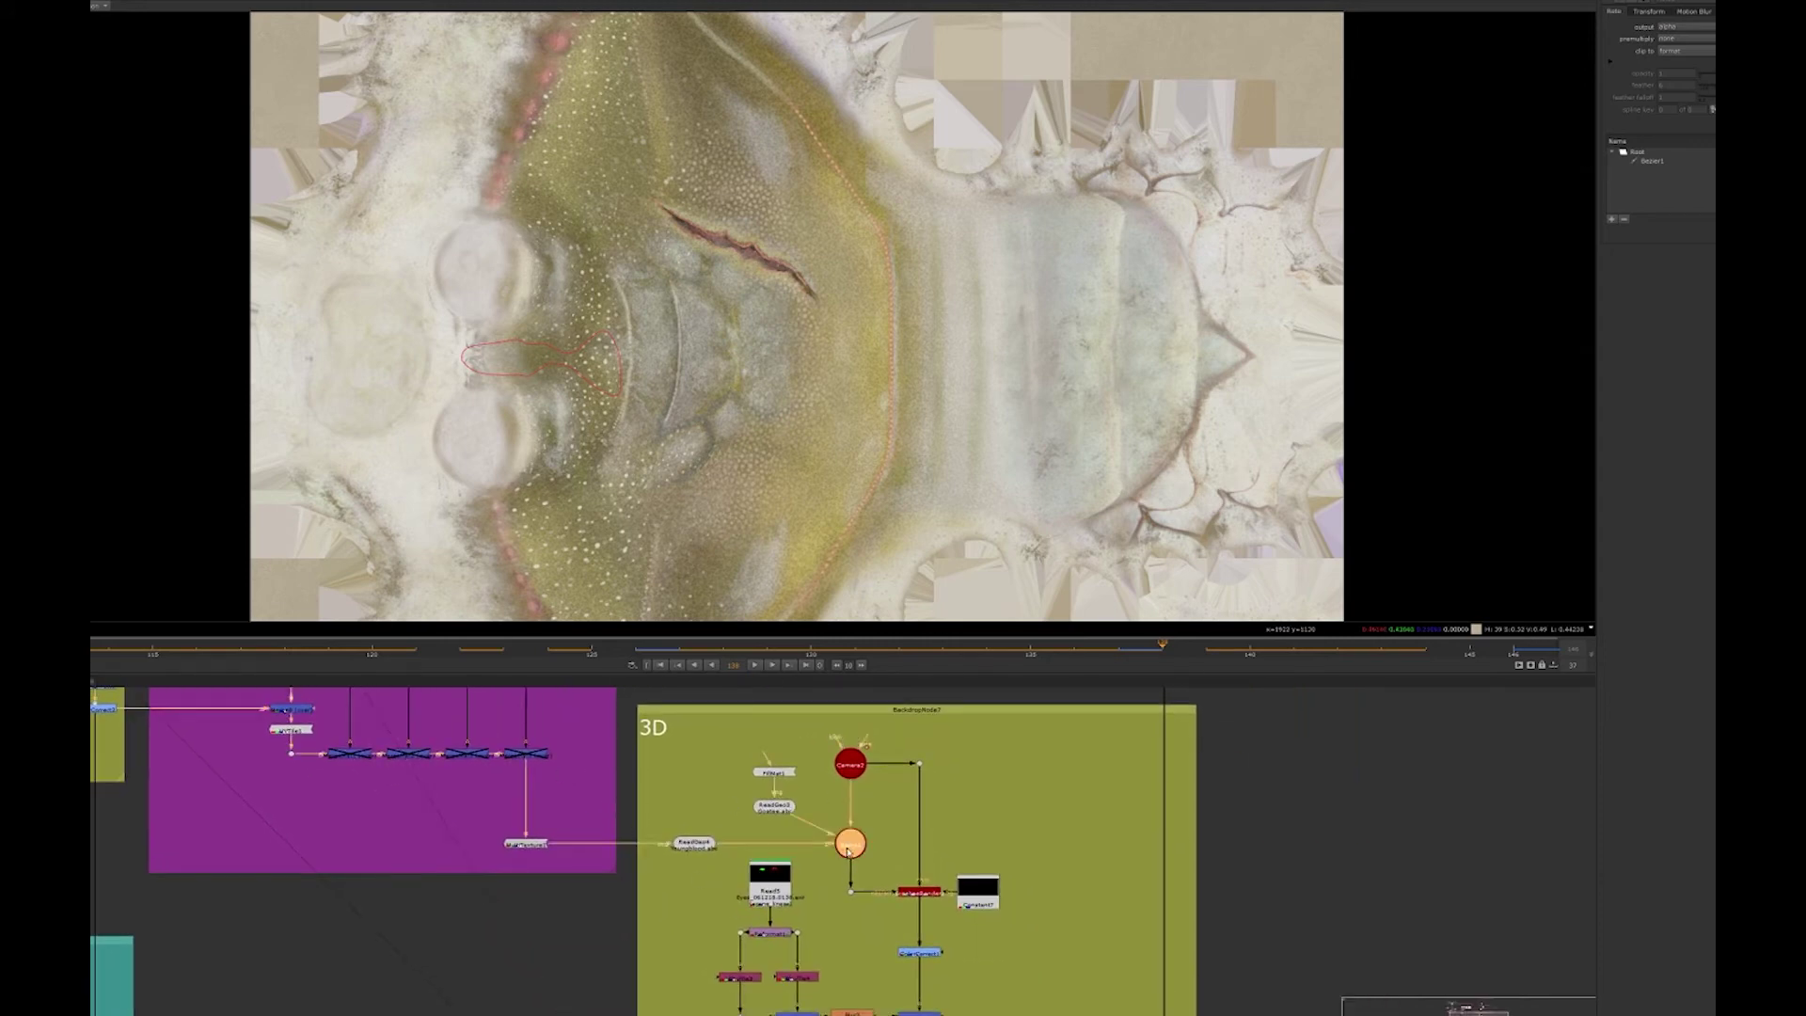
pyautogui.click(738, 856)
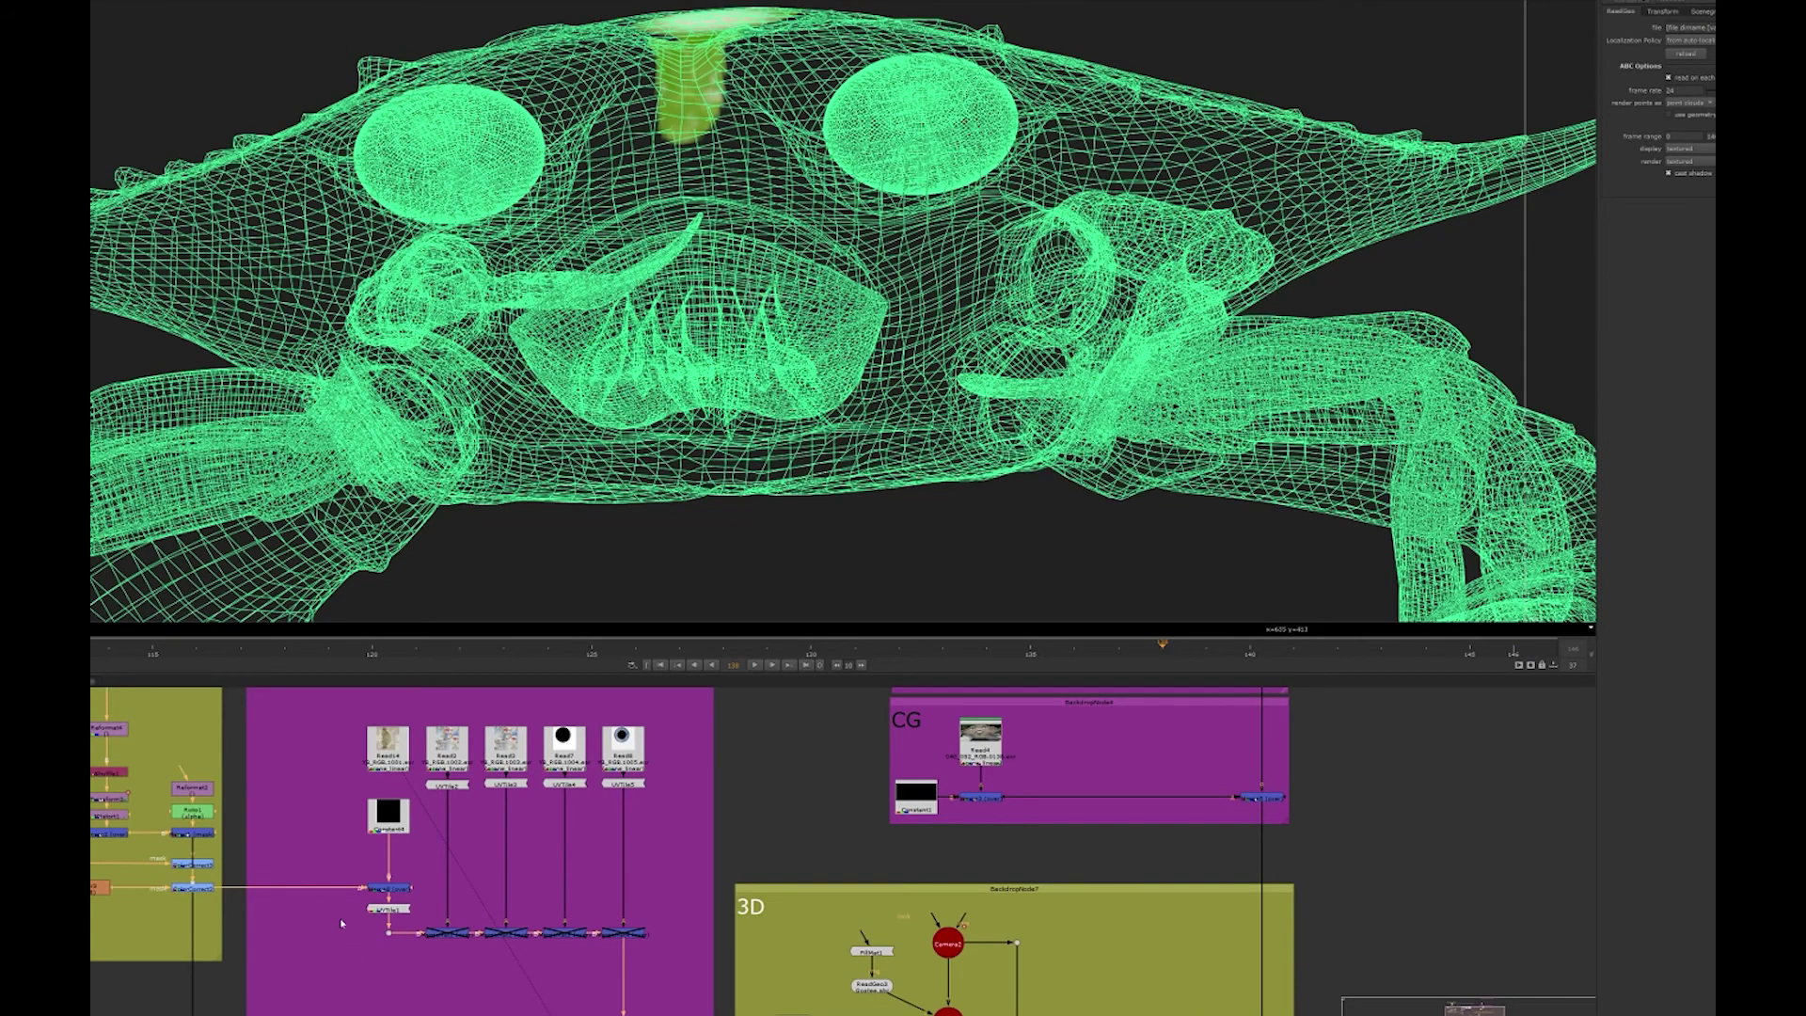
pyautogui.moveTo(110, 903); pyautogui.dragTo(125, 995, button='middle')
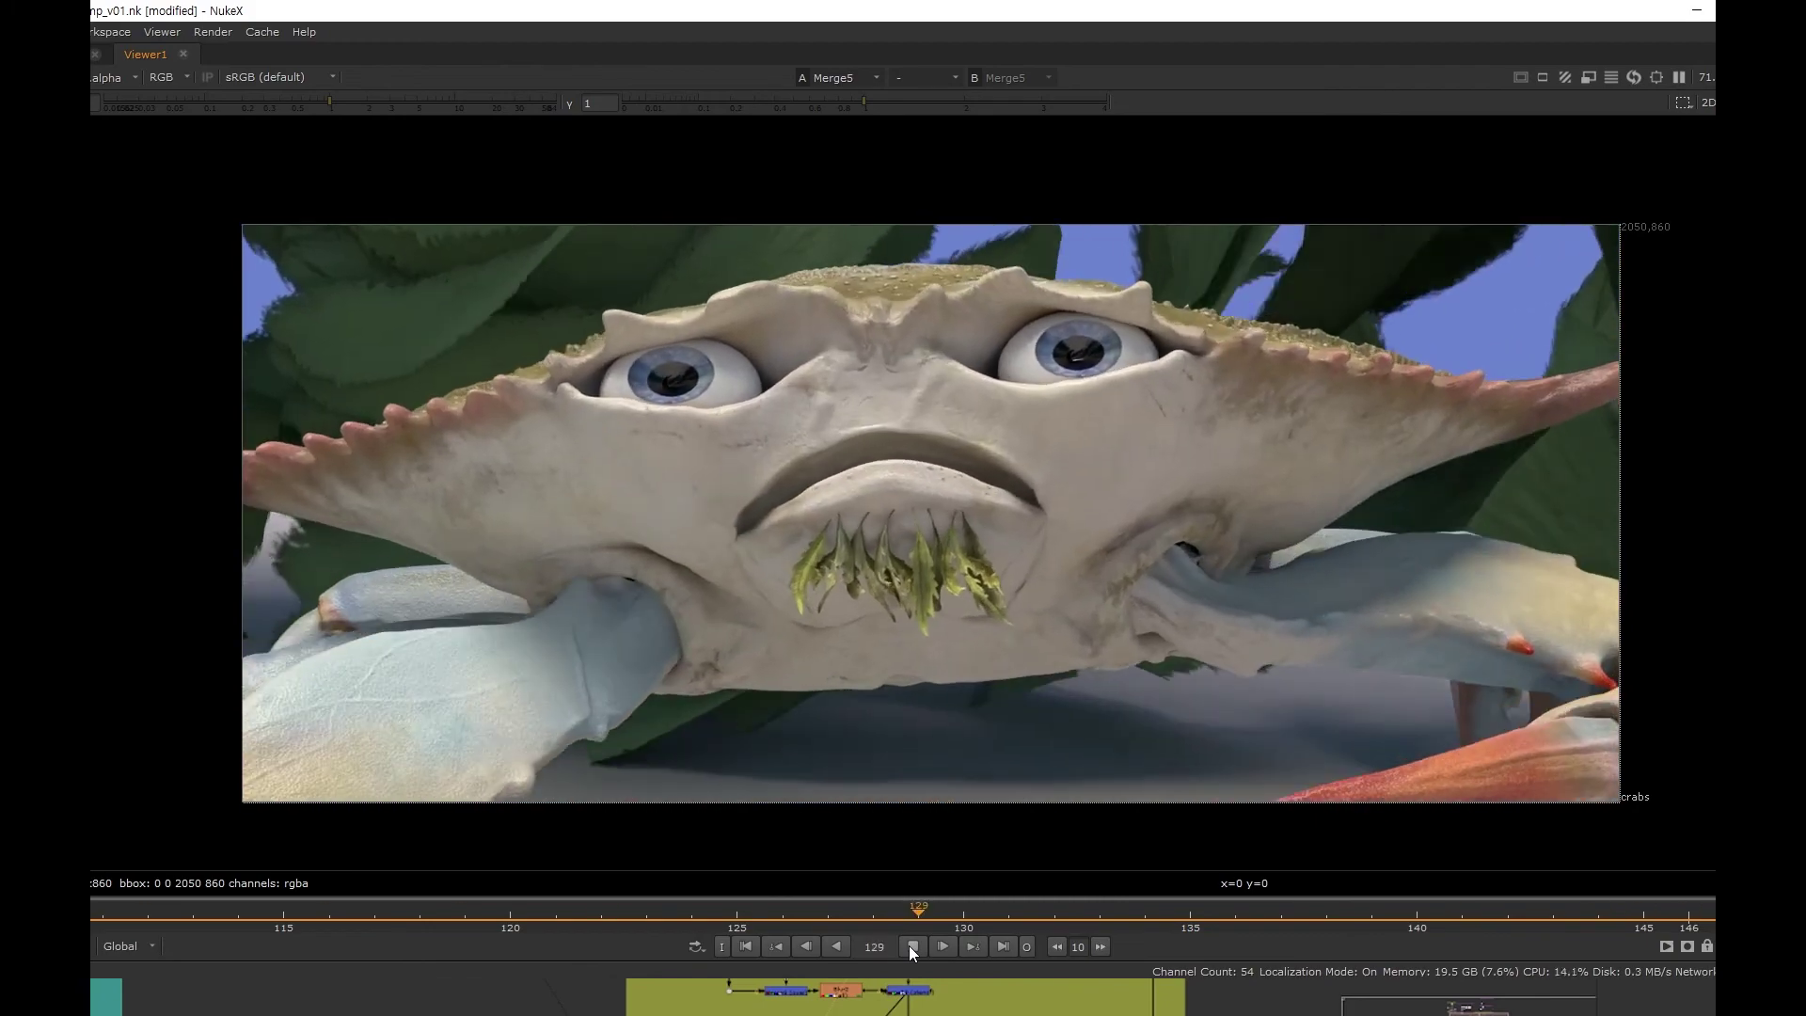
pyautogui.press('4')
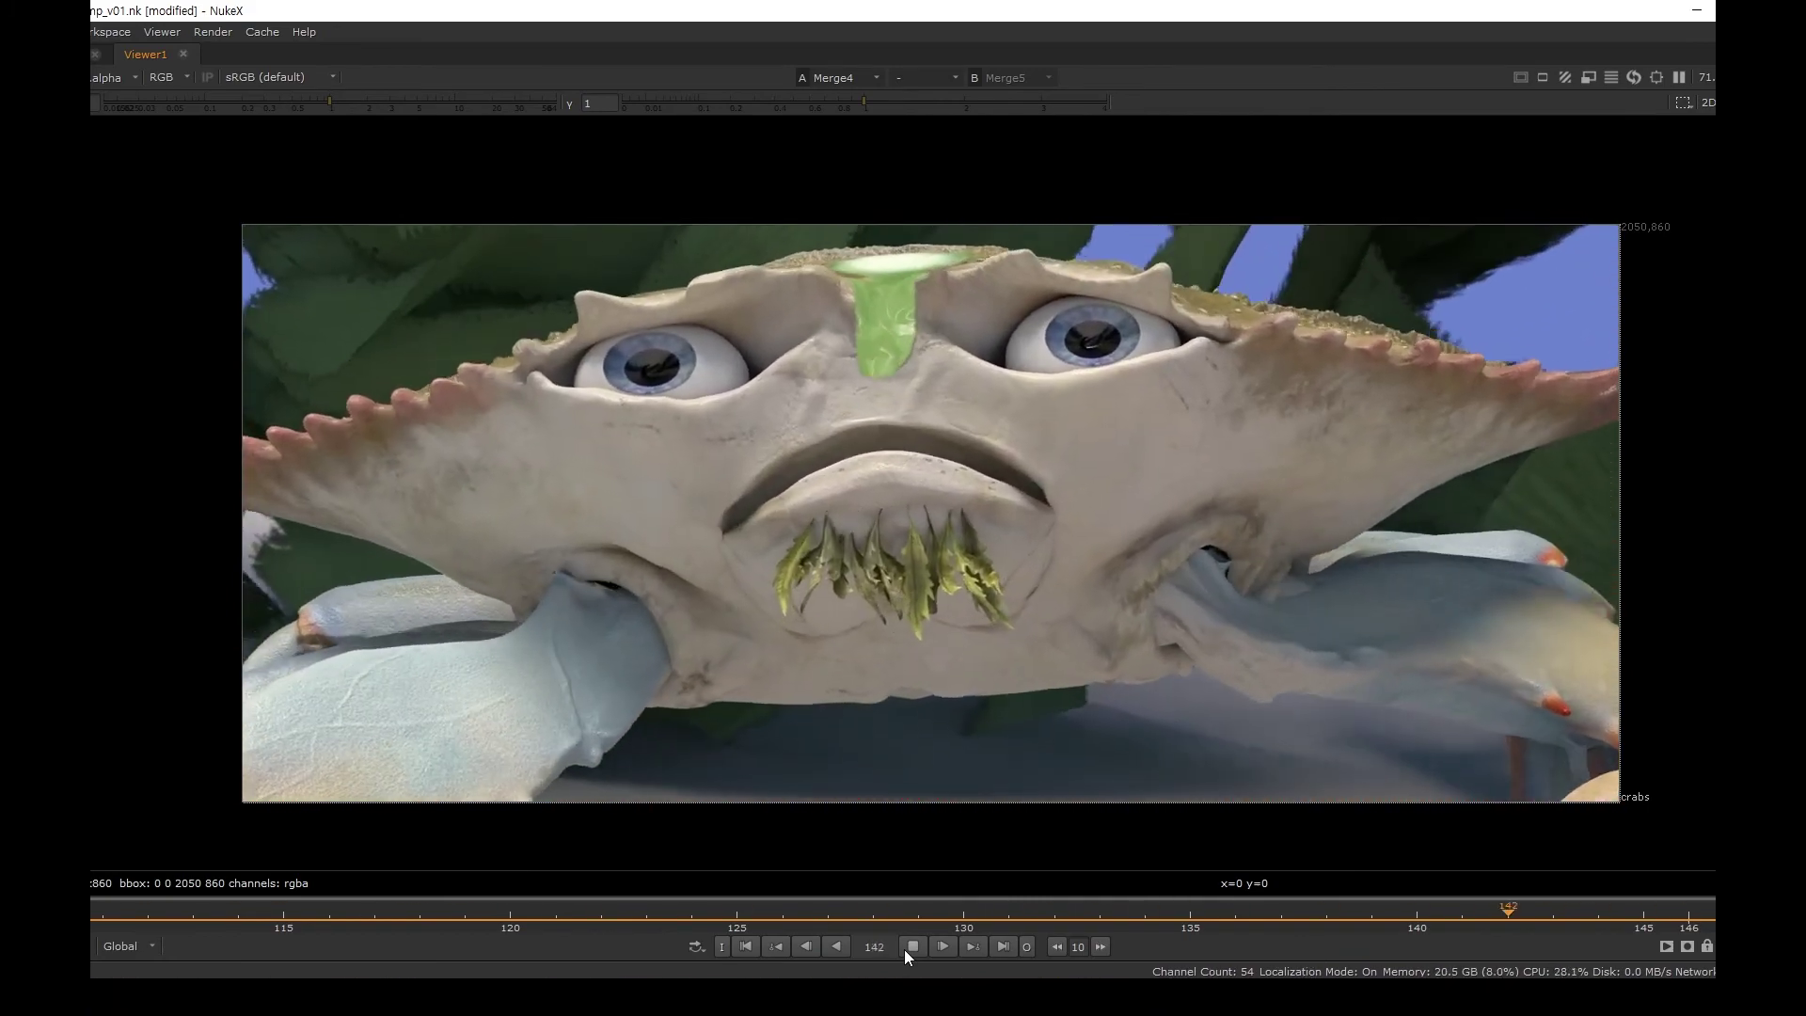
# - Switch to the 1_PROJECTIONS_comp_v02 script, play the Merge2 crab result and compare it with the Read4 precomp
pyautogui.click(647, 573)
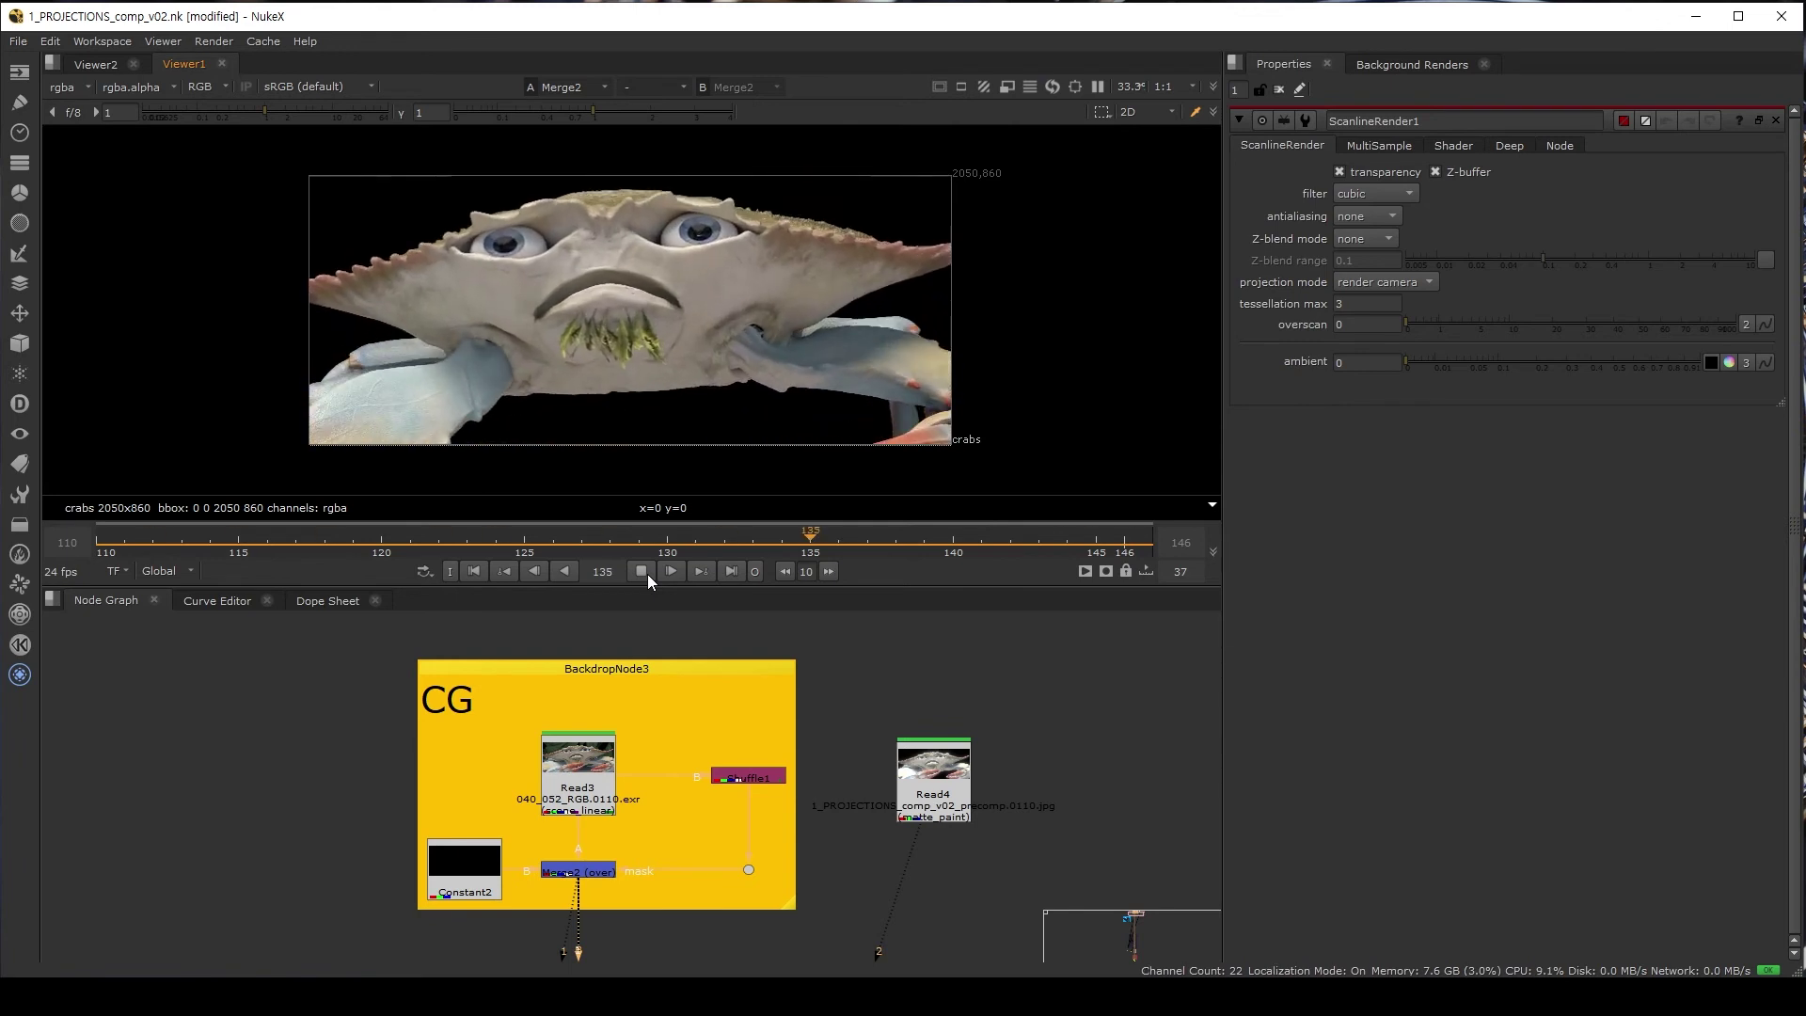
pyautogui.press('2')
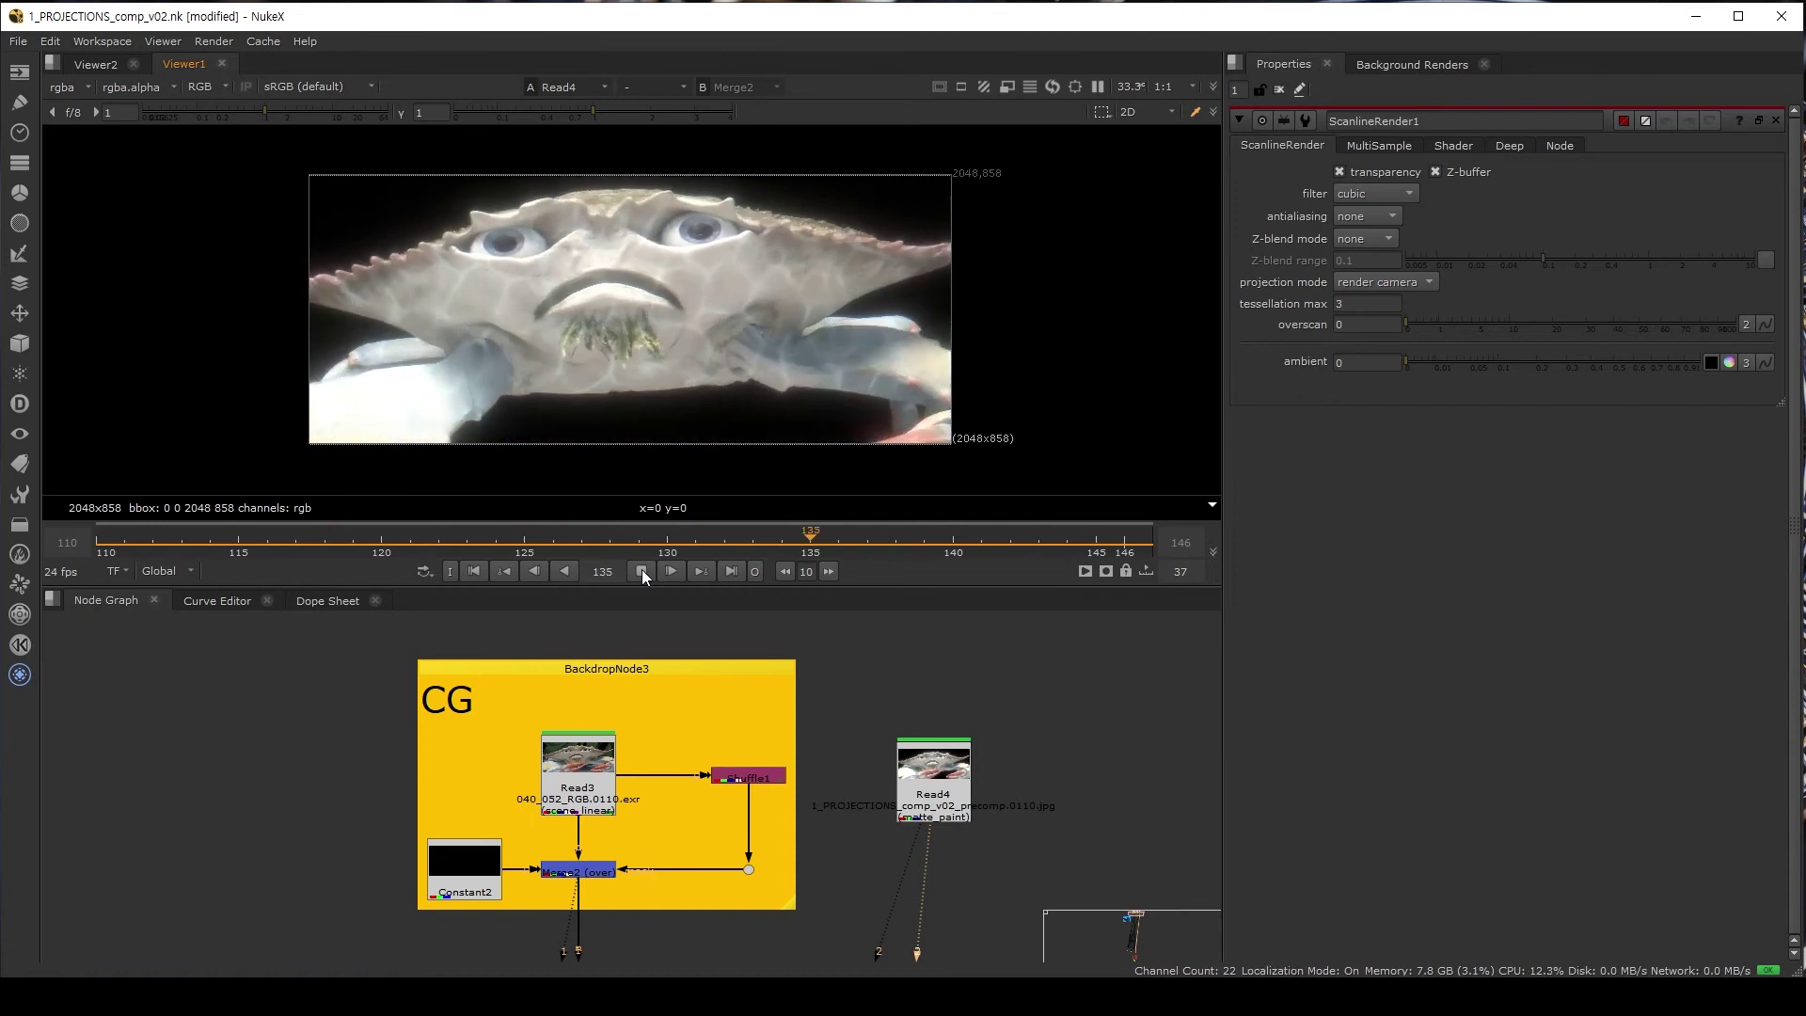
pyautogui.click(642, 571)
pyautogui.click(474, 572)
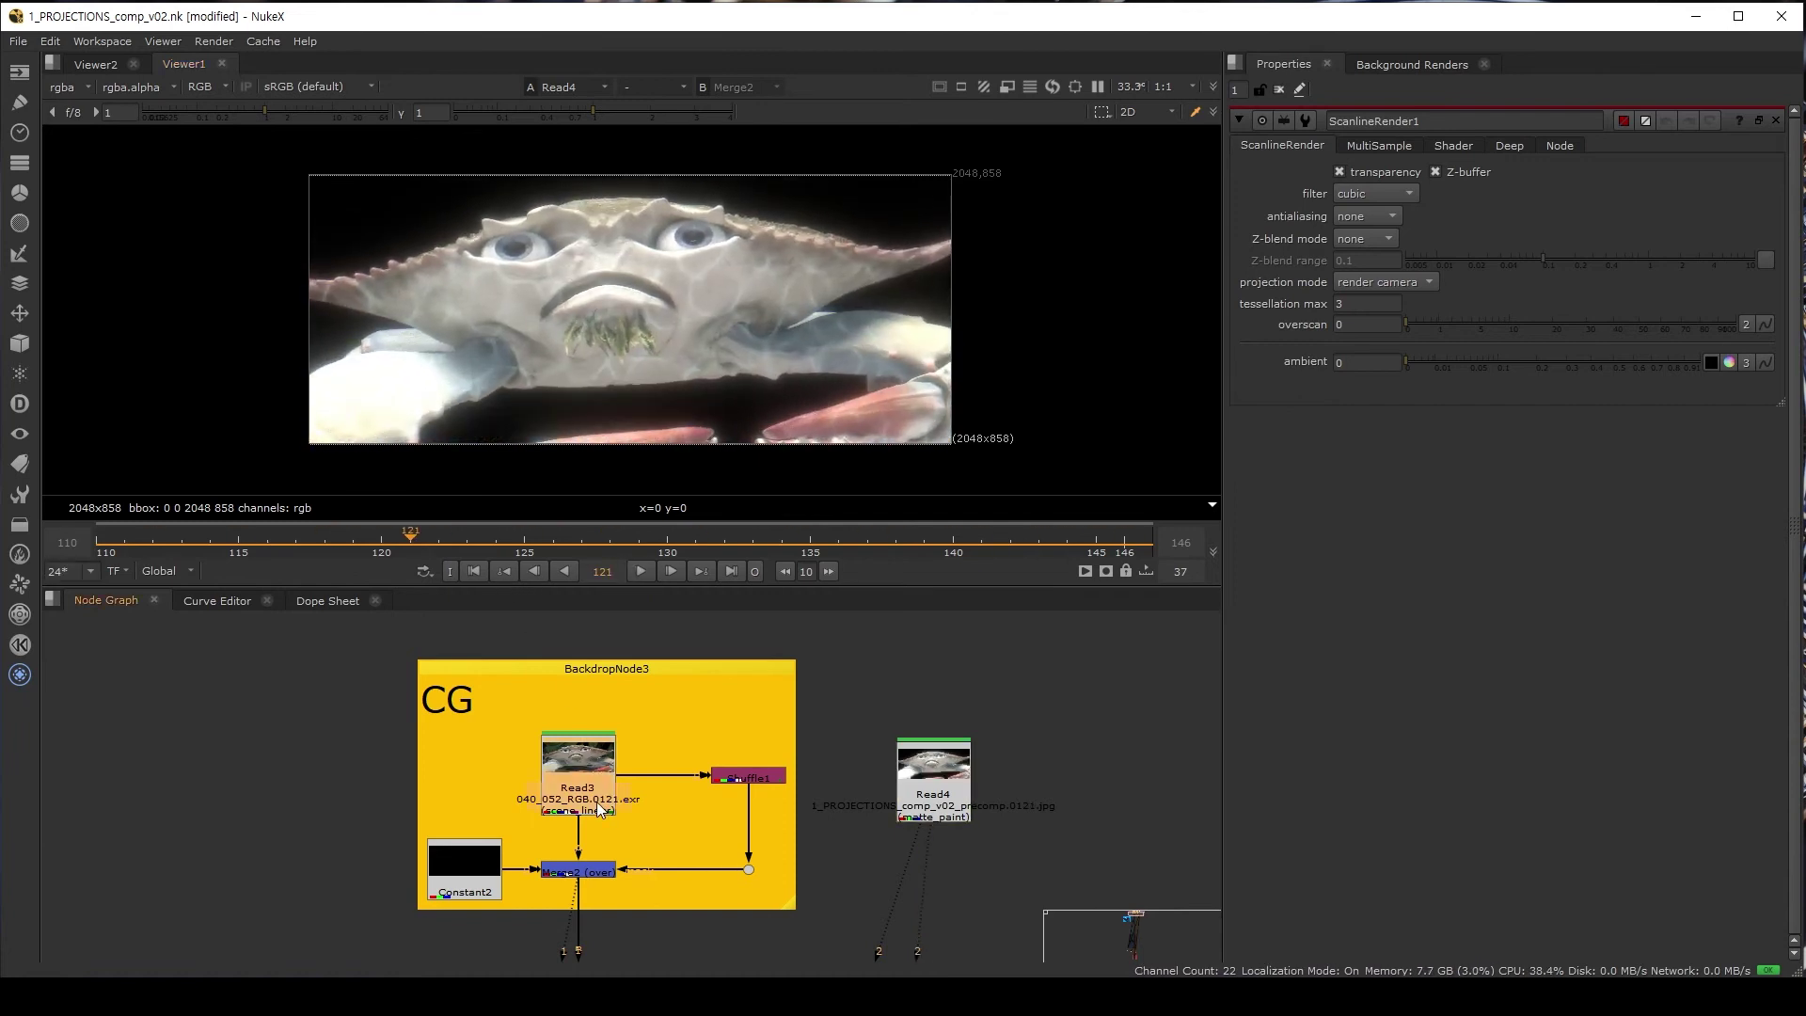
# - Play the Read3 CG render, and play the Read4 precomp from the first frame for comparison
pyautogui.press('1')
pyautogui.click(643, 571)
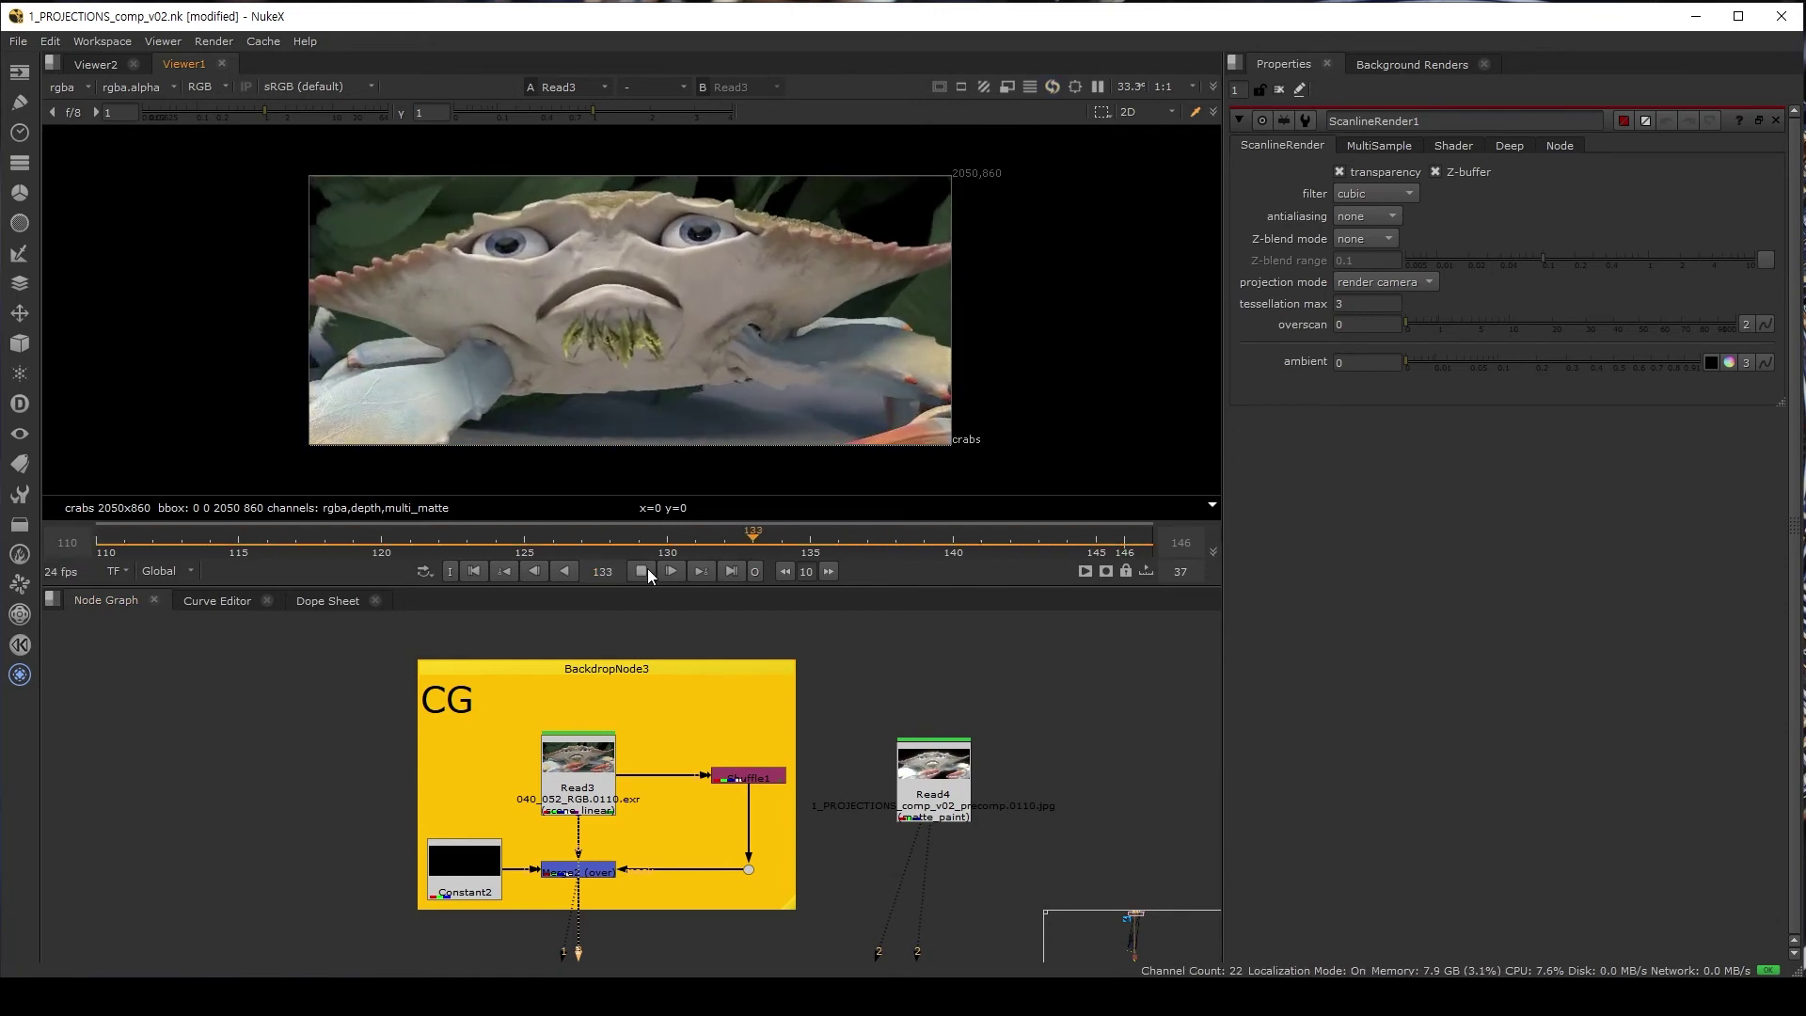
pyautogui.click(648, 570)
pyautogui.click(944, 807)
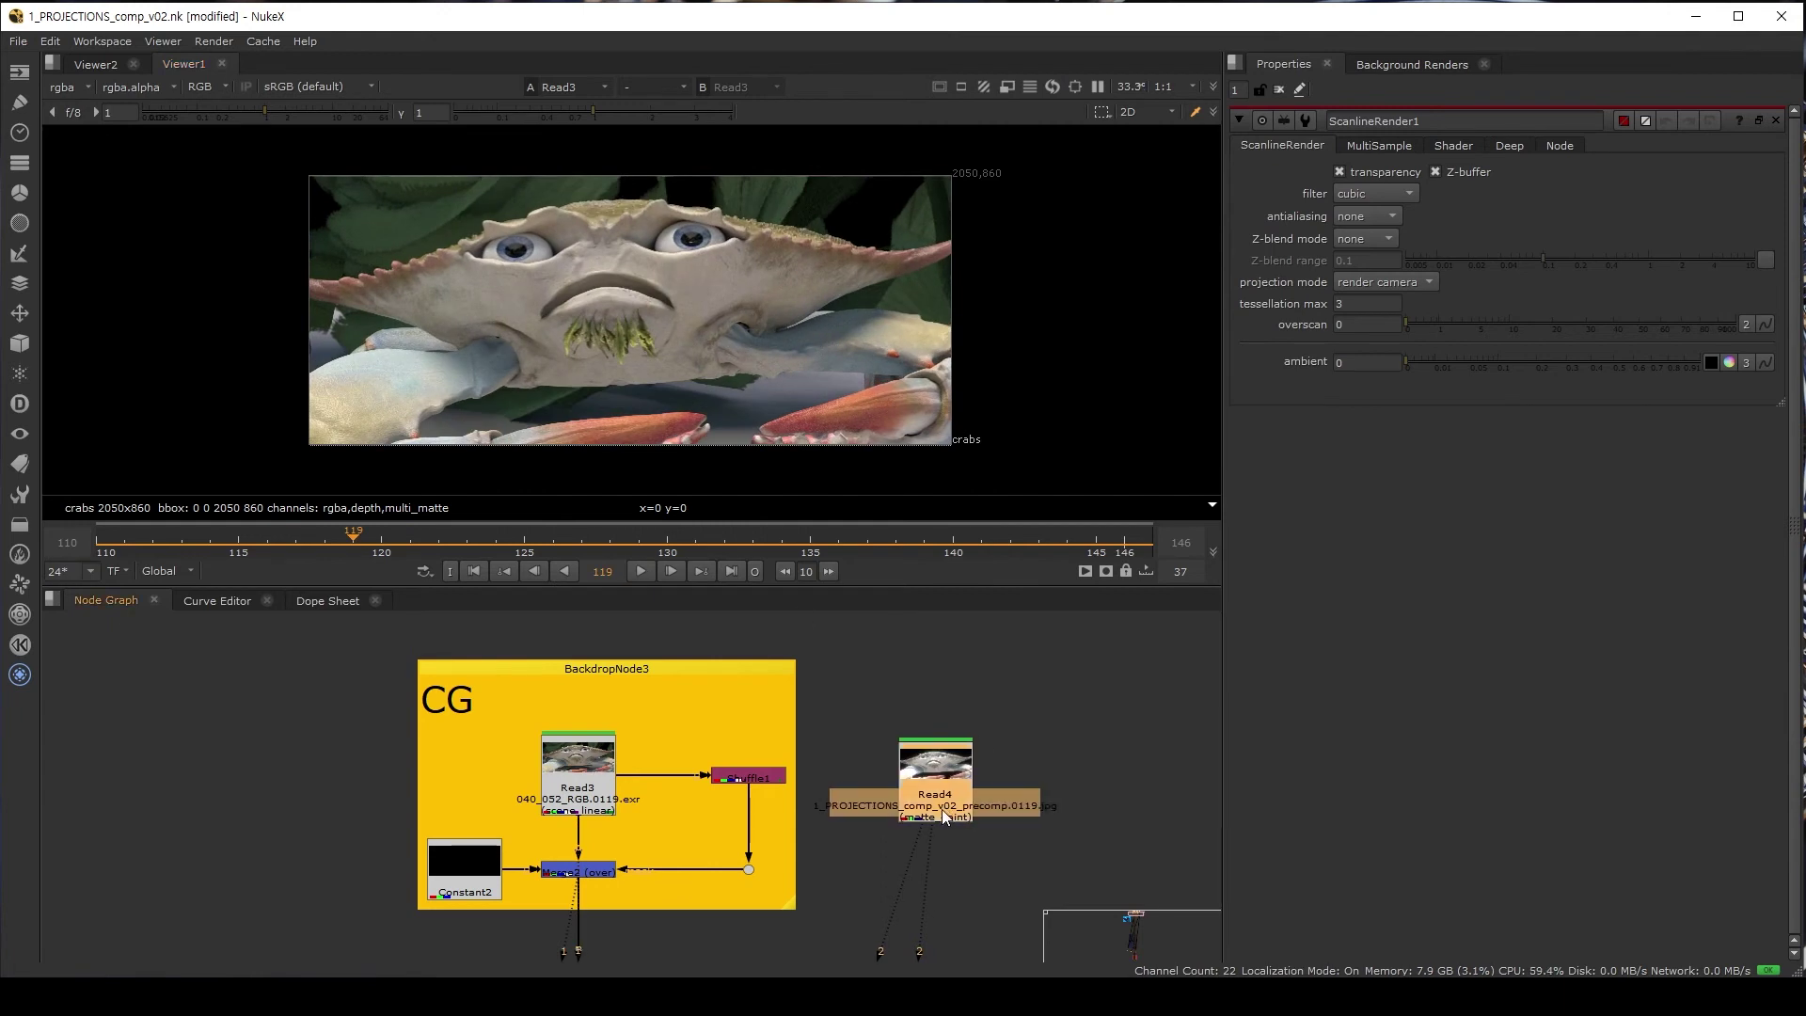
pyautogui.press('1')
pyautogui.click(474, 571)
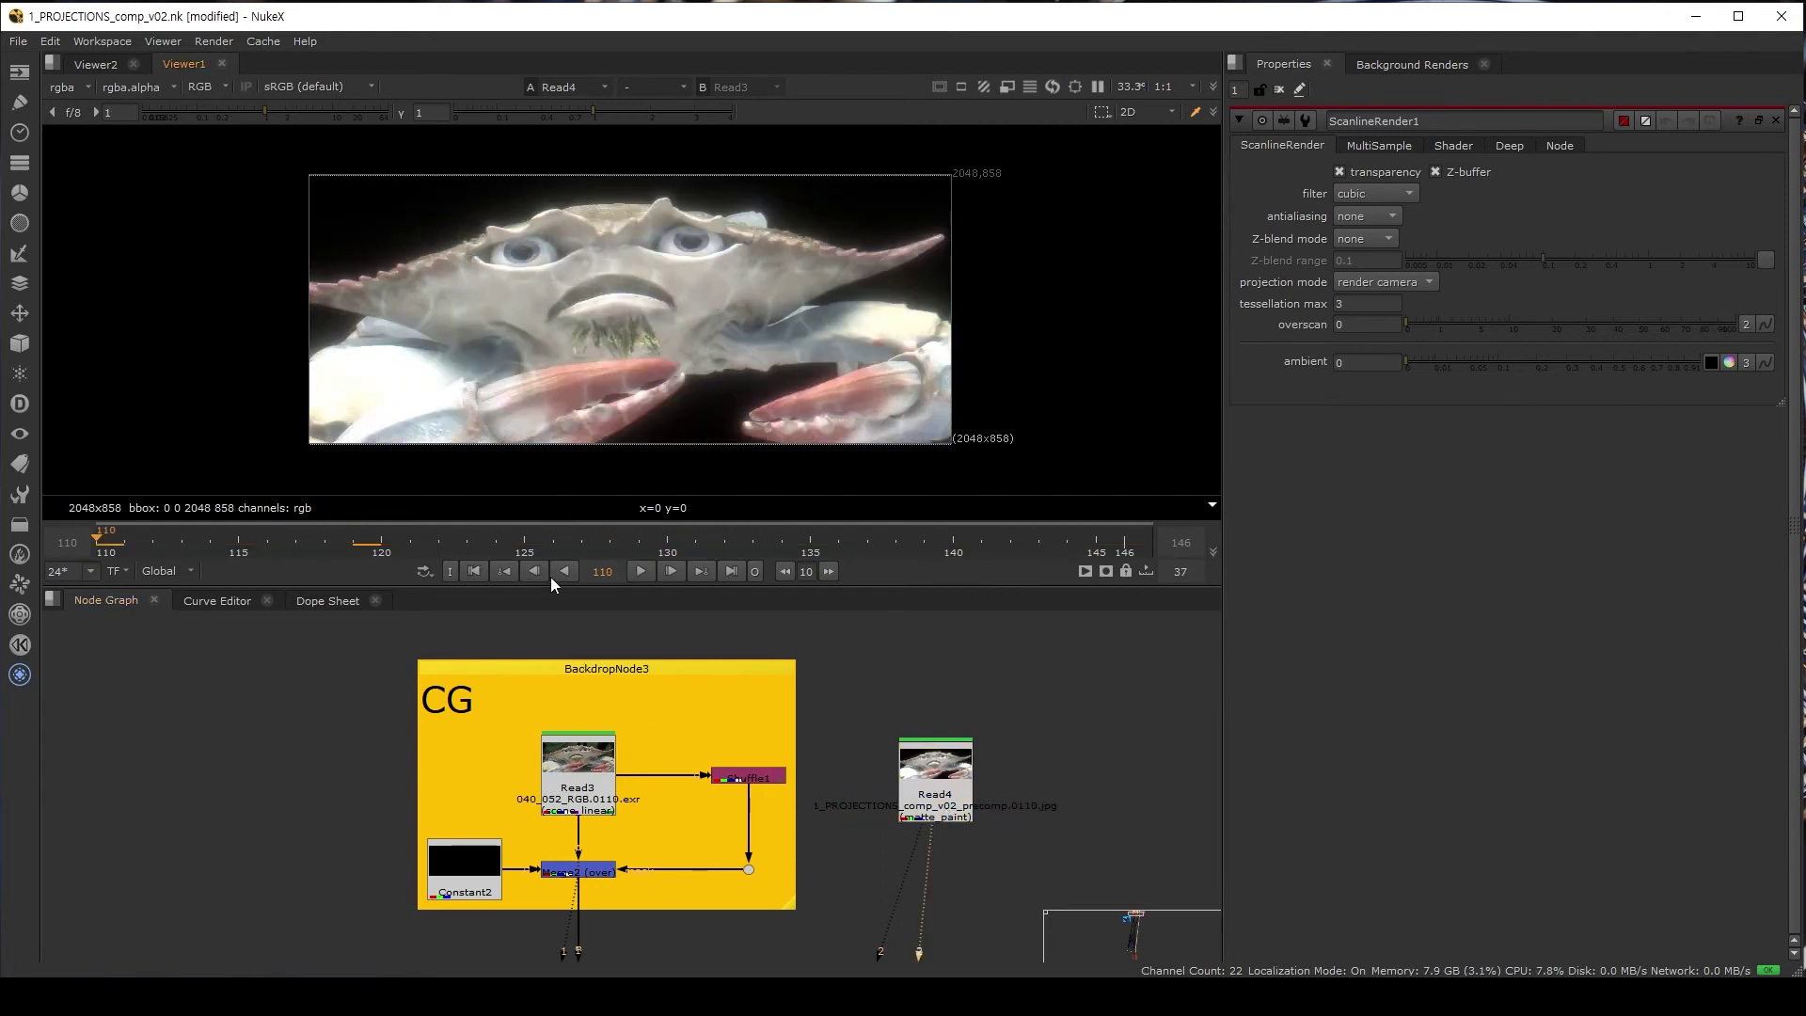
pyautogui.click(647, 572)
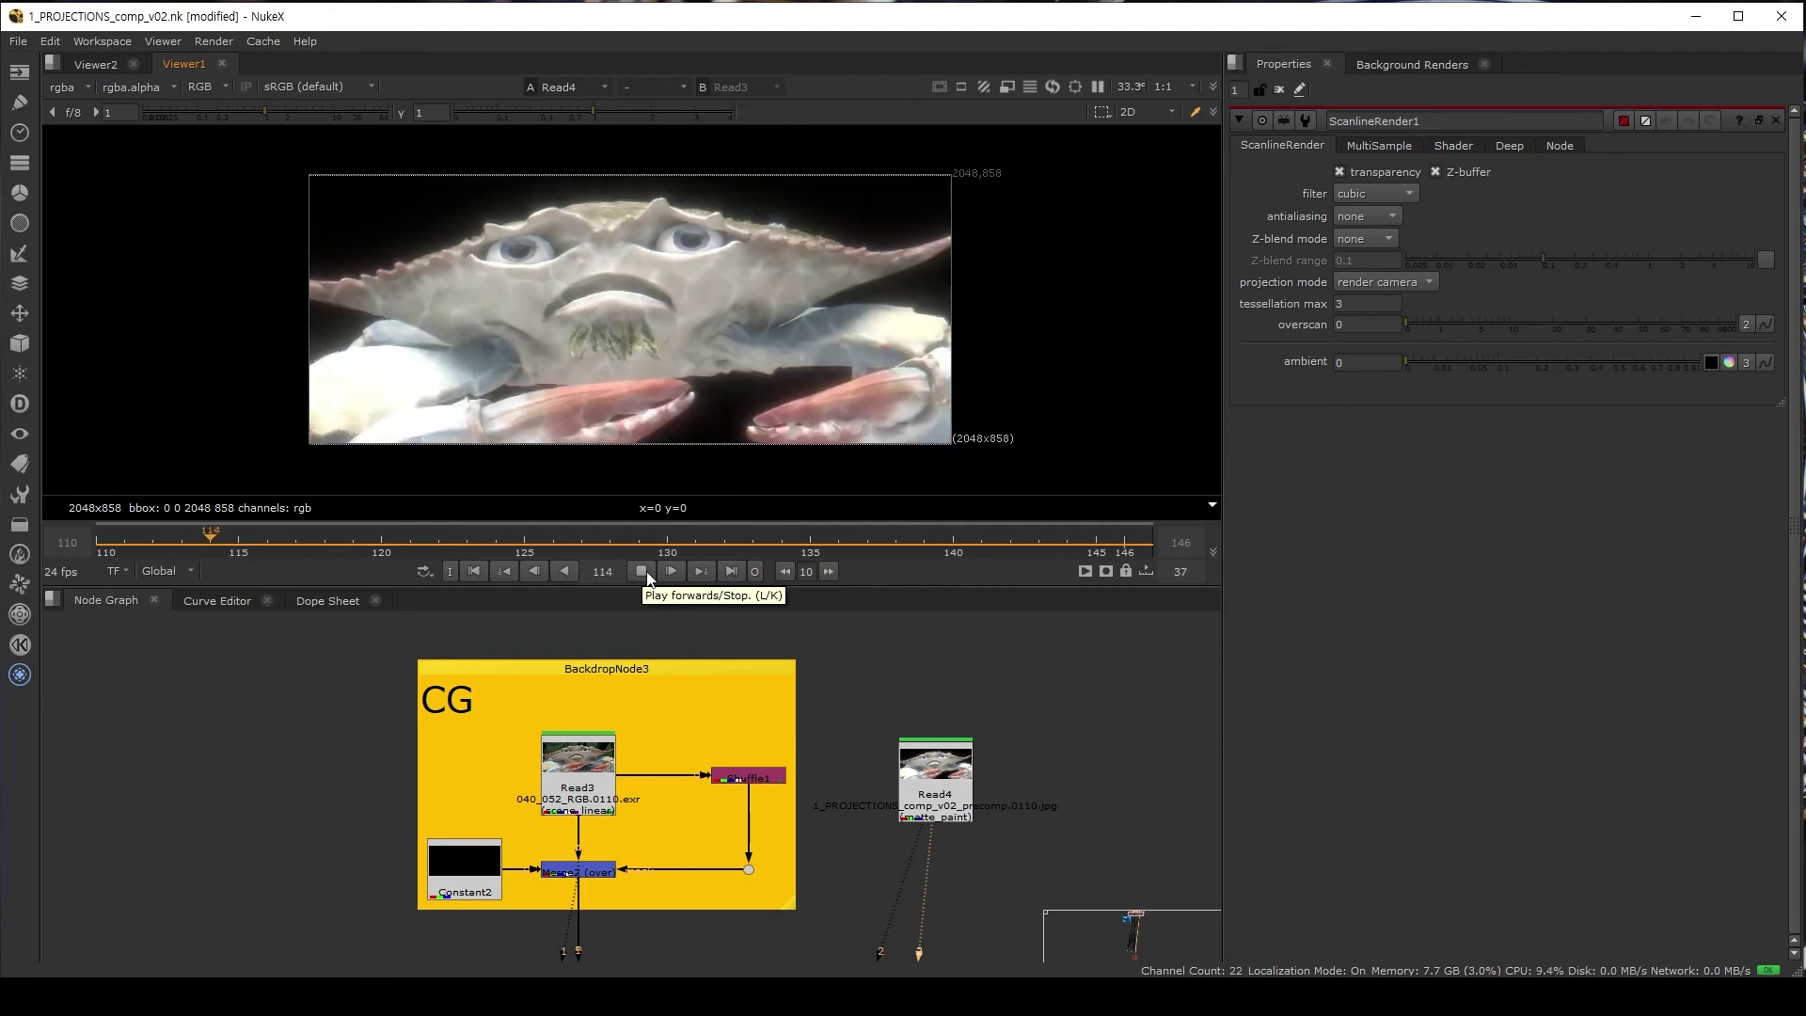
pyautogui.click(647, 572)
# - Open Scene1 in the Projection section and examine the projected crab and cameras from the side in the 3D view
pyautogui.scroll(-2, 348, 885)
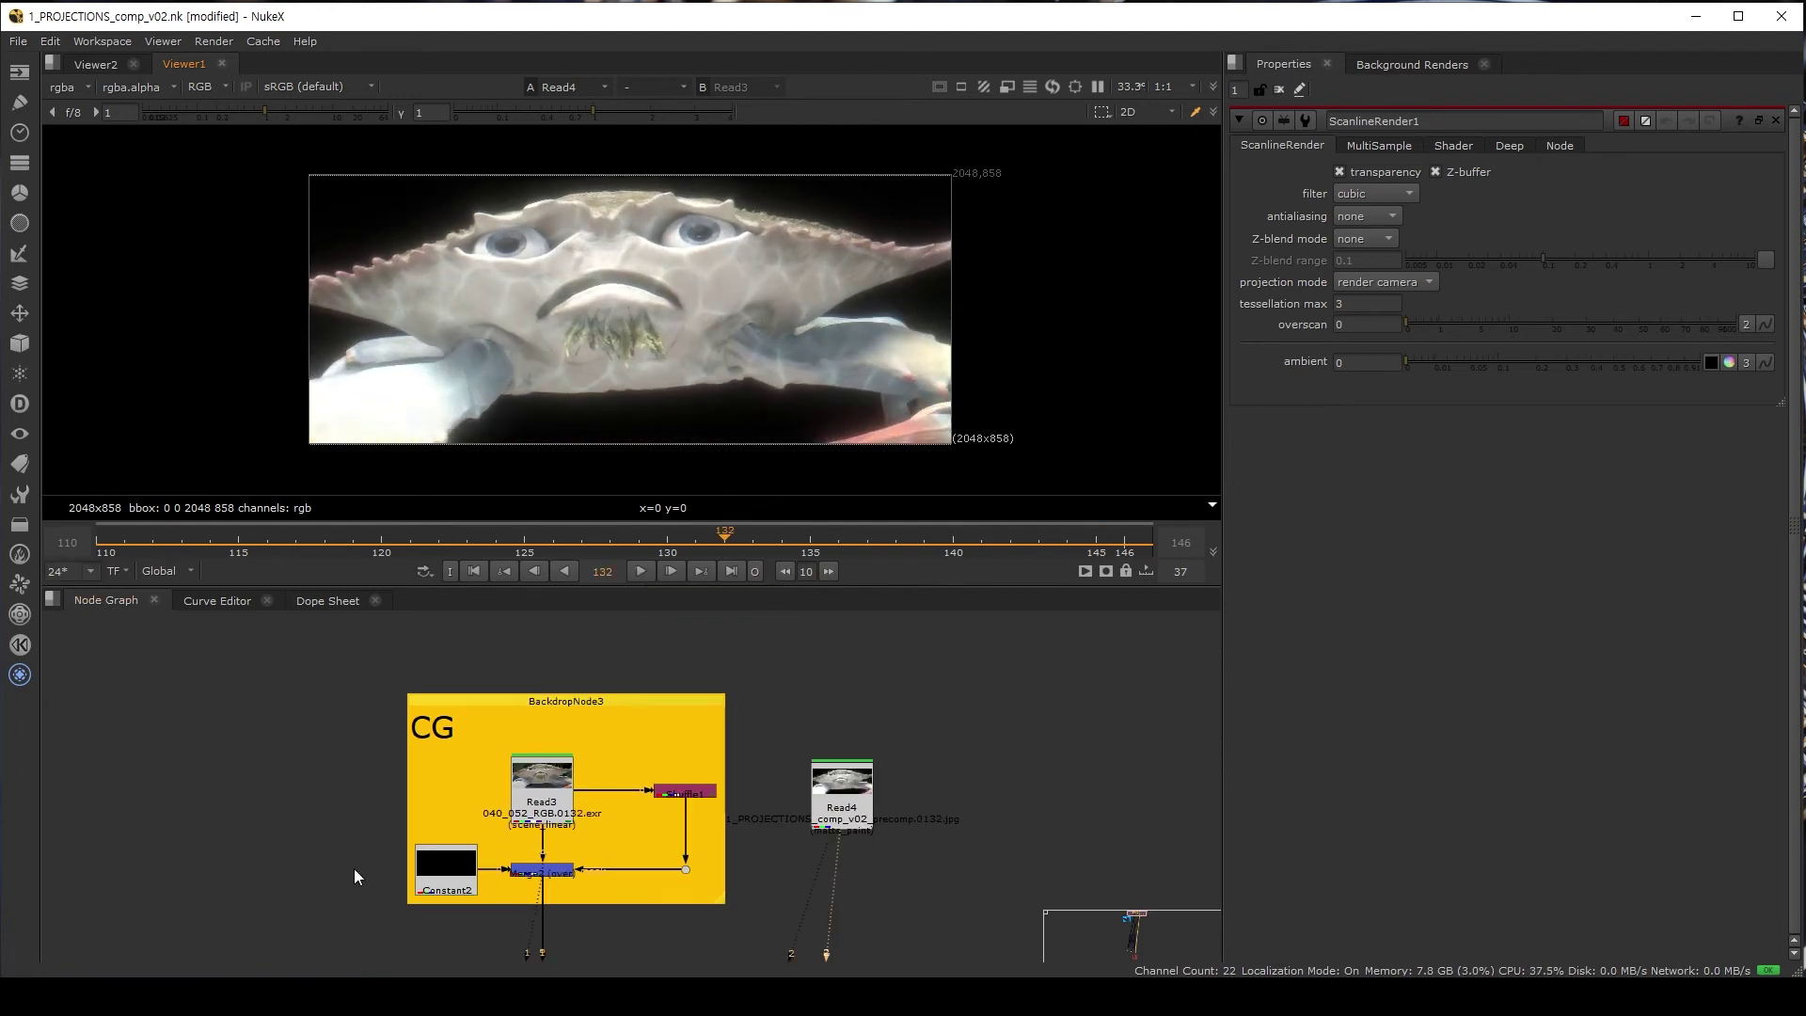
pyautogui.moveTo(353, 870); pyautogui.dragTo(613, 674, button='middle')
pyautogui.moveTo(421, 887); pyautogui.dragTo(632, 653, button='middle')
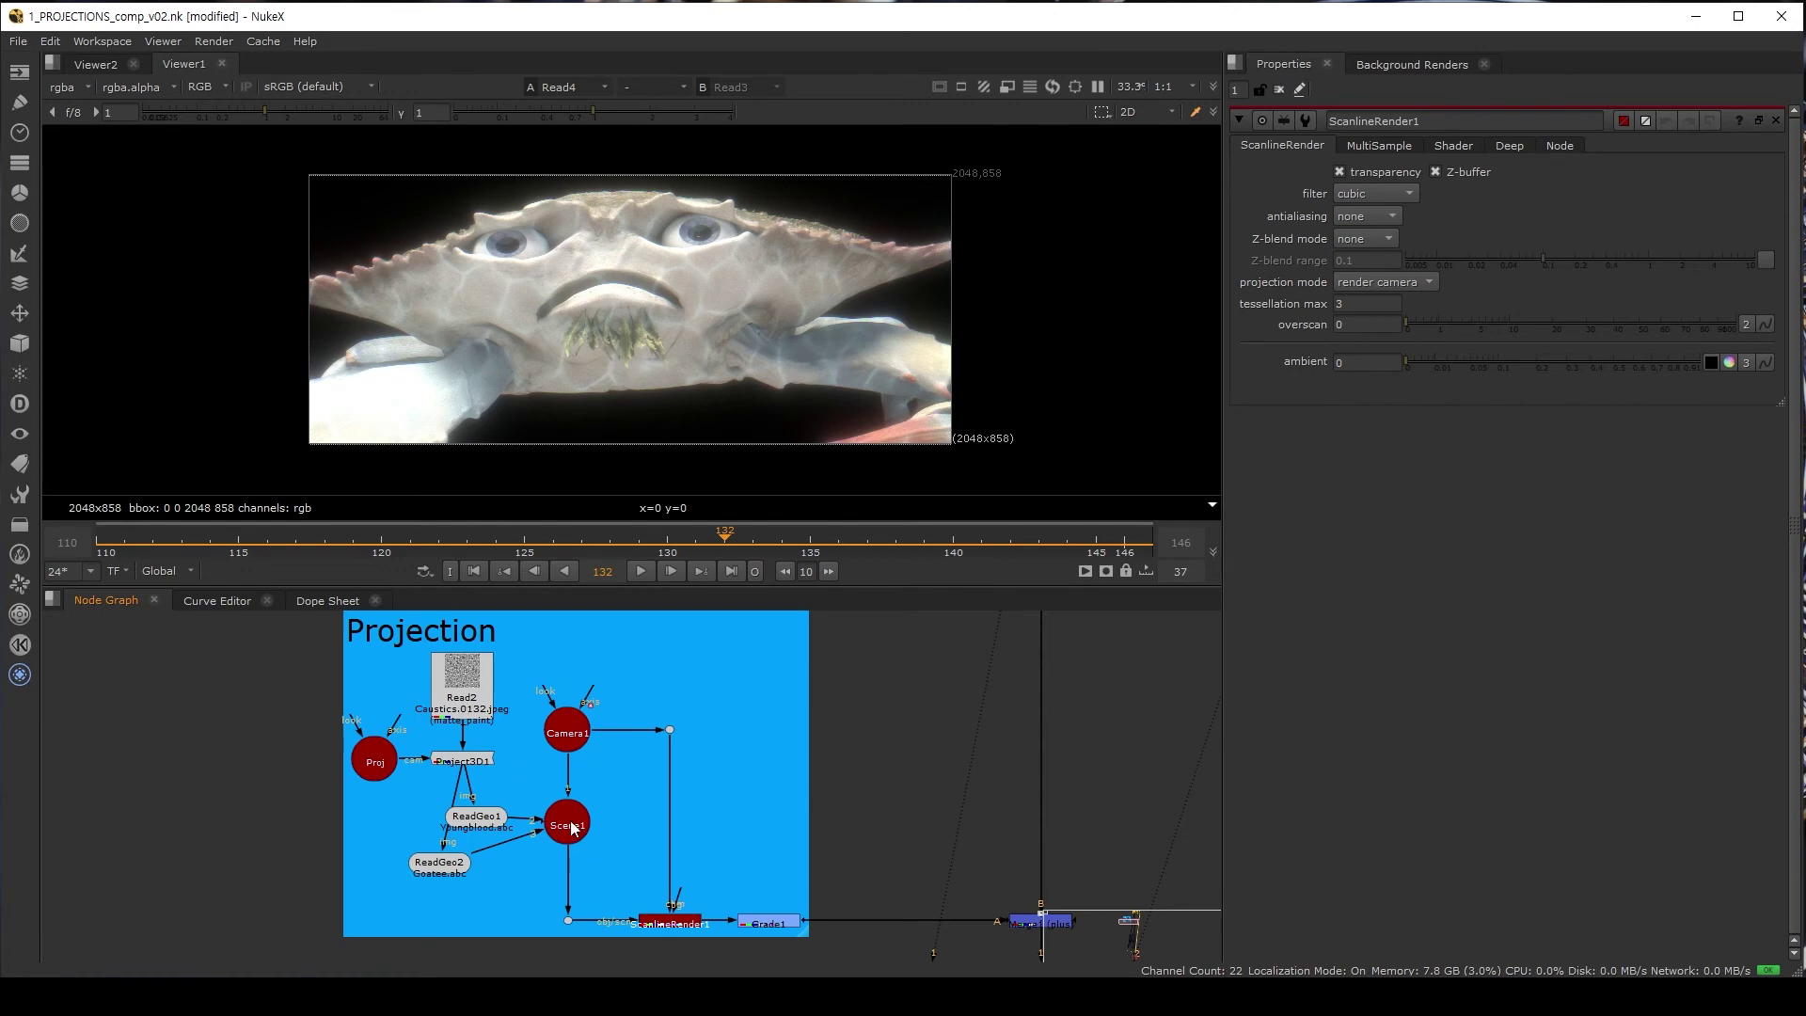
pyautogui.click(568, 825)
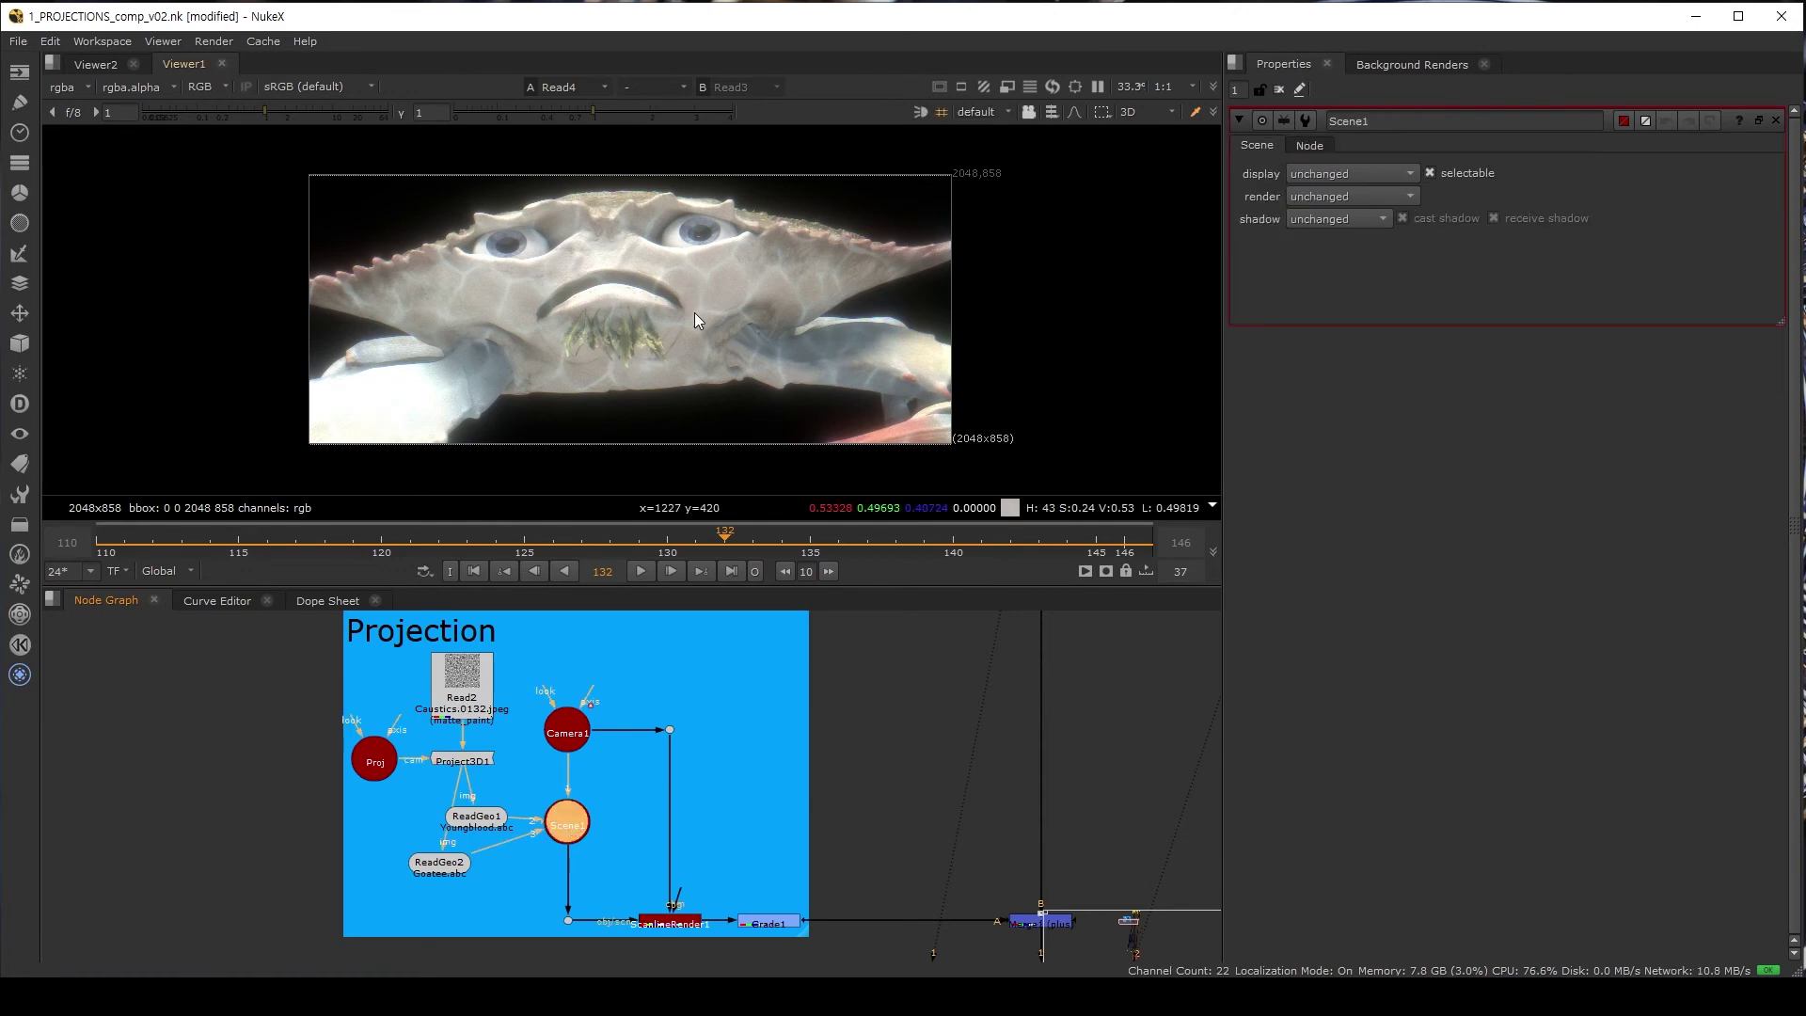
pyautogui.press('Tab')
pyautogui.keyDown('ctrl'); pyautogui.moveTo(851, 329); pyautogui.dragTo(662, 330); pyautogui.keyUp('ctrl')
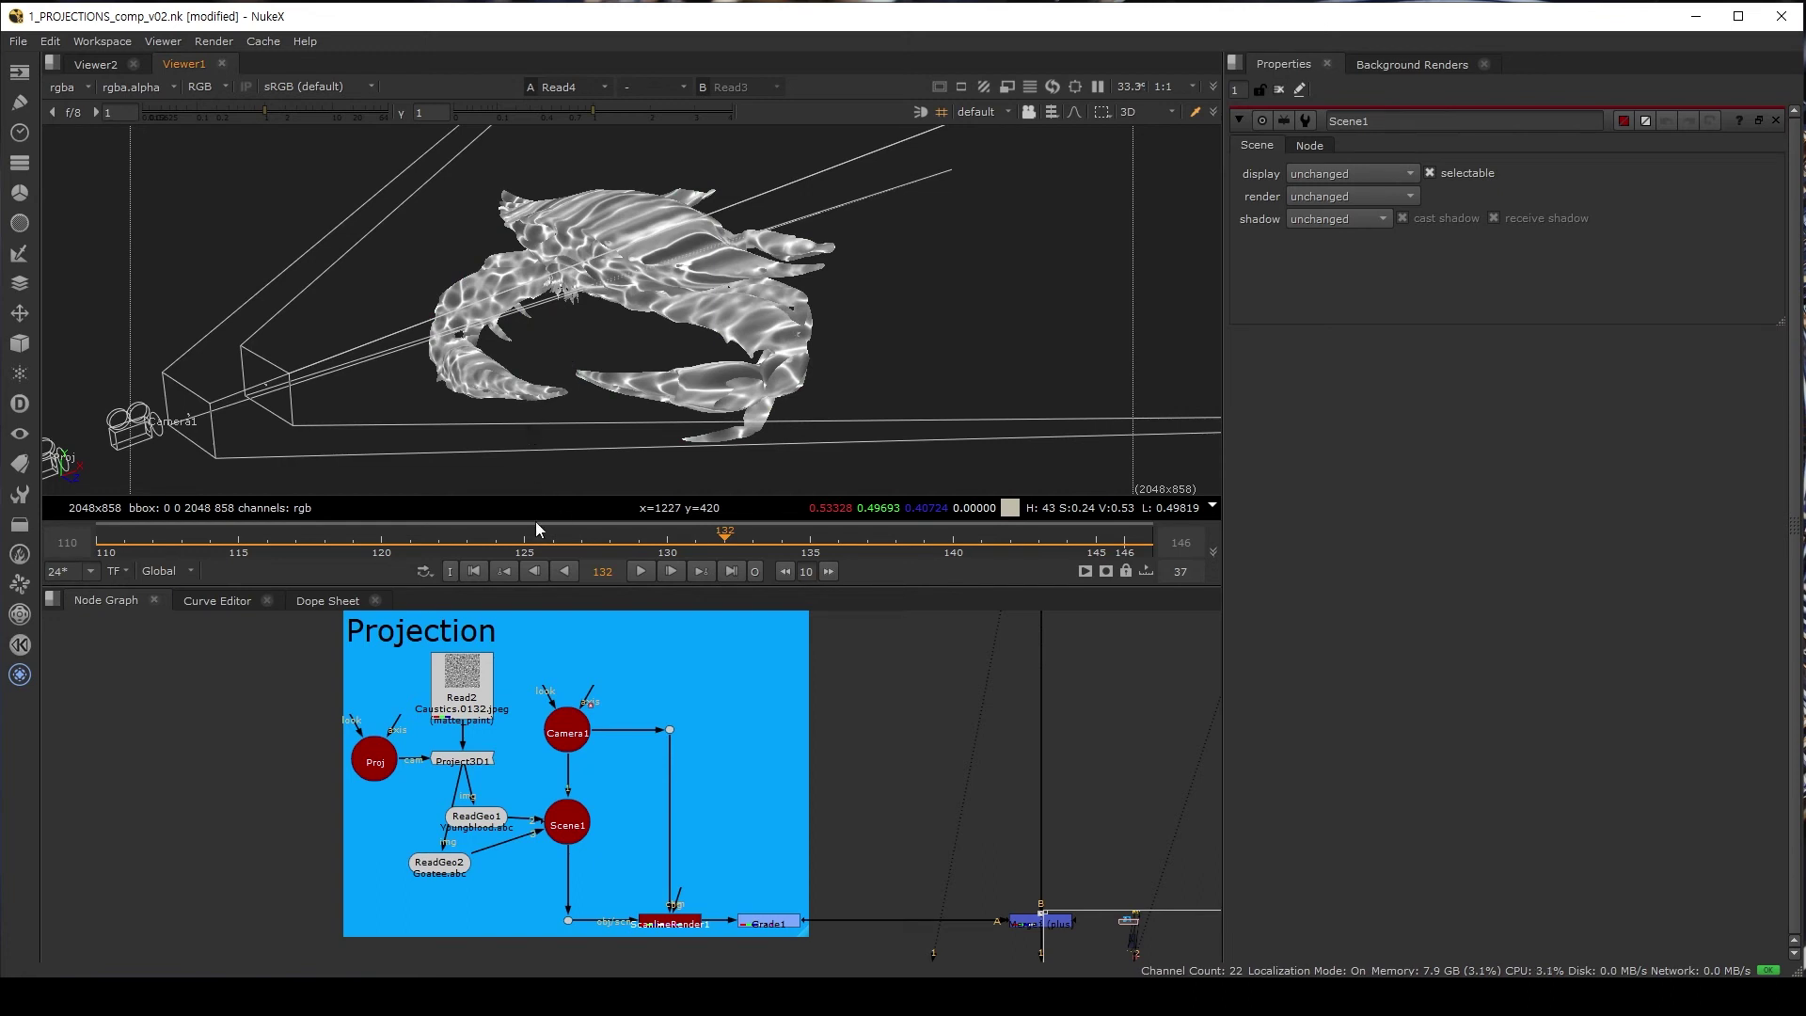
pyautogui.keyDown('ctrl'); pyautogui.moveTo(534, 494); pyautogui.dragTo(566, 458); pyautogui.keyUp('ctrl')
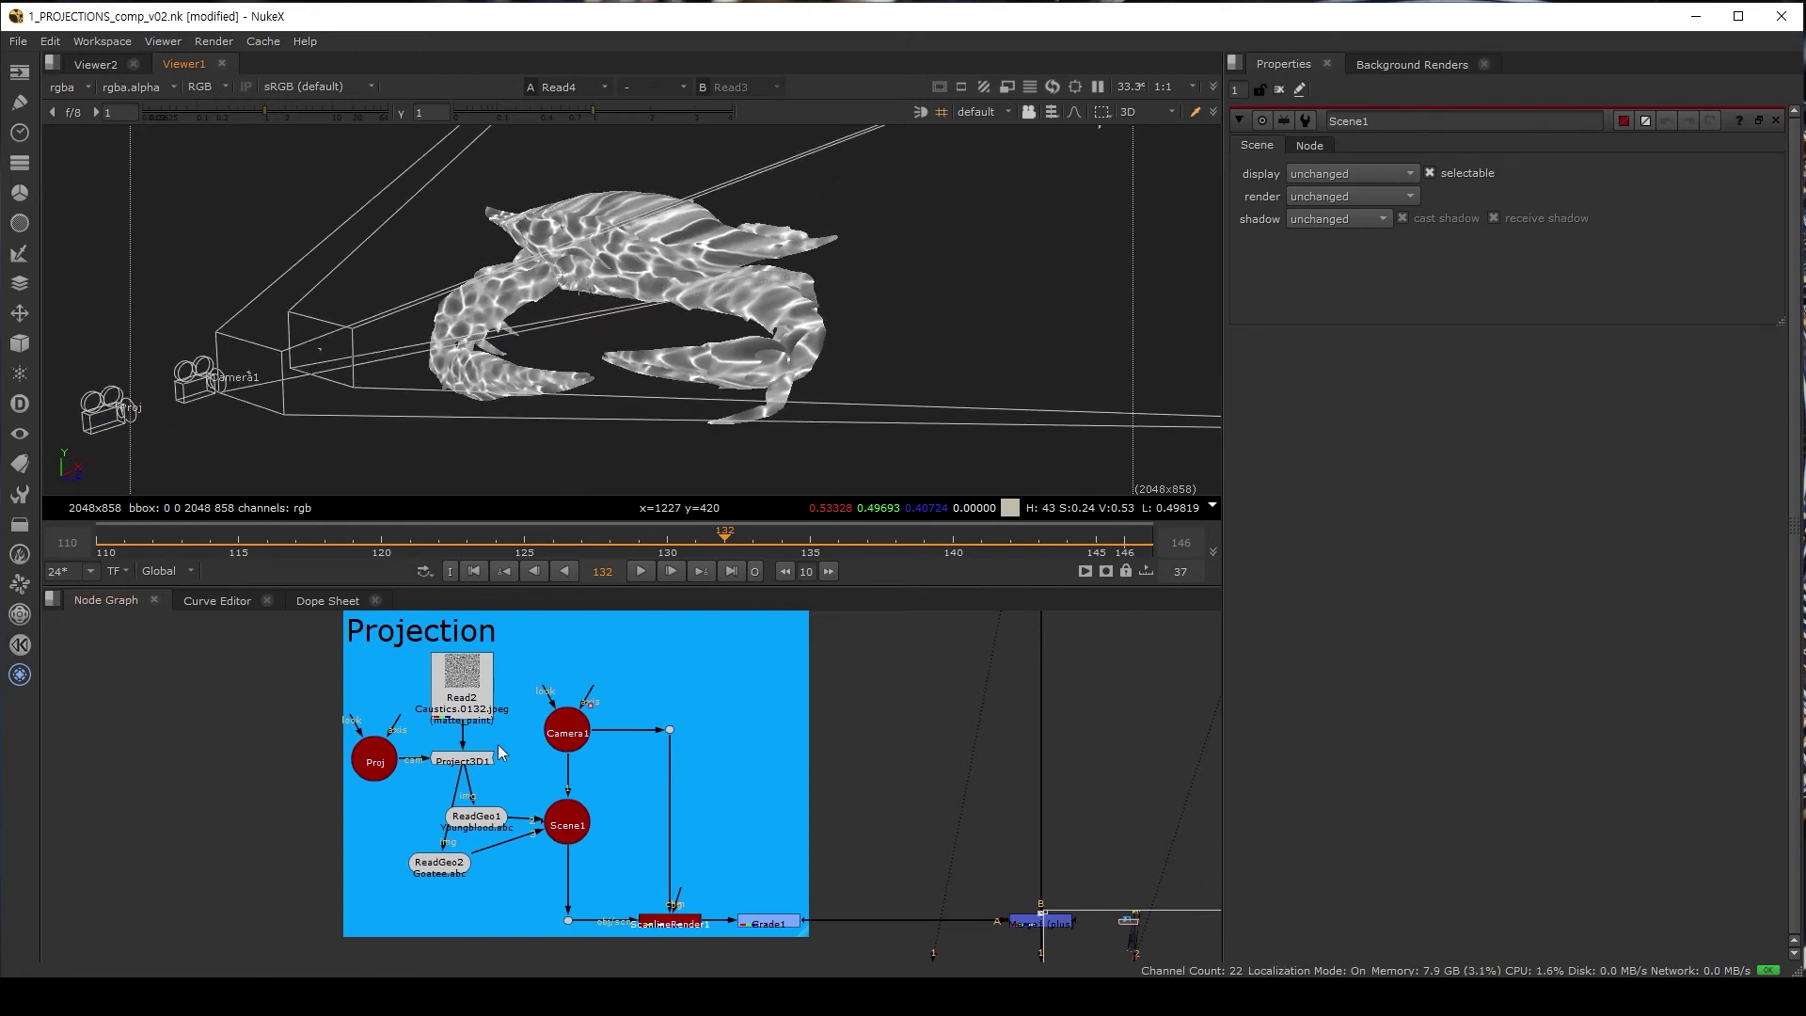
# - Toggle the Read2 caustics texture off and on to compare the projection, and shift the ReadGeo2 node slightly away from ReadGeo1
pyautogui.click(474, 687)
pyautogui.press('d')
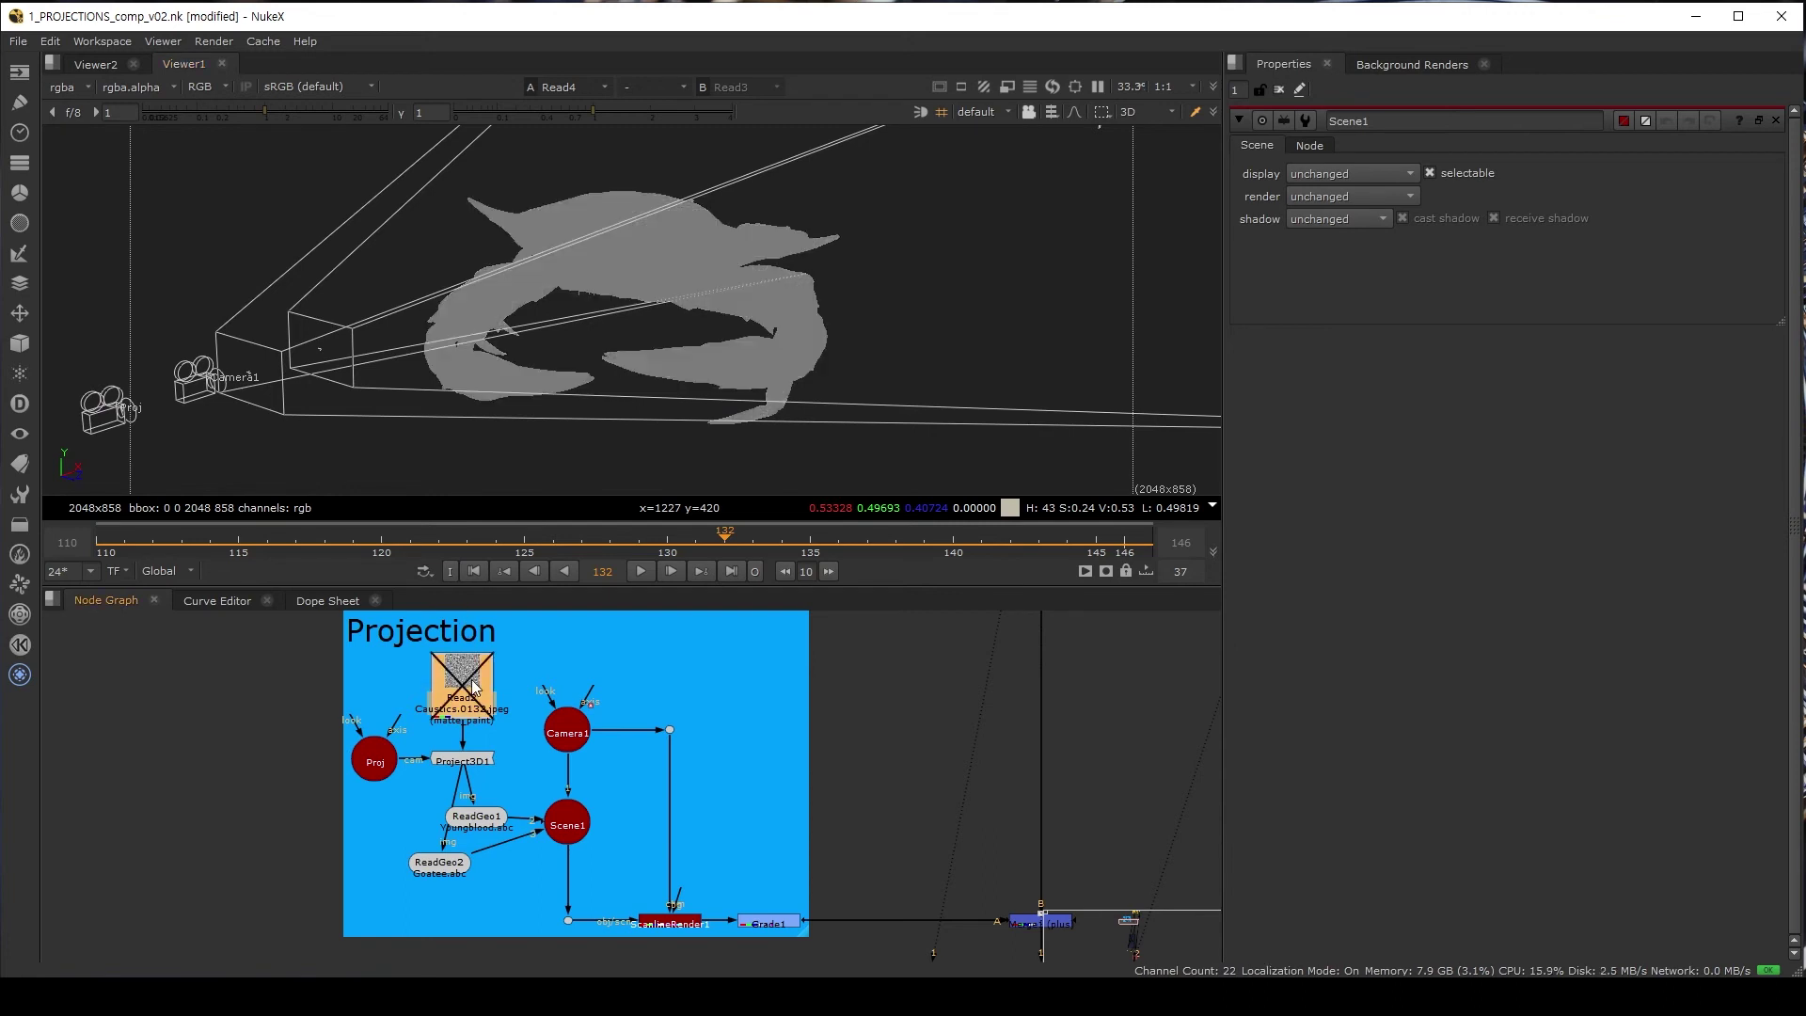
pyautogui.press('d')
pyautogui.press('d')
pyautogui.press('d')
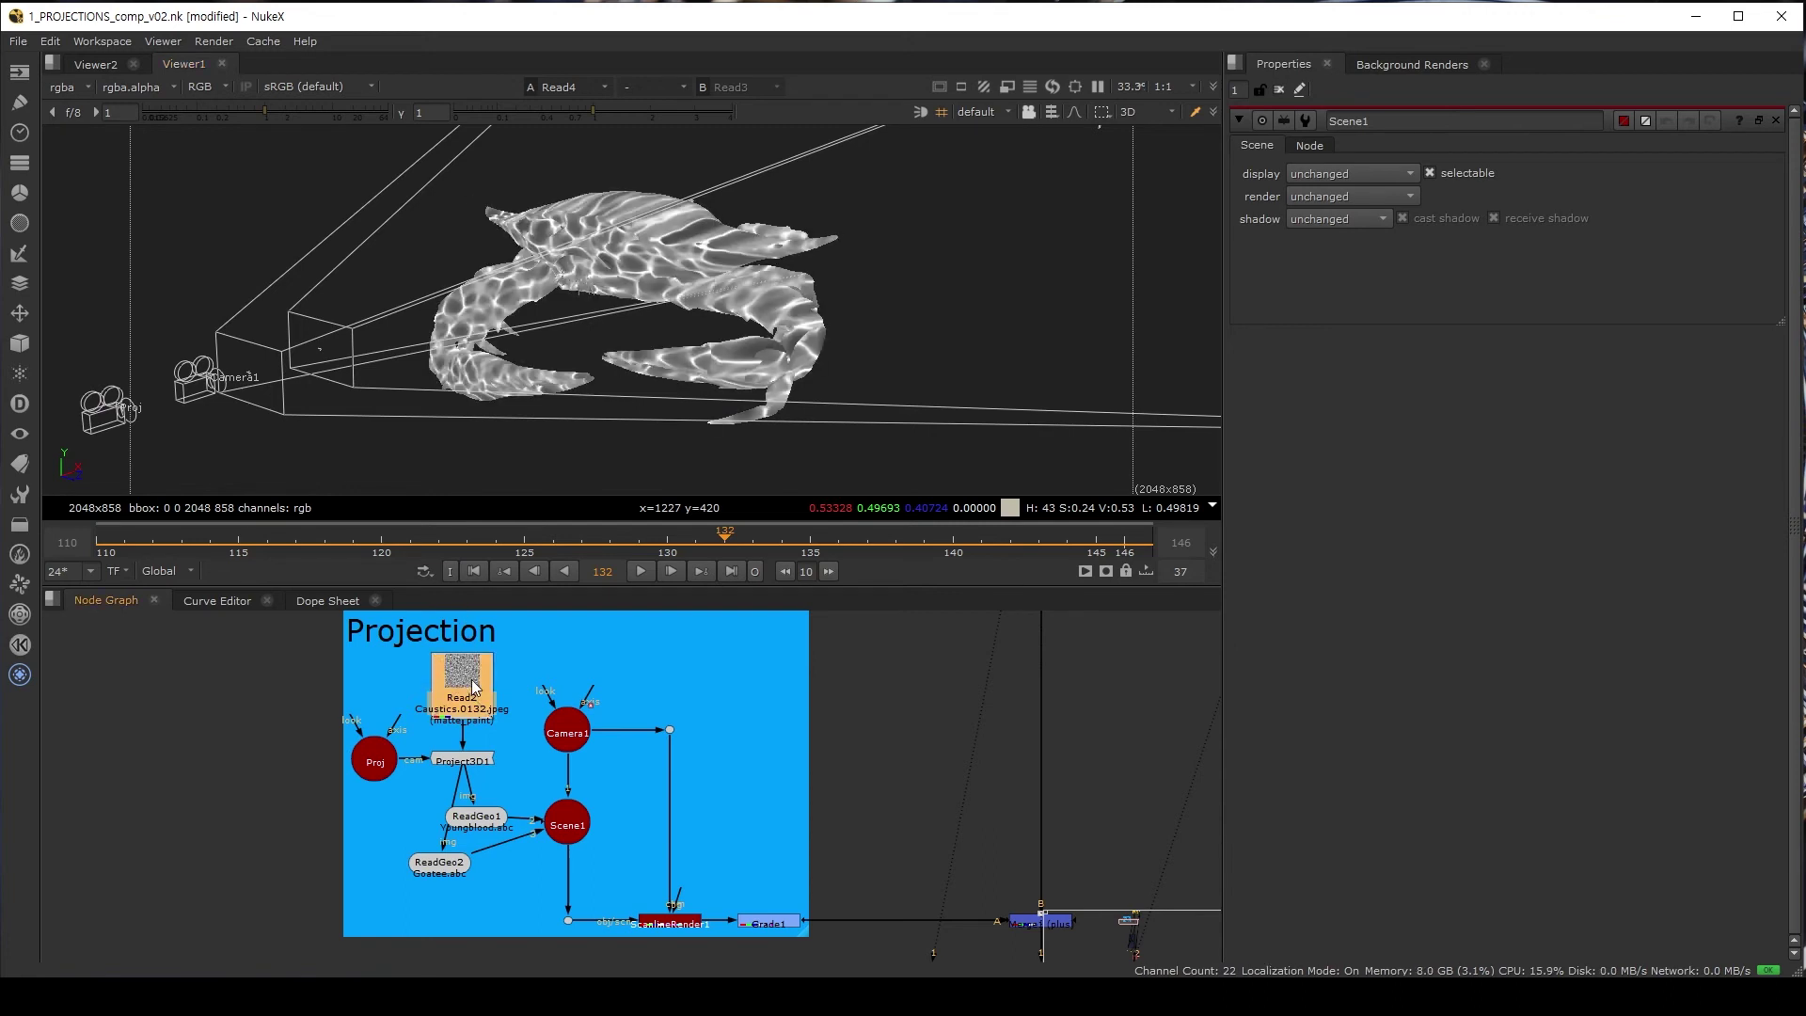
pyautogui.moveTo(440, 864); pyautogui.dragTo(410, 864)
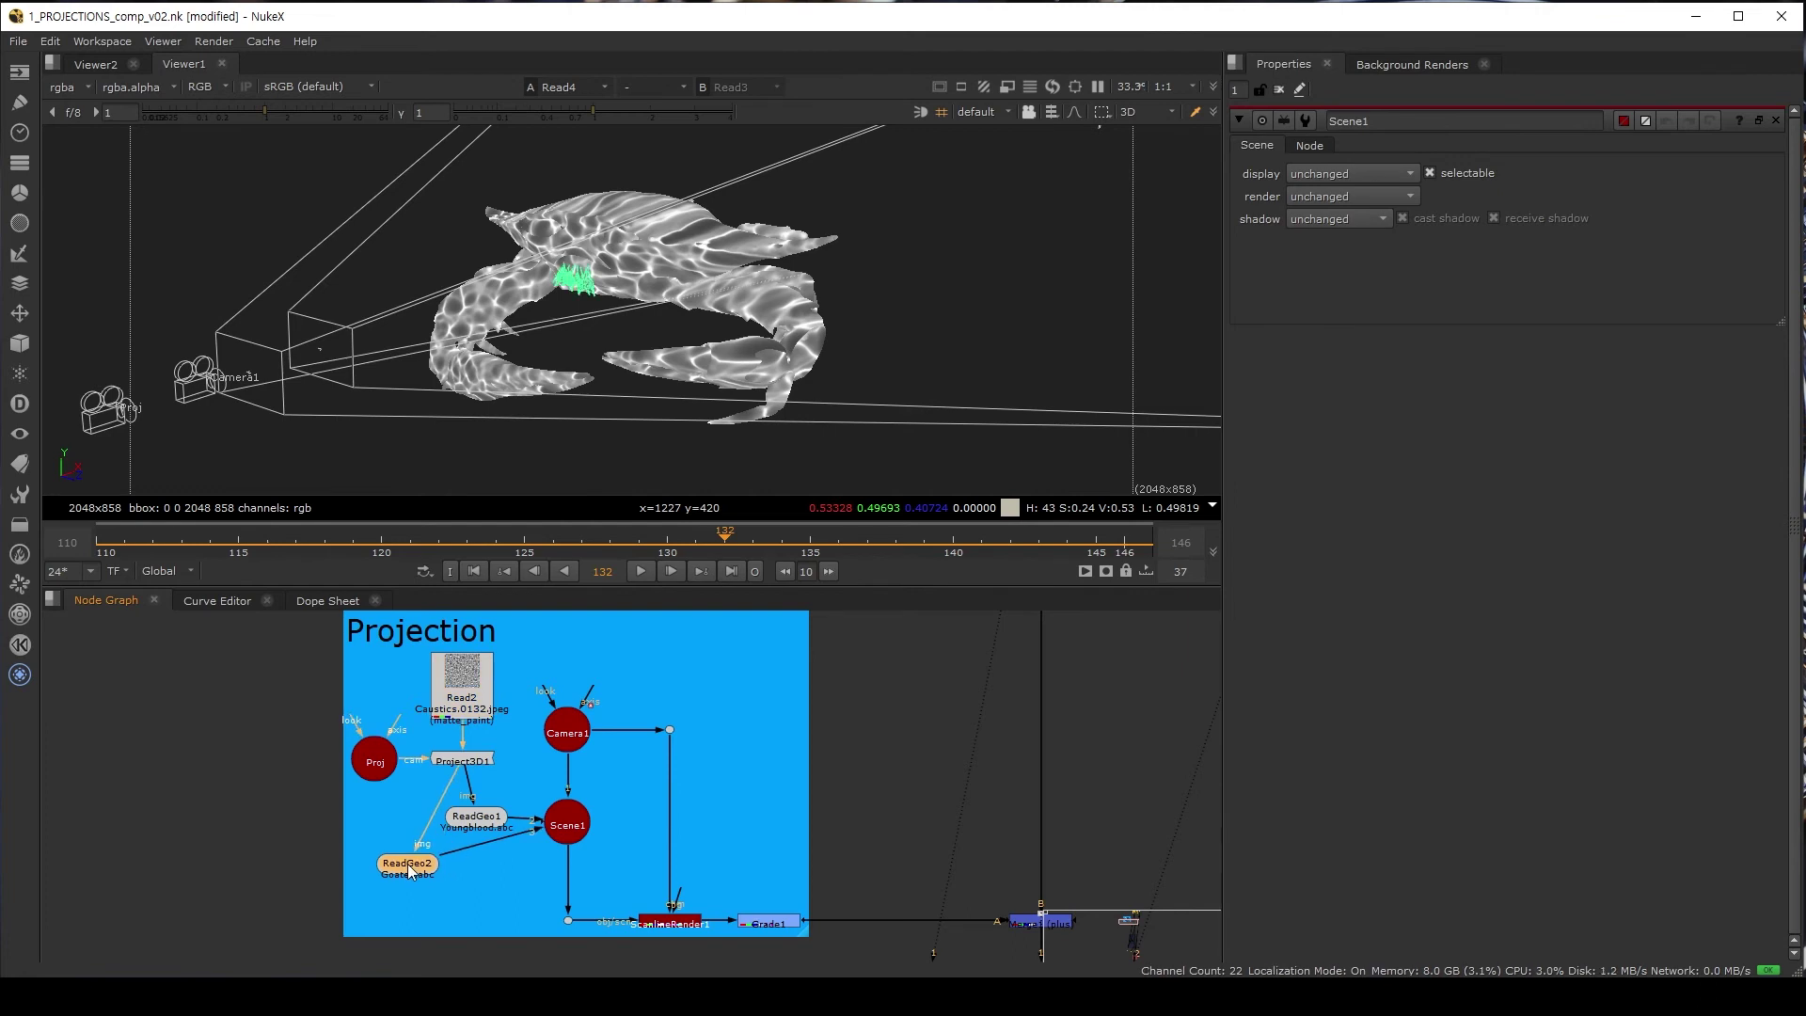
# - View the Read2 caustics texture in the viewer and play its animation
pyautogui.click(465, 698)
pyautogui.press('1')
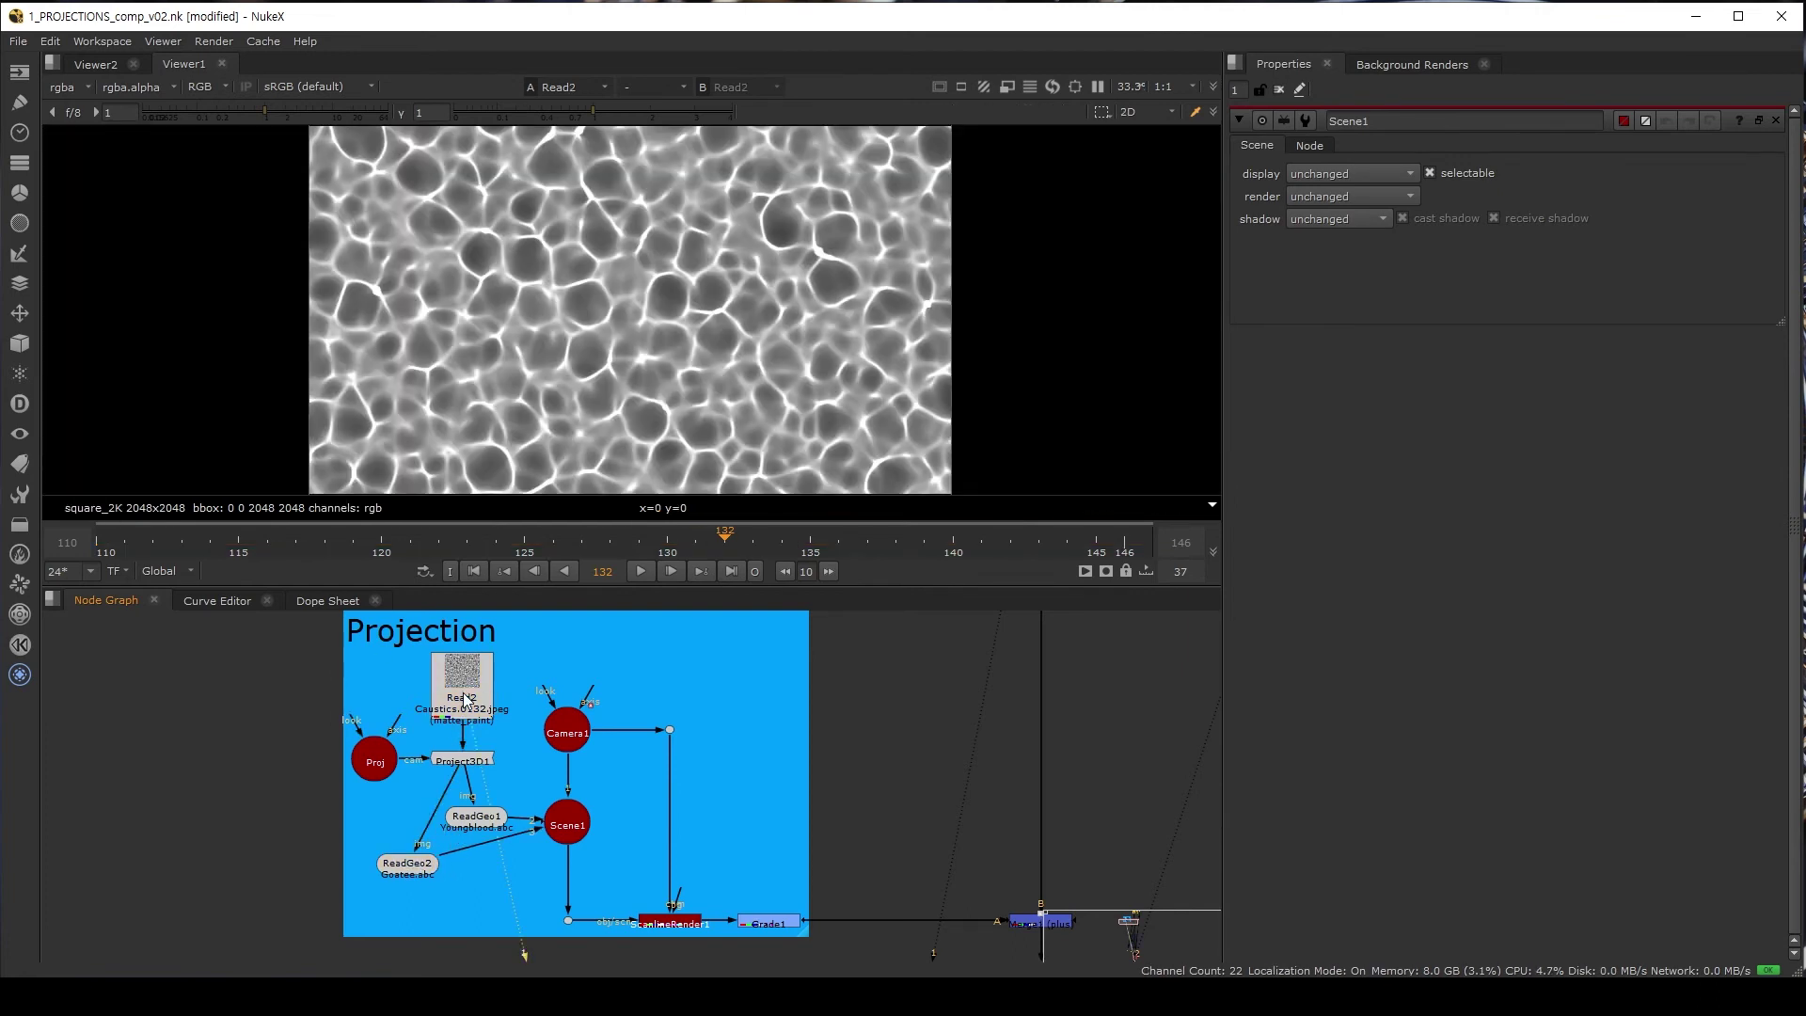
pyautogui.click(461, 544)
pyautogui.click(641, 571)
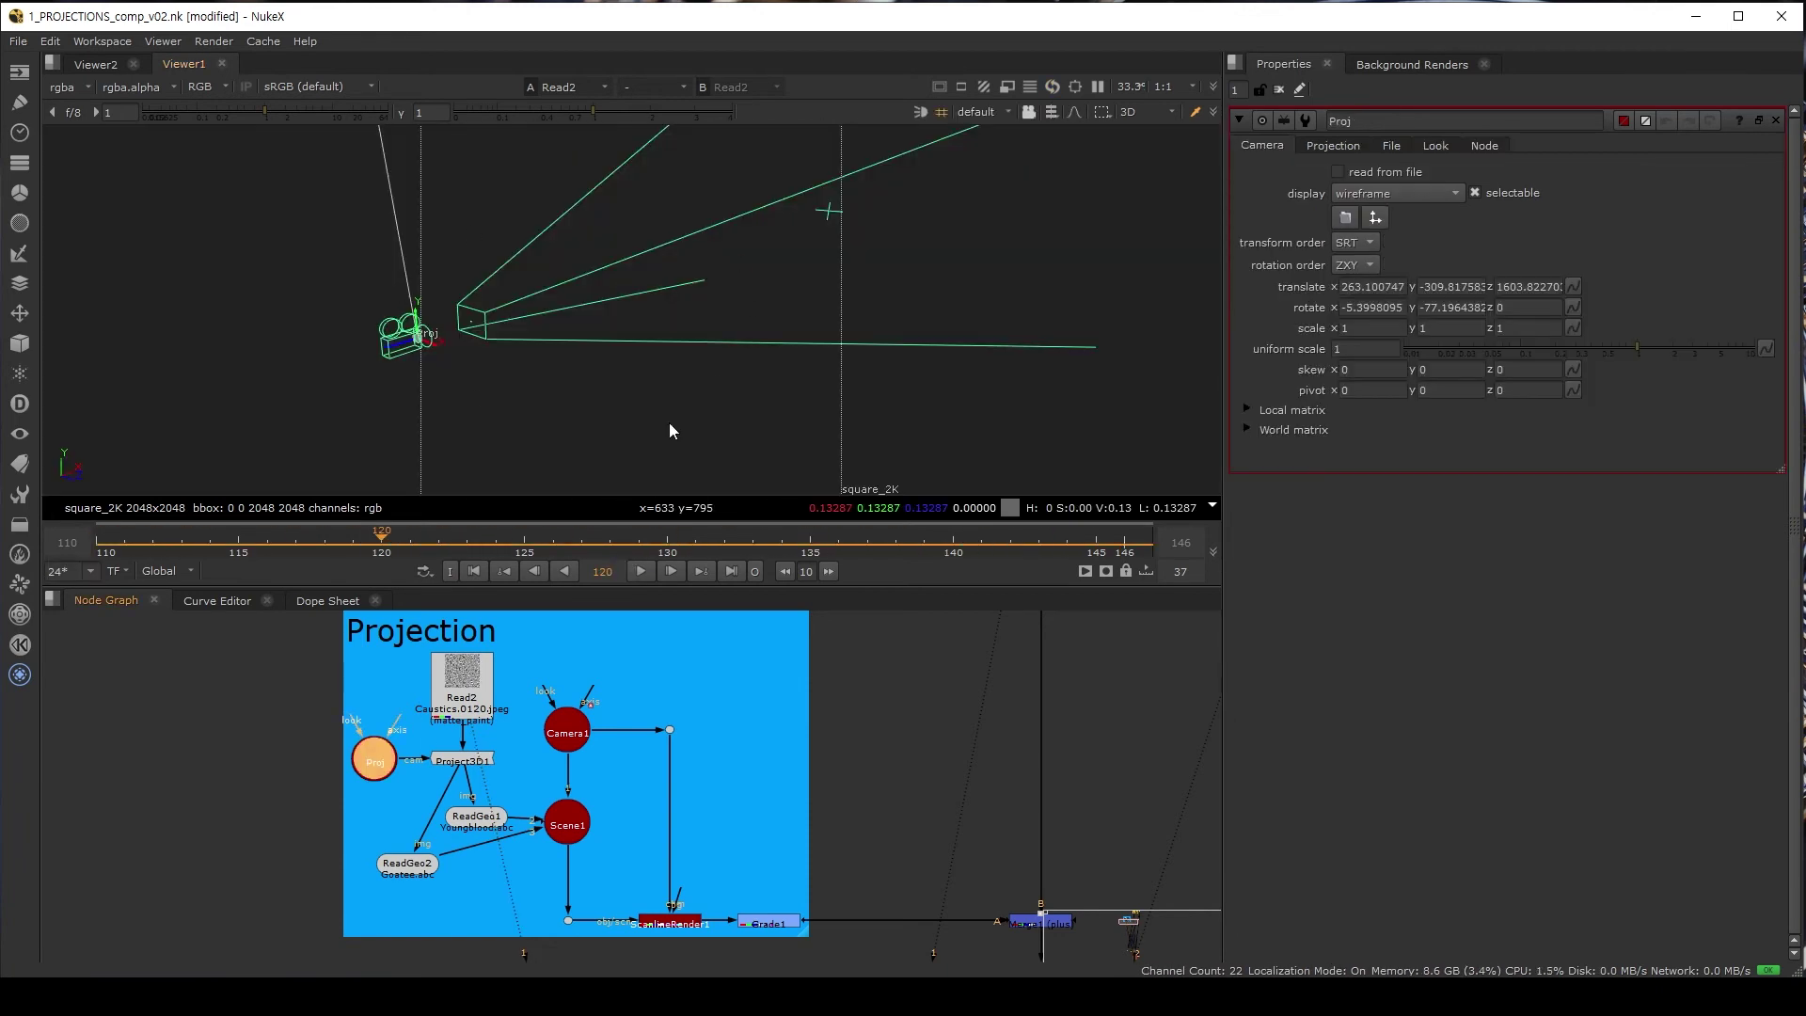
# - Scrub the timeline with the Proj camera open in the 3D view to check it for movement
pyautogui.click(140, 544)
pyautogui.moveTo(407, 553); pyautogui.dragTo(774, 560)
pyautogui.moveTo(1064, 572); pyautogui.dragTo(410, 553)
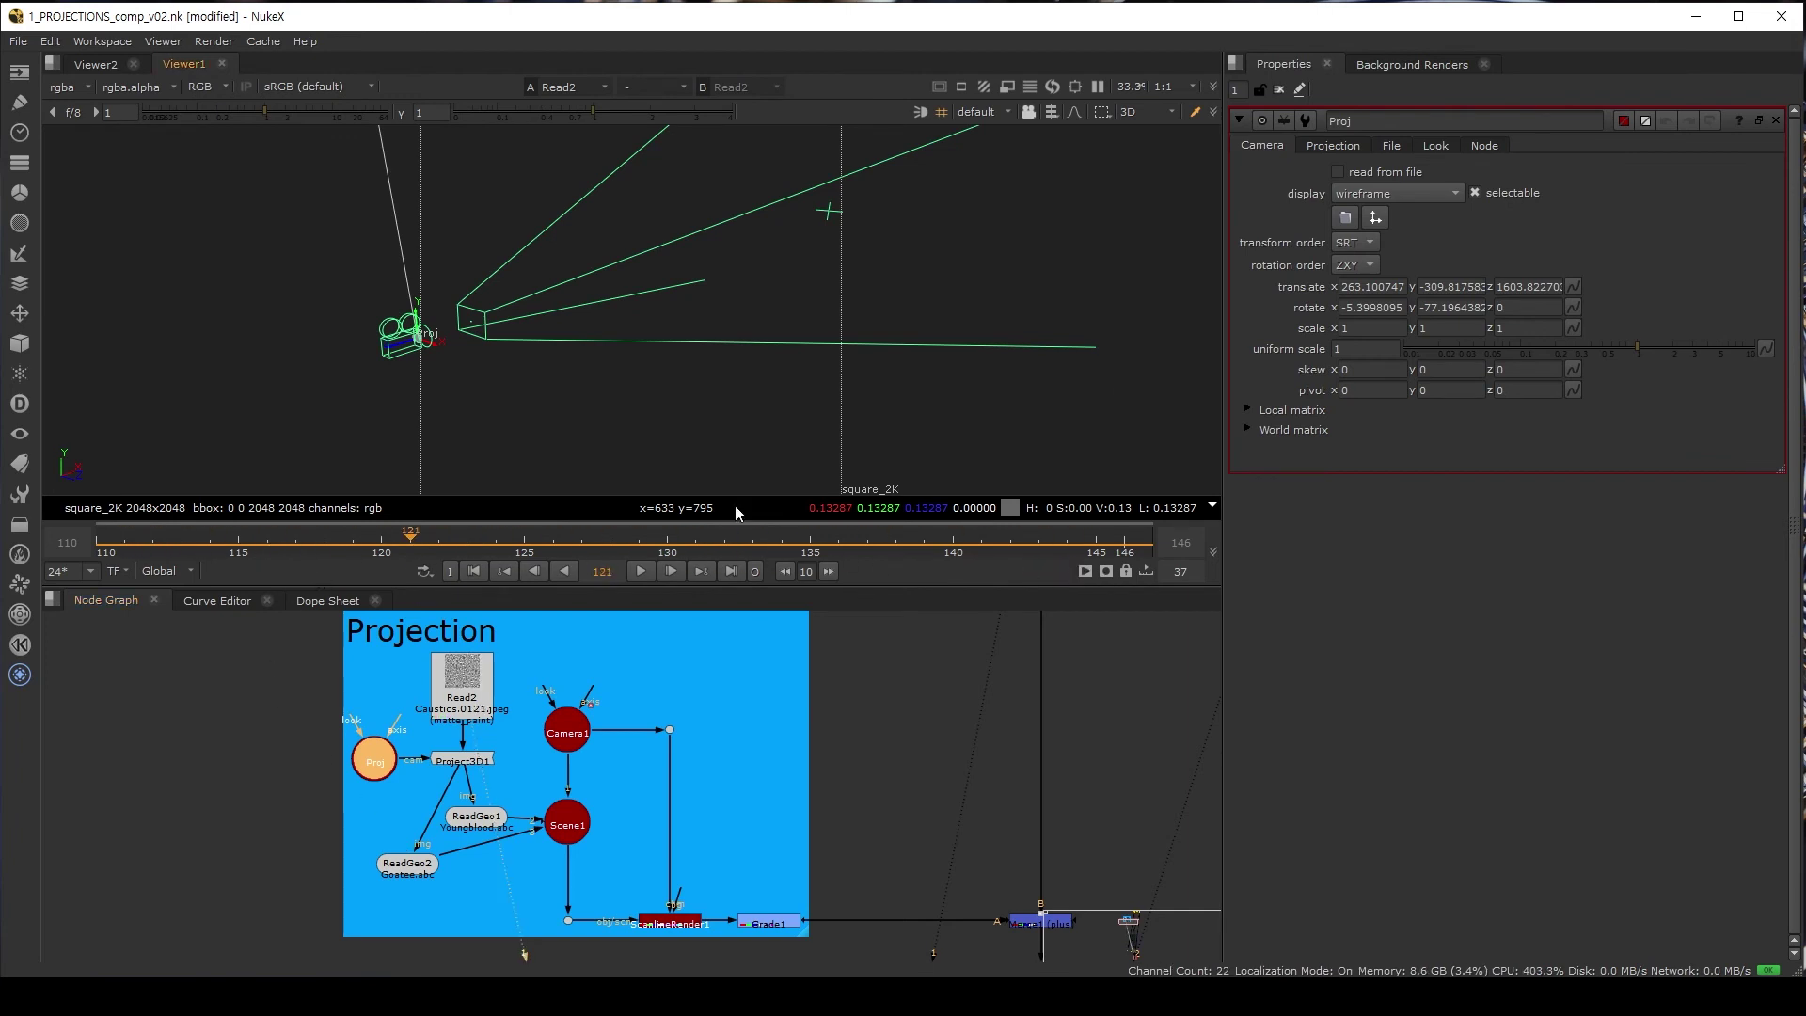
# - Scrub the timeline with Scene1 and then Camera1 open to compare the Proj and shot cameras' movement around the crab
pyautogui.click(1330, 148)
pyautogui.click(1272, 148)
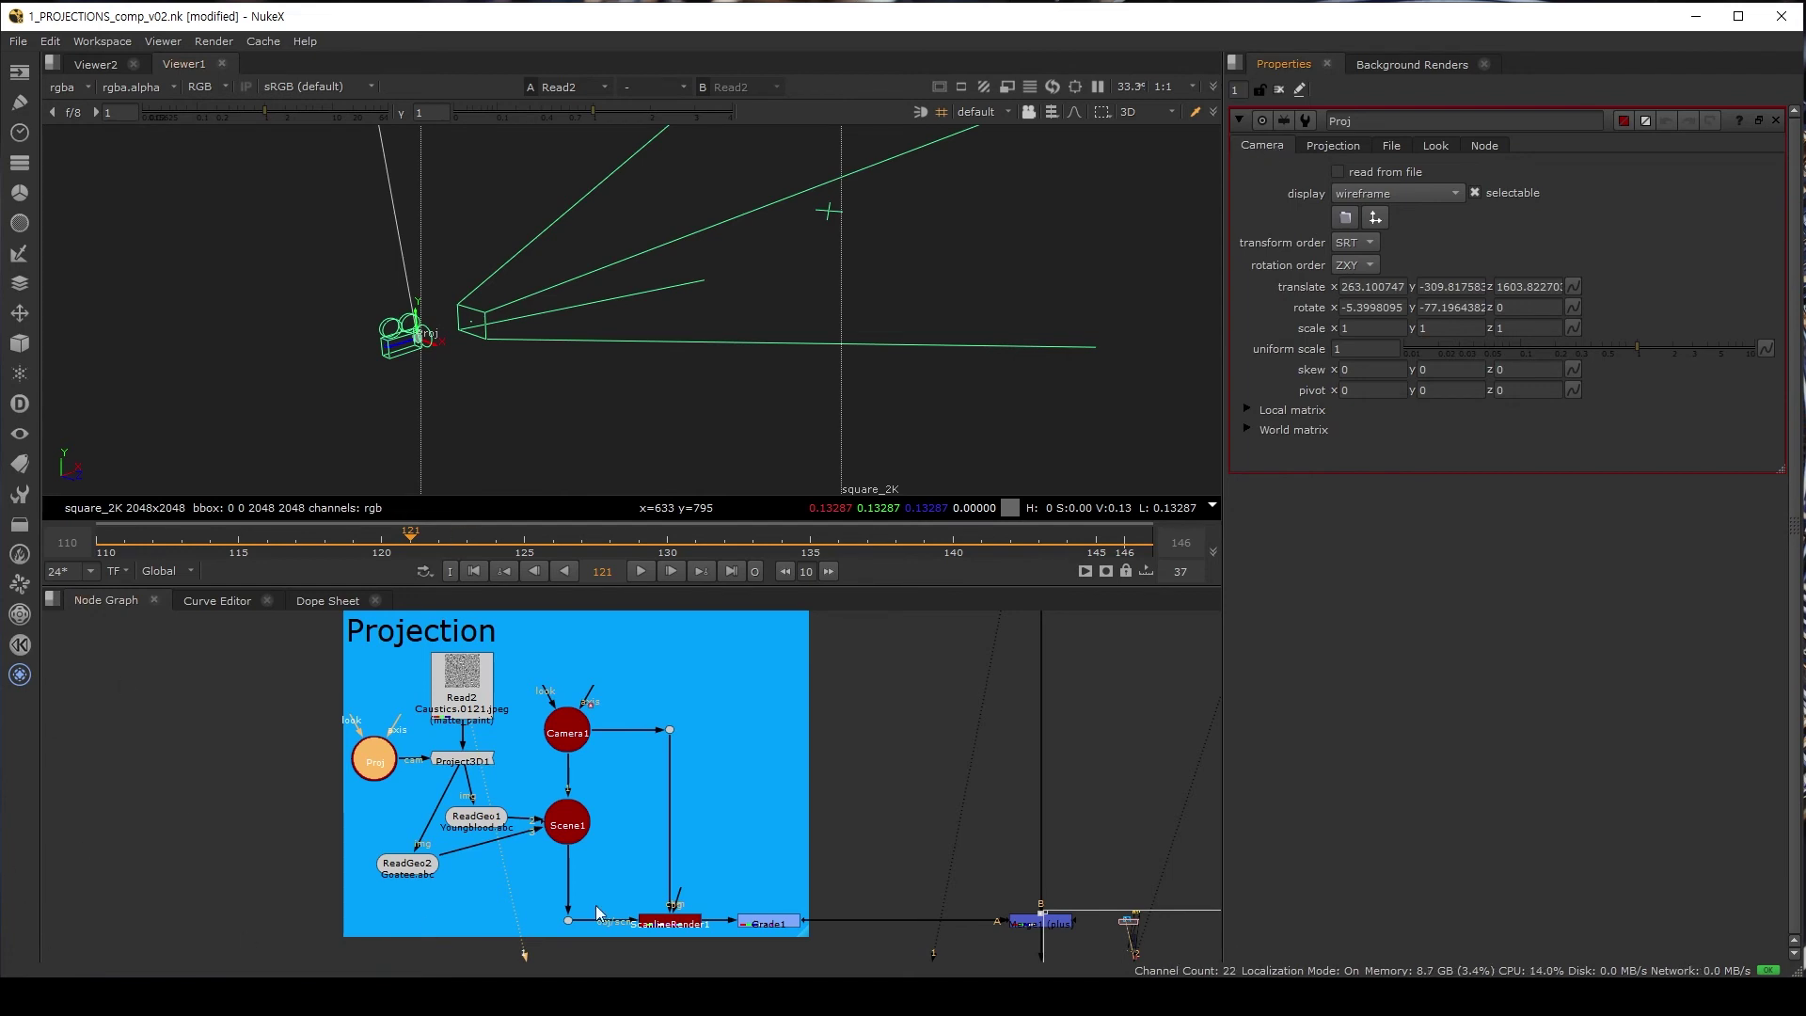
pyautogui.click(554, 827)
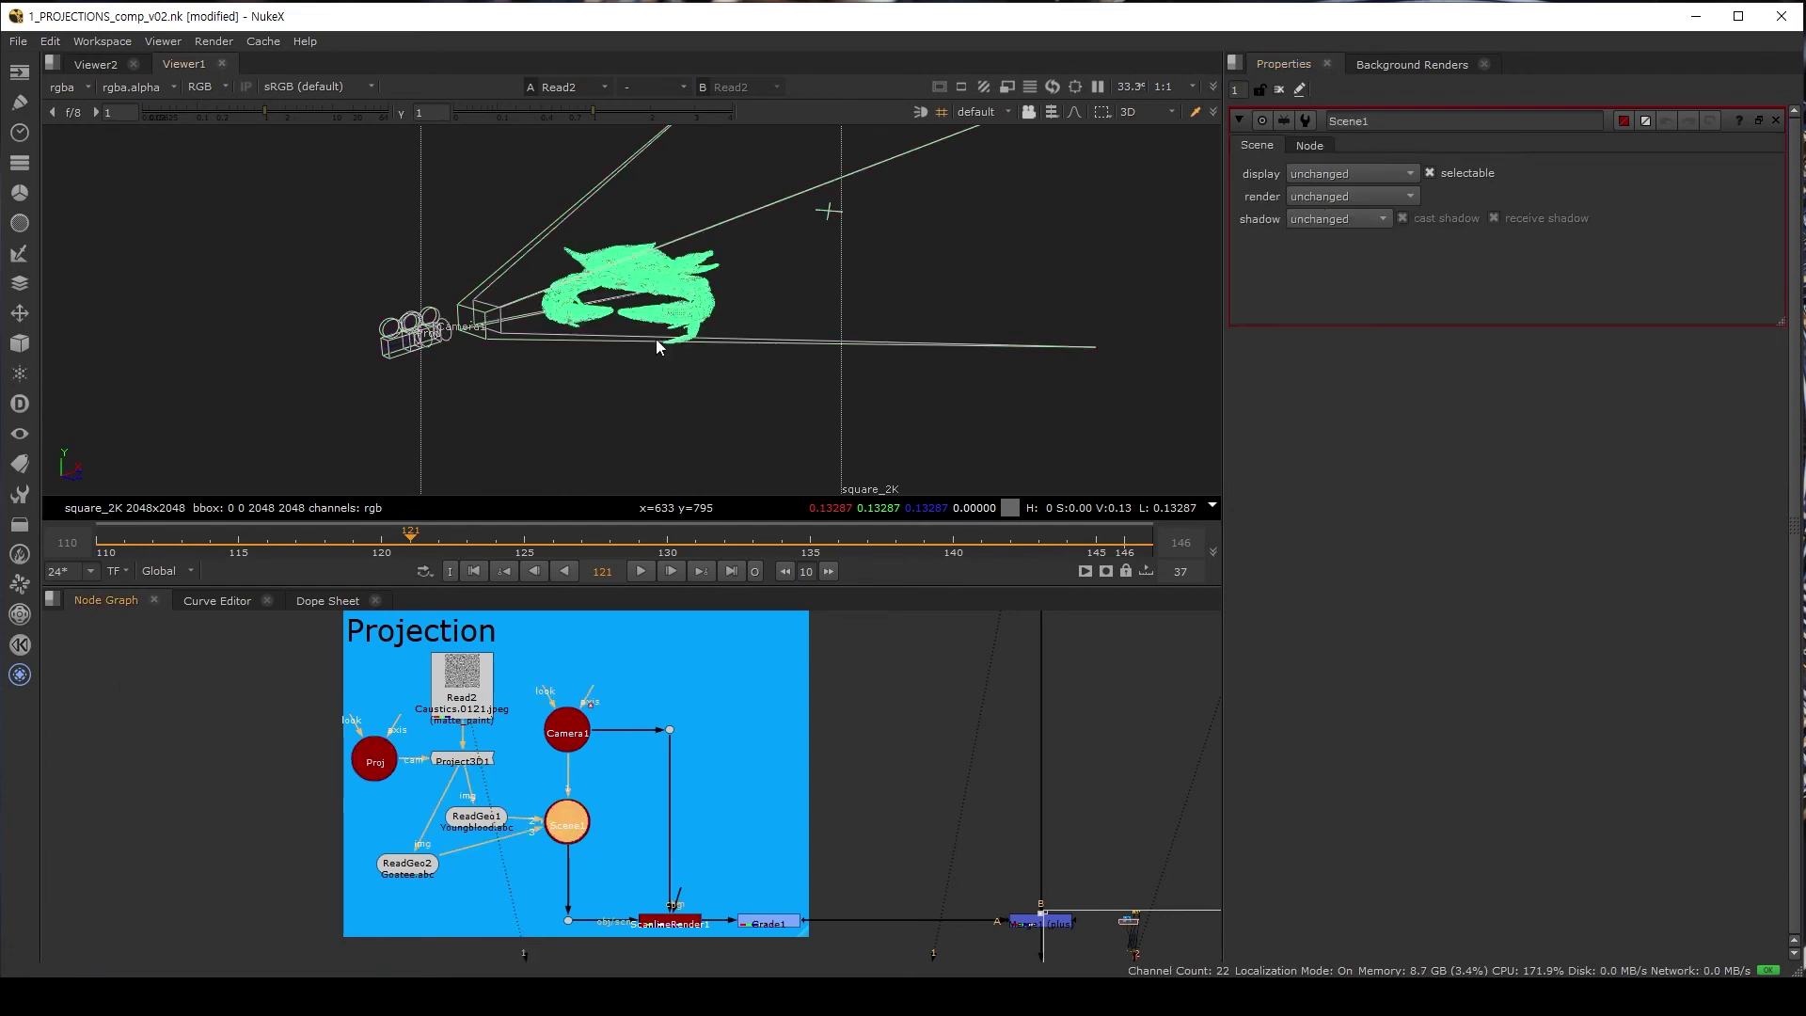
pyautogui.moveTo(150, 543); pyautogui.dragTo(782, 543)
pyautogui.moveTo(917, 545); pyautogui.dragTo(1097, 544)
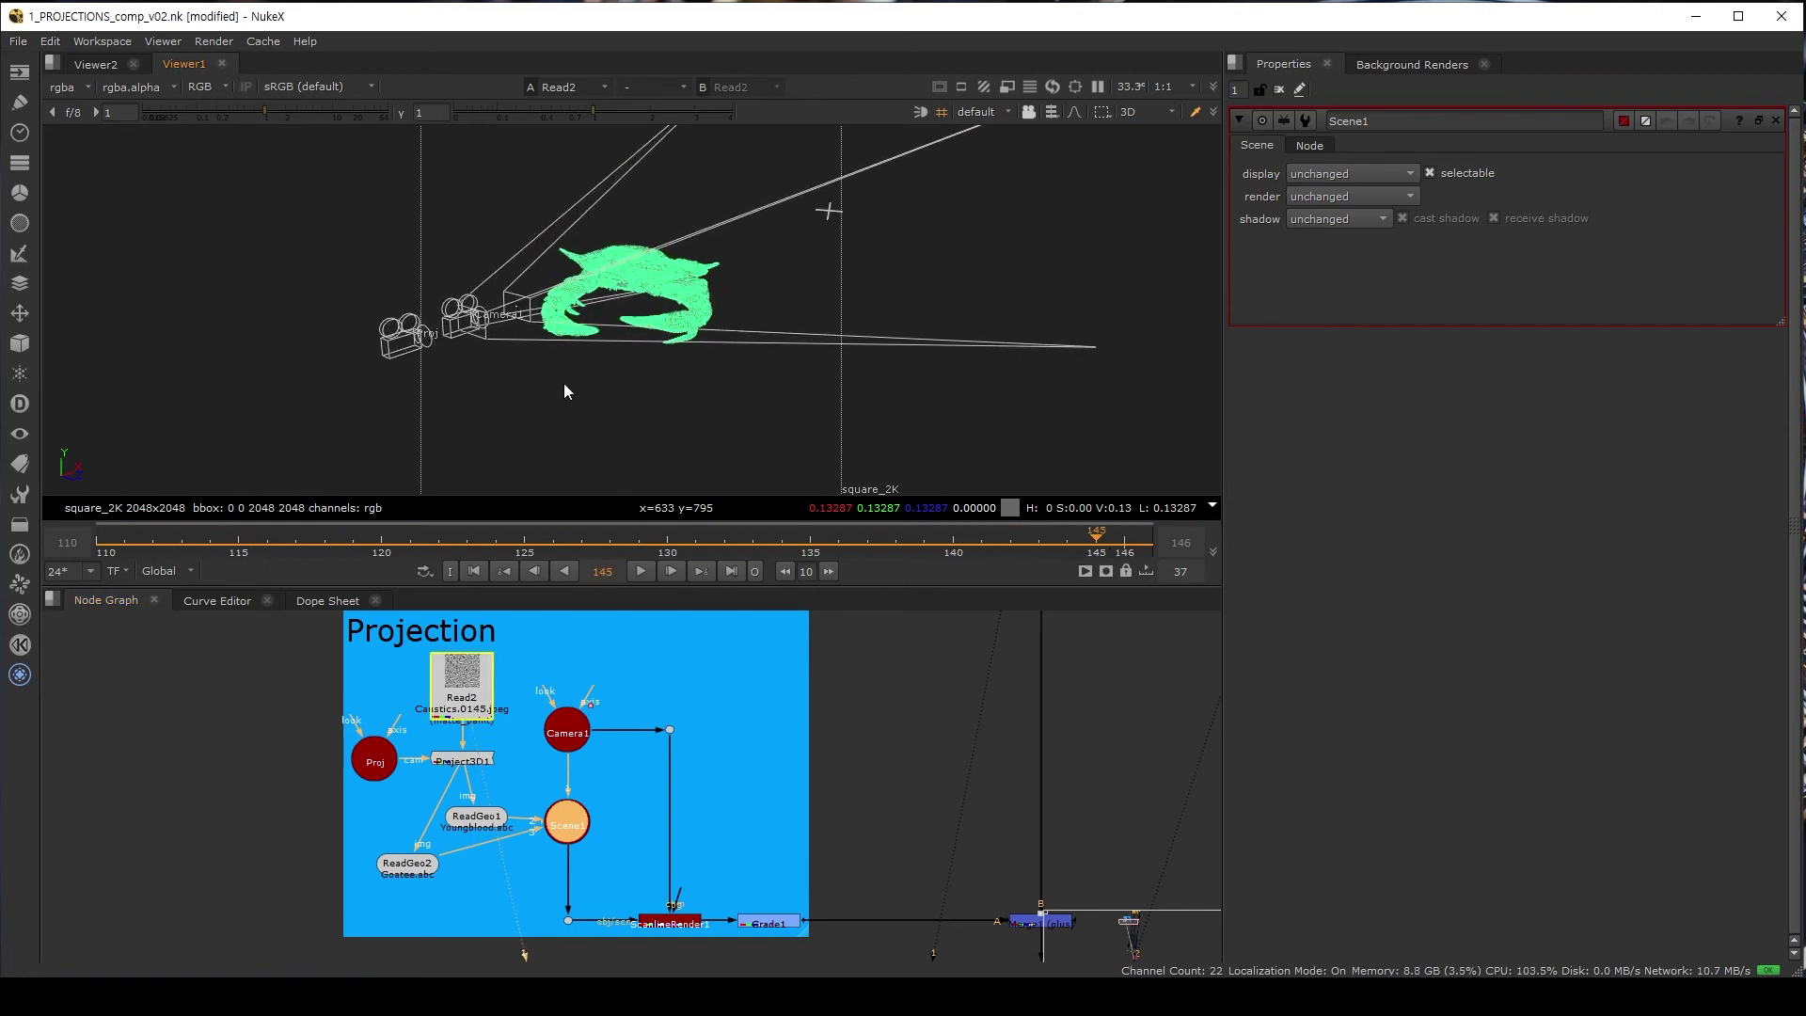
pyautogui.click(636, 406)
pyautogui.moveTo(527, 544); pyautogui.dragTo(126, 543)
pyautogui.moveTo(465, 542); pyautogui.dragTo(1133, 548)
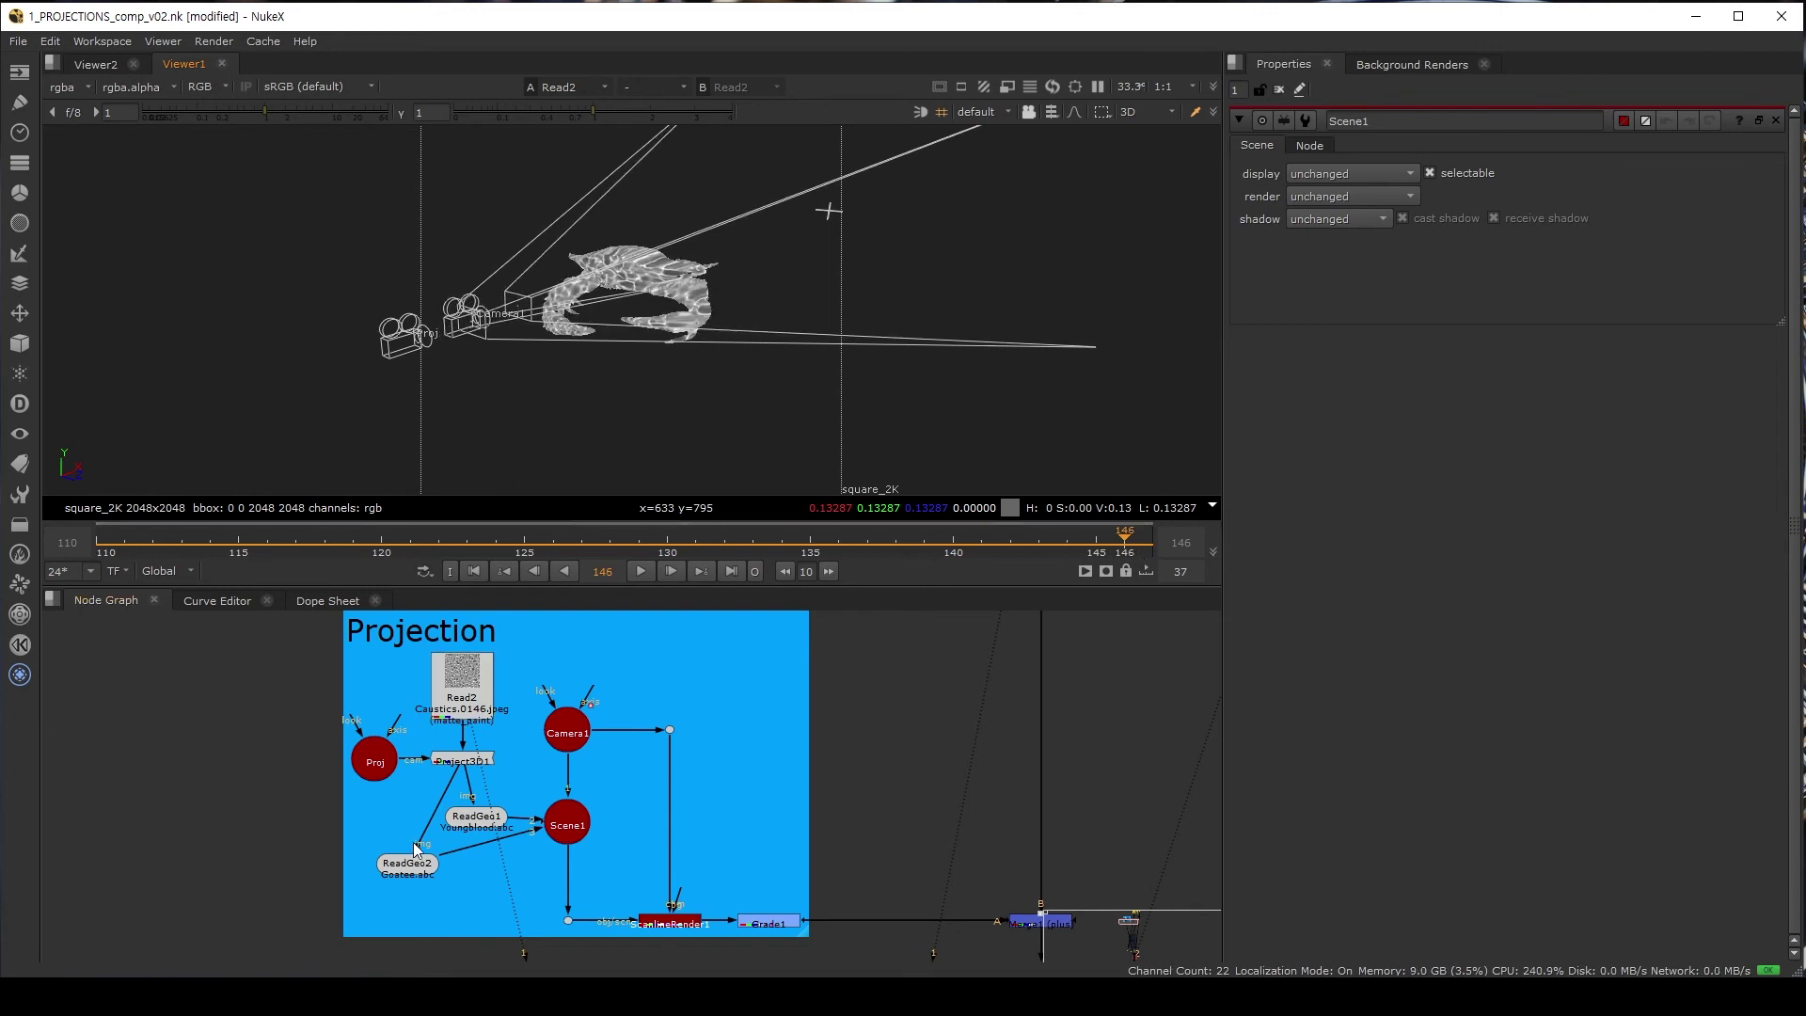
pyautogui.doubleClick(567, 730)
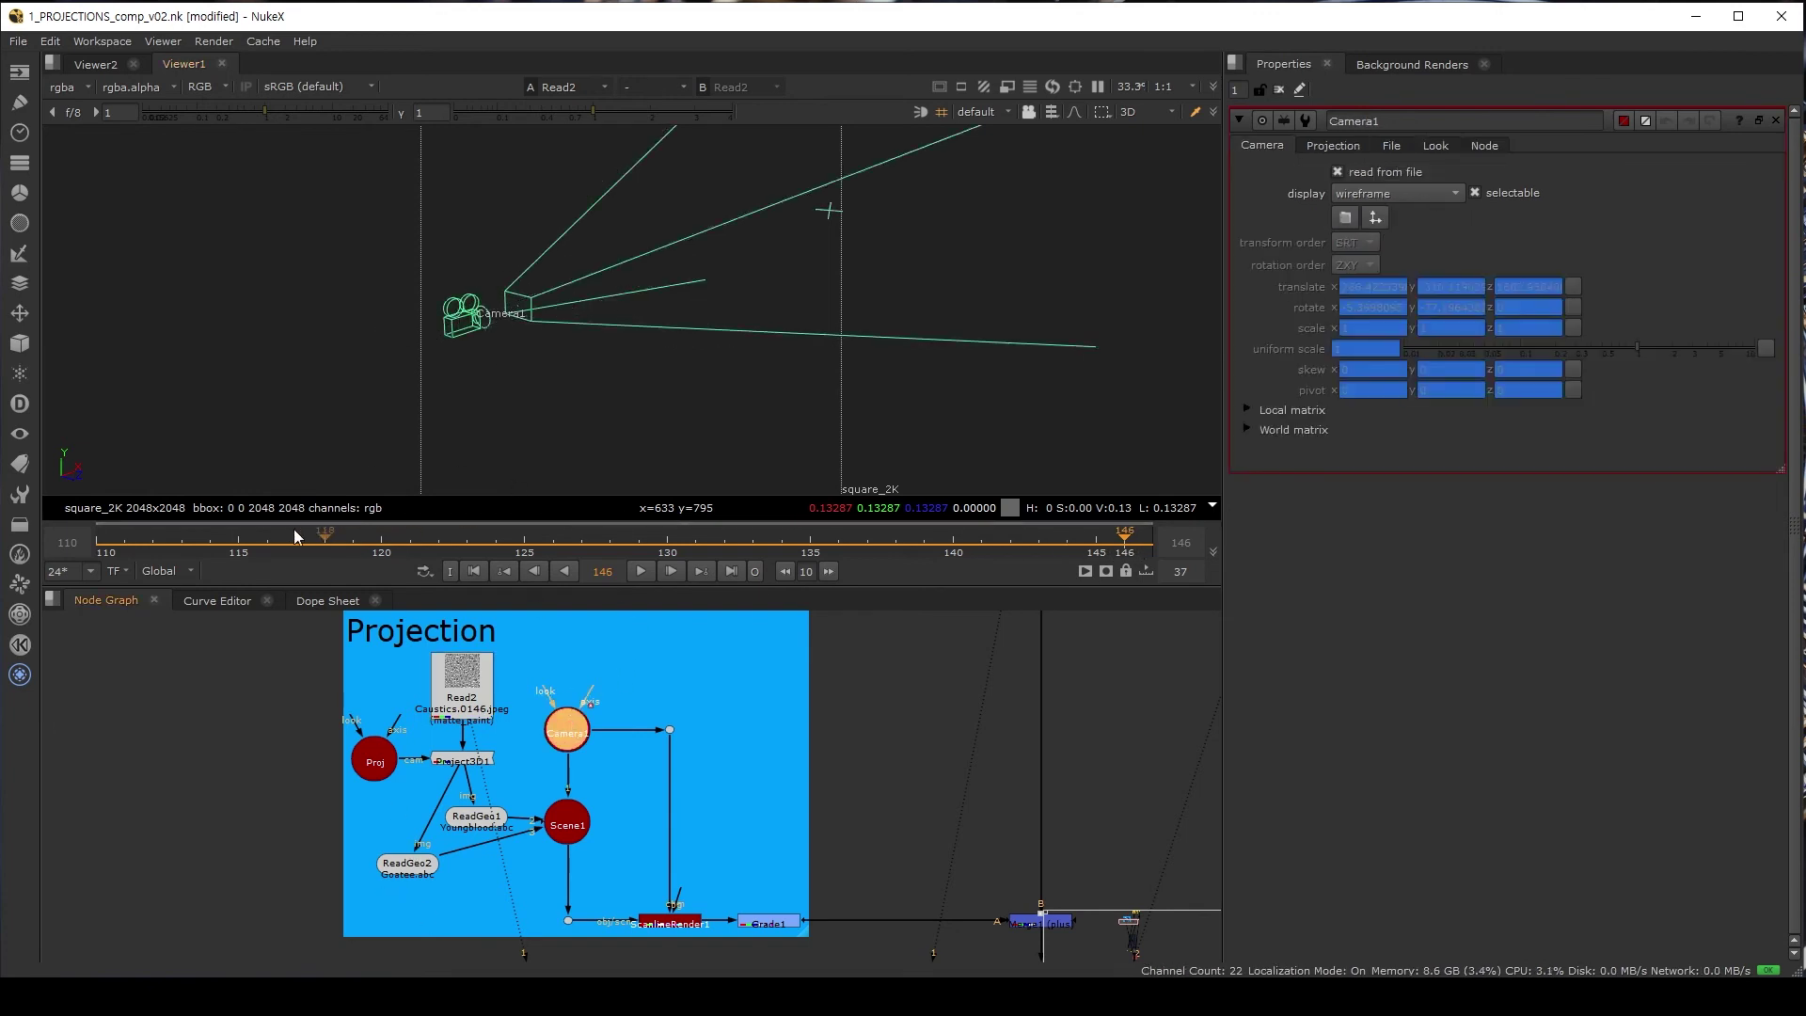
pyautogui.moveTo(108, 555); pyautogui.dragTo(1091, 559)
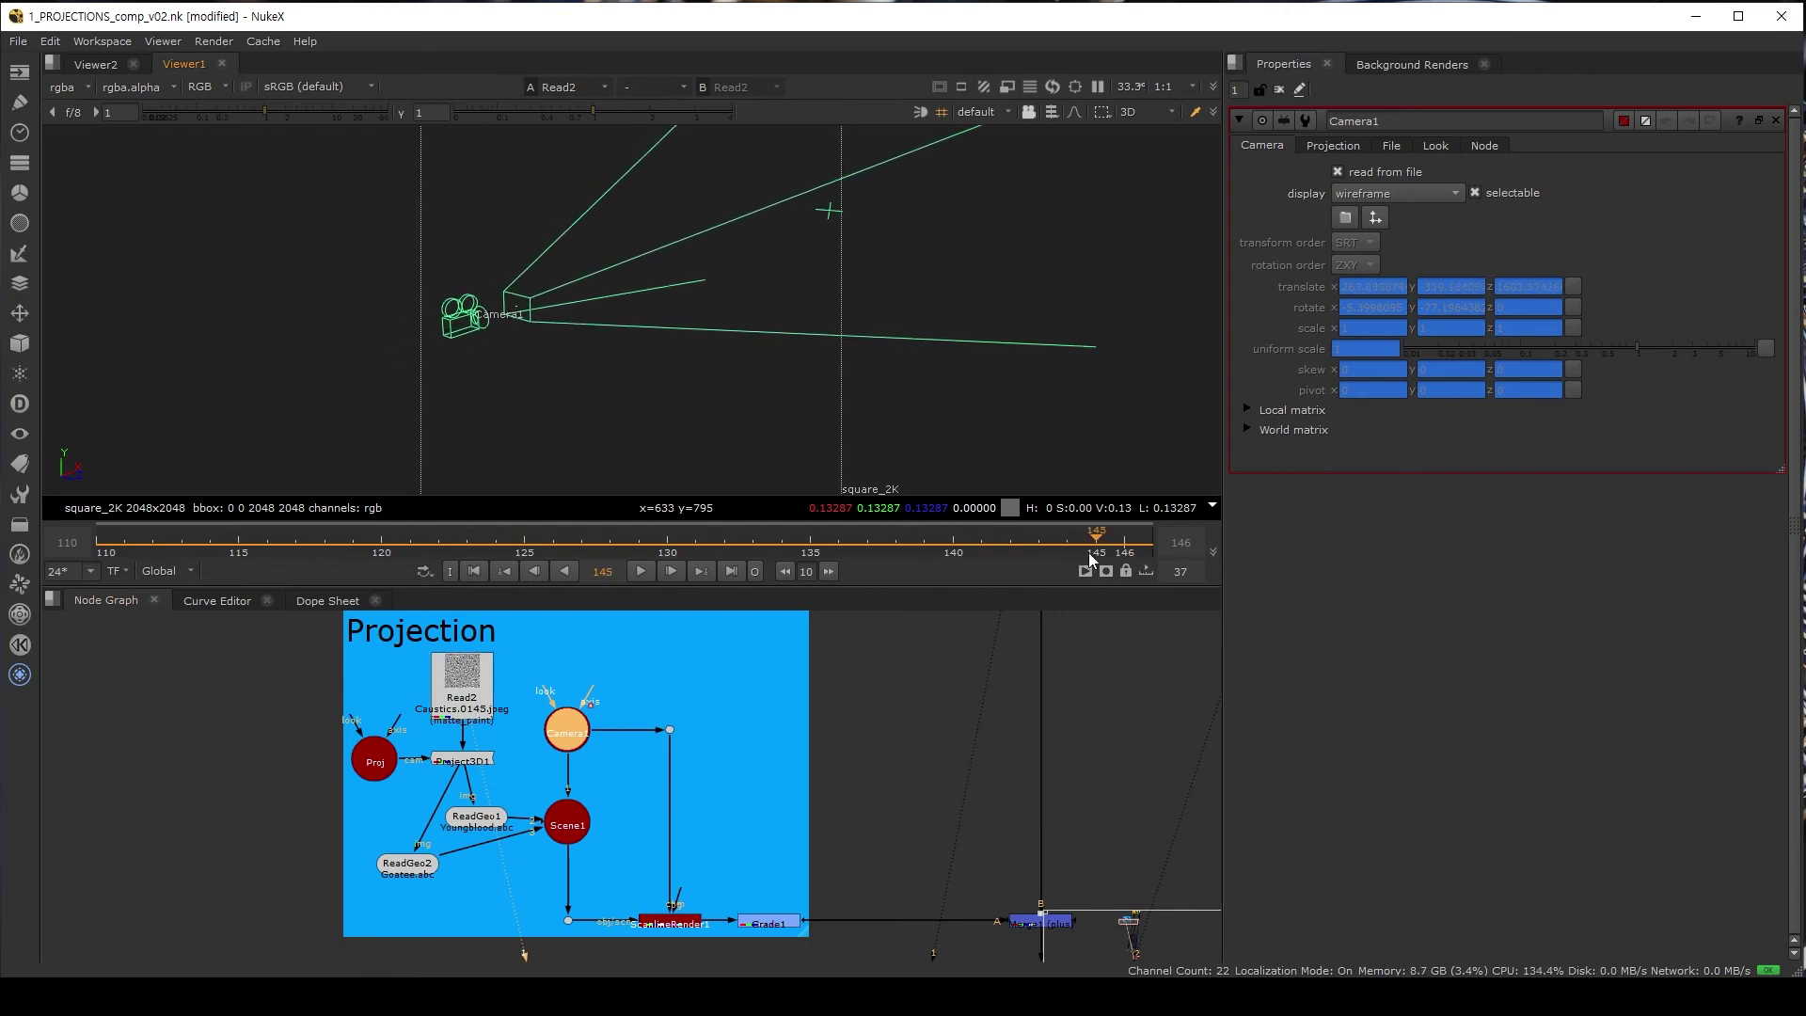
# - View the ScanlineRender node's output in 2D and play back the caustics projected on the crab
pyautogui.click(684, 928)
pyautogui.press('1')
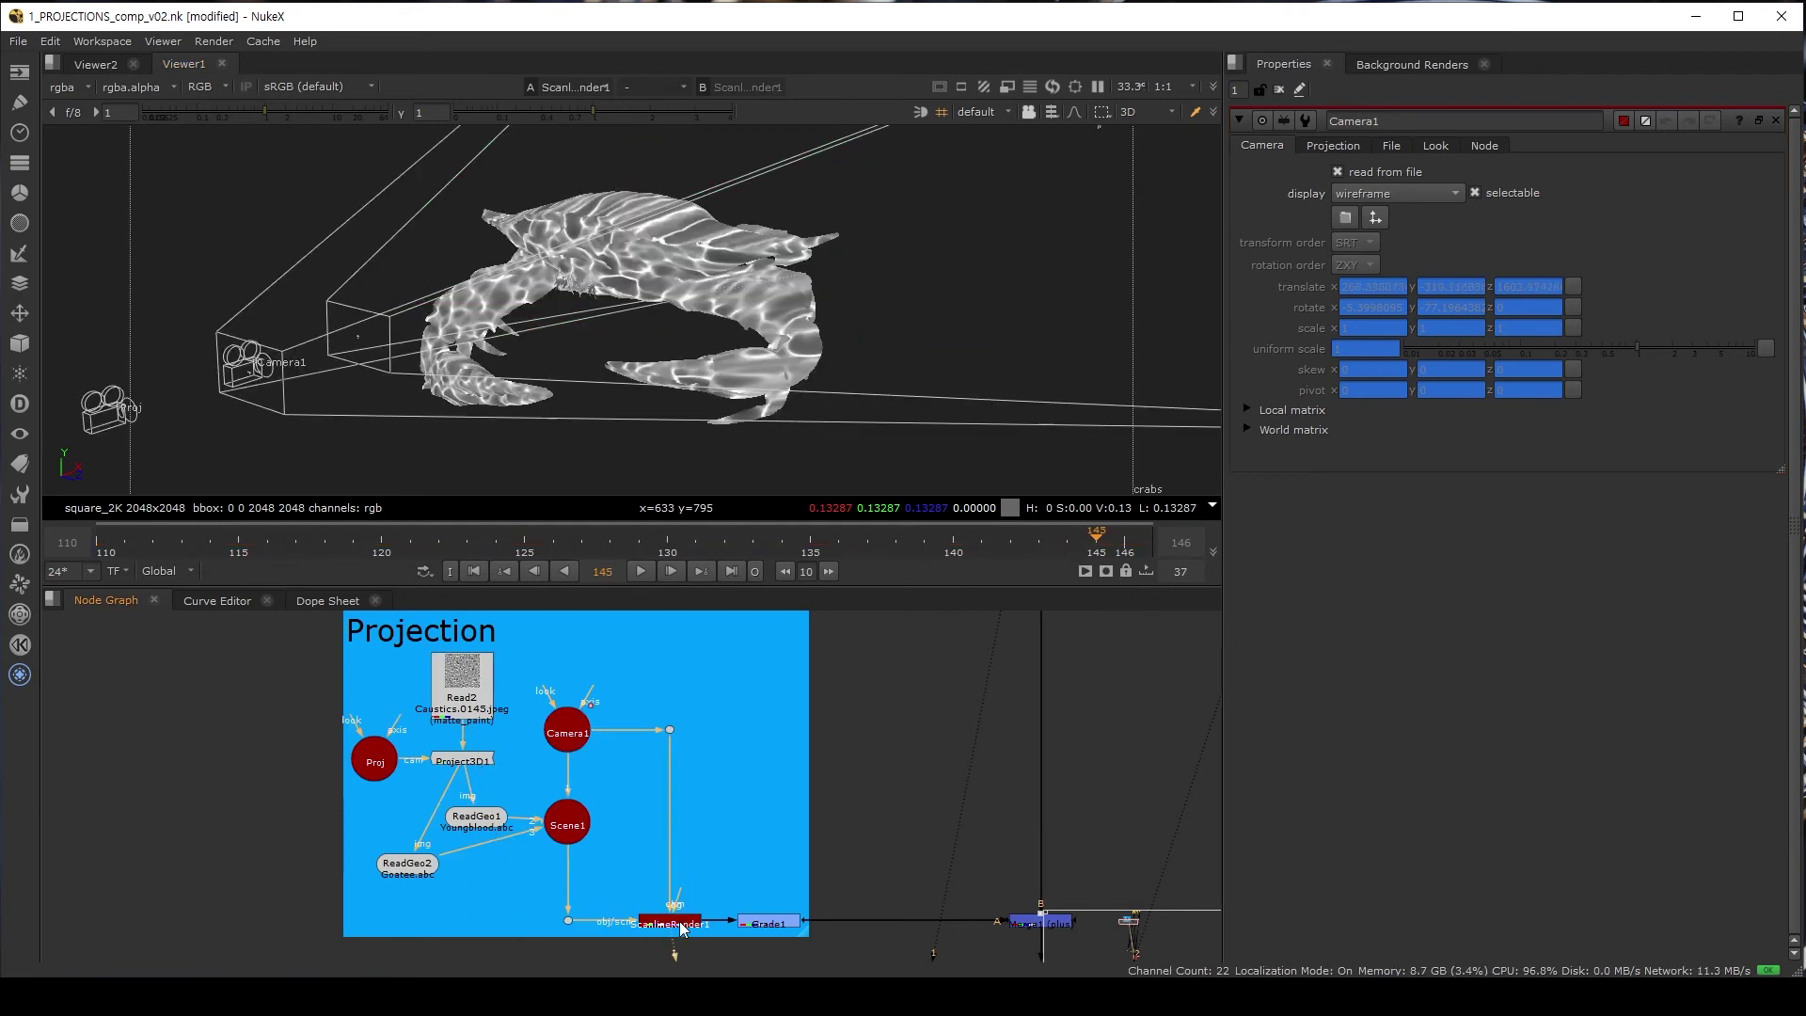
pyautogui.press('Tab')
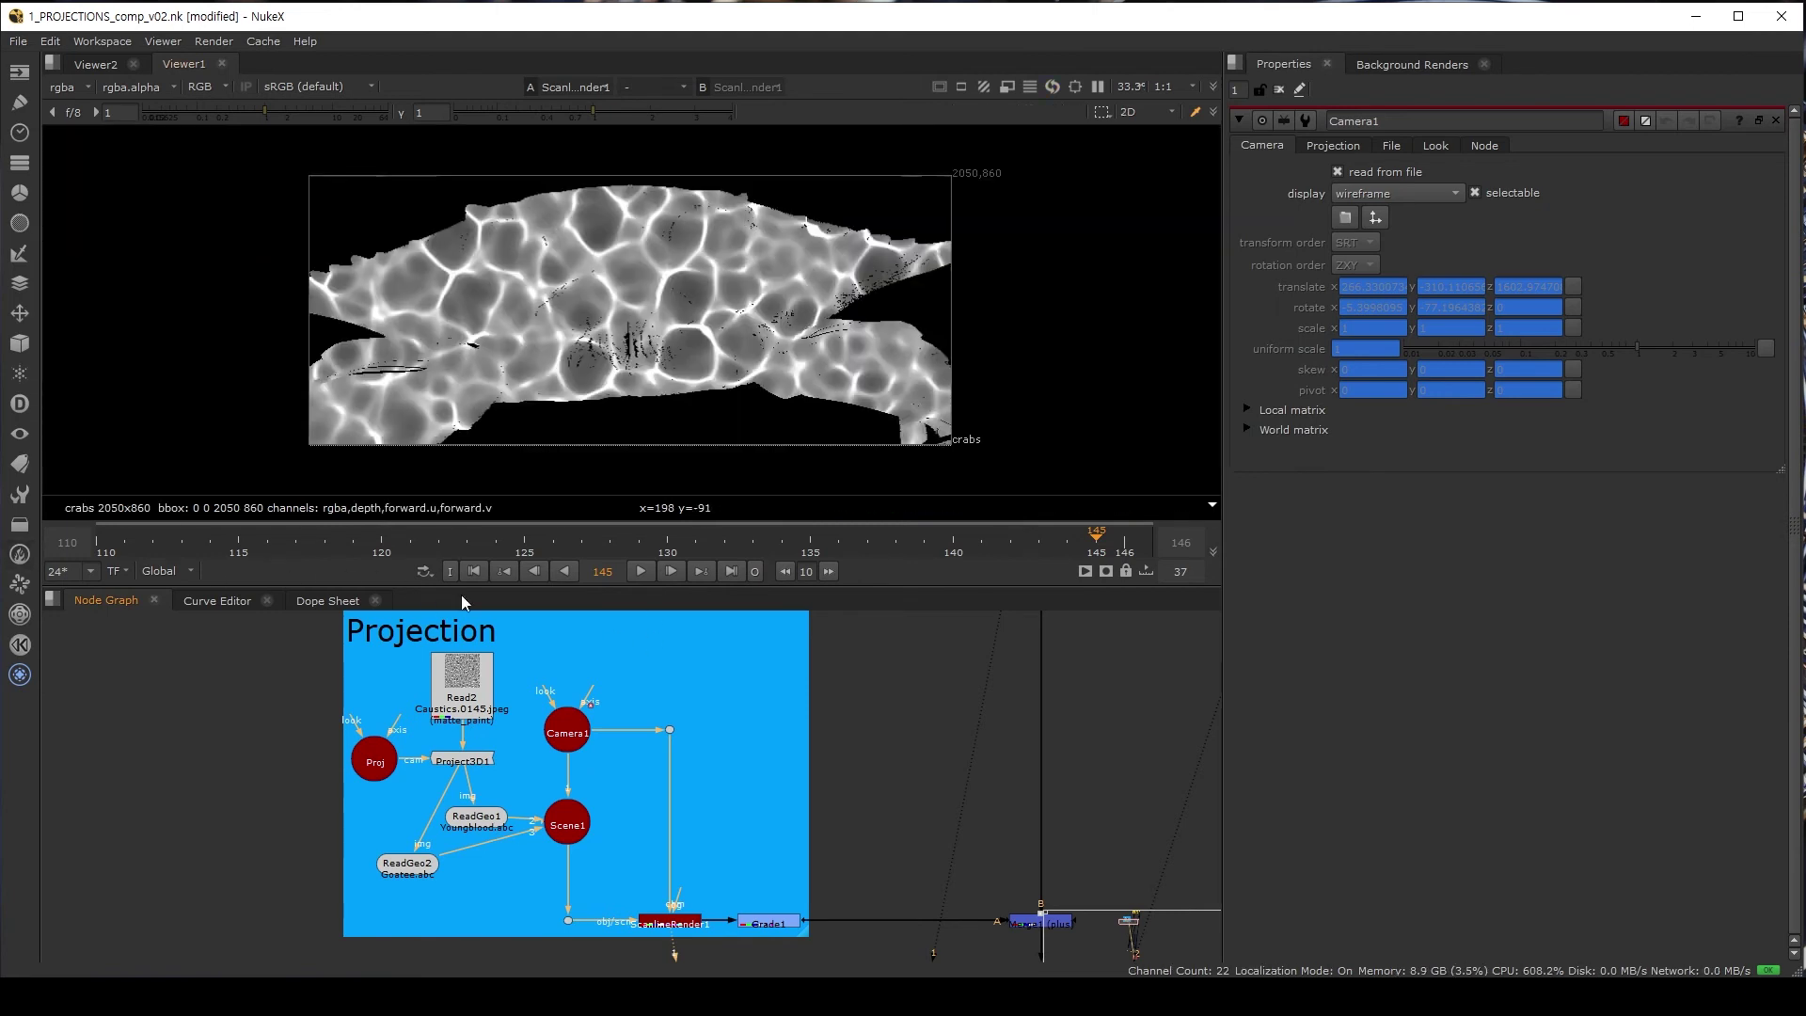
pyautogui.click(639, 573)
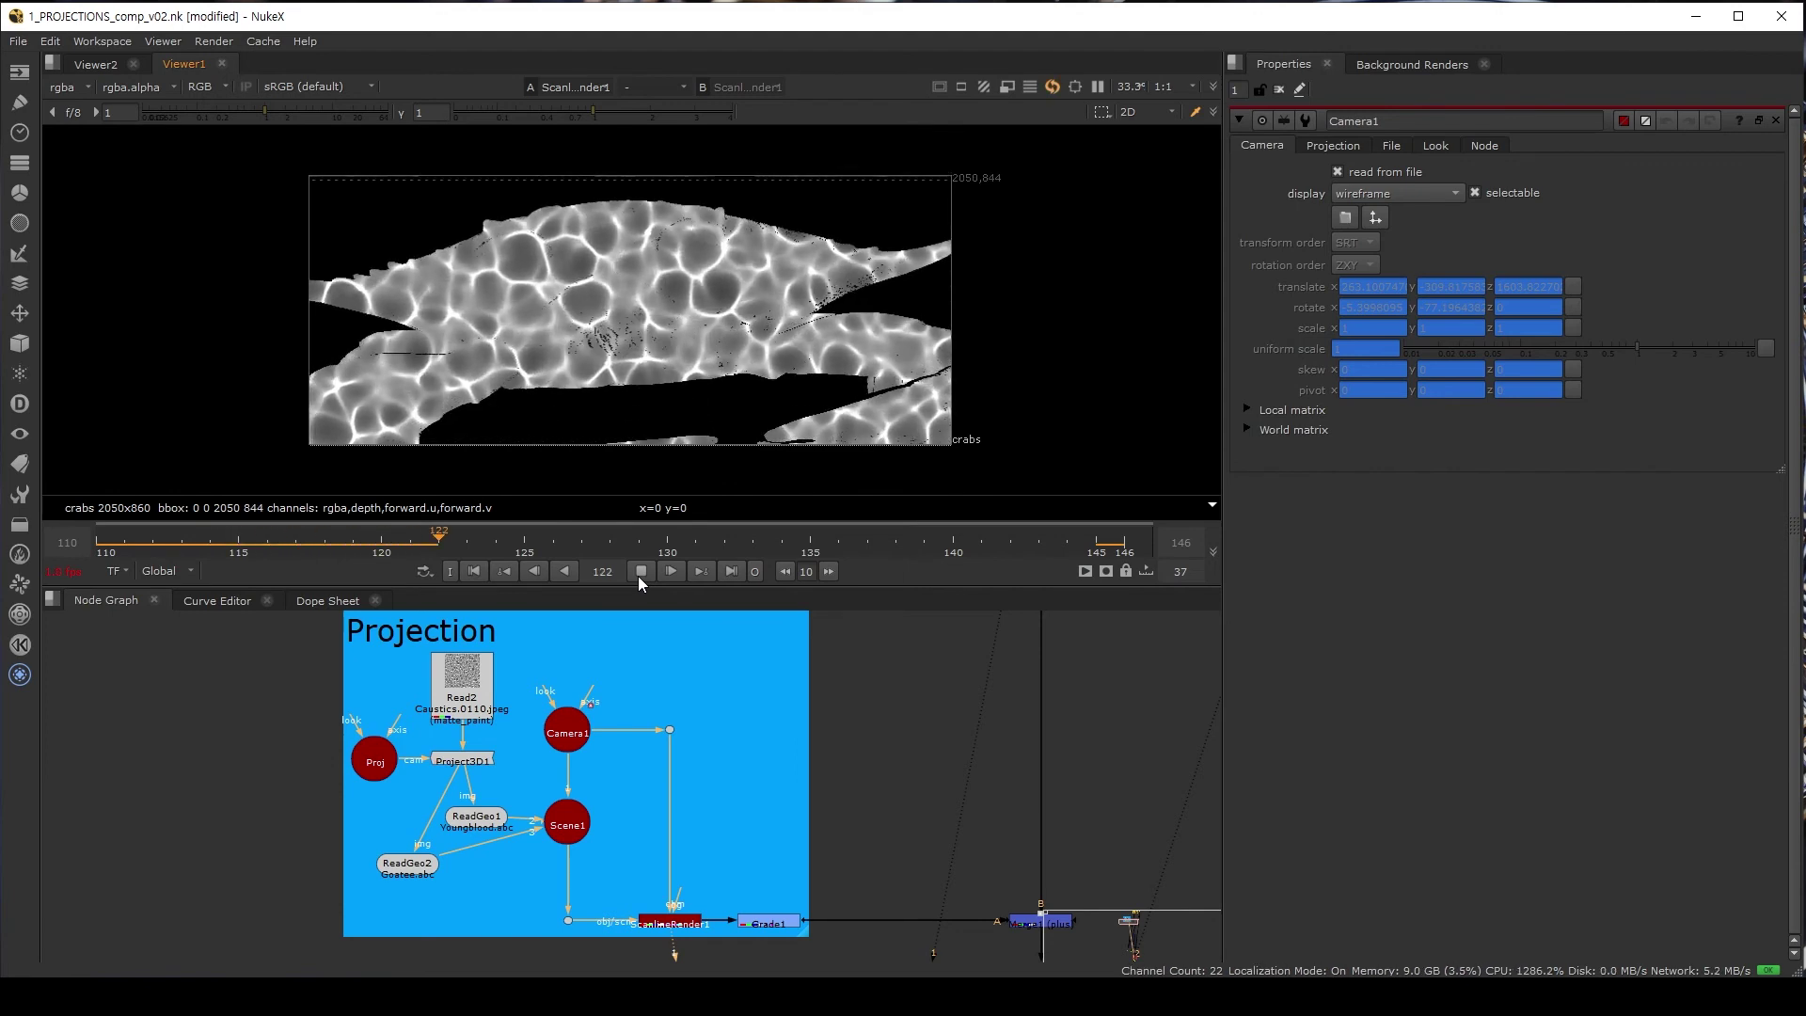
pyautogui.click(639, 572)
# - View Merge1, where the caustics join the crab, and play the result from the first frame
pyautogui.scroll(-2, 883, 839)
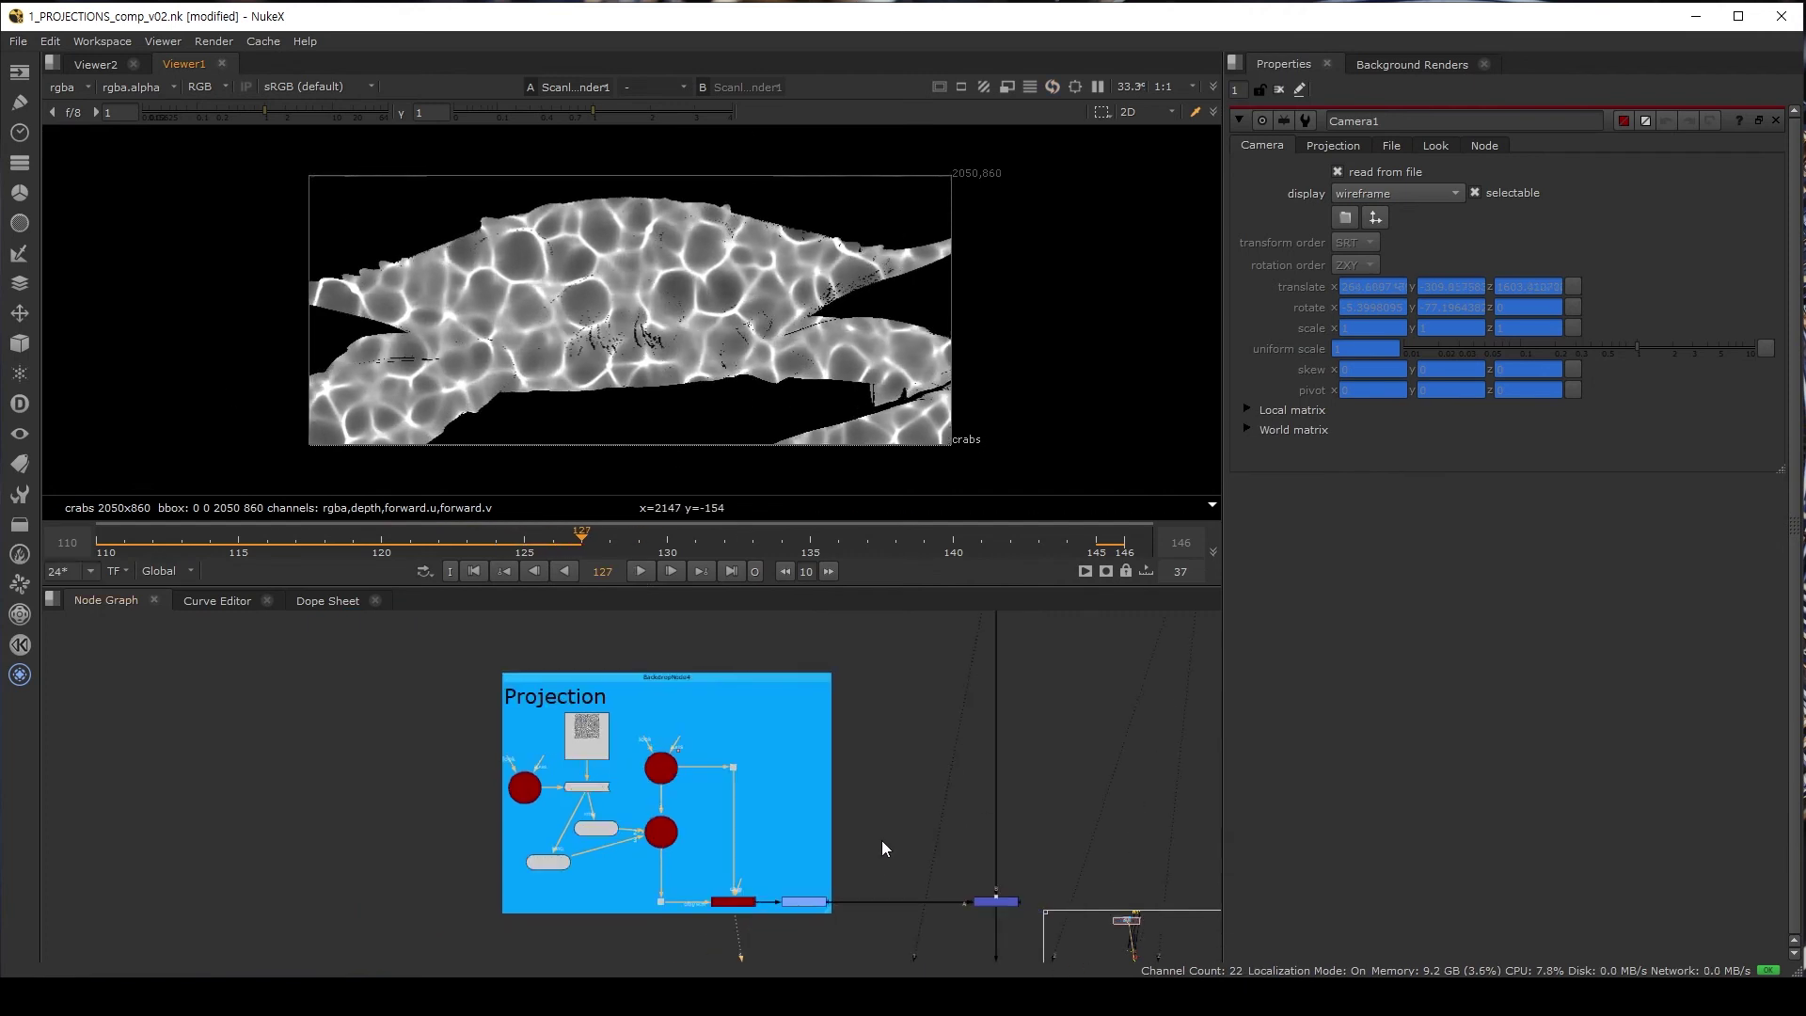
pyautogui.moveTo(883, 839); pyautogui.dragTo(612, 712, button='middle')
pyautogui.click(782, 802)
pyautogui.press('1')
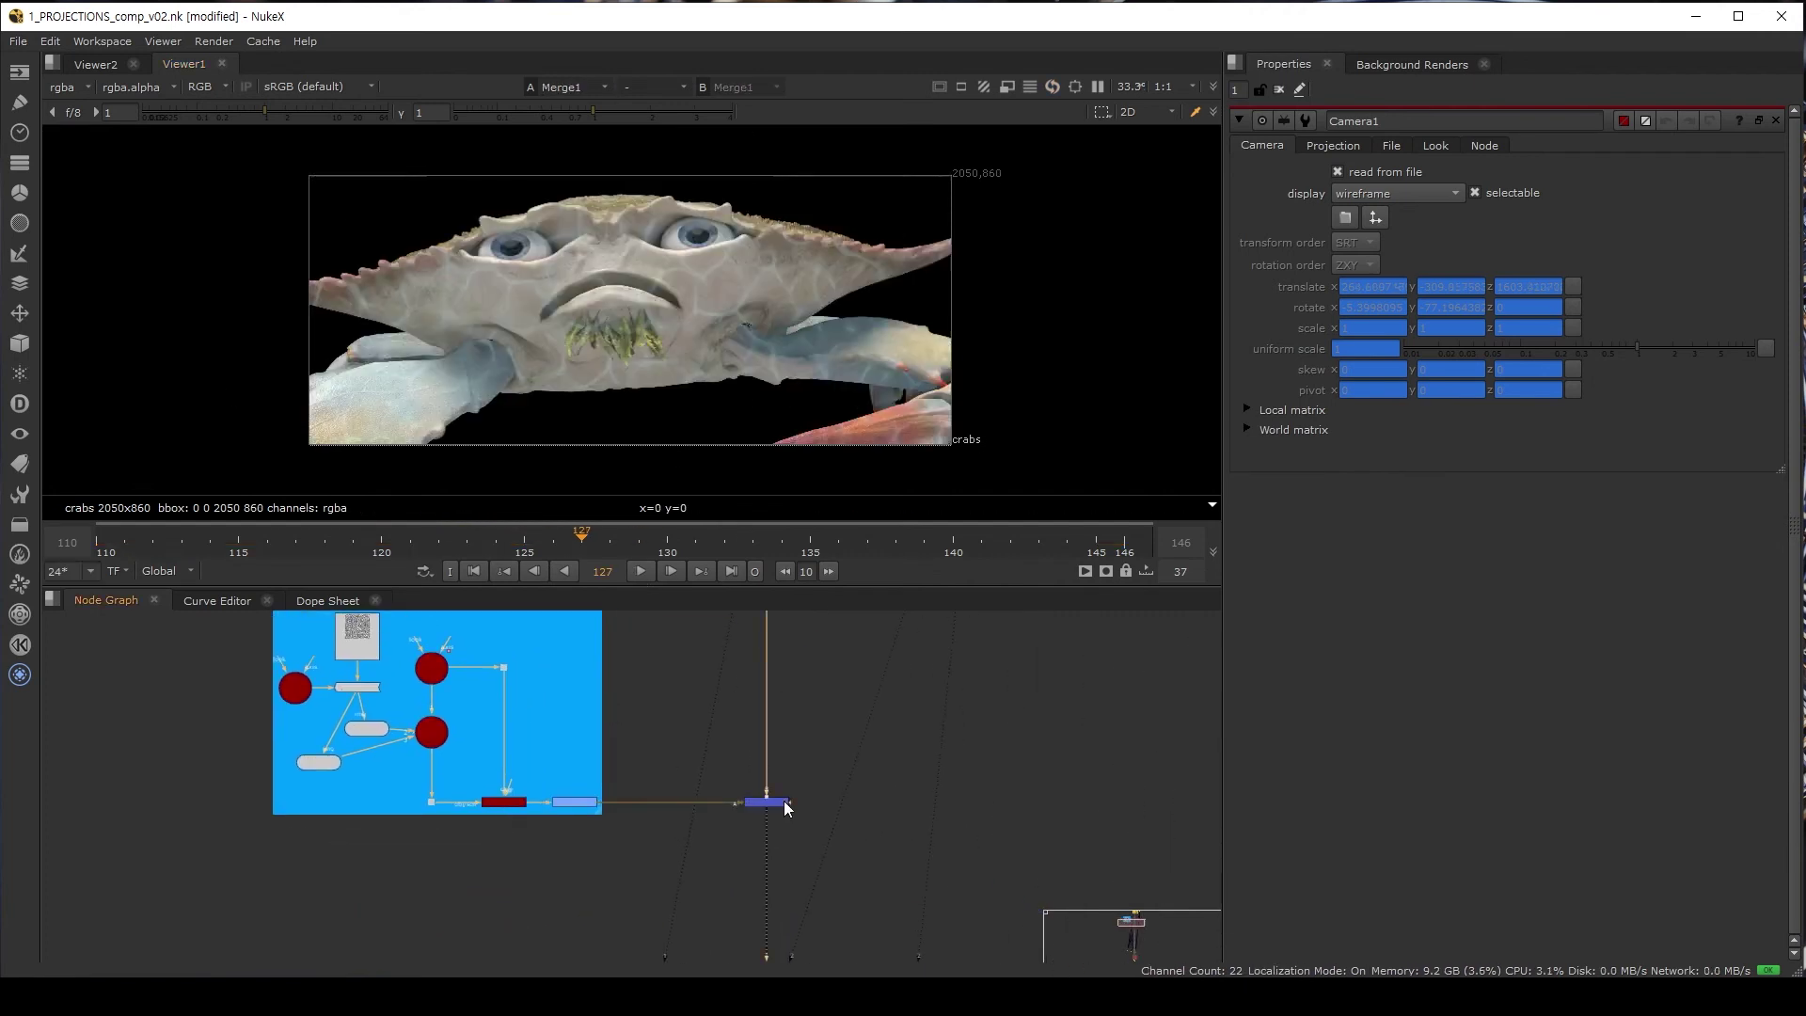
pyautogui.click(474, 571)
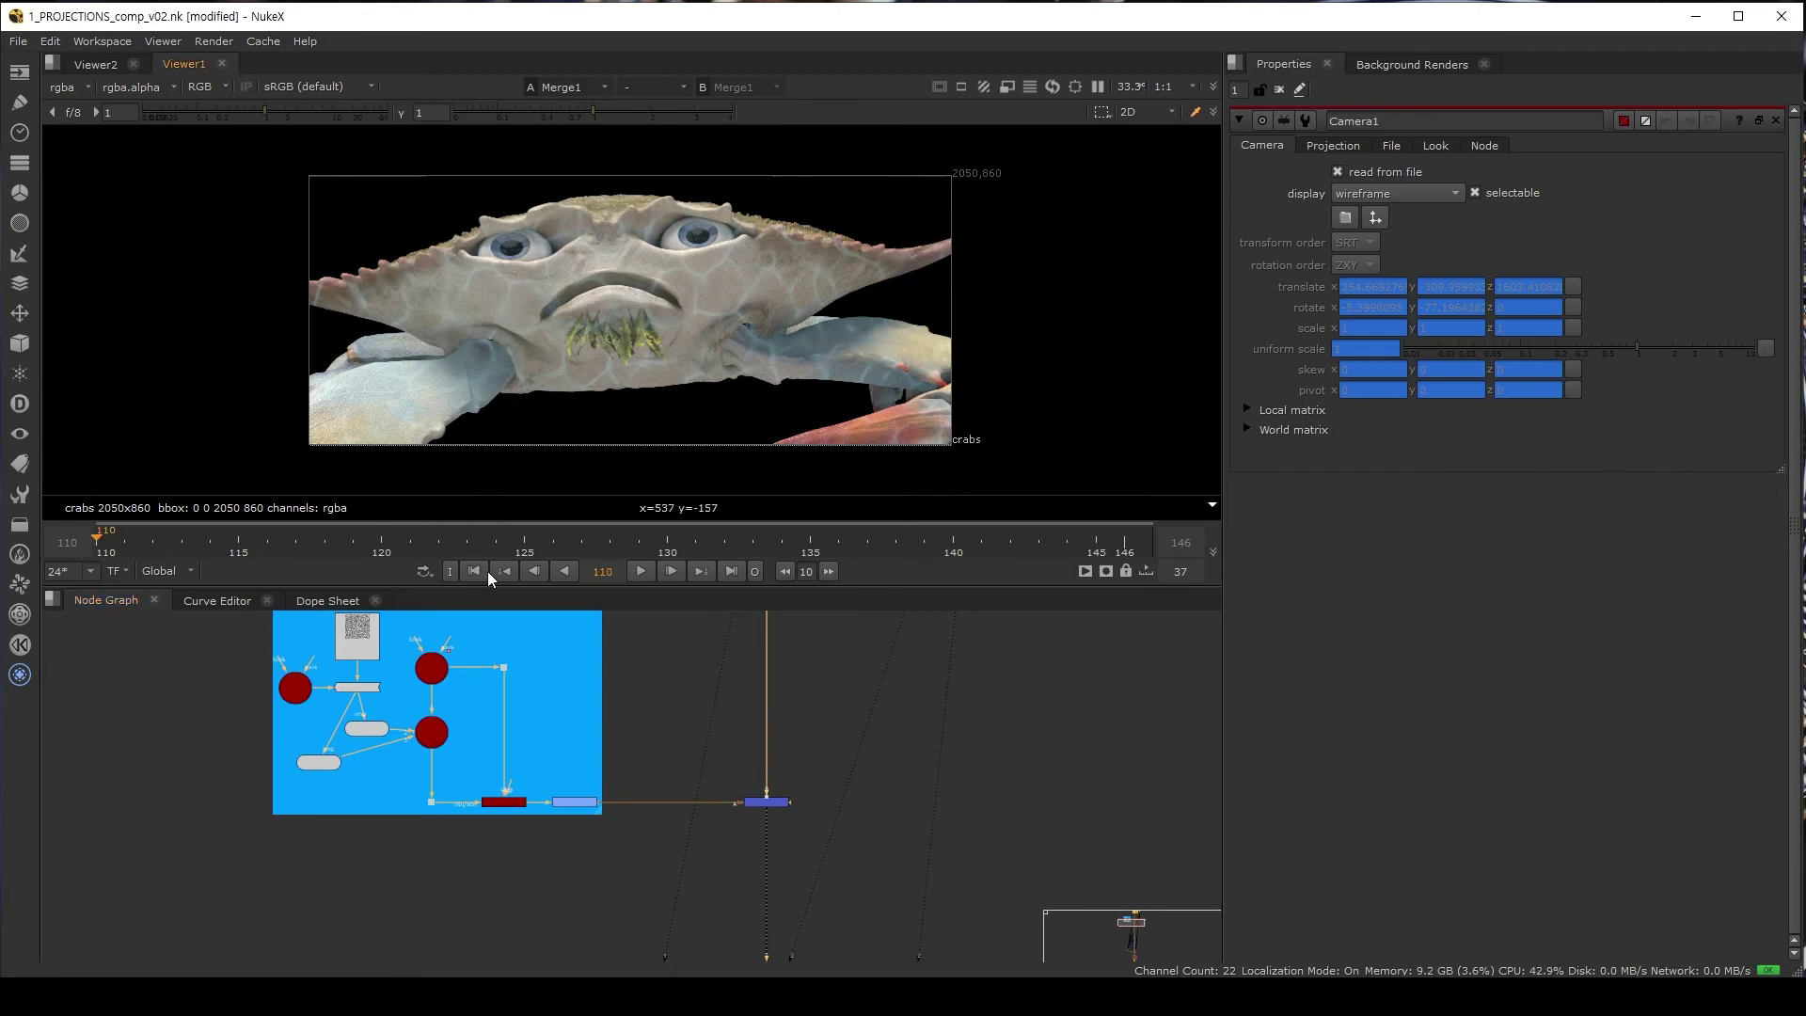
pyautogui.click(634, 574)
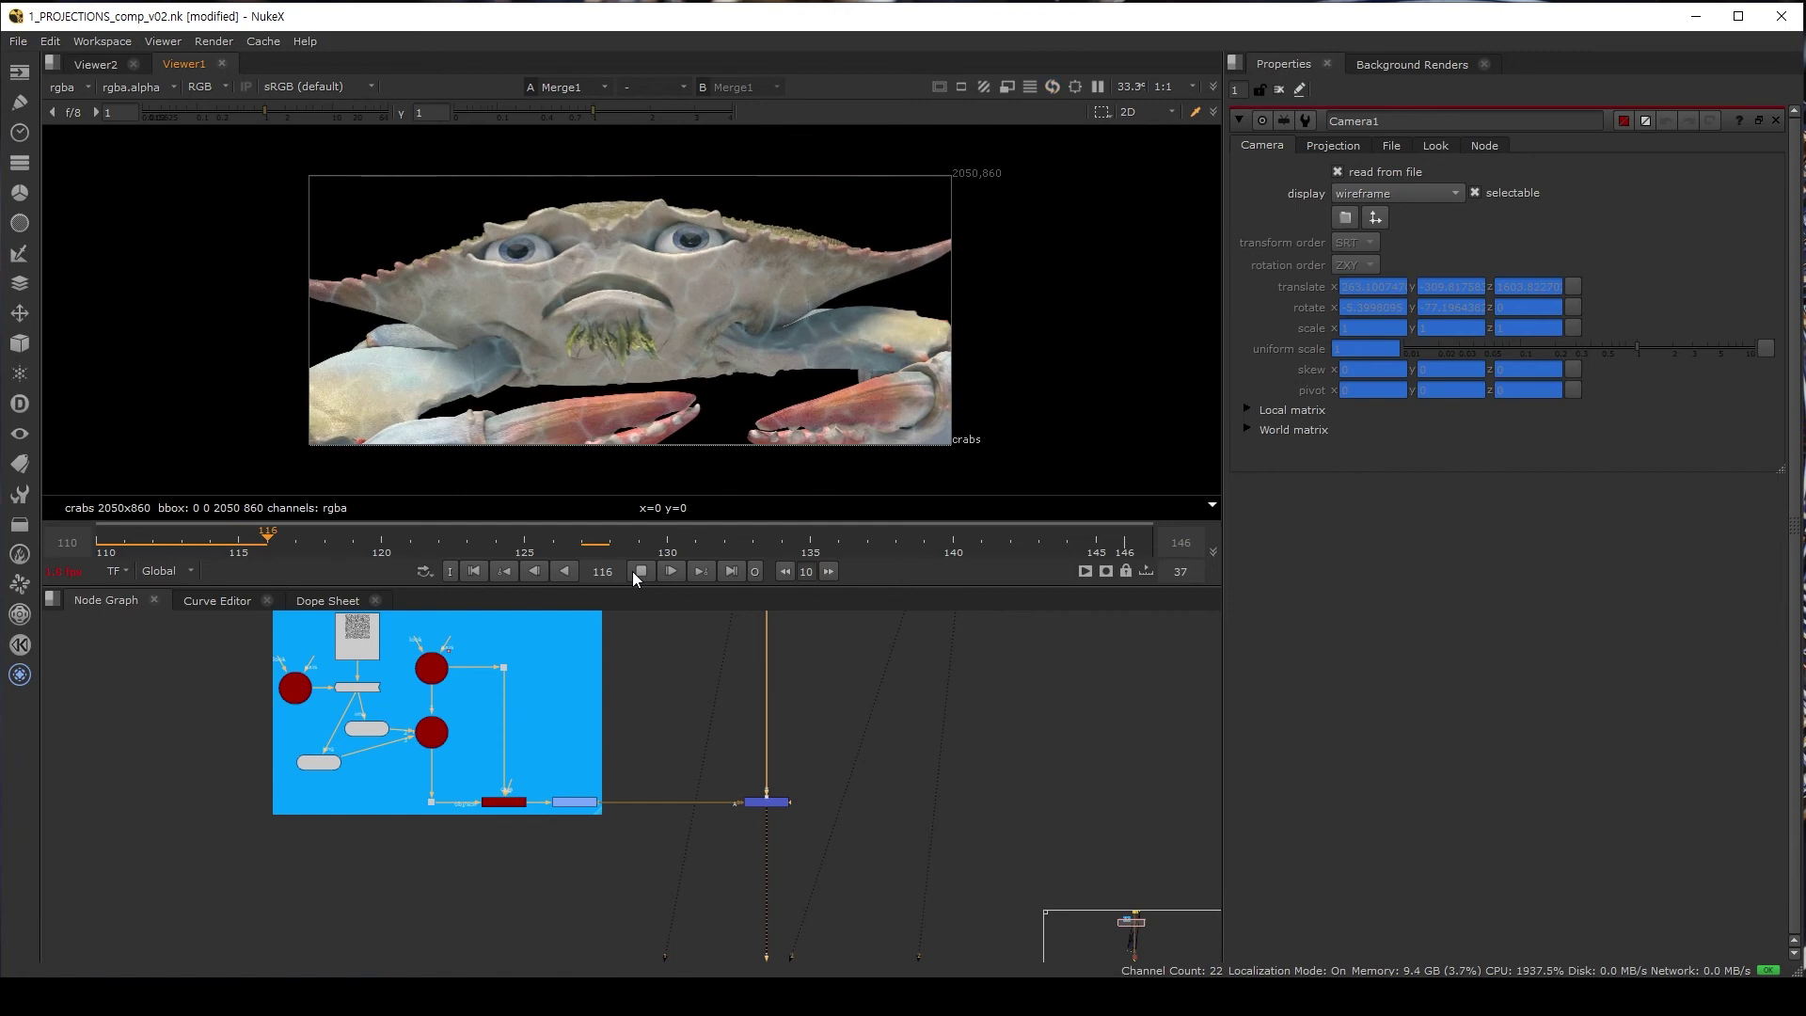
pyautogui.click(639, 571)
# - View the Write1 output below the Diffusion & Grain section and play it from the first frame
pyautogui.scroll(-2, 748, 890)
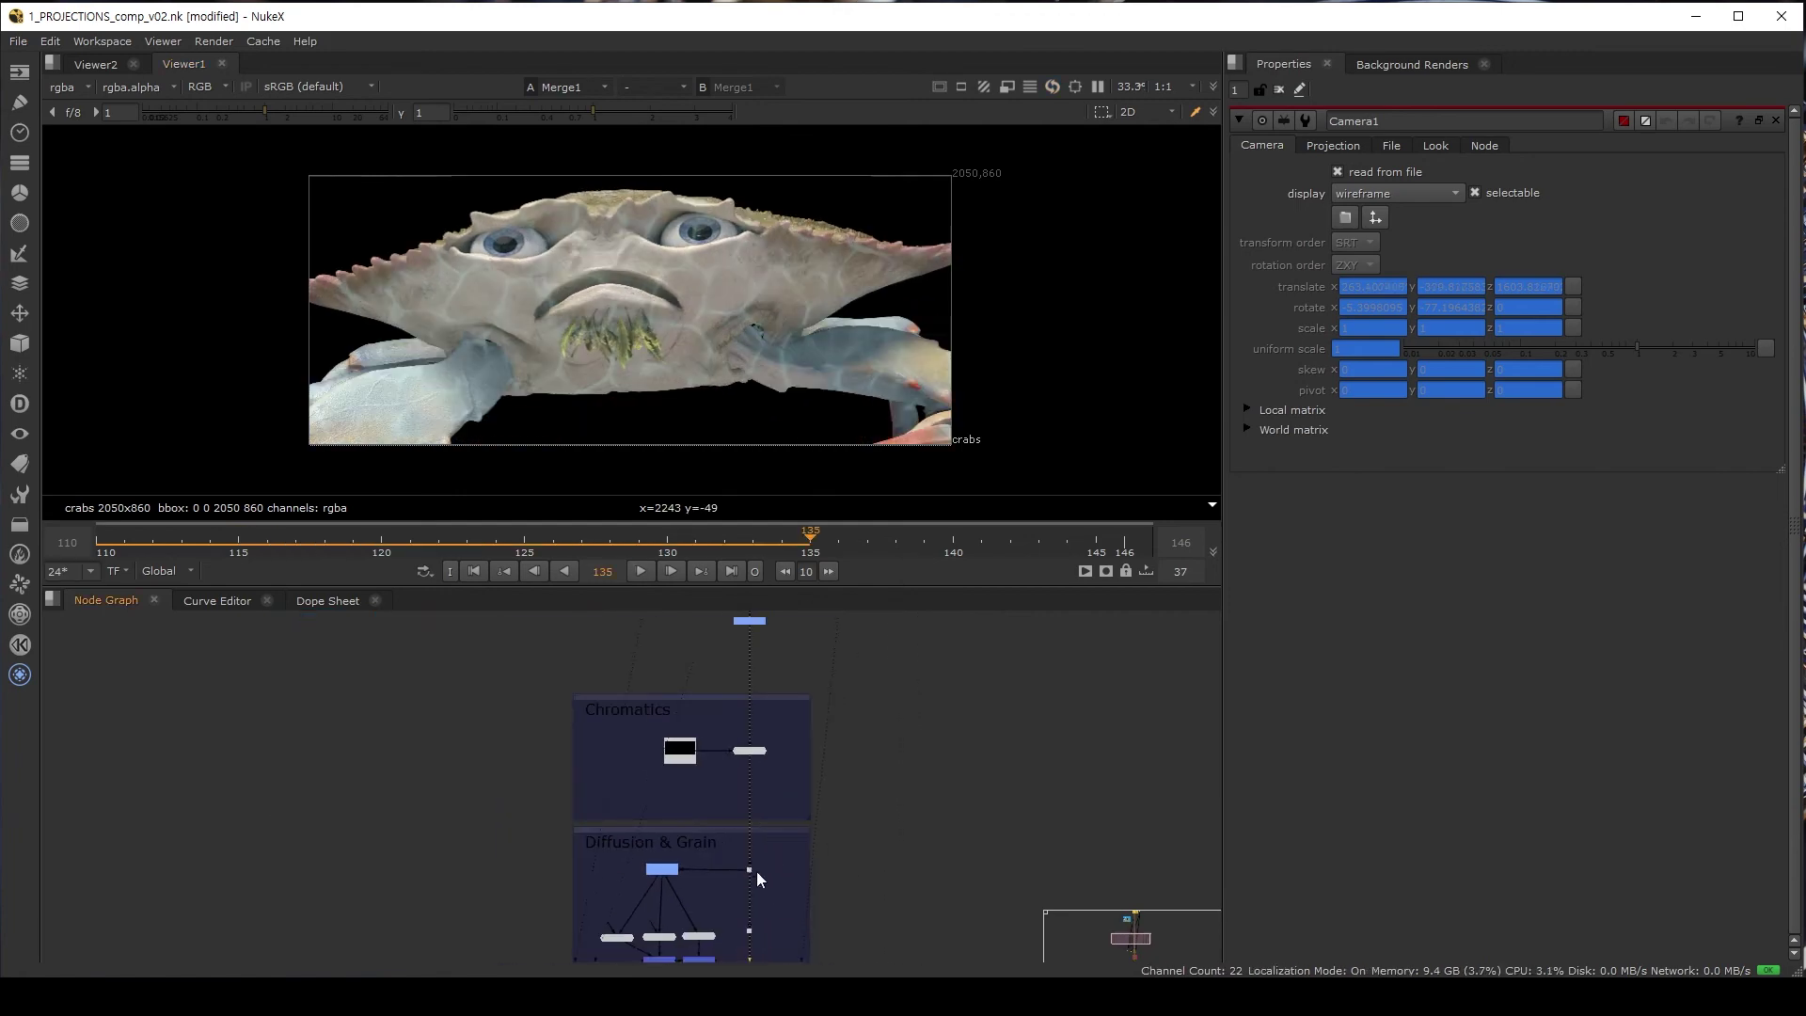
pyautogui.moveTo(772, 909); pyautogui.dragTo(758, 837, button='middle')
pyautogui.click(643, 942)
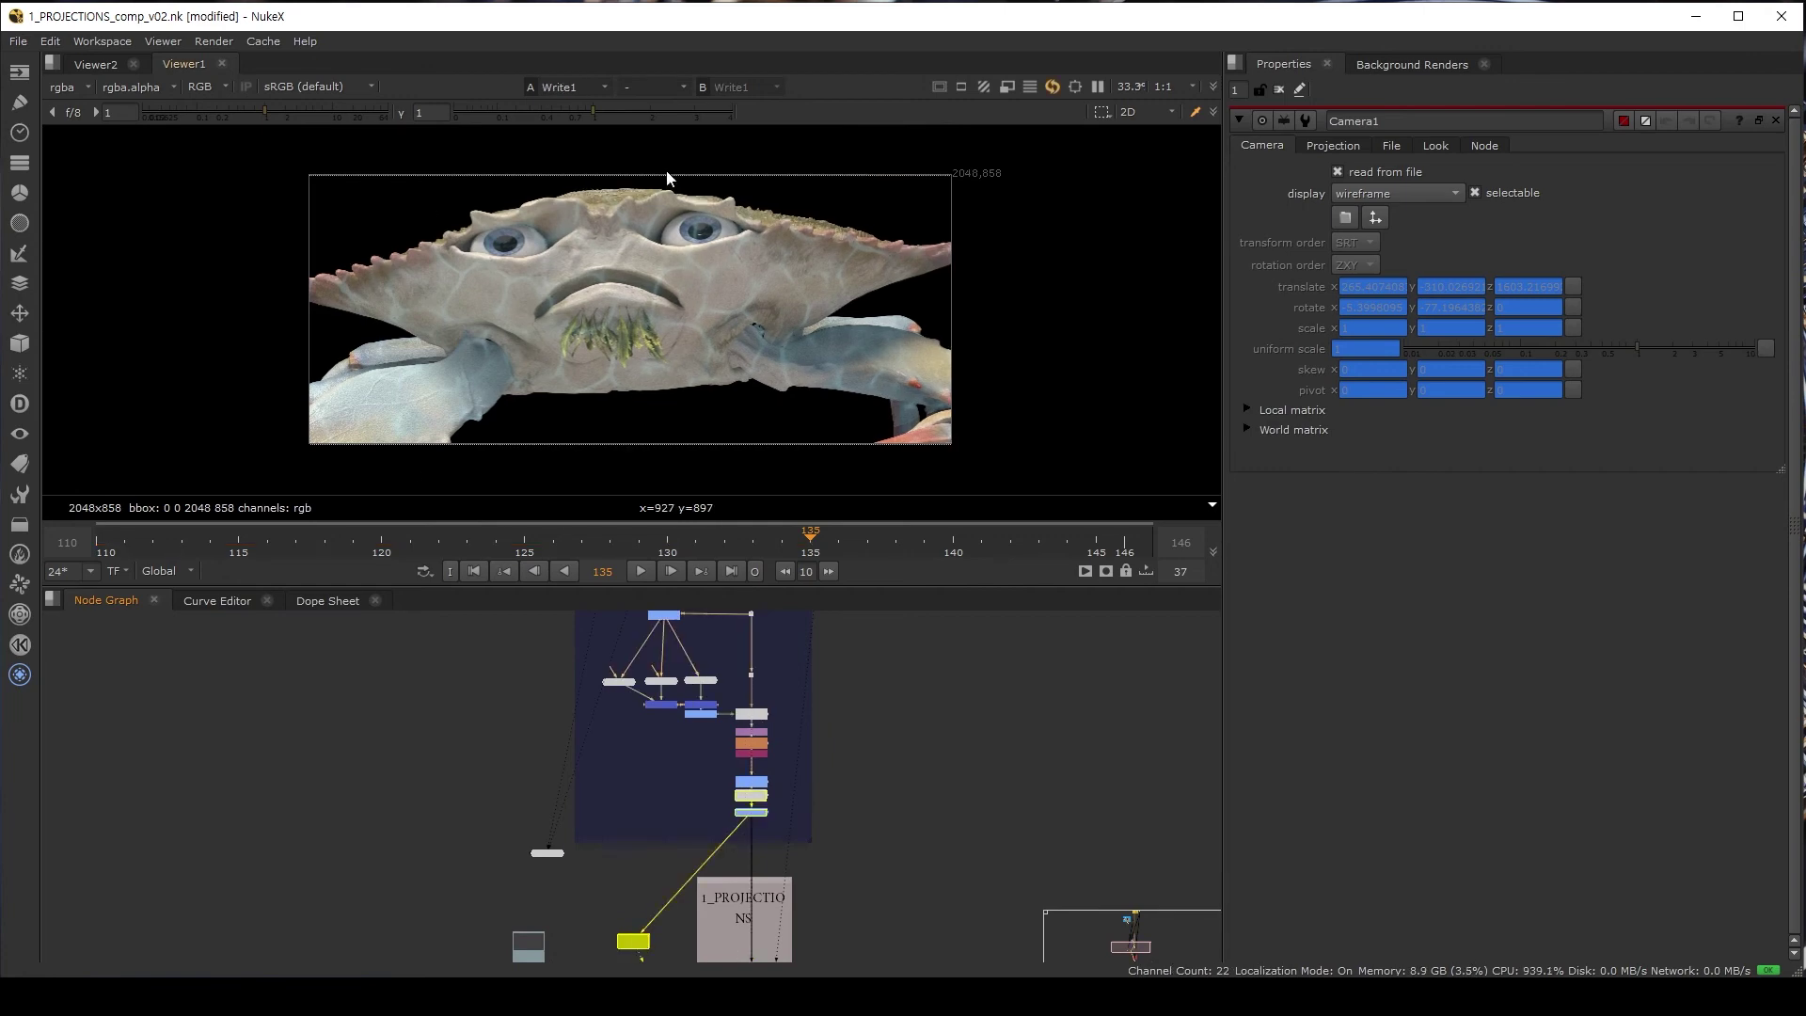
pyautogui.press('1')
pyautogui.click(475, 571)
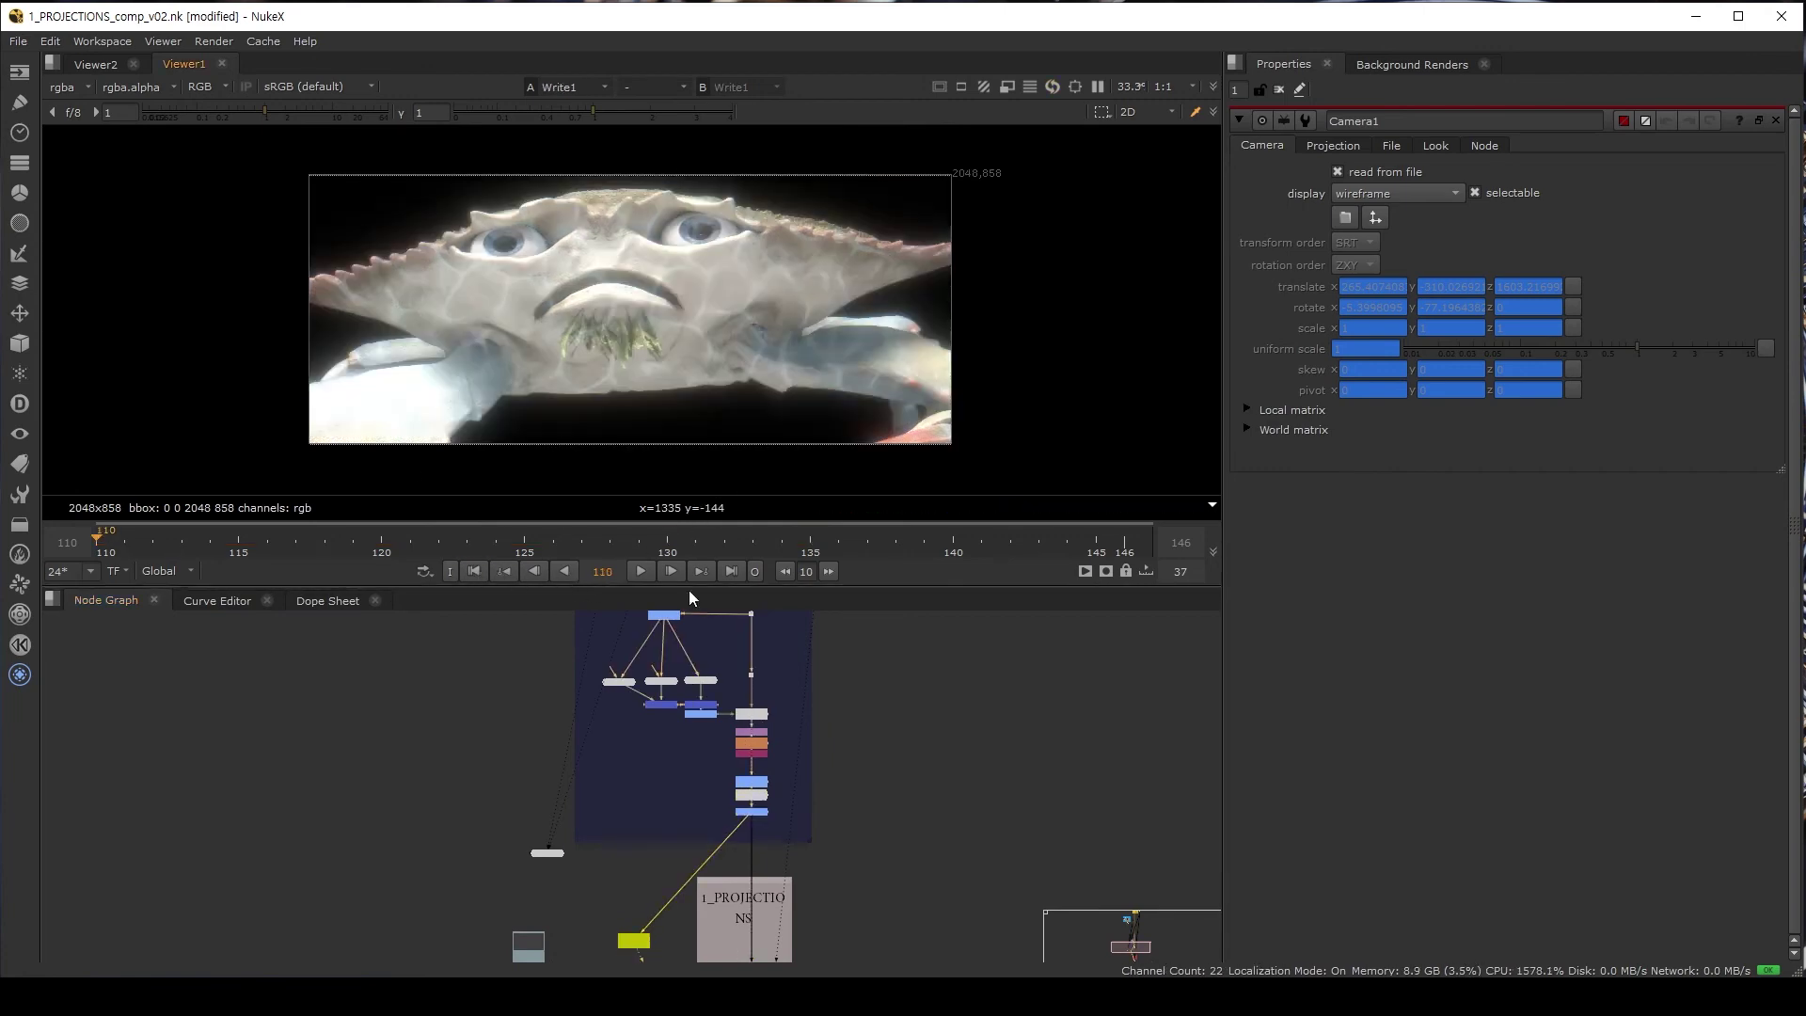
pyautogui.press('l')
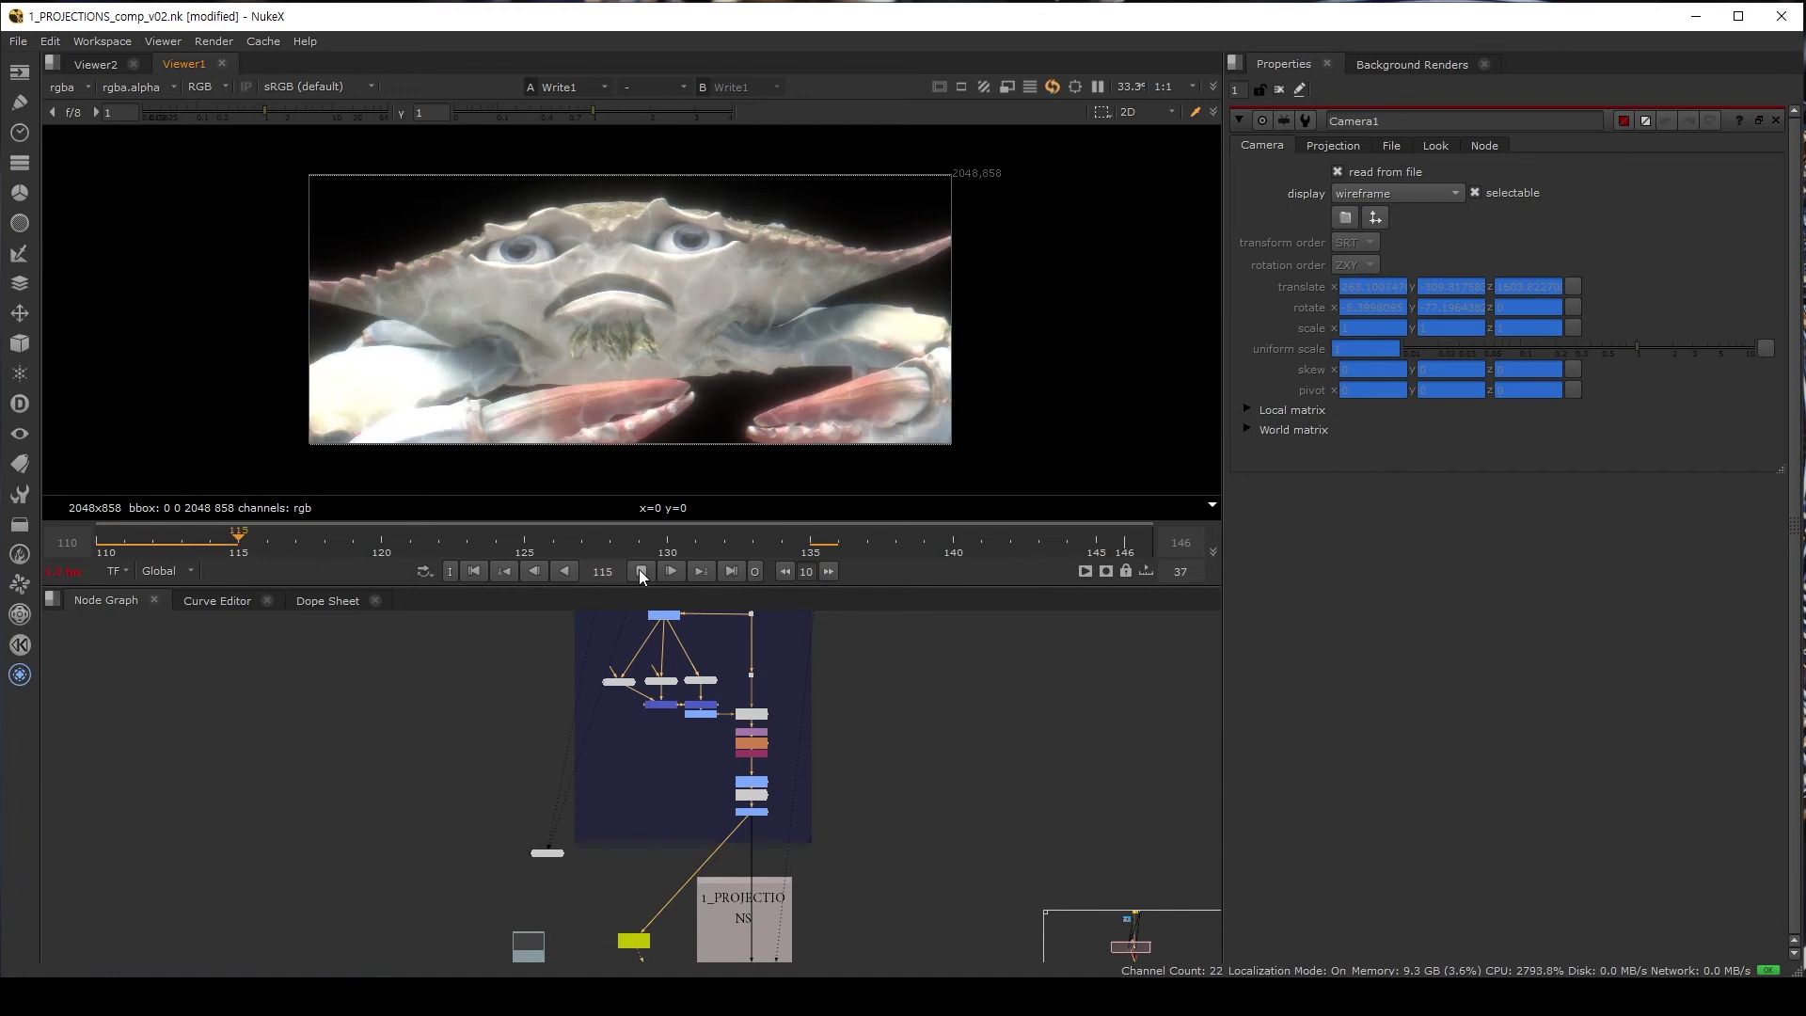
pyautogui.click(640, 571)
# - View the pre-rendered Read4 clip beside the CG section and play it from the first frame
pyautogui.scroll(5, 877, 685)
pyautogui.scroll(10, 908, 828)
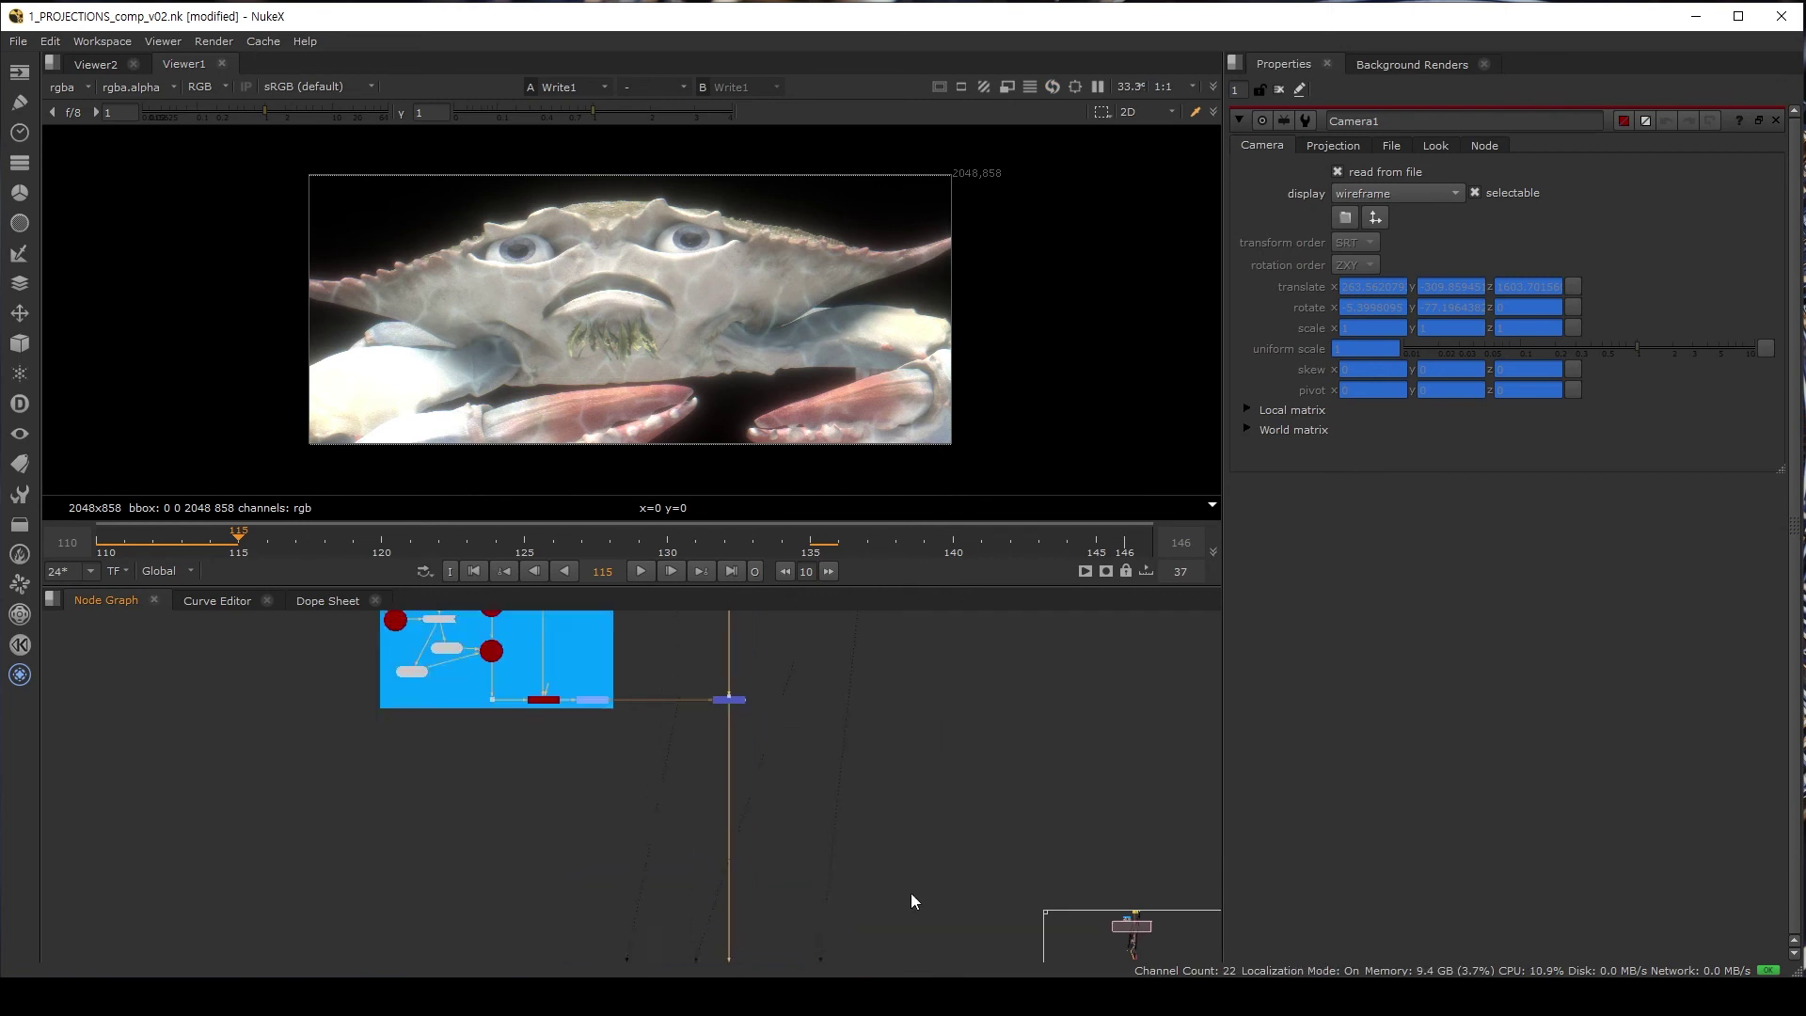
pyautogui.press('1')
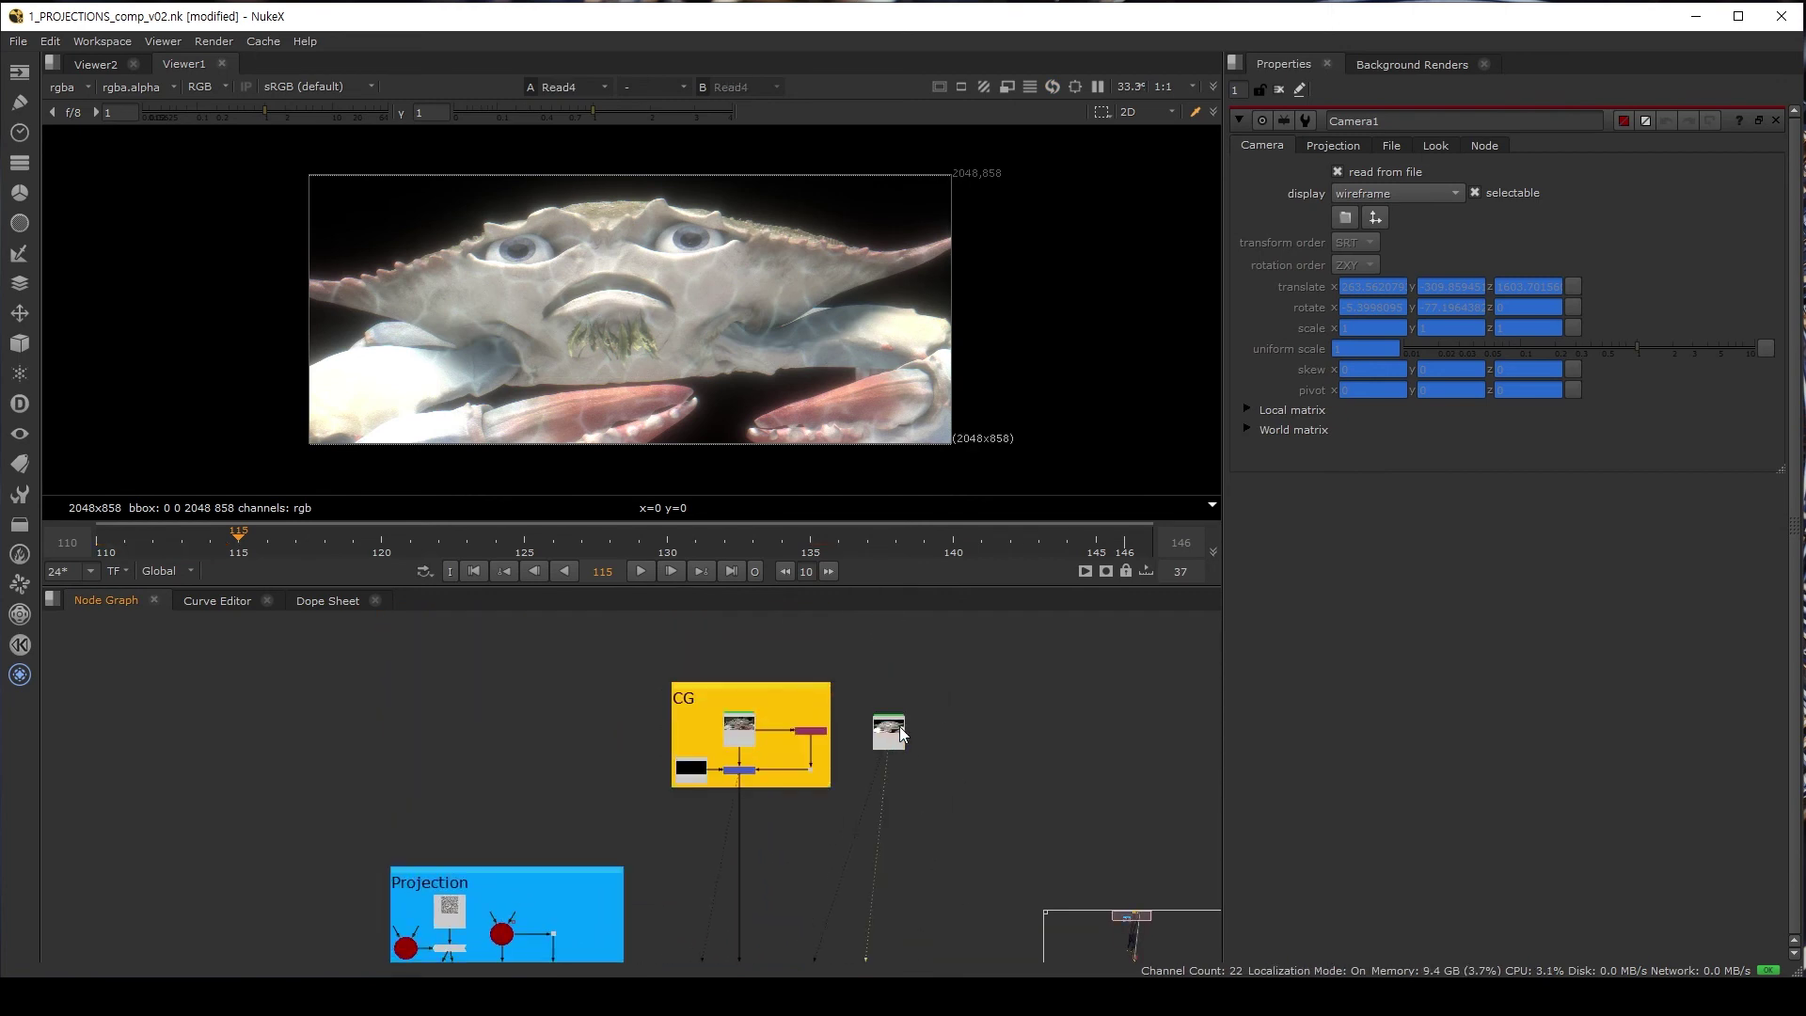
pyautogui.click(475, 571)
pyautogui.click(640, 571)
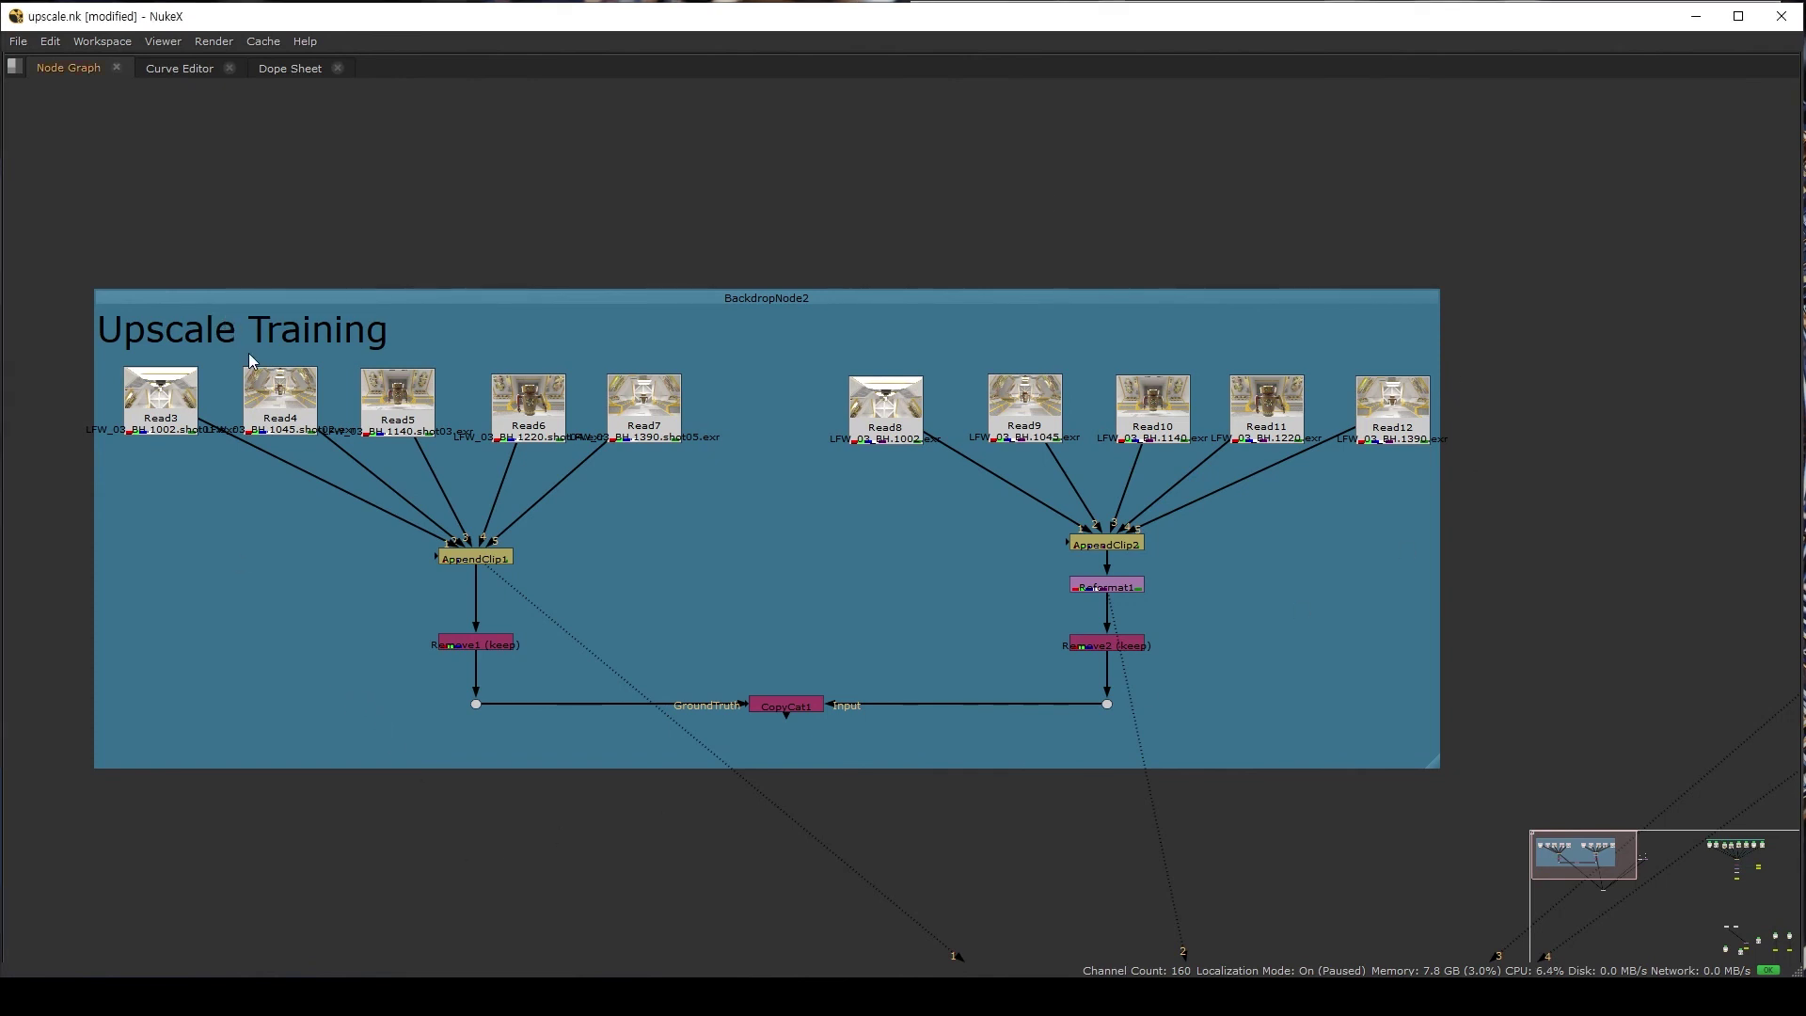
# - In upscale.nk, highlight the ground-truth Read nodes and the input Read nodes of the Upscale Training section in turn
pyautogui.moveTo(98, 342); pyautogui.dragTo(747, 482)
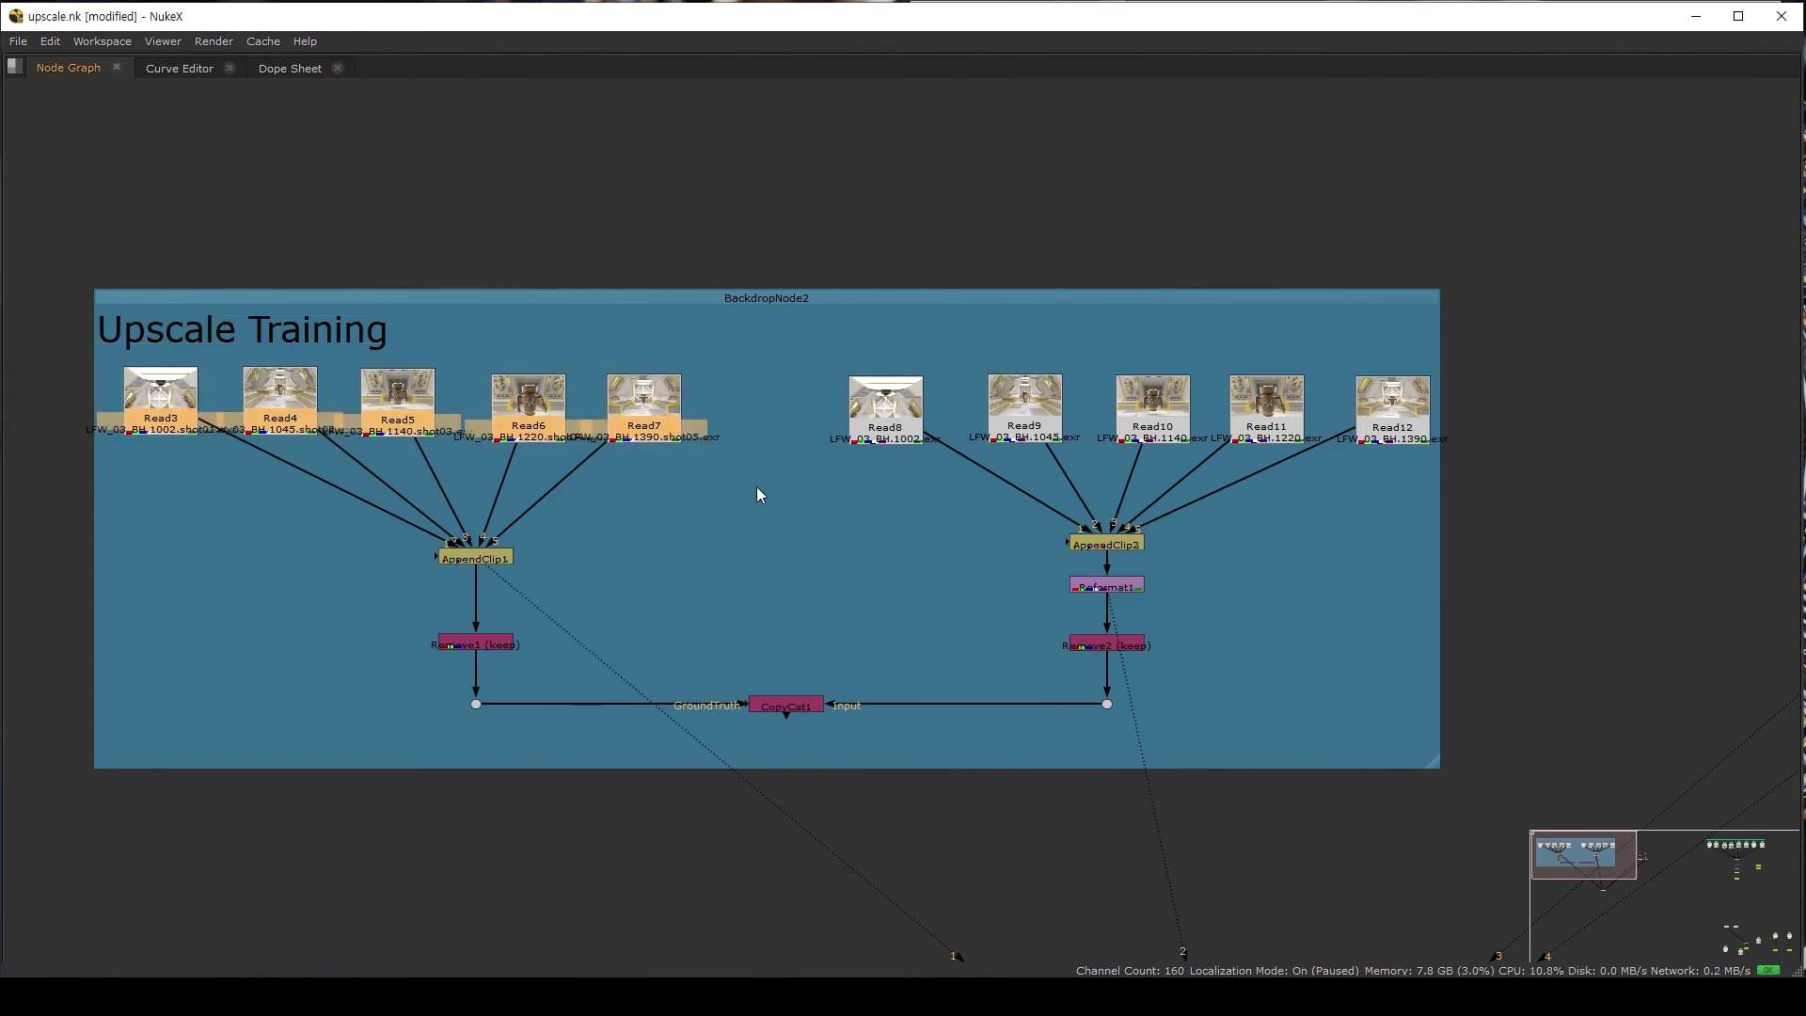
pyautogui.click(747, 482)
pyautogui.moveTo(796, 338); pyautogui.dragTo(1514, 501)
pyautogui.click(786, 381)
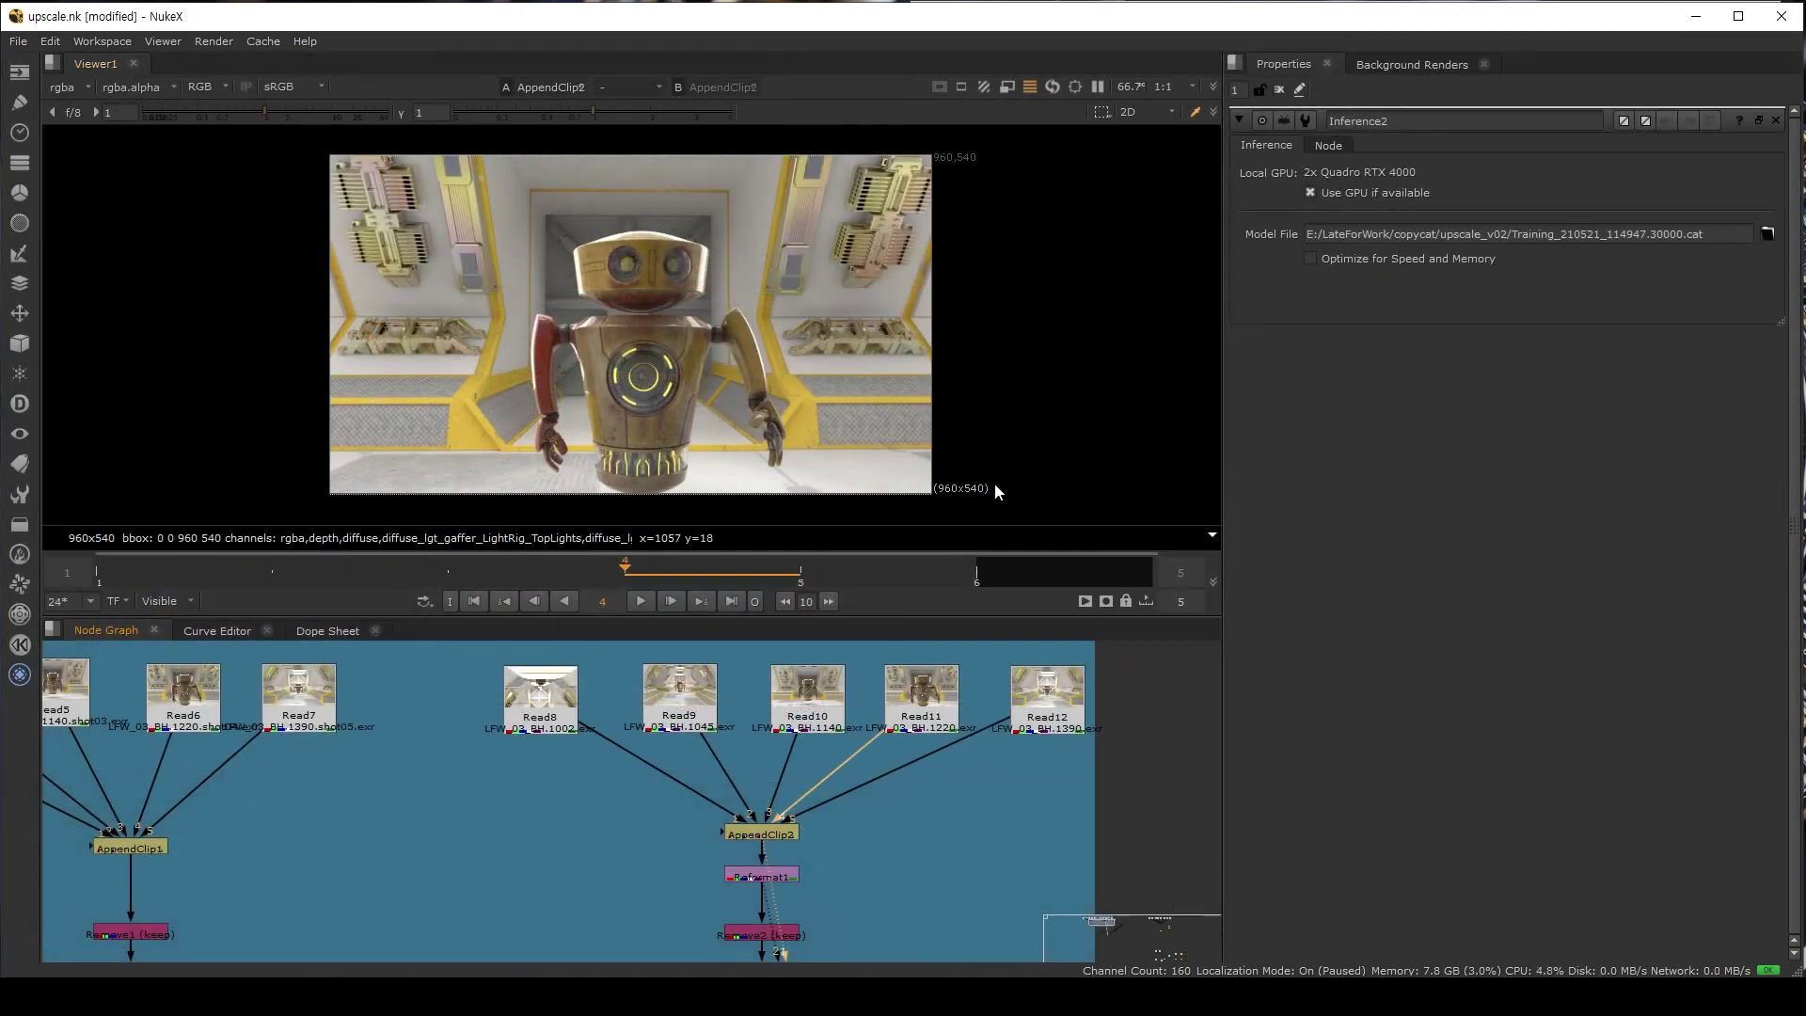
# - Compare the AppendClip2 input frames with their Reformat1 version, and view the AppendClip1 ground-truth frames
pyautogui.click(753, 877)
pyautogui.press('1')
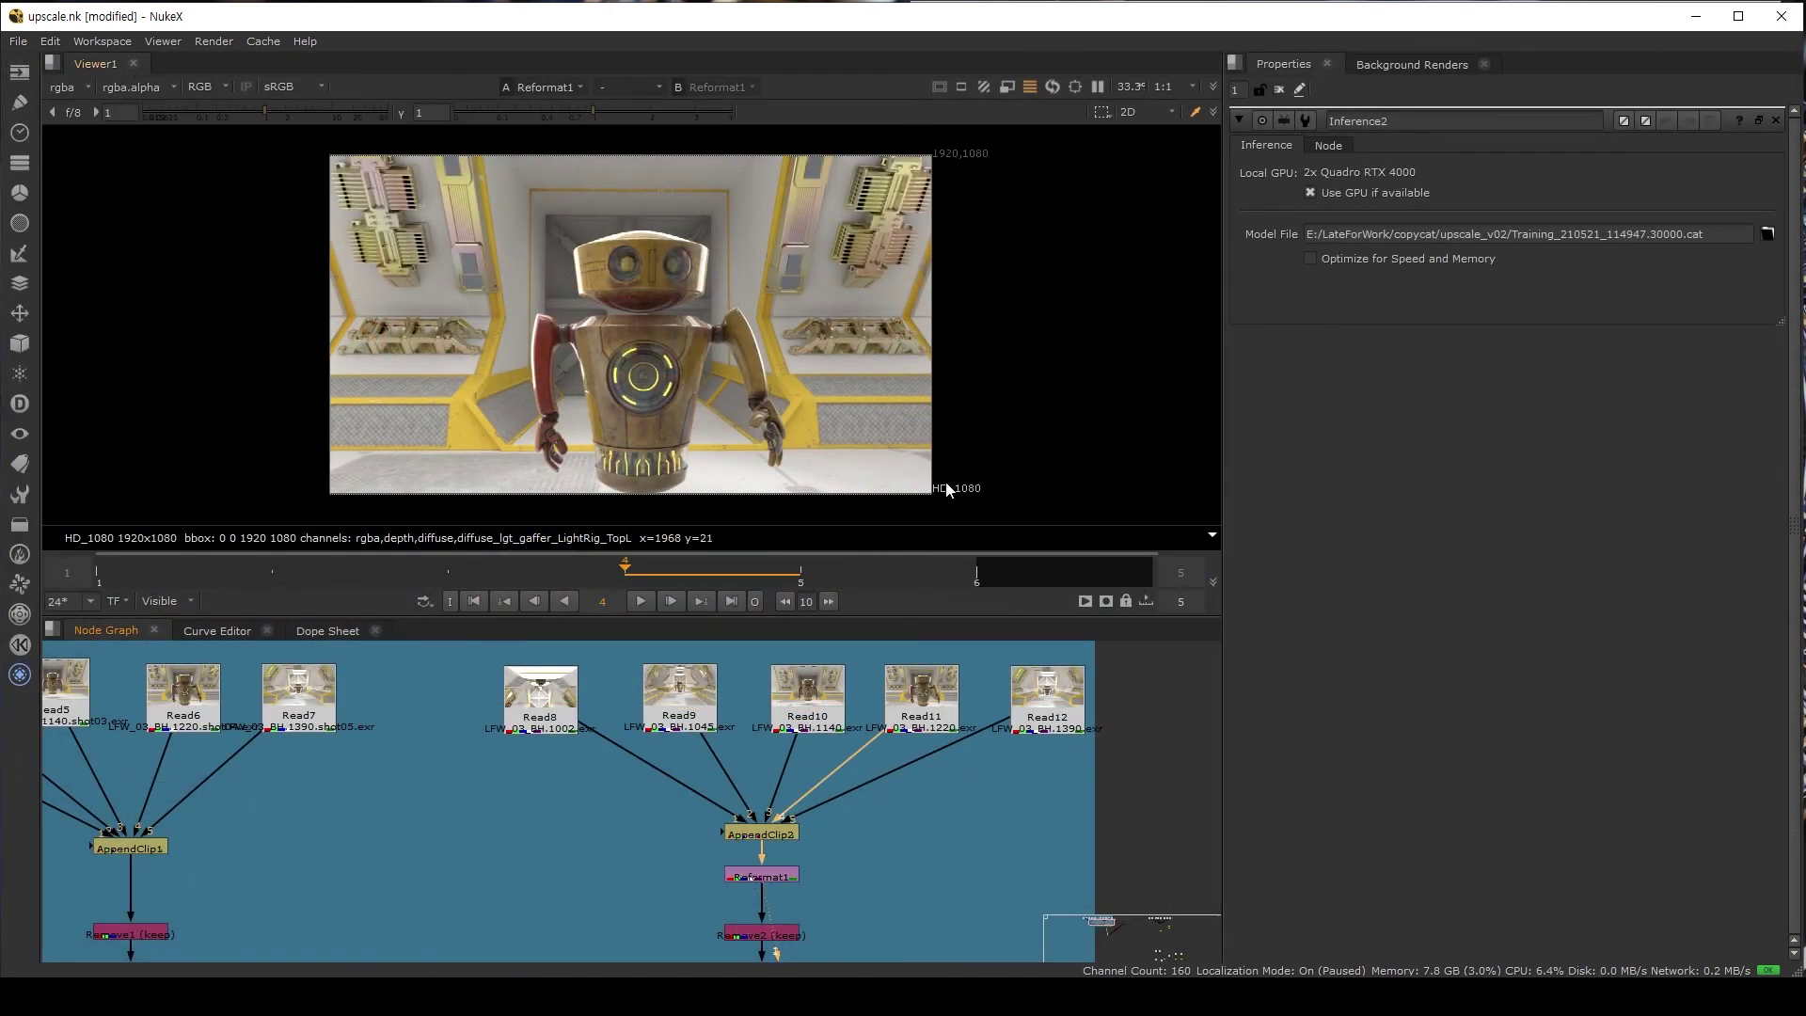
pyautogui.press('2')
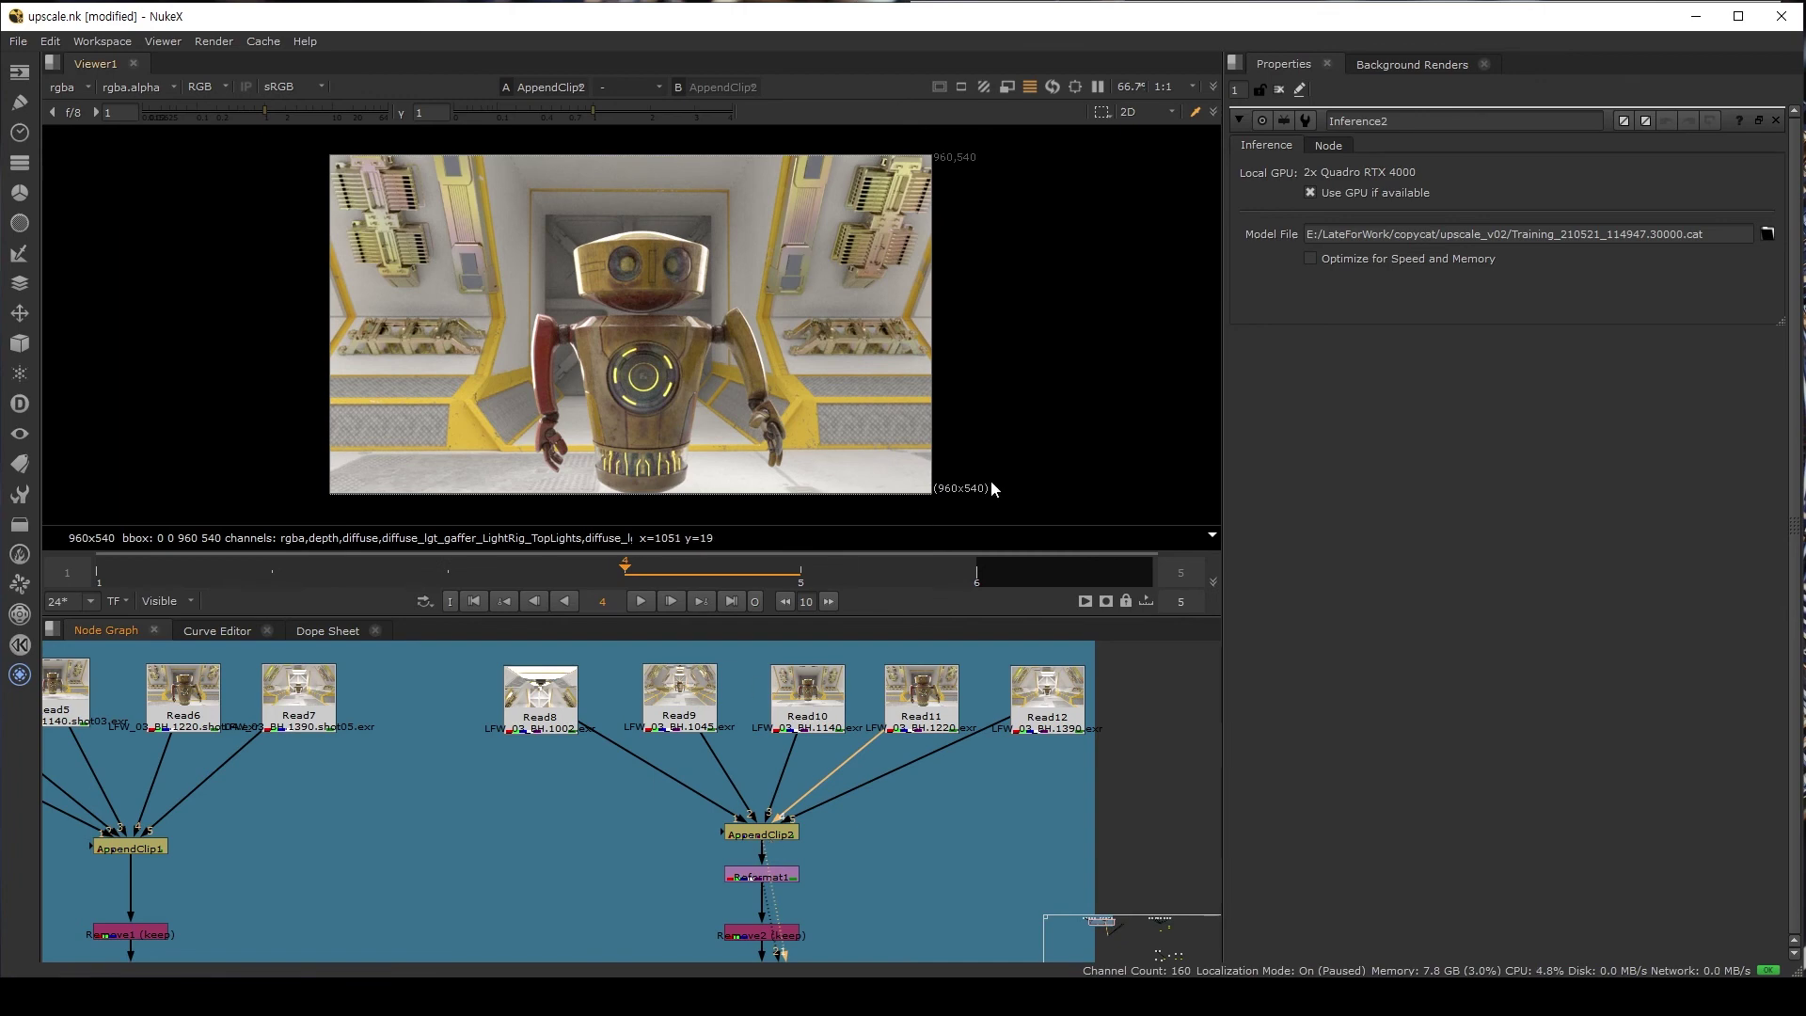
pyautogui.press('1')
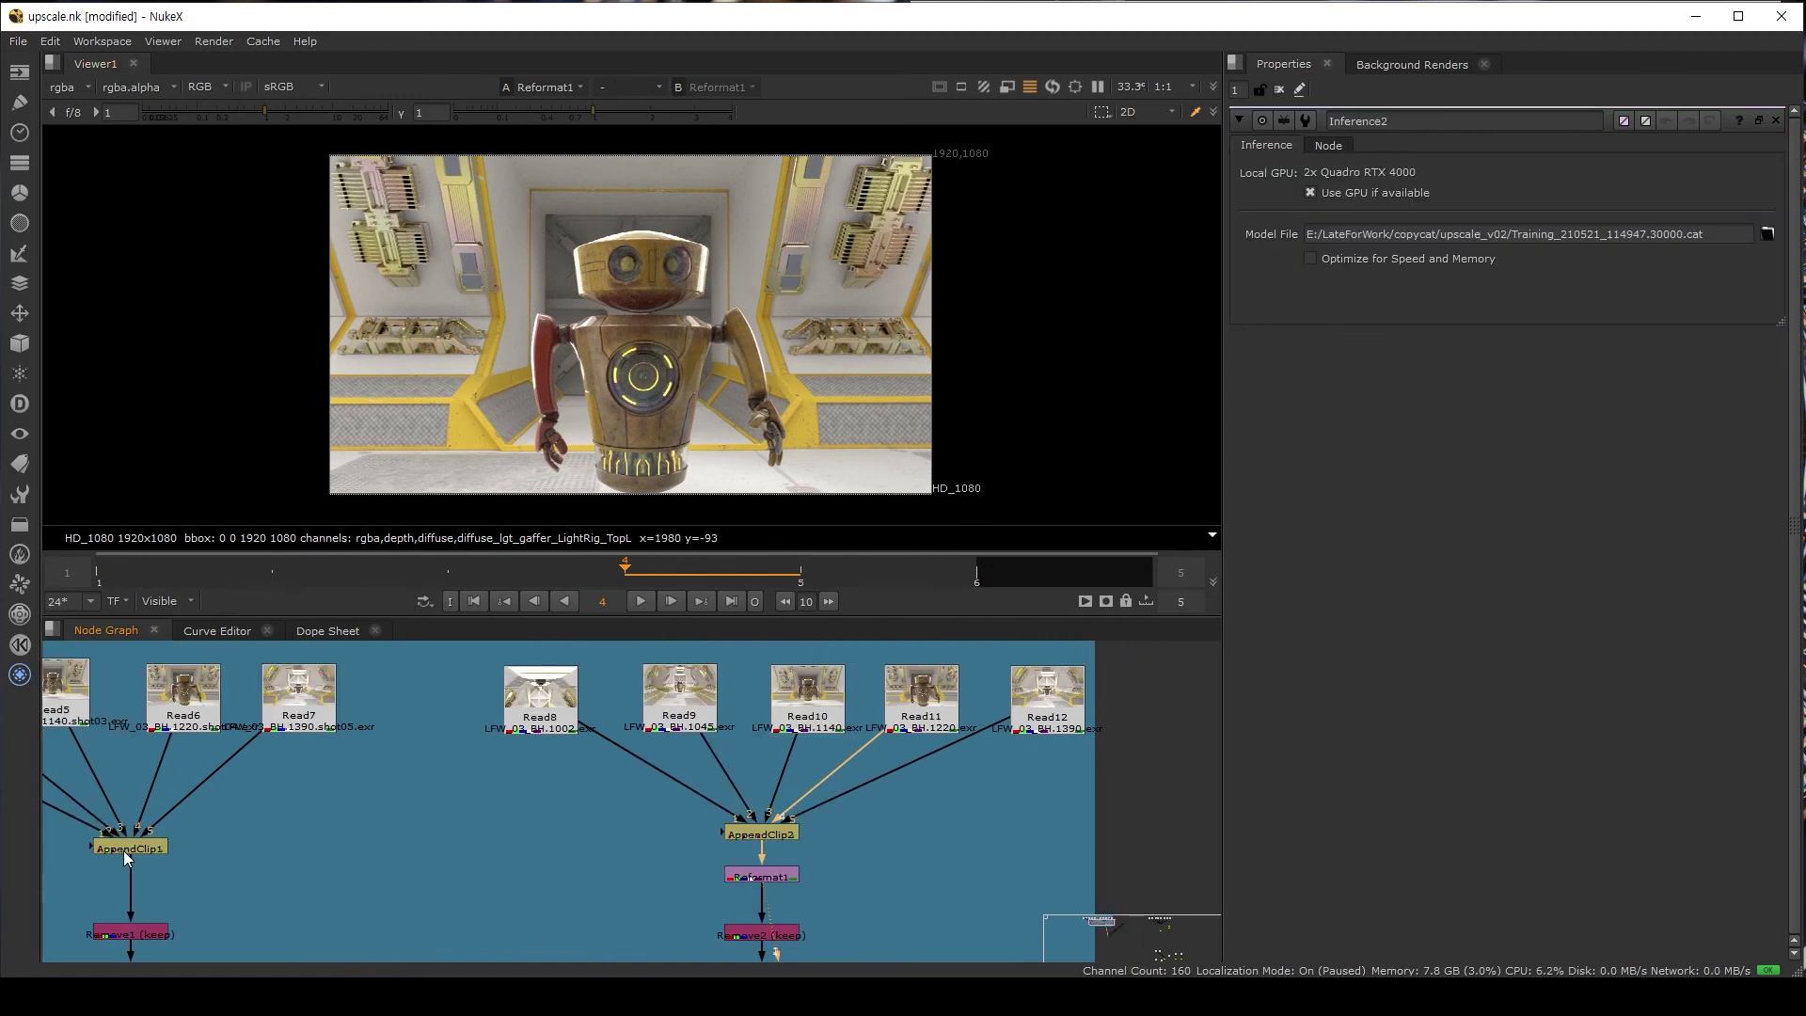
pyautogui.click(125, 851)
# - Open CopyCat1 and examine its advanced training settings, keeping Upscale as the initial weights
pyautogui.moveTo(243, 899); pyautogui.dragTo(277, 845, button='middle')
pyautogui.doubleClick(809, 823)
pyautogui.doubleClick(495, 941)
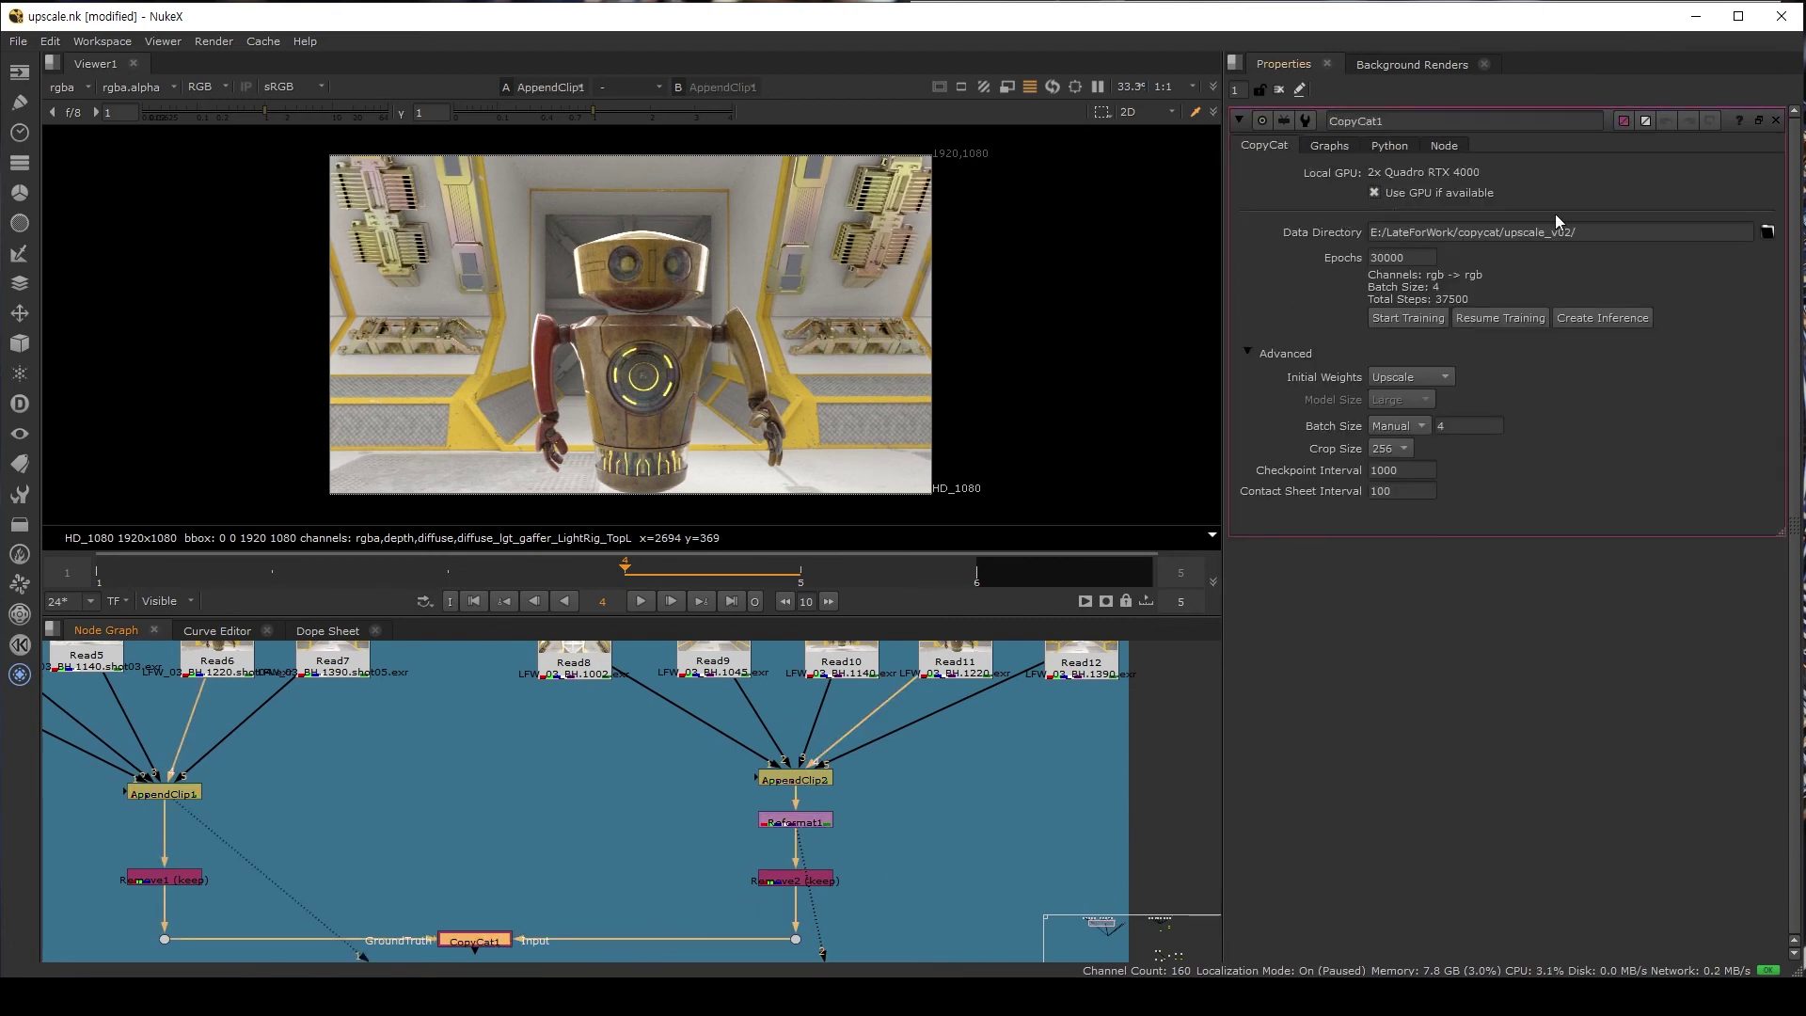
pyautogui.click(1251, 353)
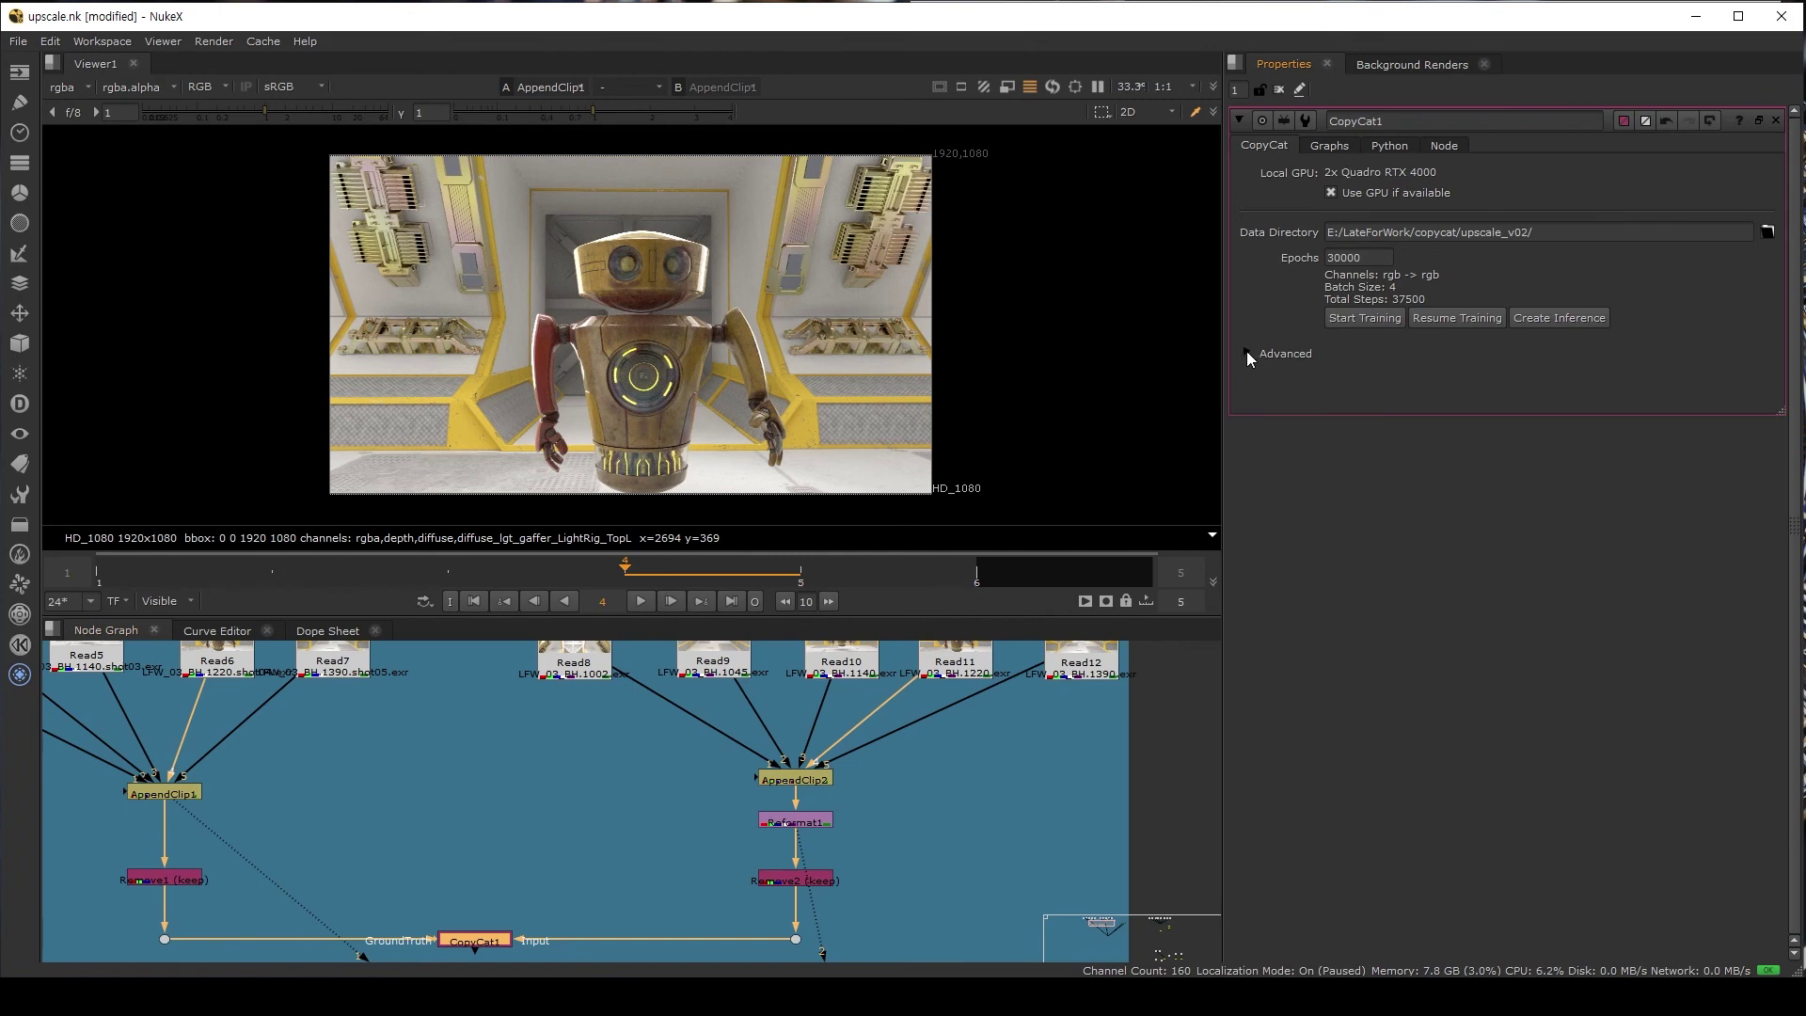
pyautogui.click(1248, 353)
pyautogui.click(1424, 378)
pyautogui.click(1447, 380)
pyautogui.click(1448, 380)
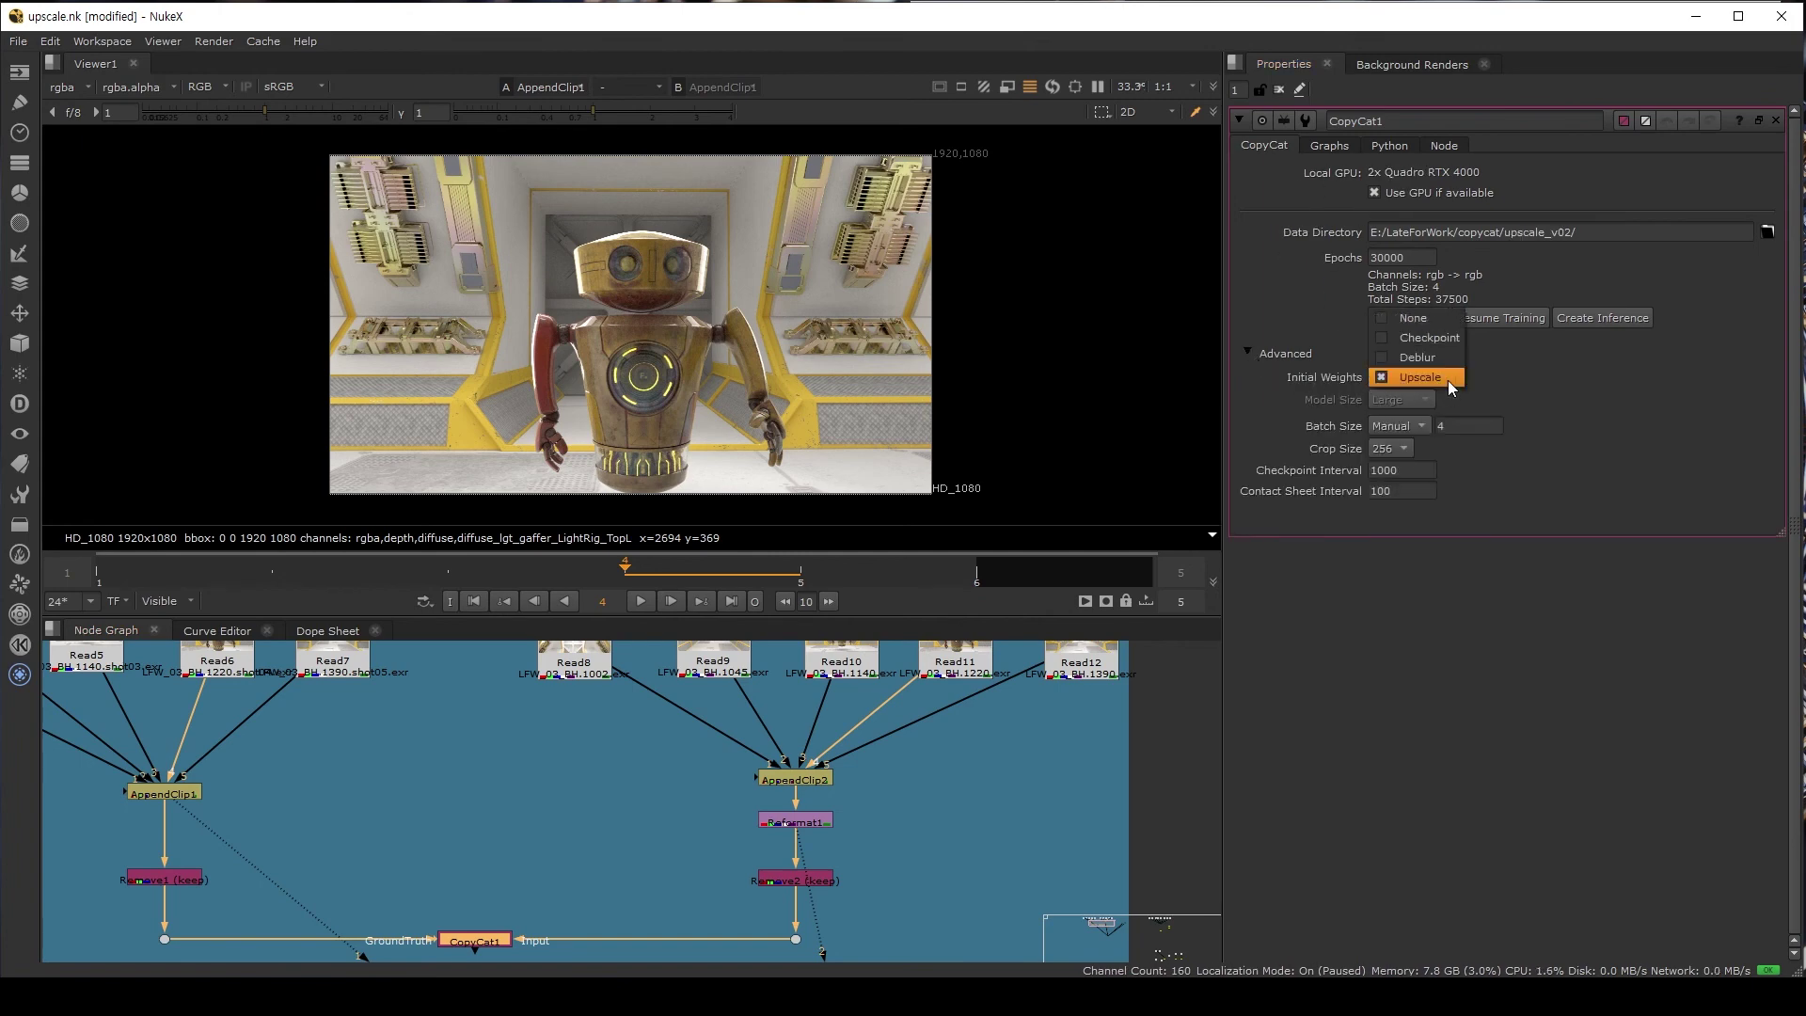
pyautogui.click(1448, 380)
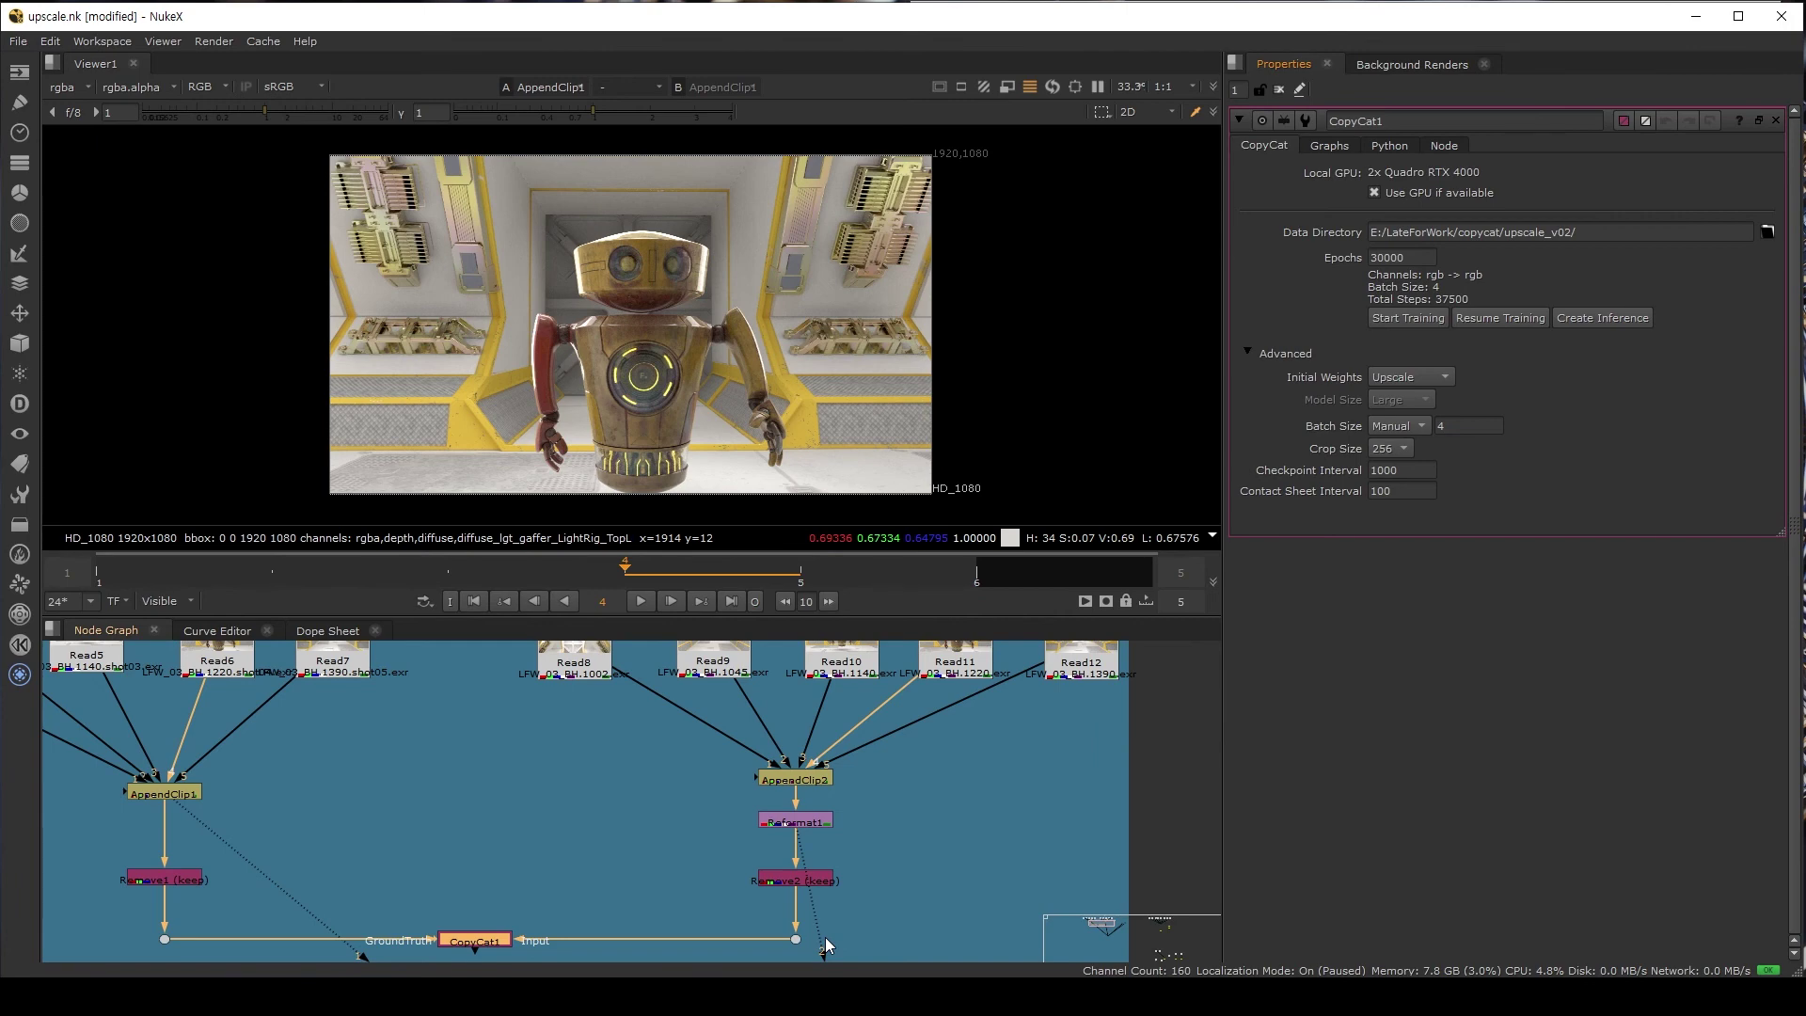
# - Open Inference2, check its trained model file path, and view the node's output
pyautogui.scroll(-2, 826, 937)
pyautogui.hotkey('ctrl', 'v')
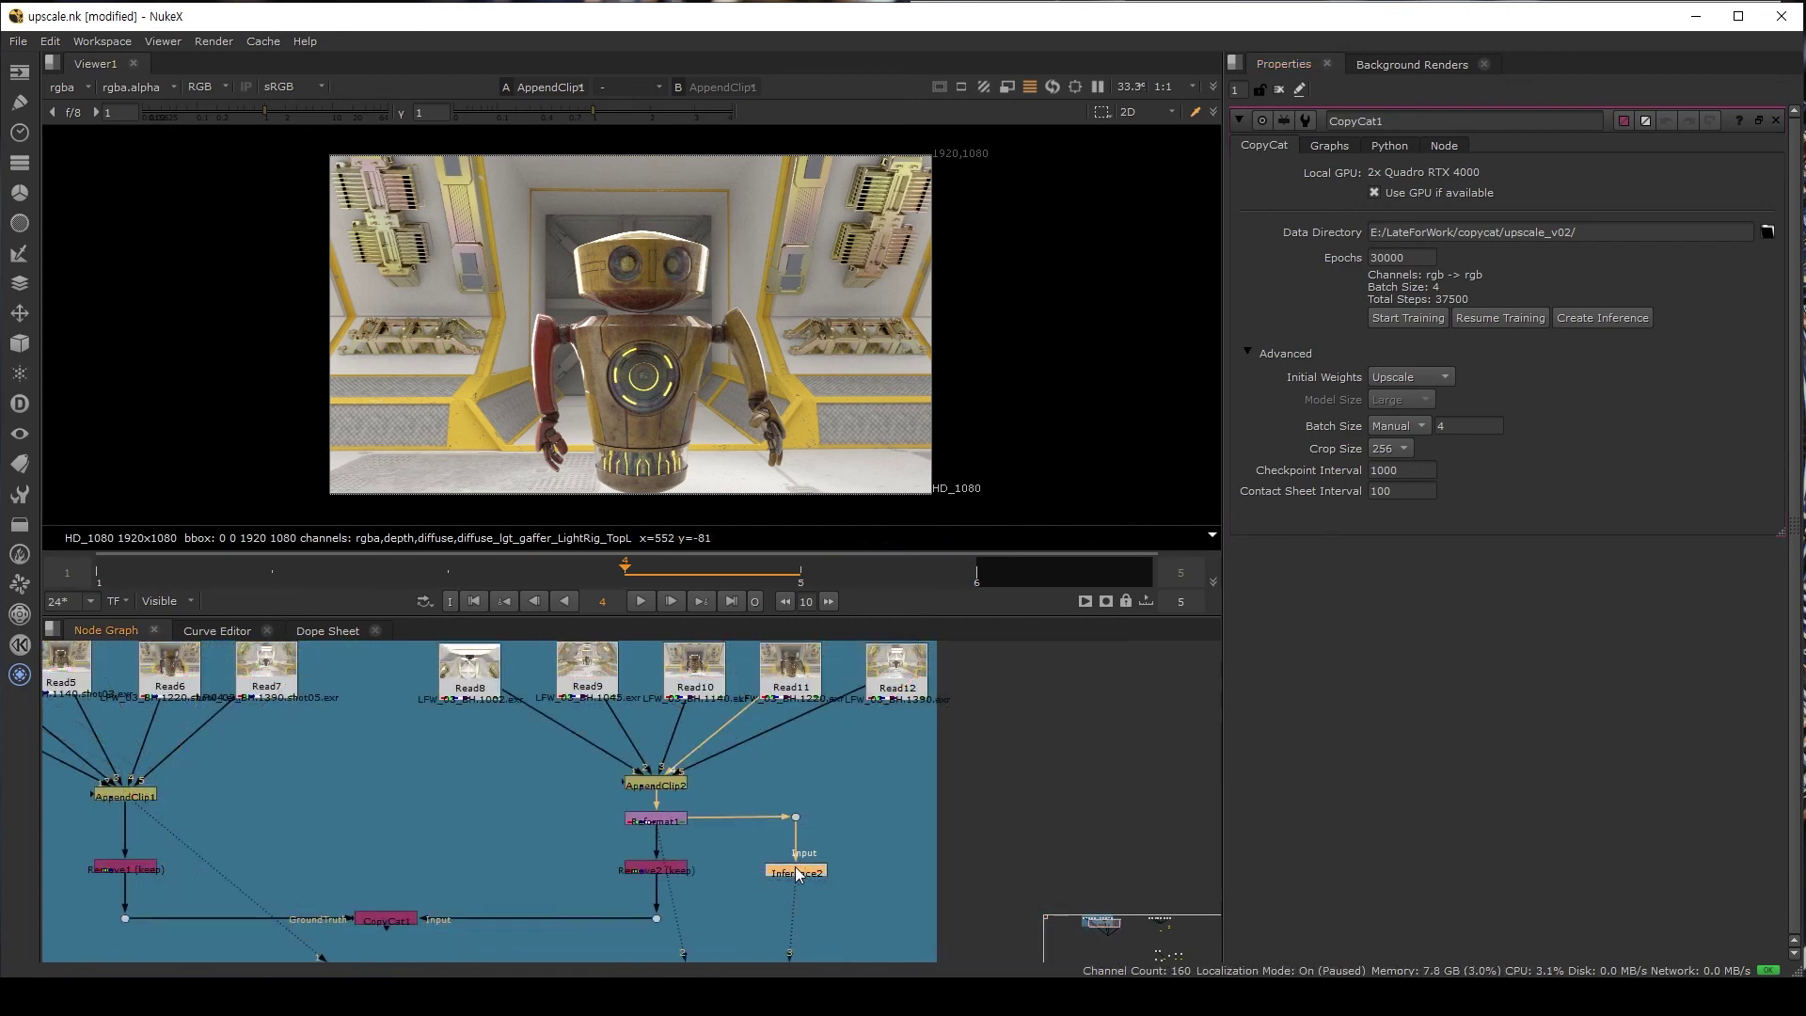
pyautogui.doubleClick(794, 866)
pyautogui.moveTo(1648, 234); pyautogui.dragTo(1684, 235)
pyautogui.click(1684, 282)
pyautogui.click(792, 875)
pyautogui.press('1')
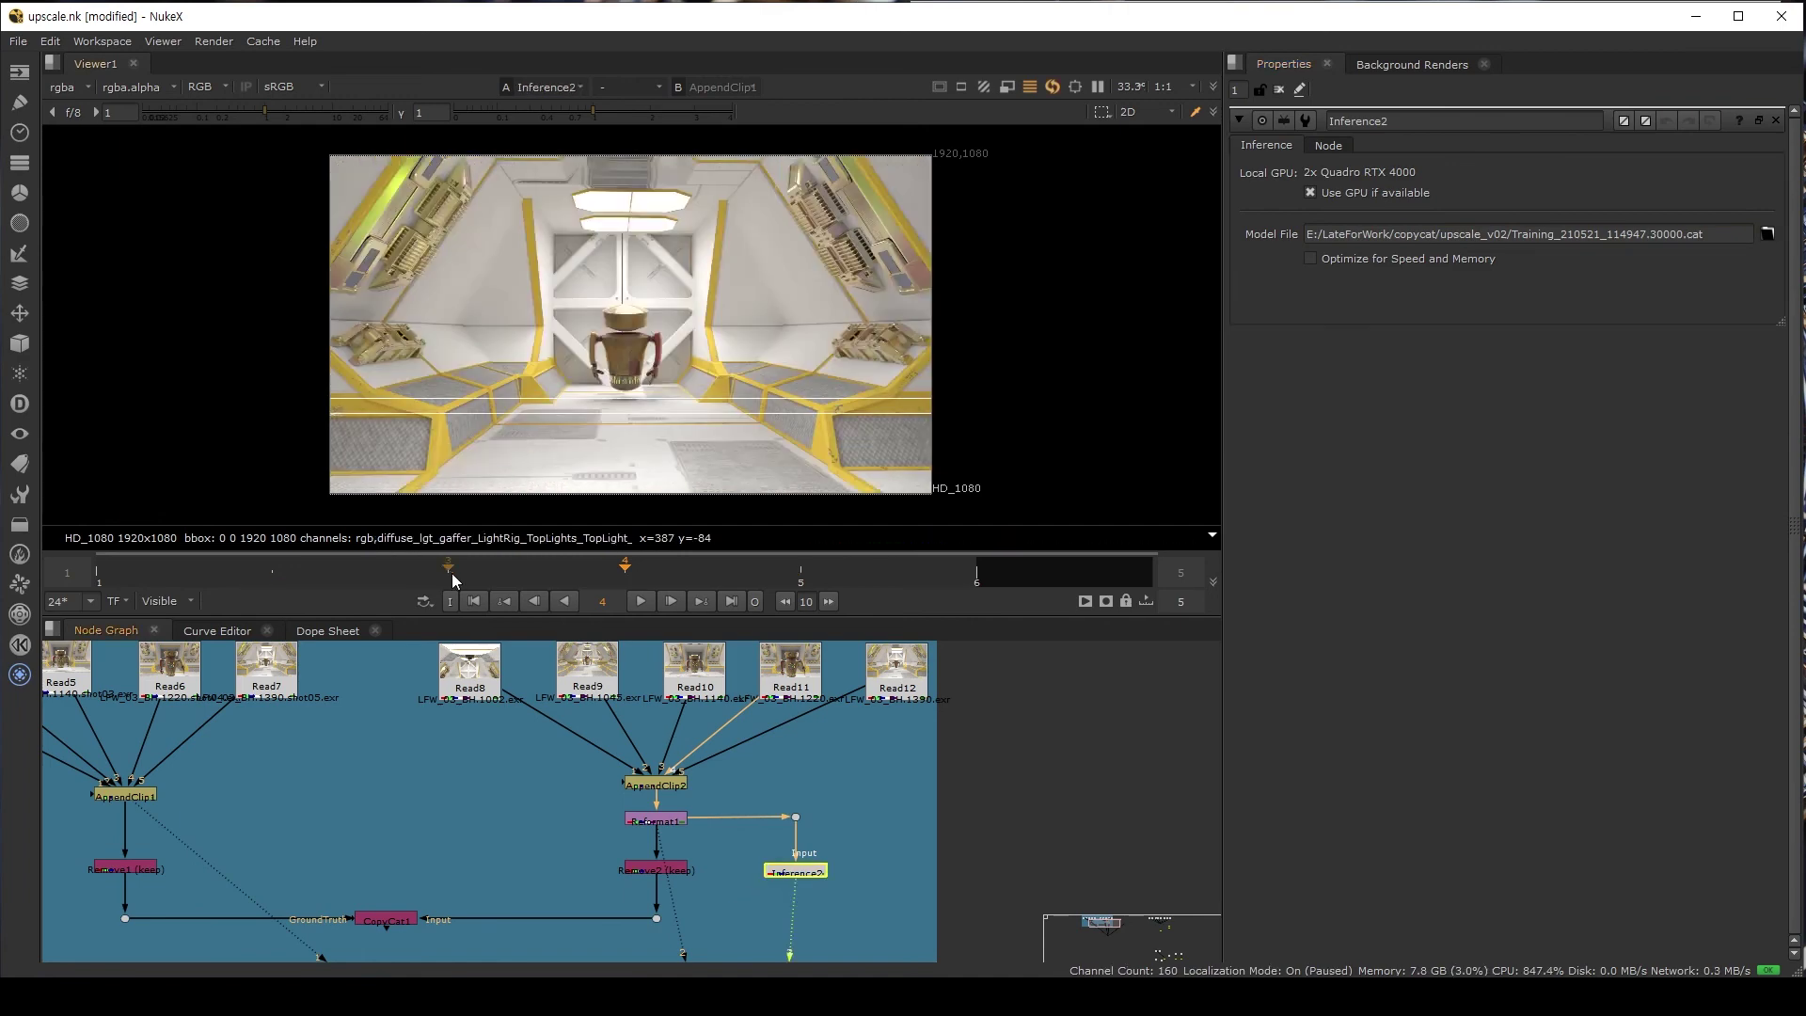